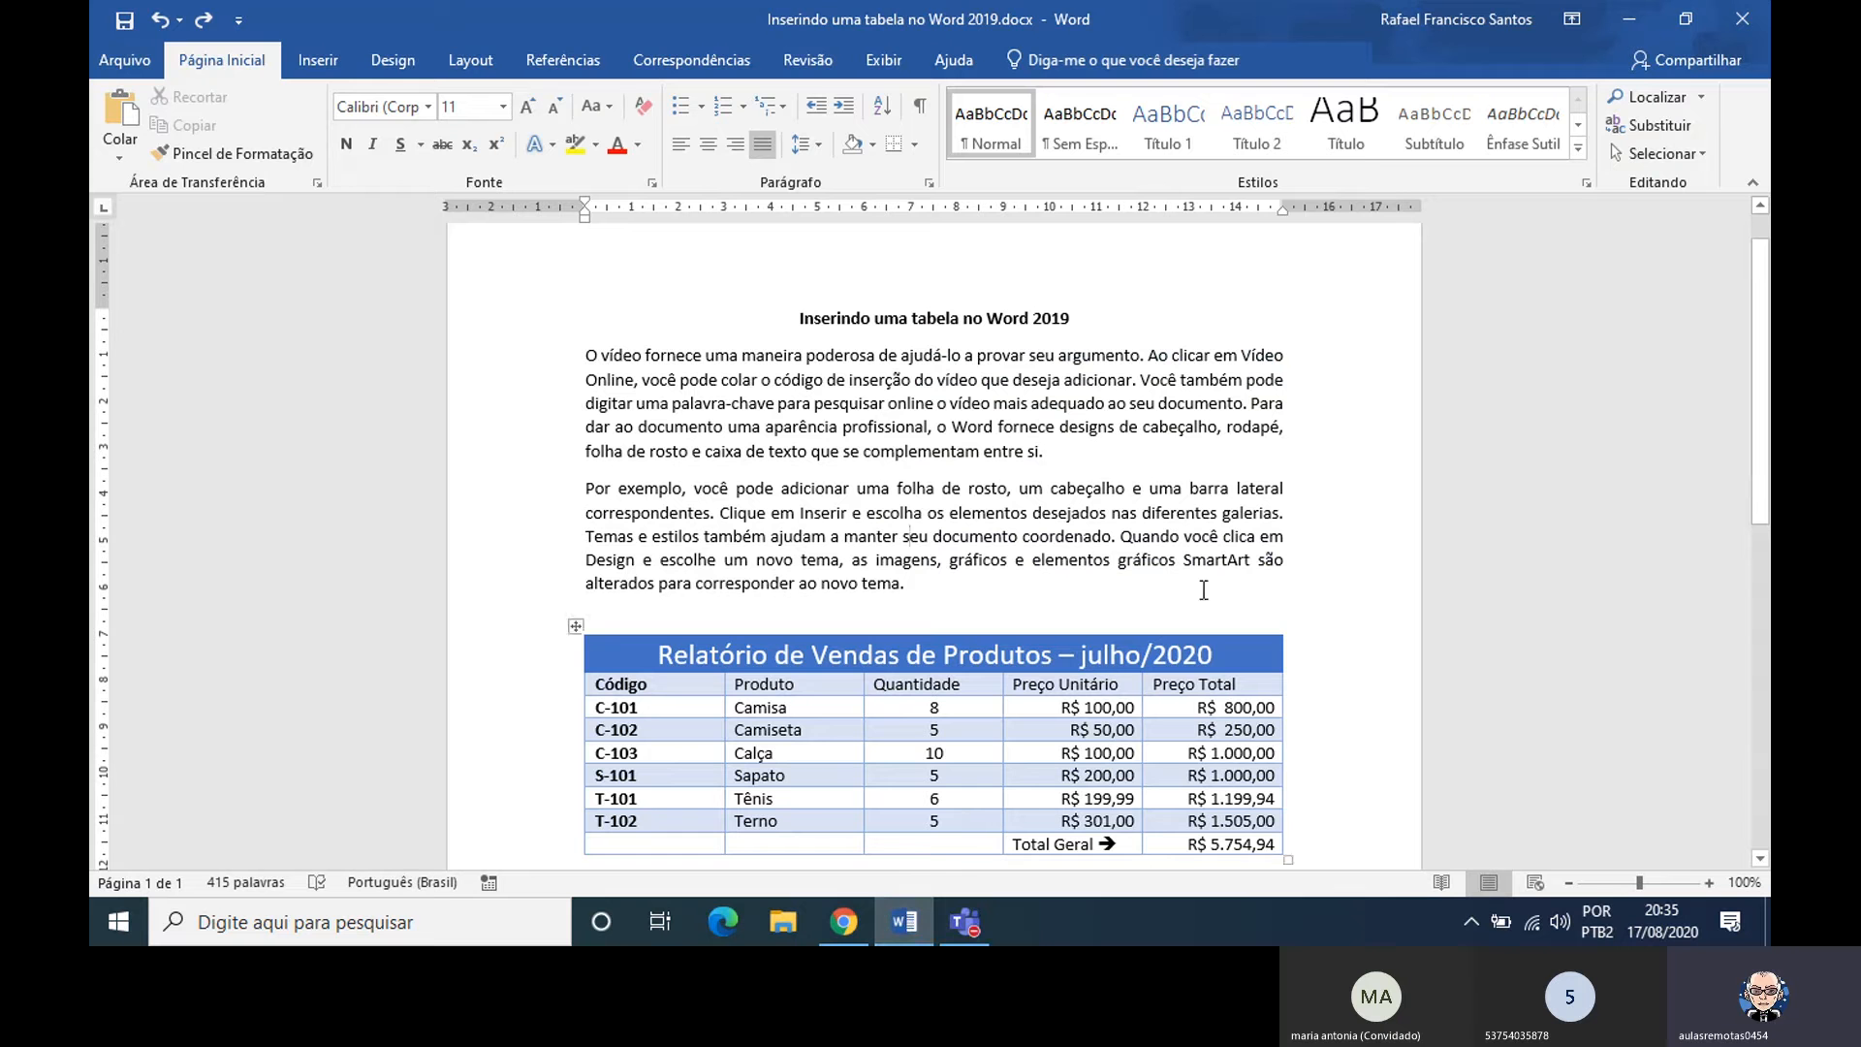
Apply the Tabela de Grade 4 - Ênfase 1 style to the whole sales table and browse the other table styles
left_click_drag(1766, 433, 1766, 582)
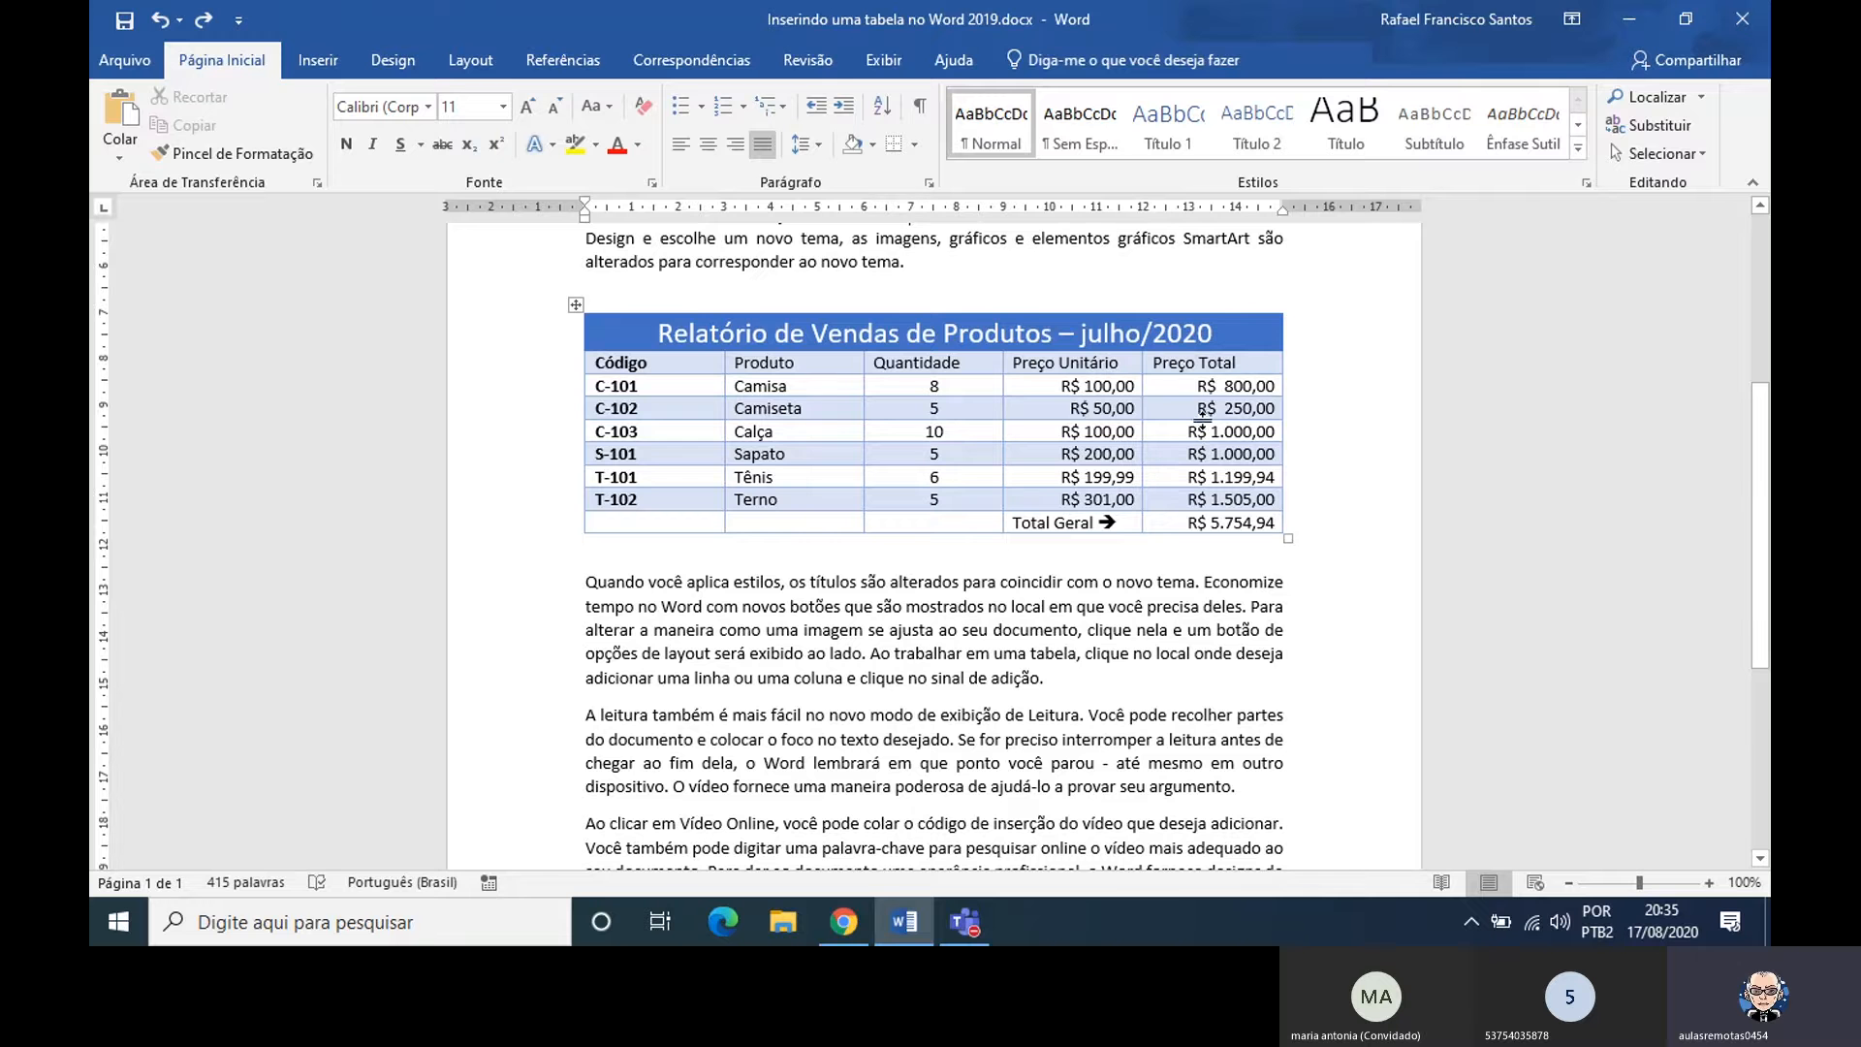
left_click(576, 307)
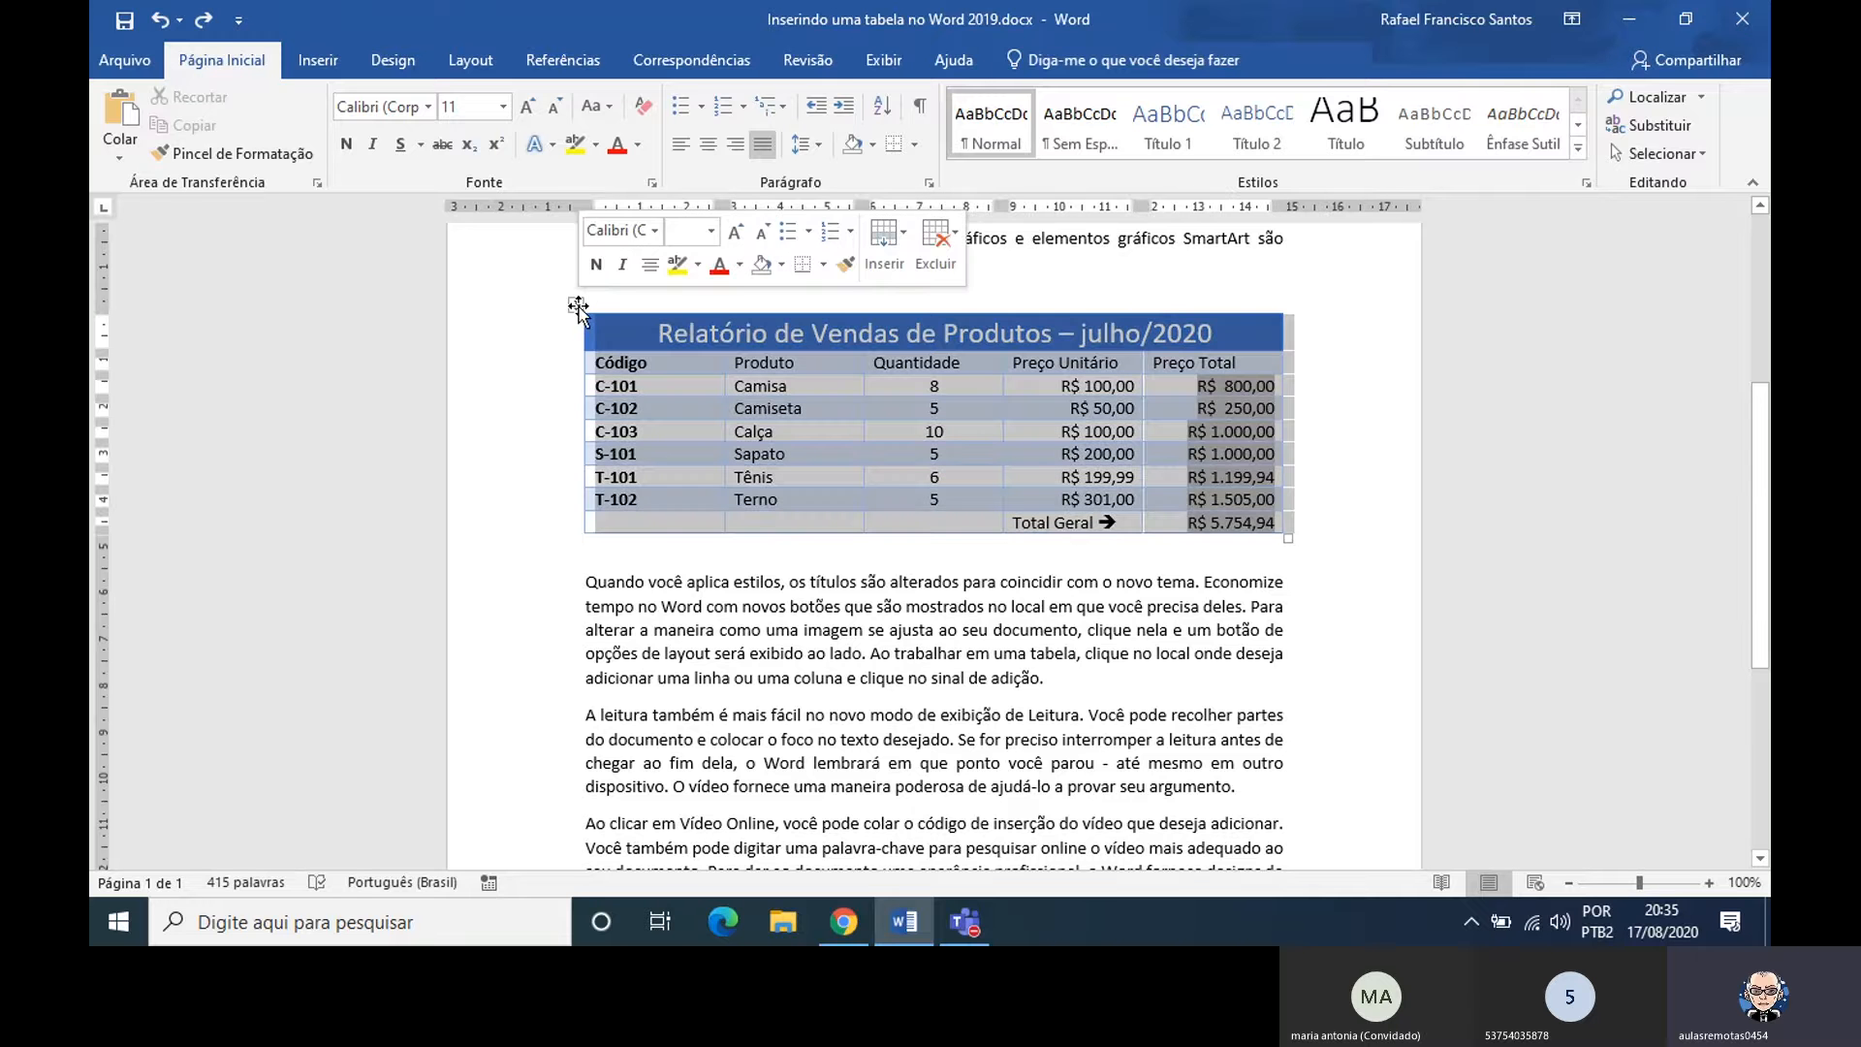
left_click(1043, 64)
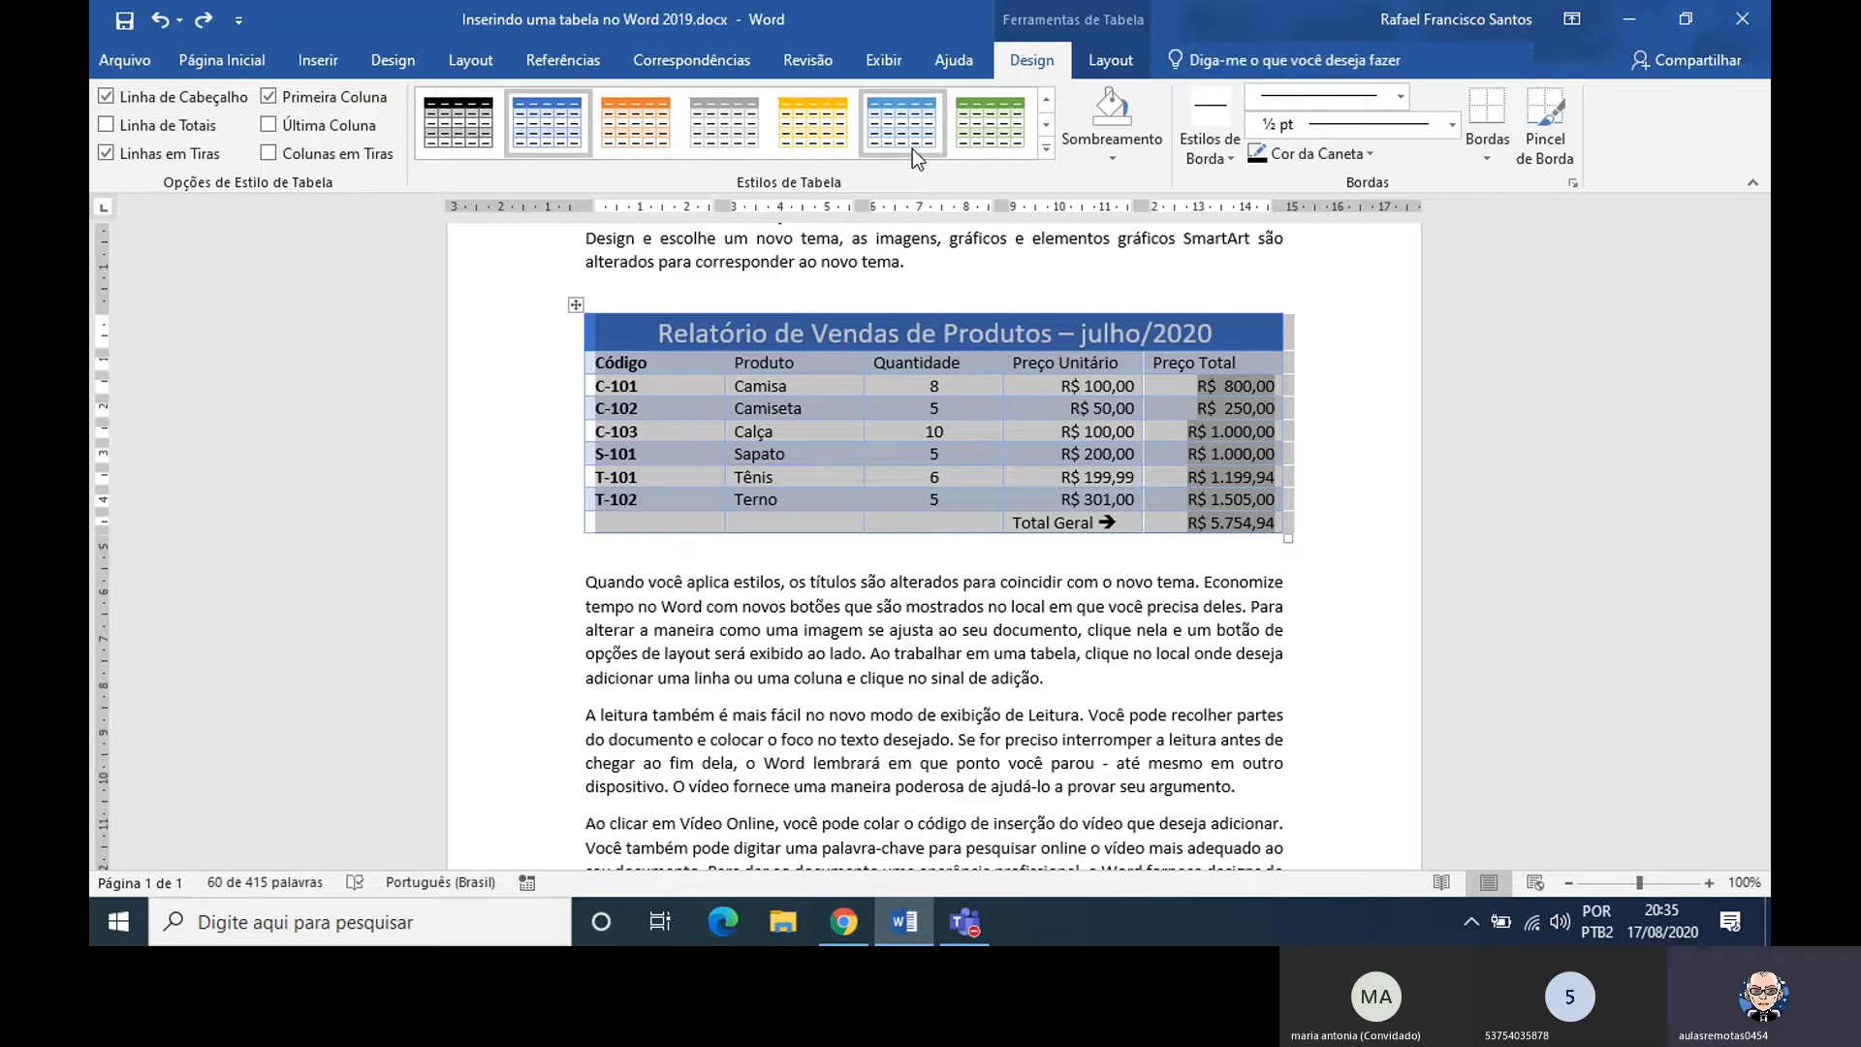
left_click(551, 136)
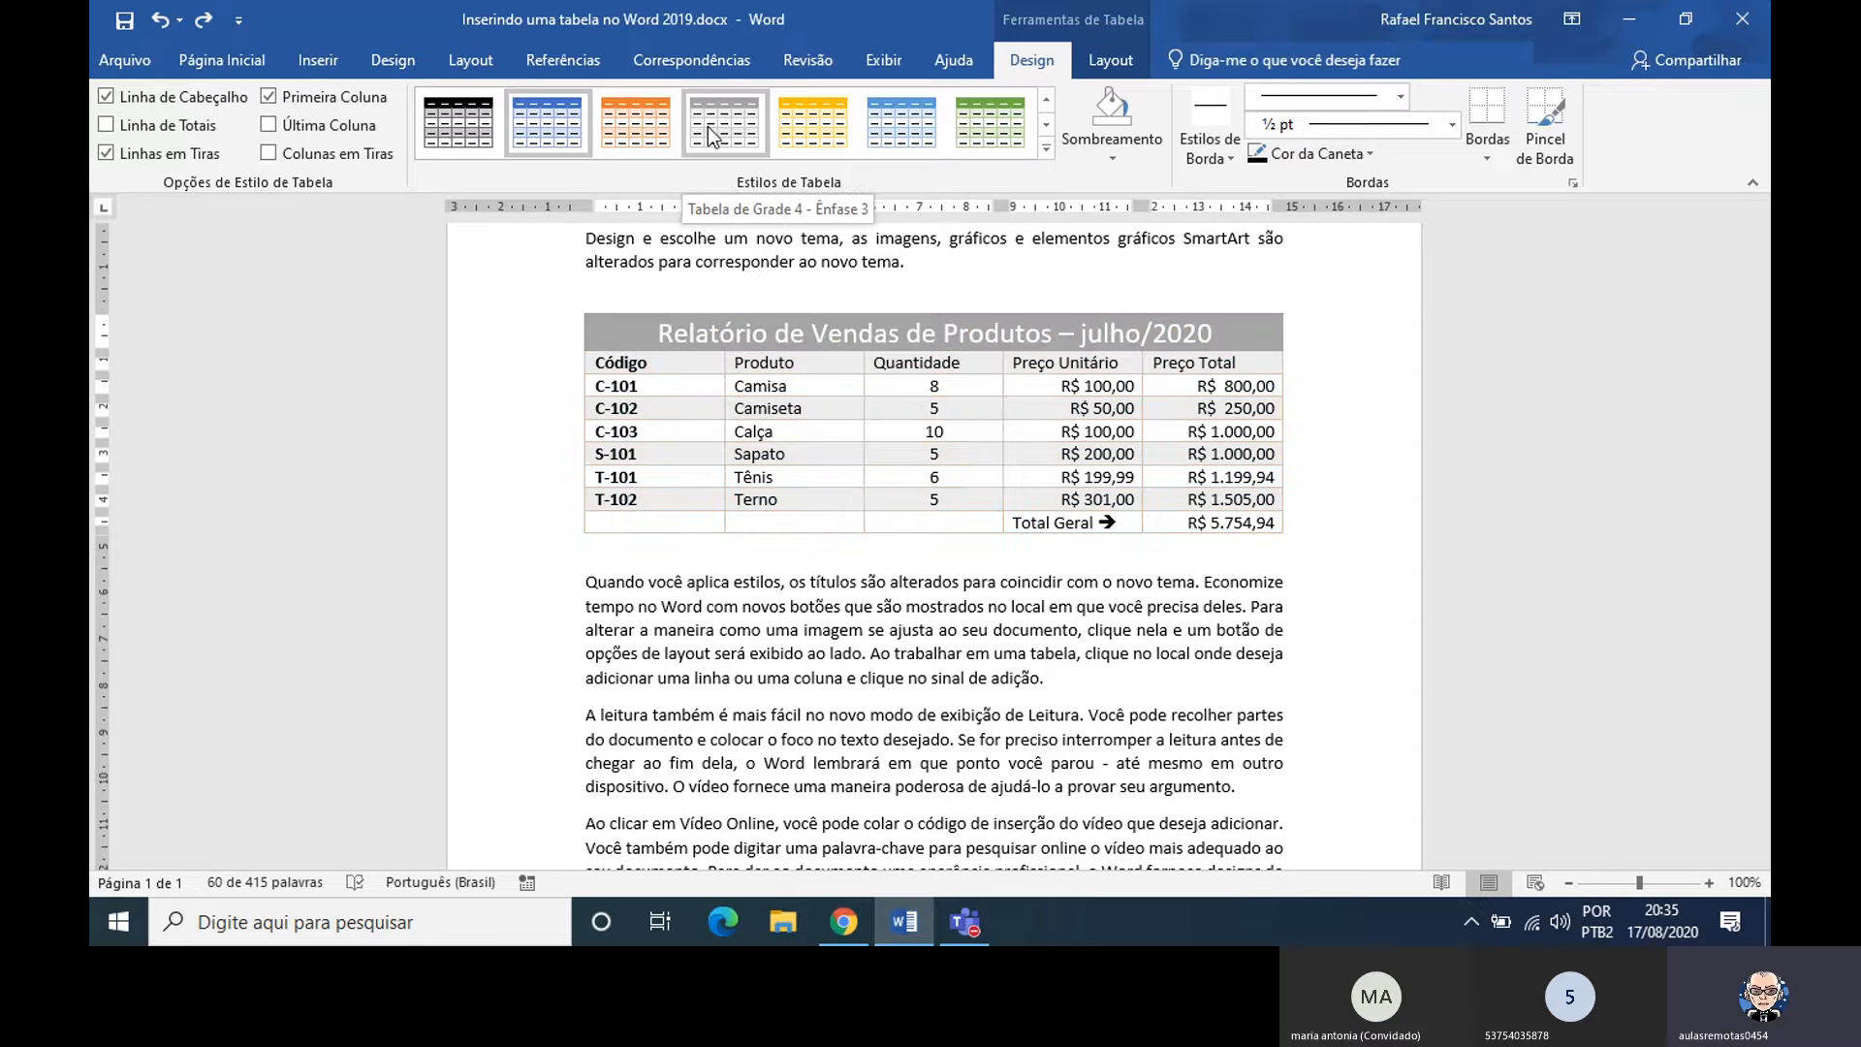
left_click(546, 137)
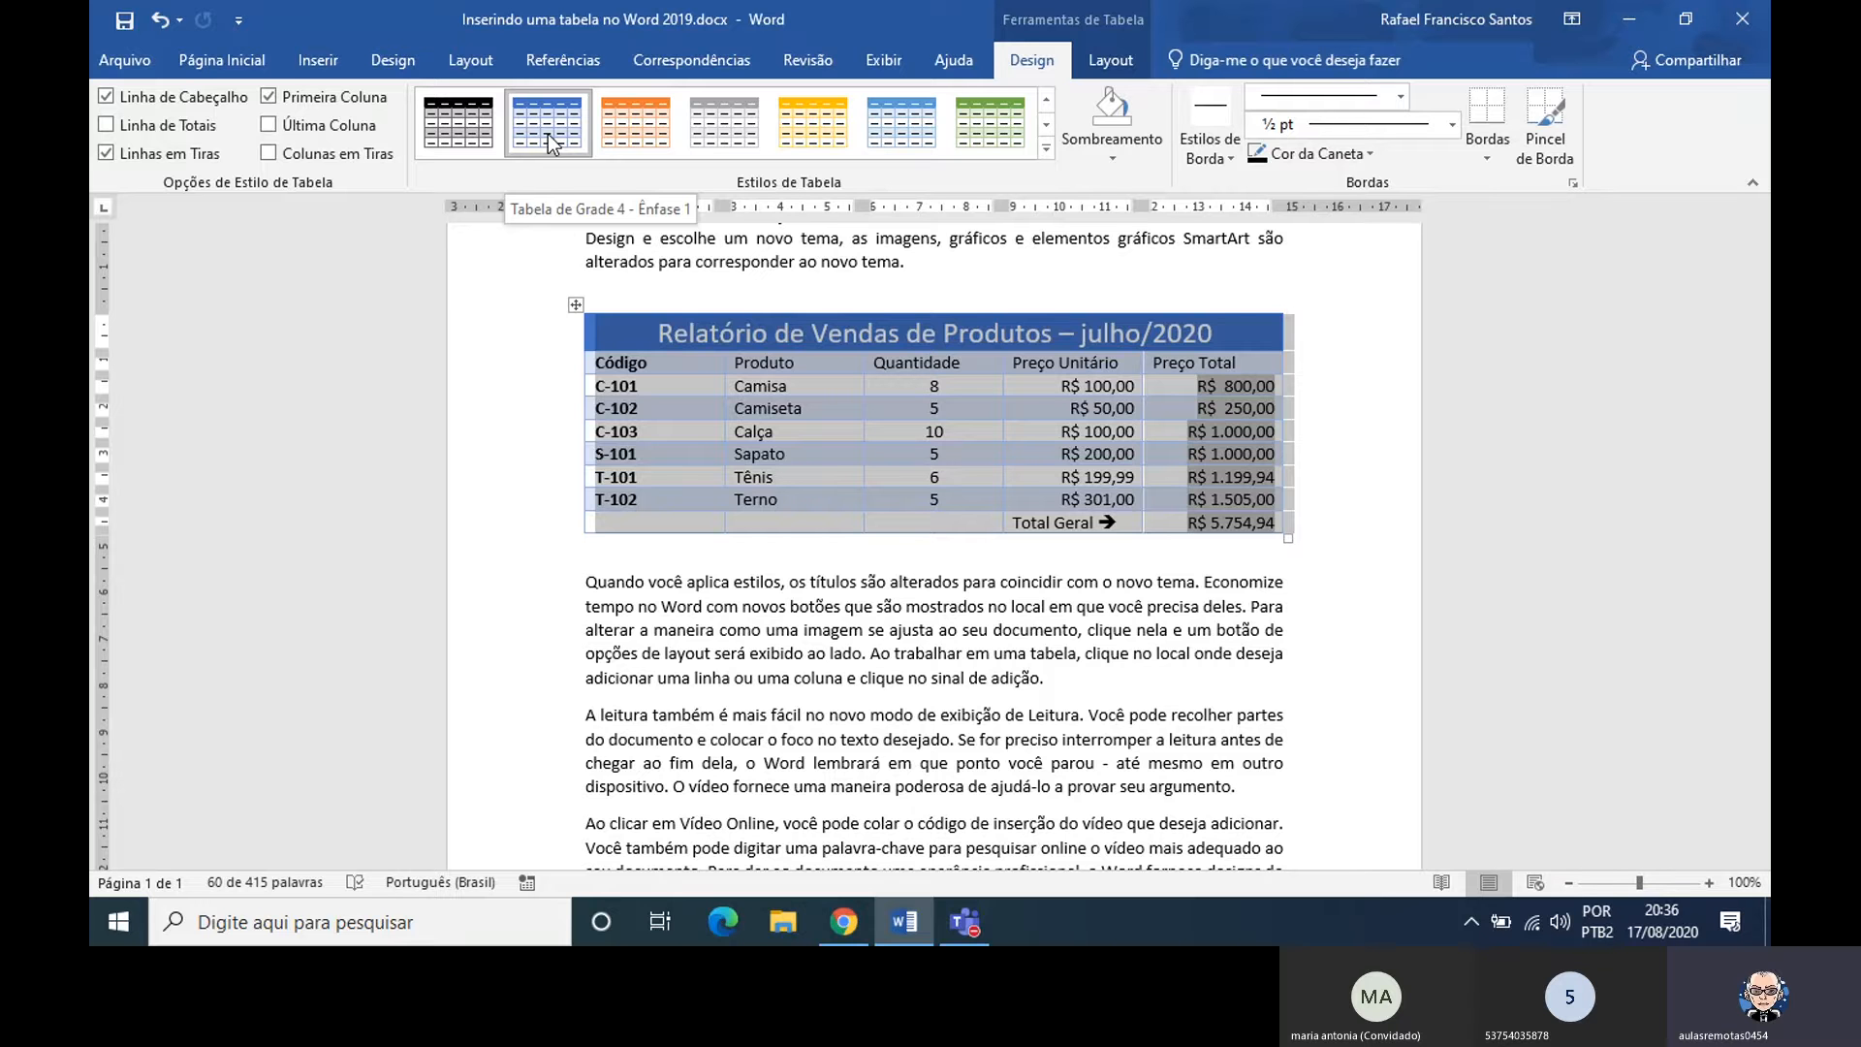
left_click(1045, 150)
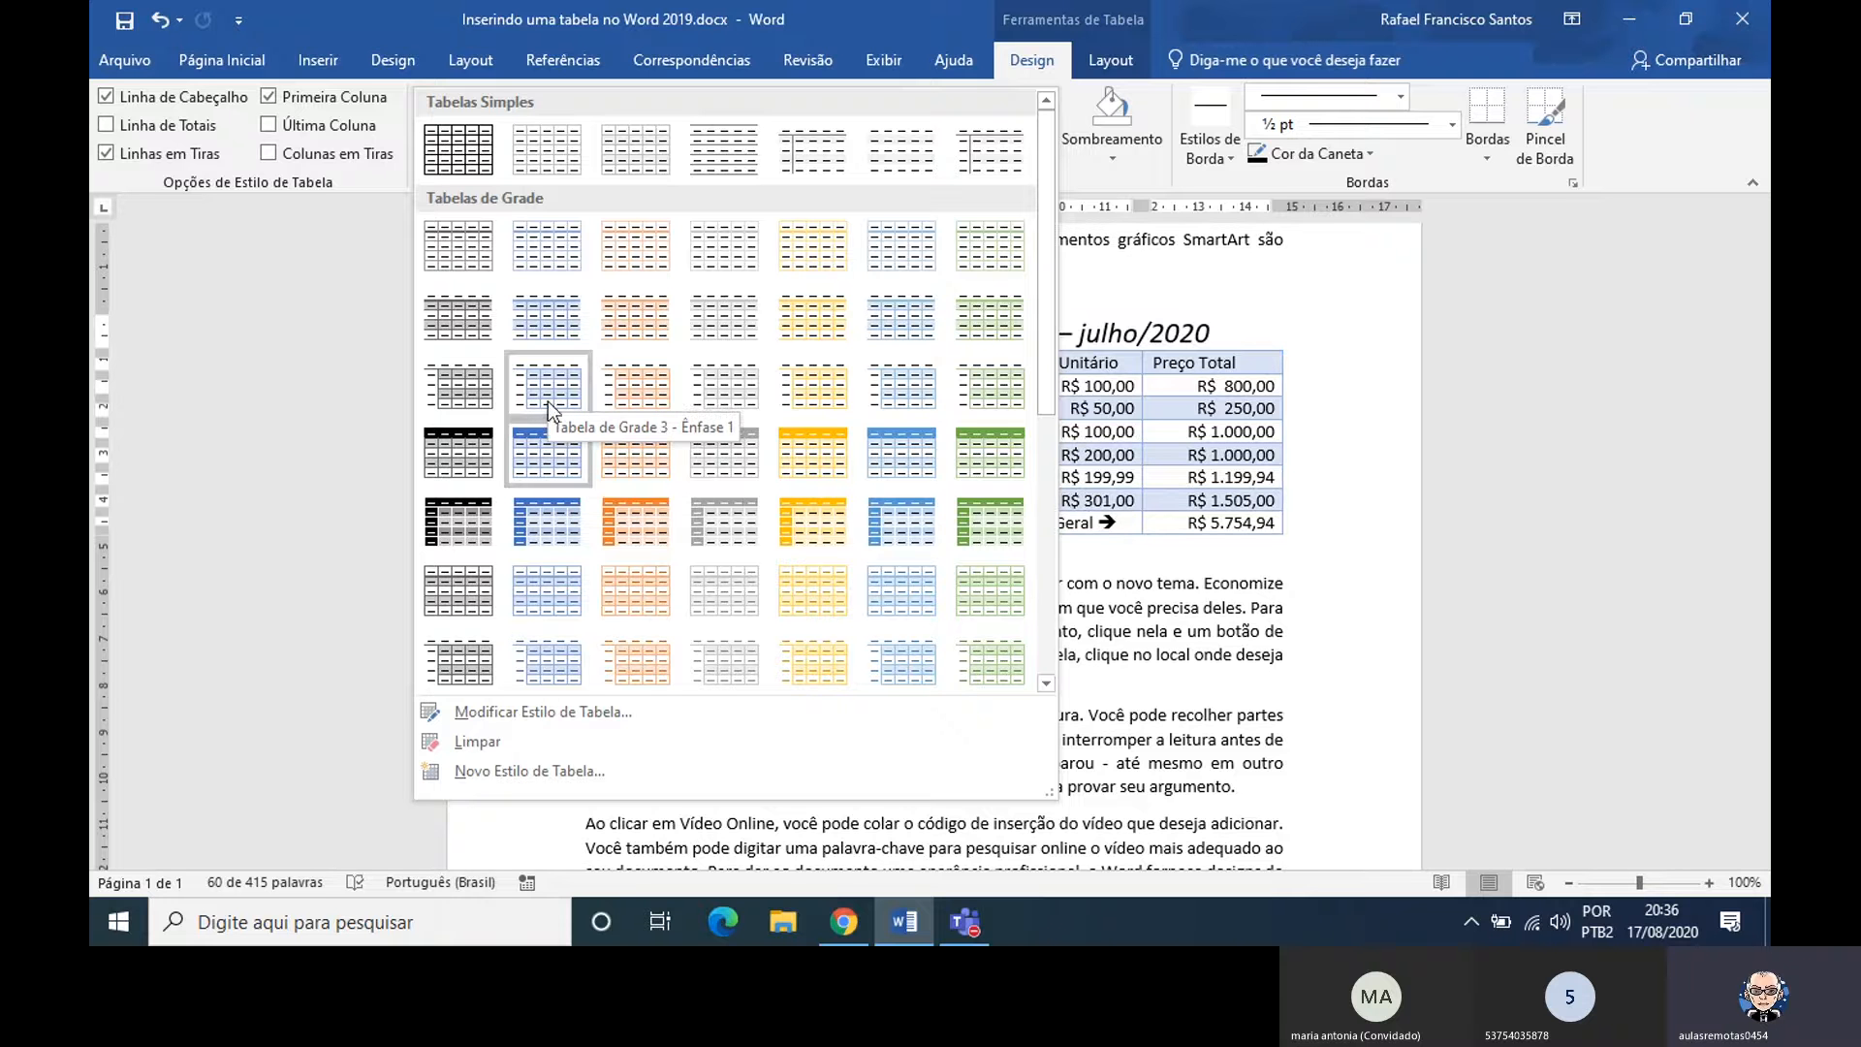
left_click(1045, 63)
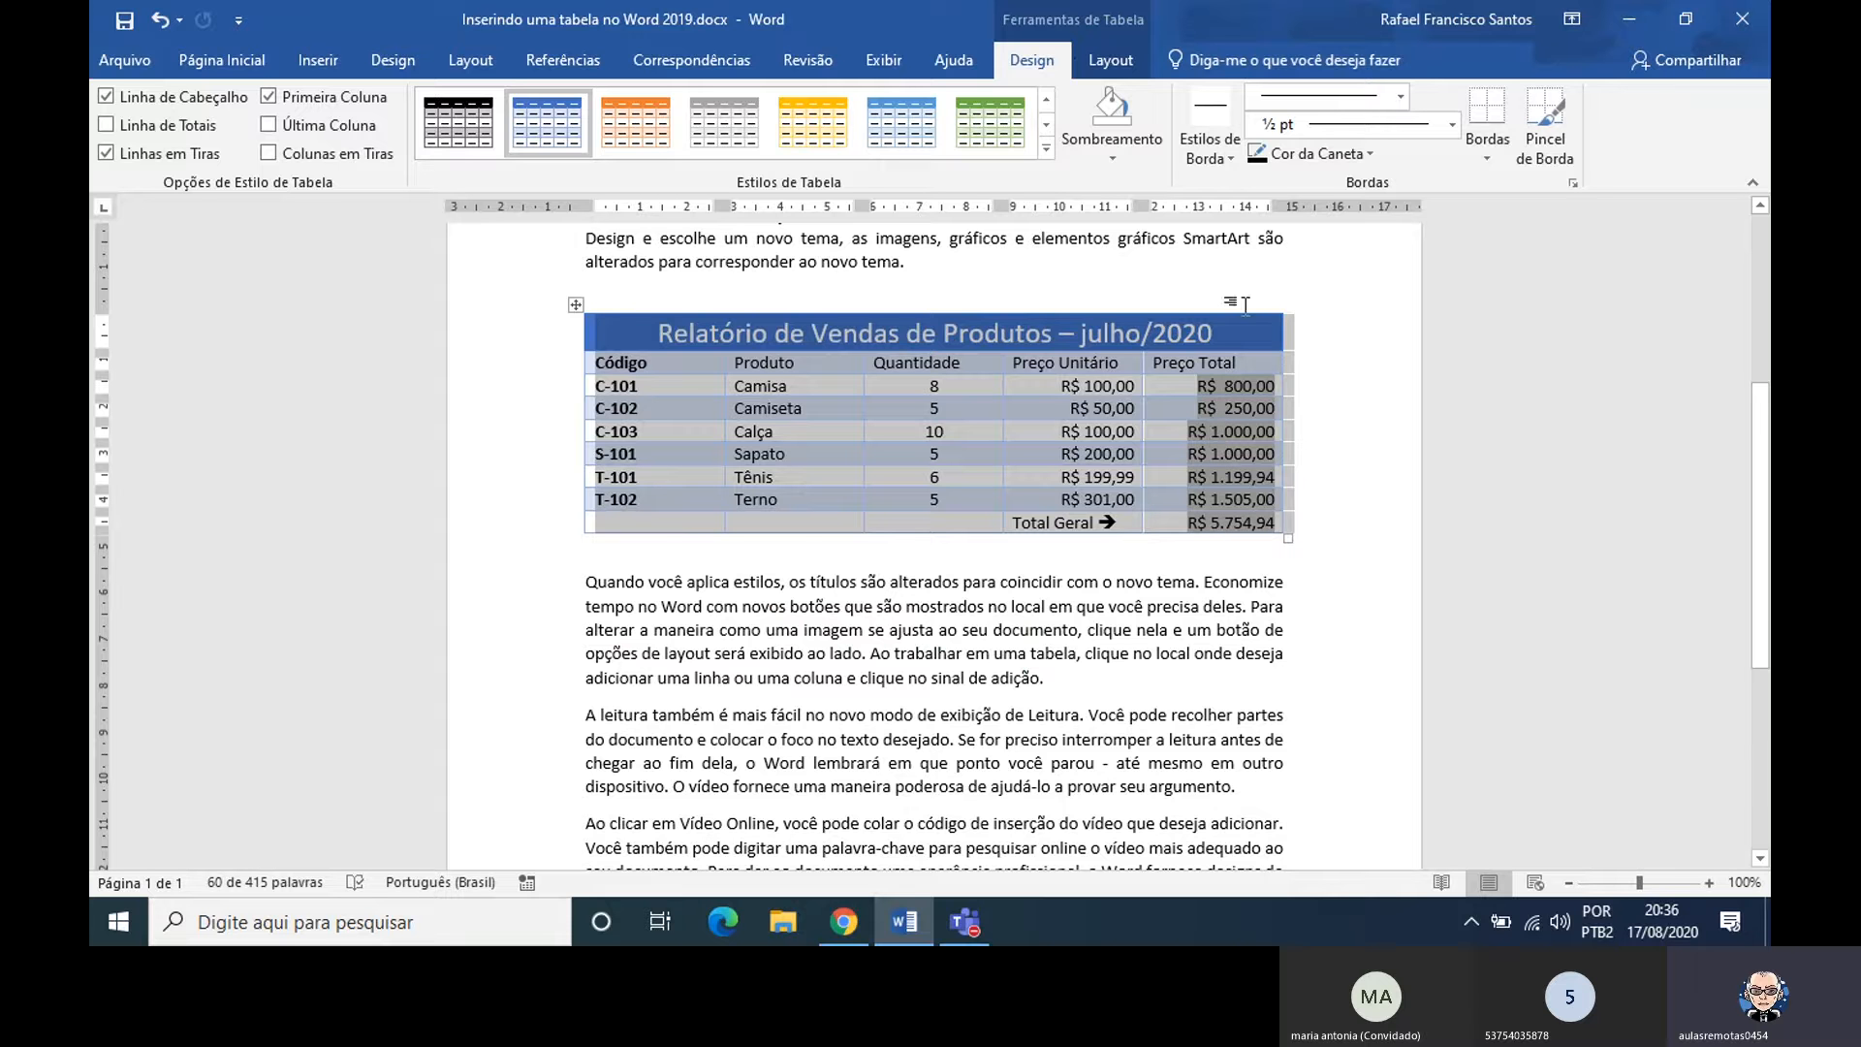
Increase the height of the table's title row to 3,3 cm, with the document zoomed to 150%
left_click(1231, 335)
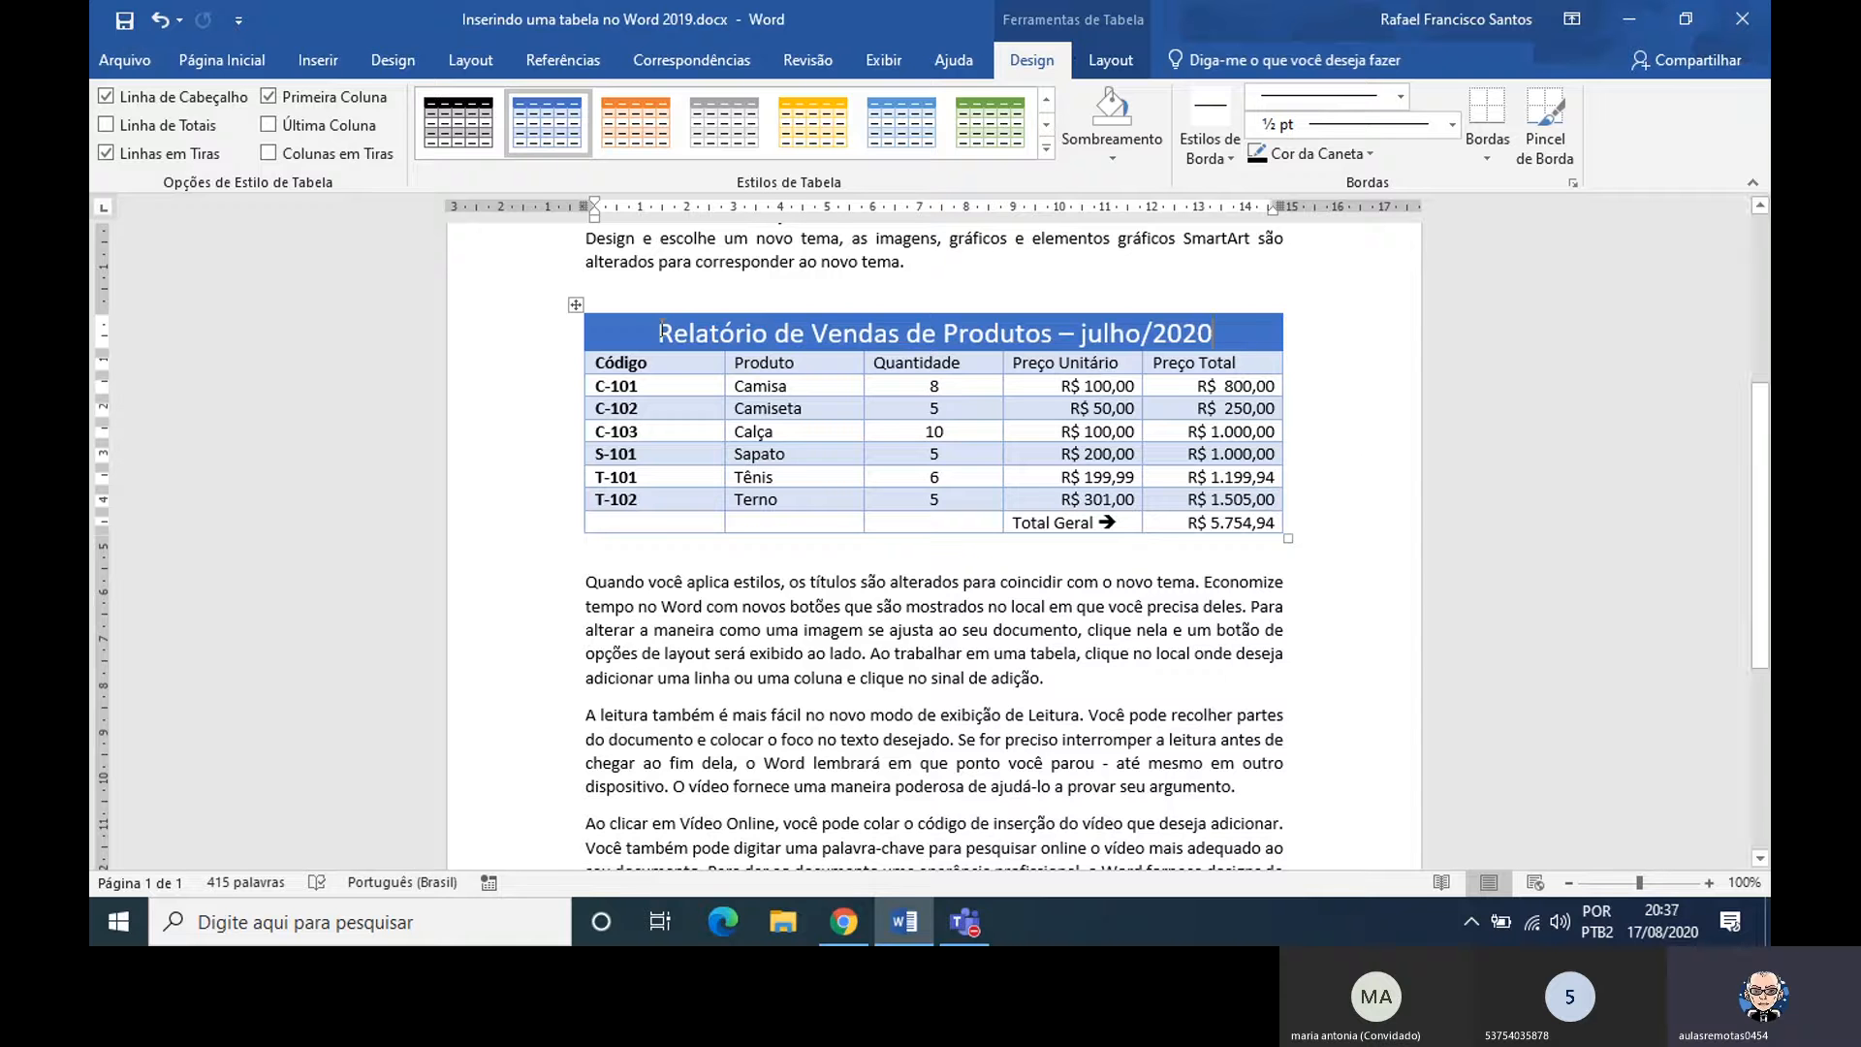
left_click_drag(662, 330, 1206, 313)
left_click(1045, 336)
left_click(1708, 883)
left_click(1708, 882)
left_click(1707, 882)
left_click(1708, 882)
left_click(1708, 882)
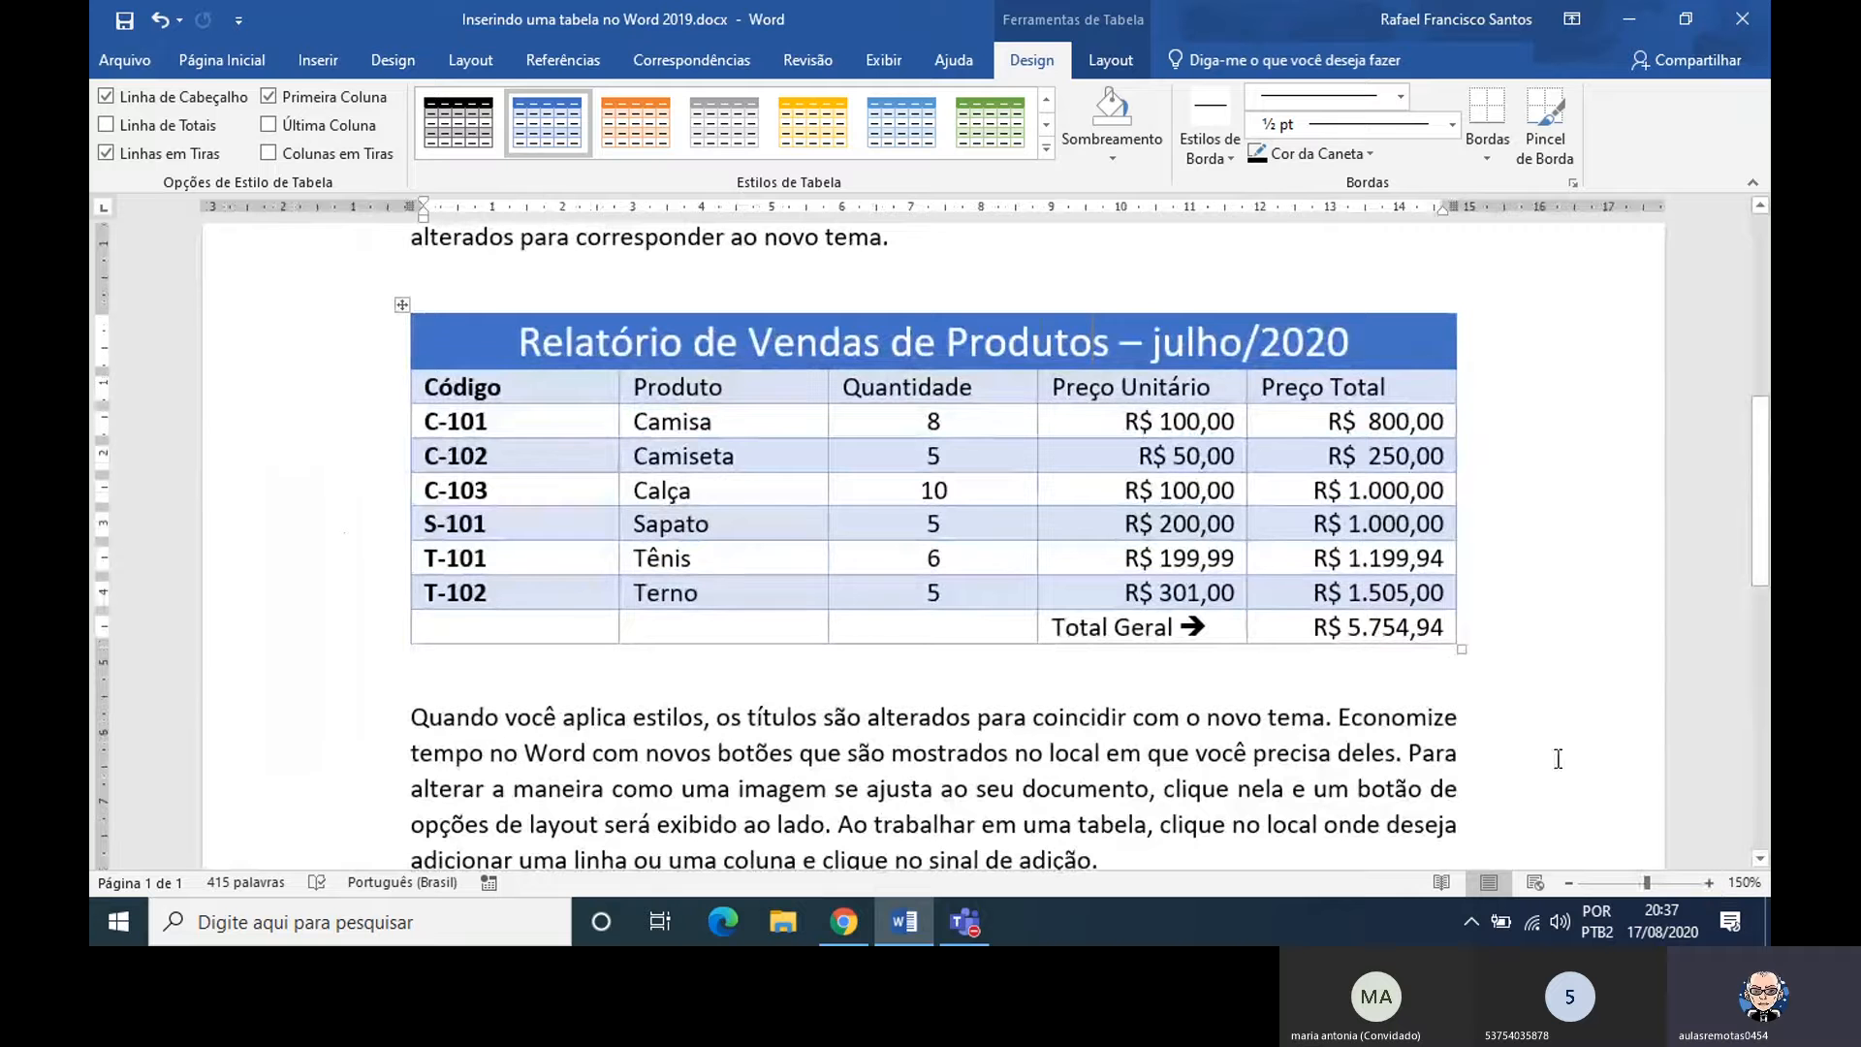
left_click(1095, 340)
left_click(1114, 62)
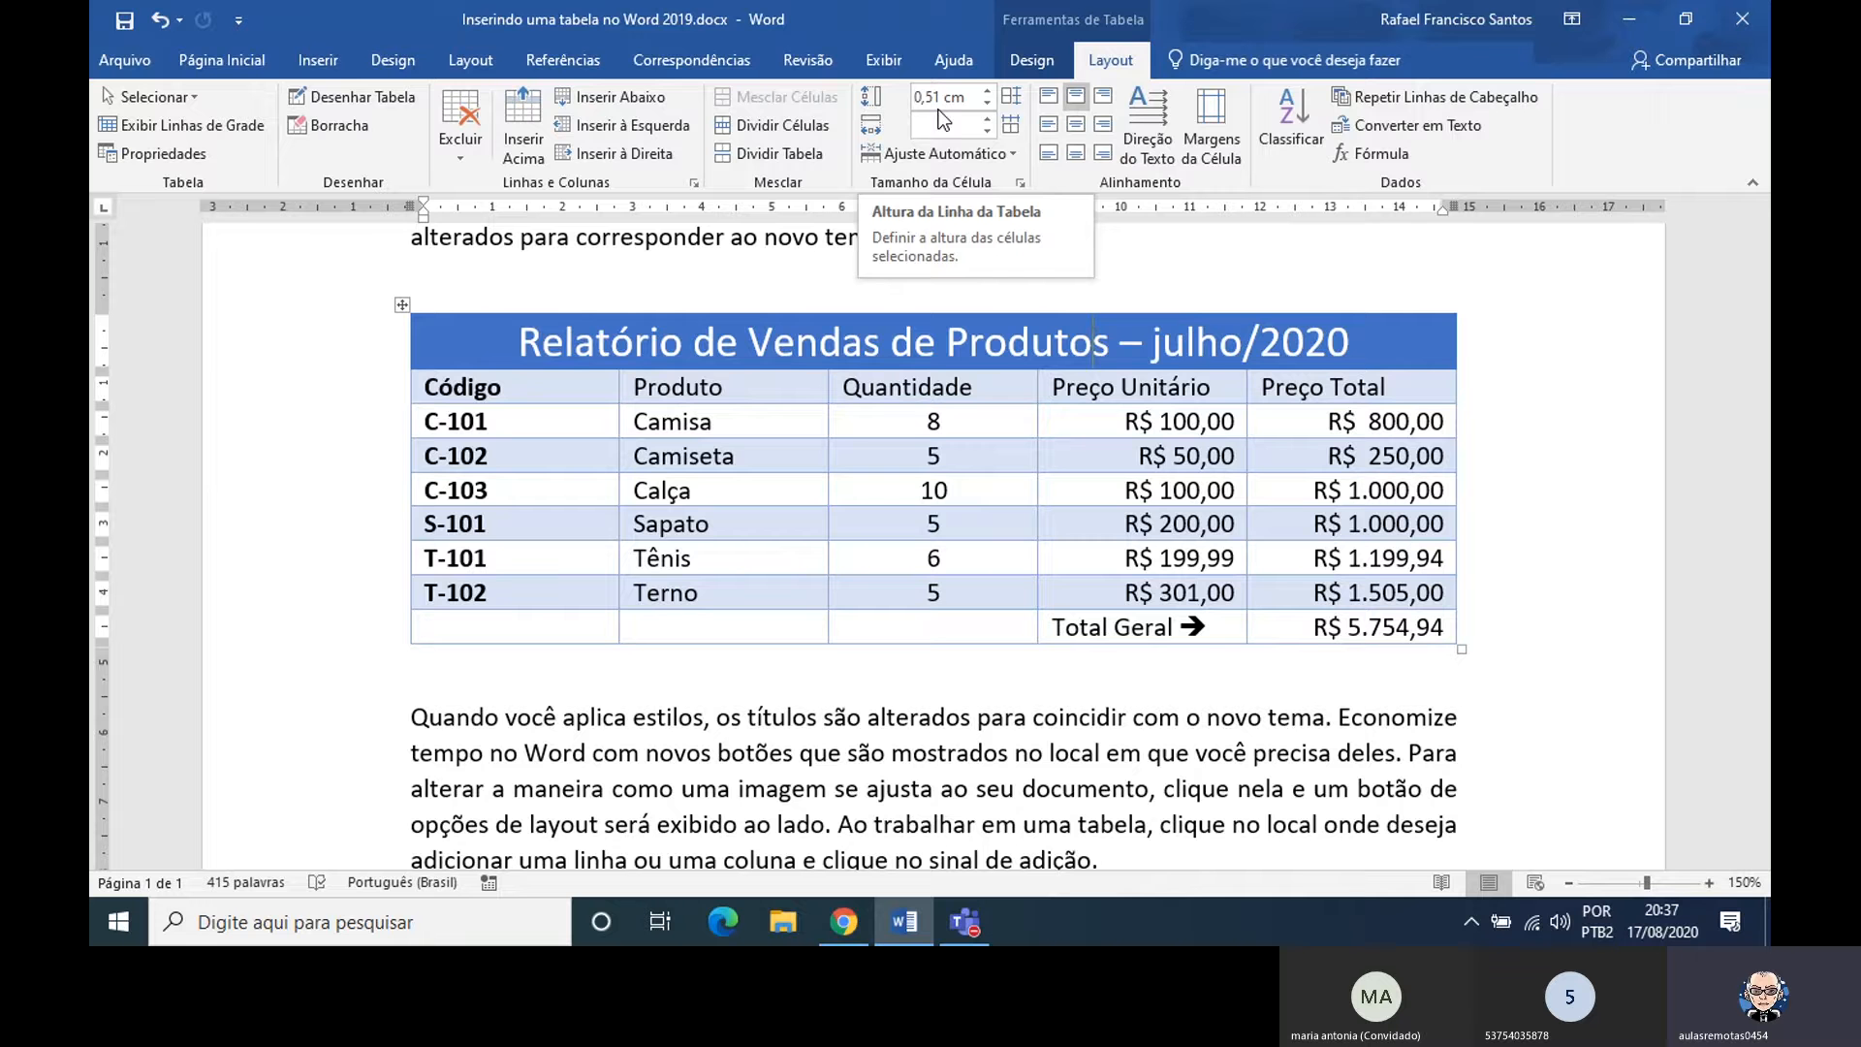
left_click(987, 92)
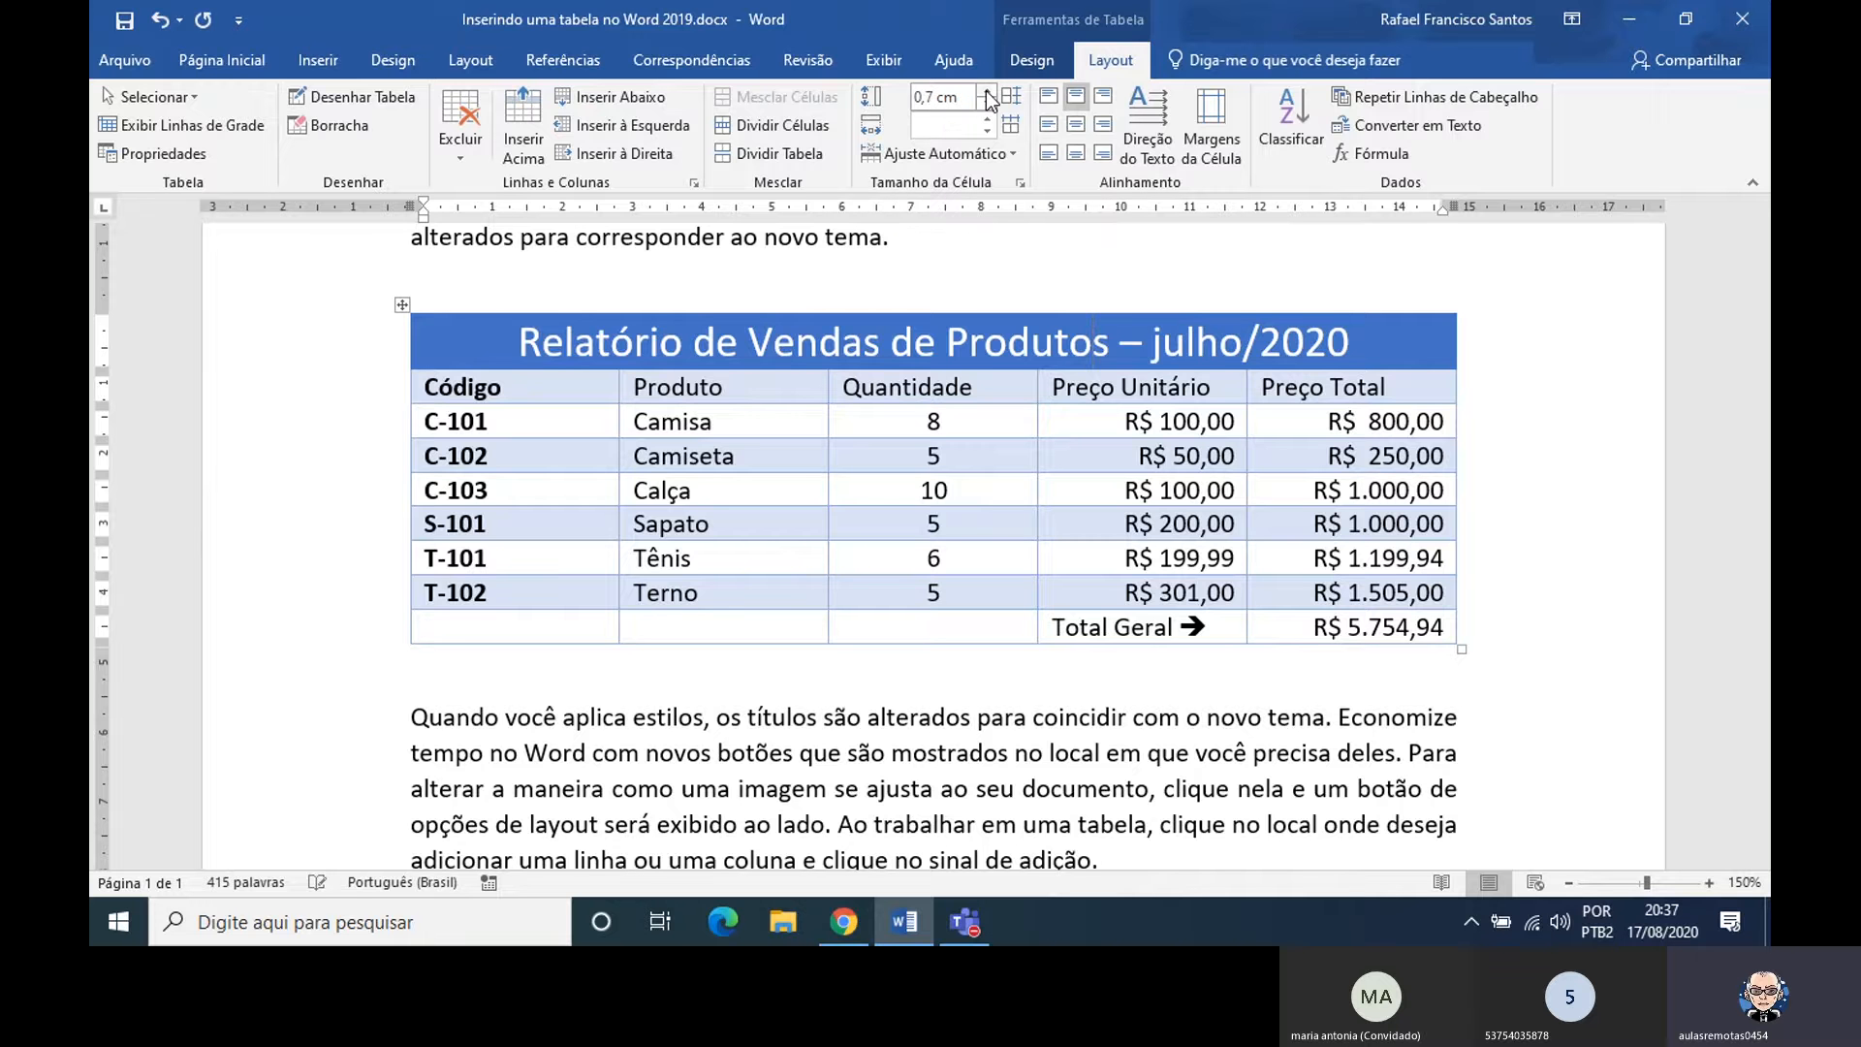
left_click(988, 92)
left_click(988, 92)
left_click(988, 92)
left_click(988, 92)
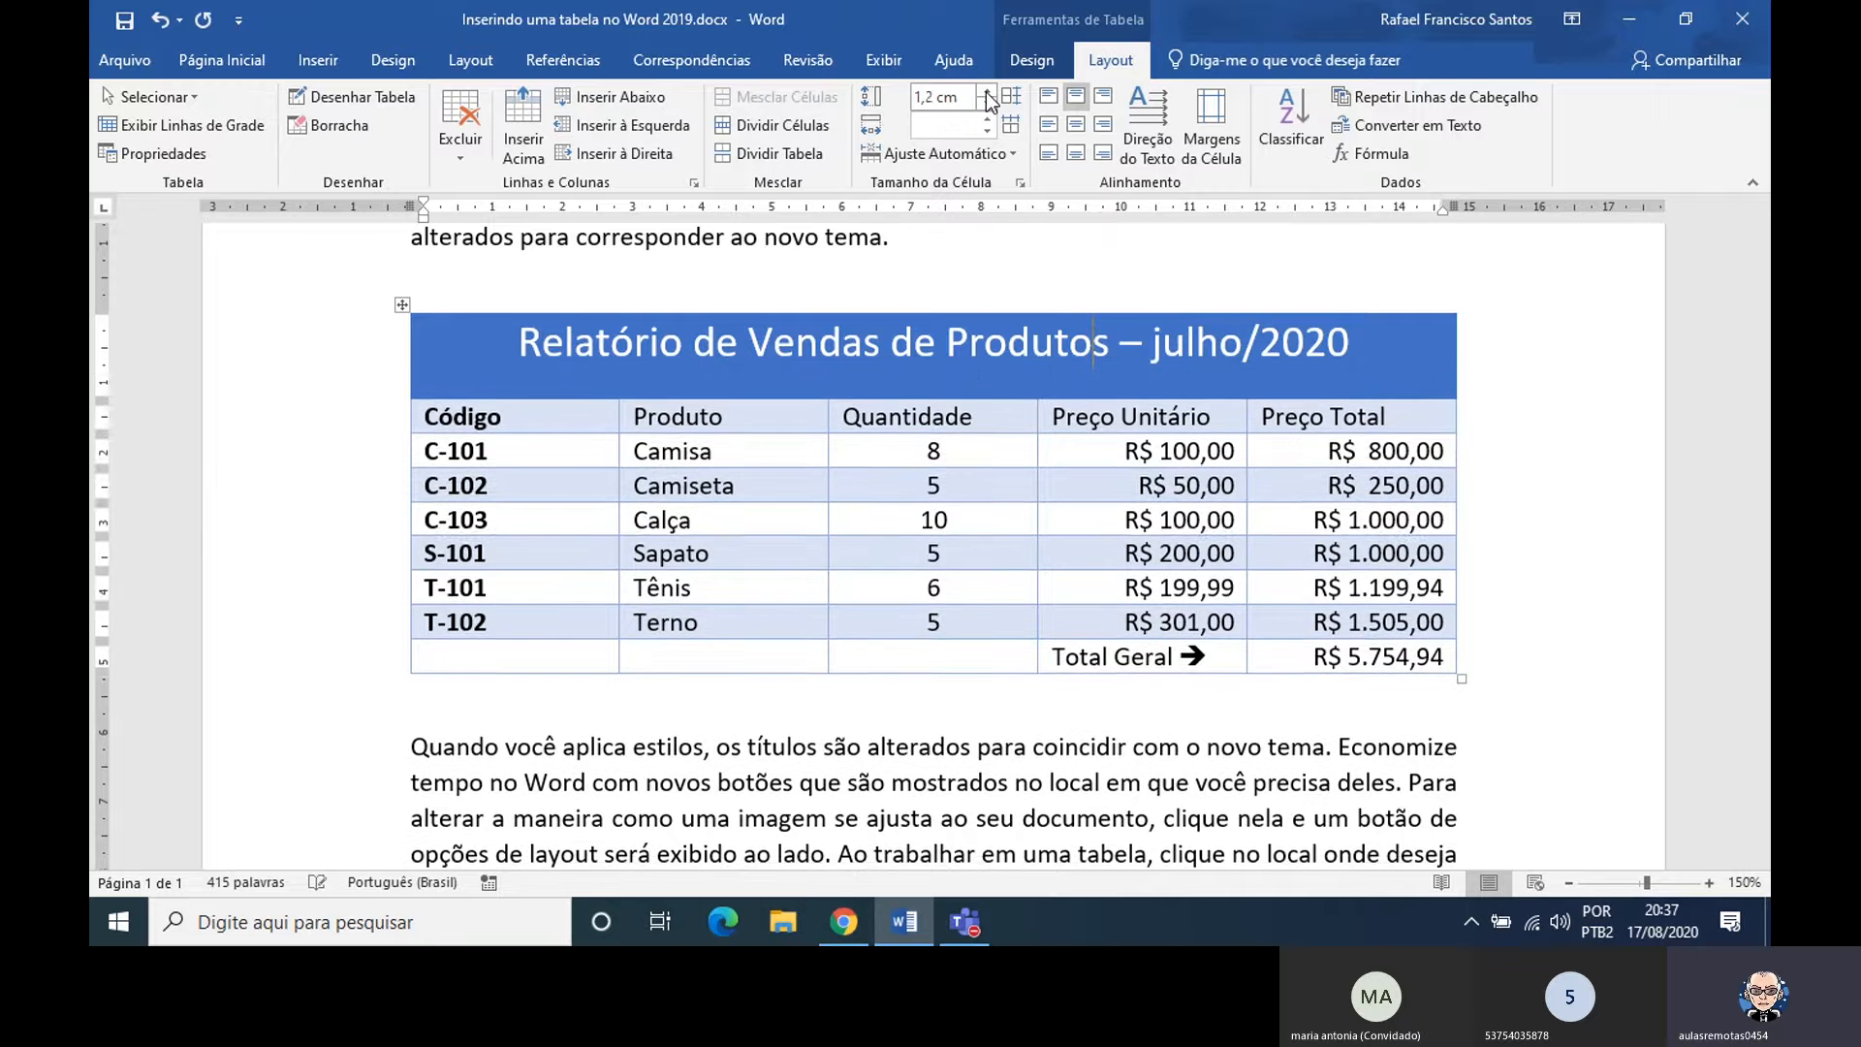
left_click(988, 92)
left_click(988, 93)
left_click(988, 92)
left_click(987, 92)
left_click(987, 92)
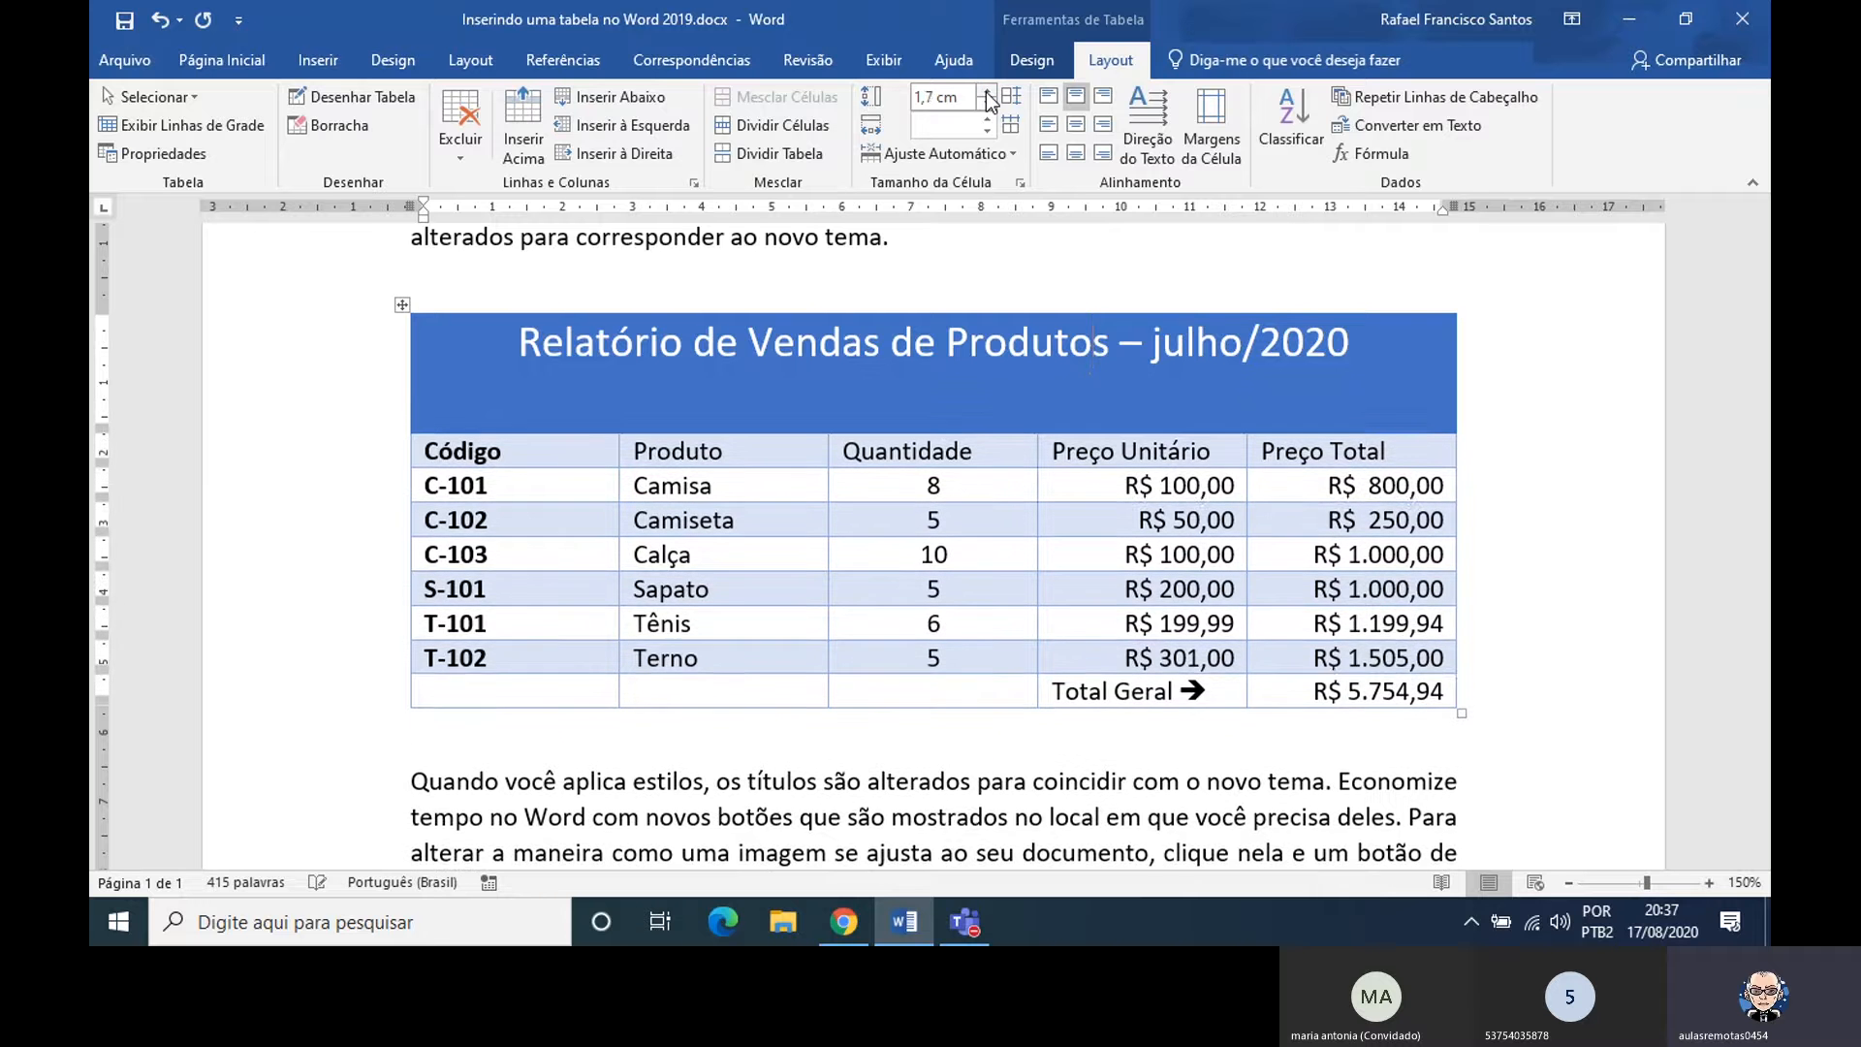
left_click(988, 92)
left_click(988, 92)
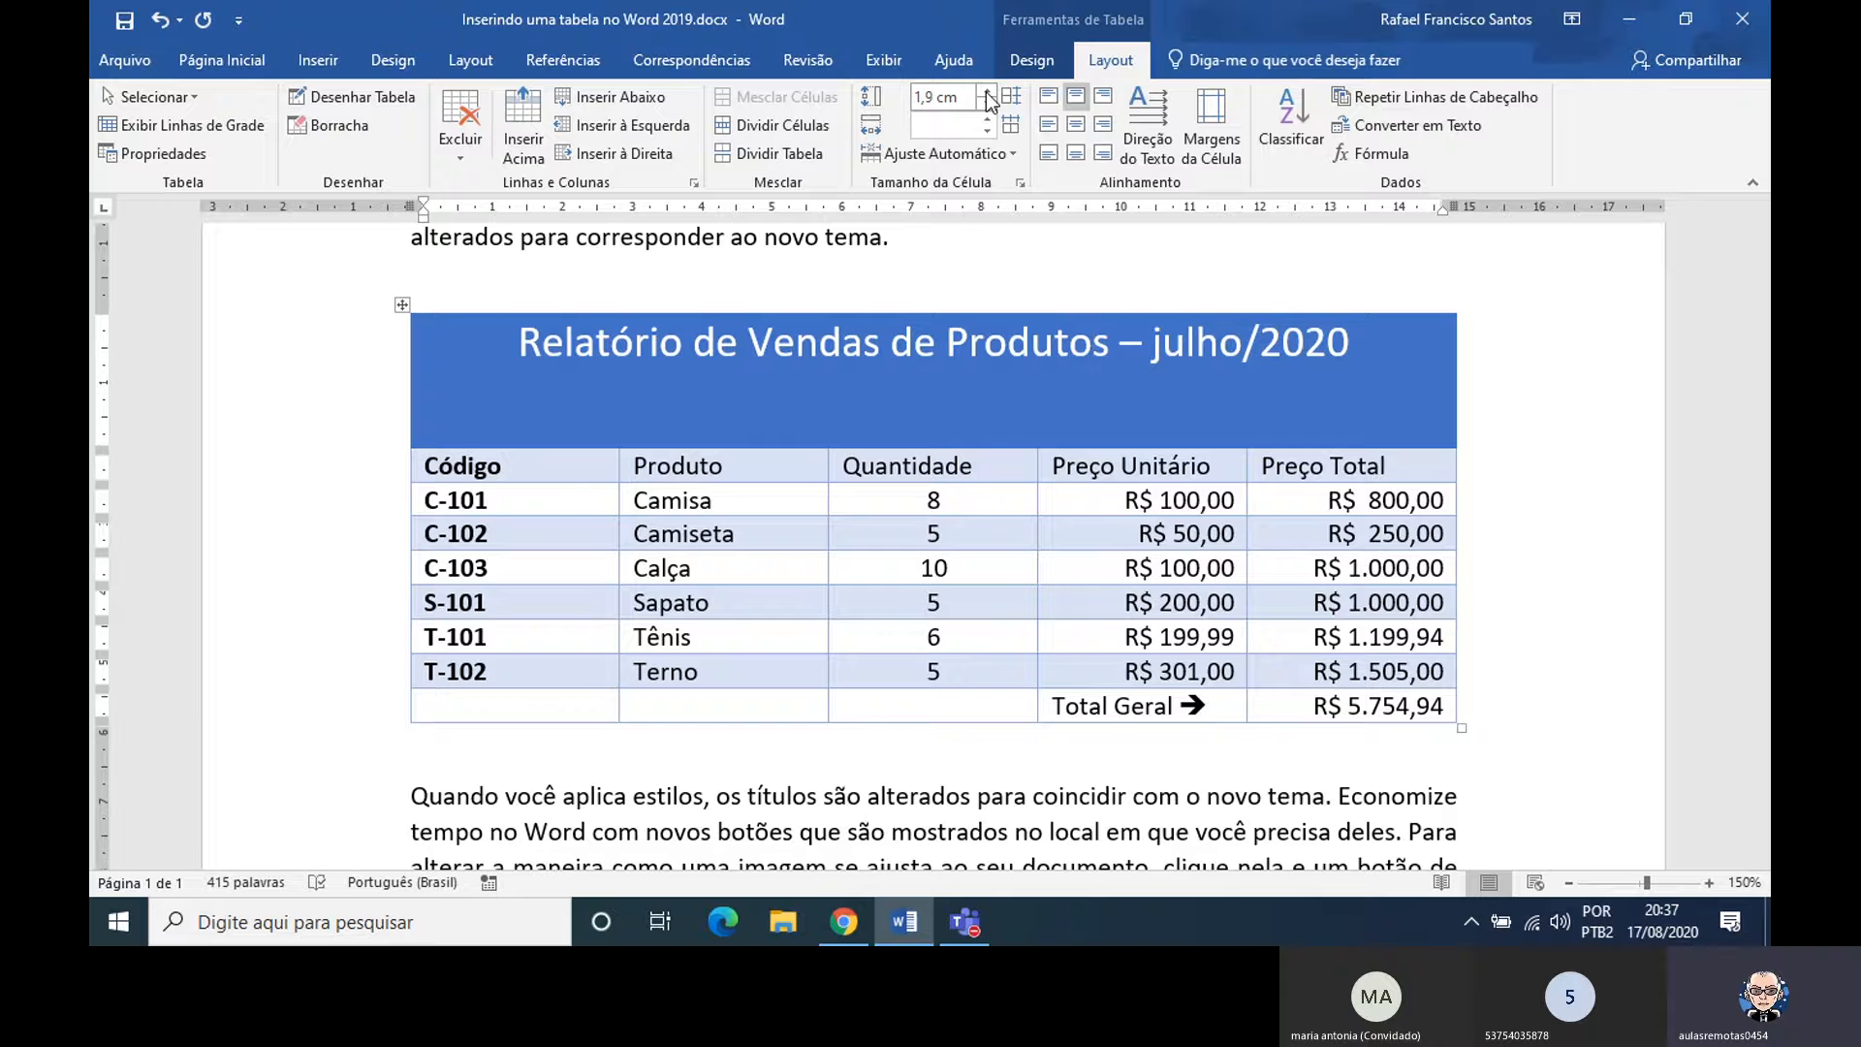
left_click(988, 92)
left_click(988, 92)
left_click(987, 92)
left_click(988, 93)
left_click(988, 93)
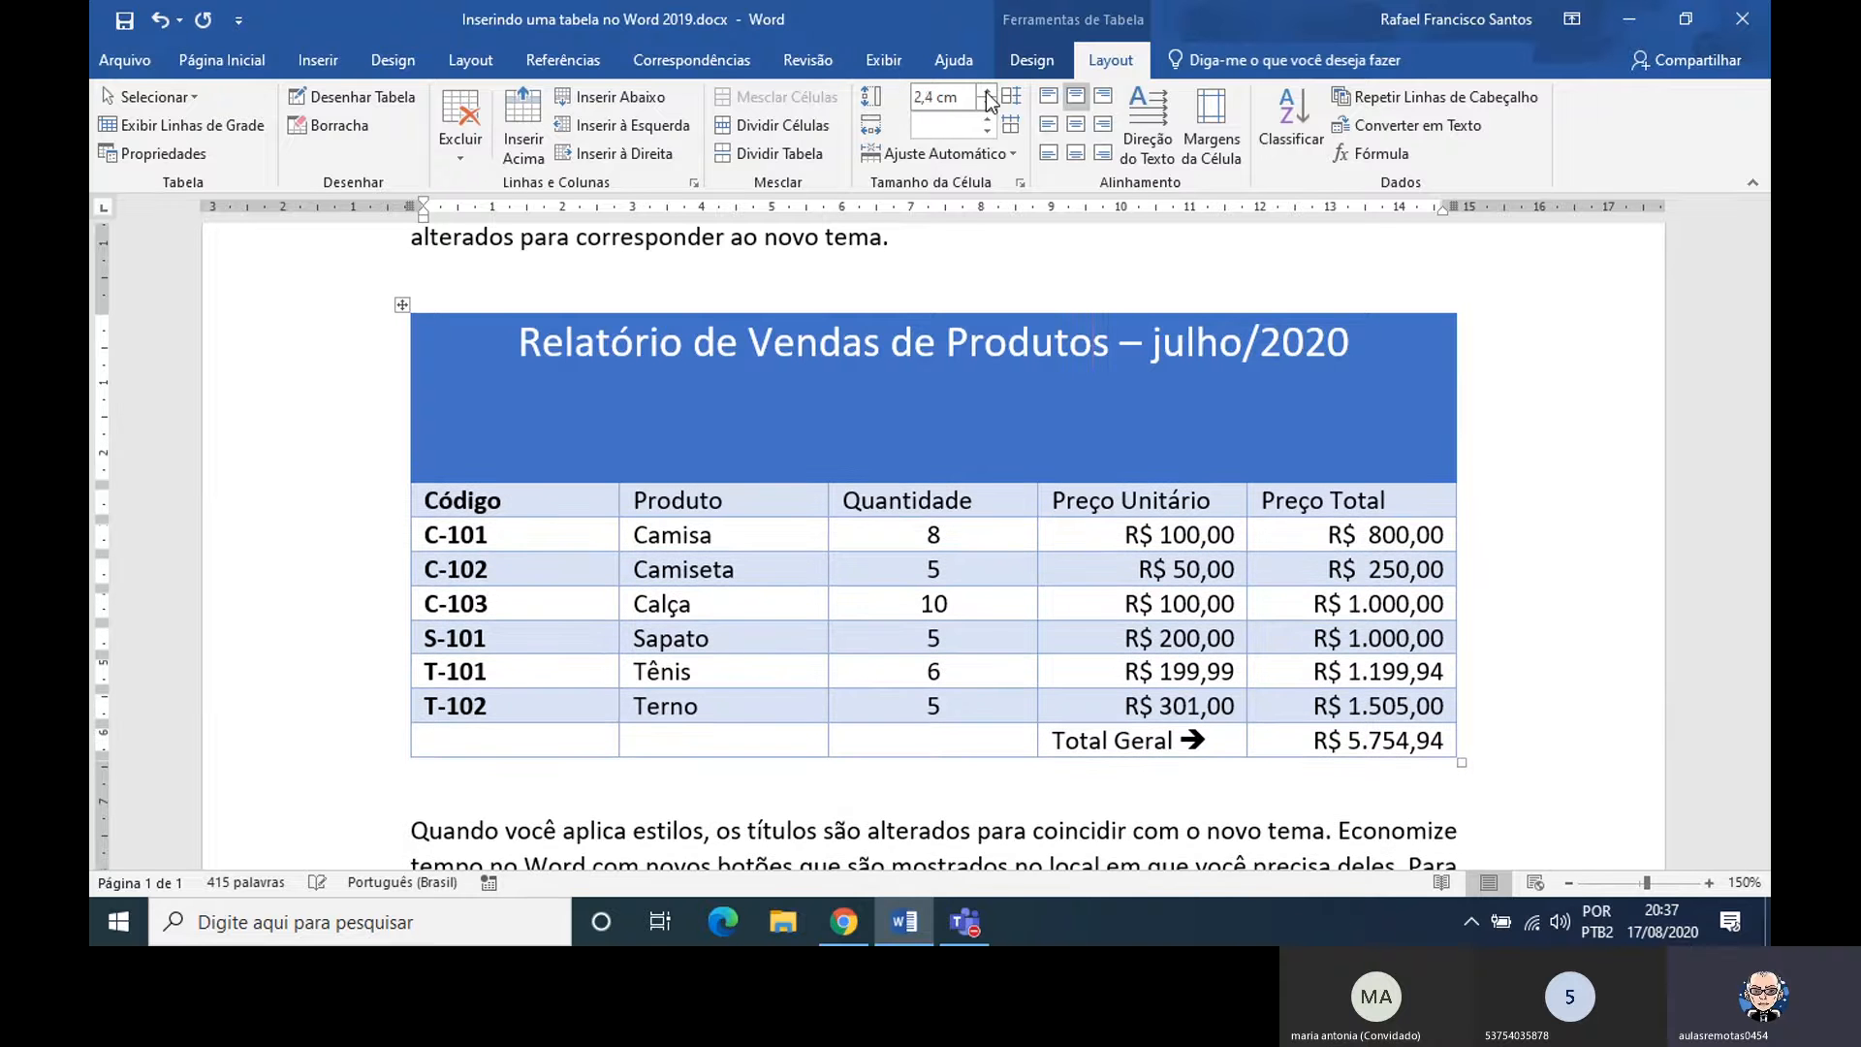
left_click(987, 92)
left_click(988, 92)
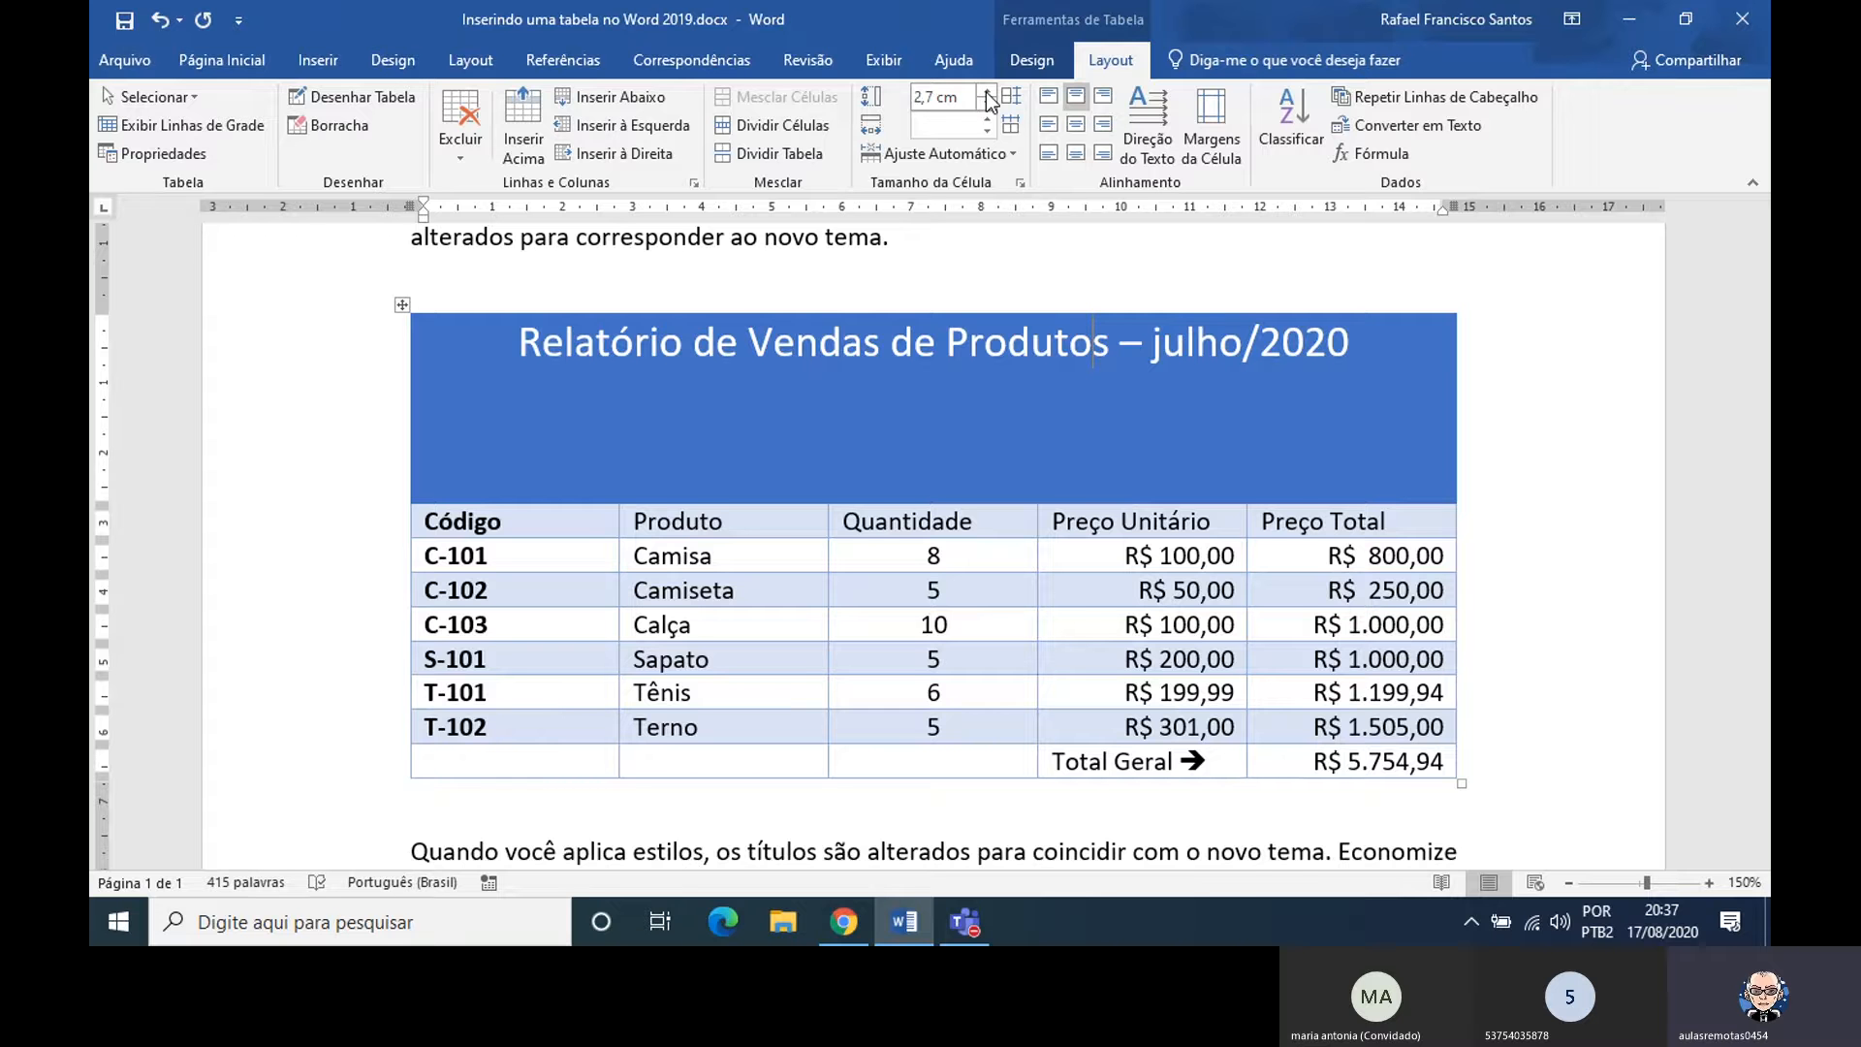
left_click(986, 94)
left_click(987, 93)
left_click(987, 93)
left_click(986, 93)
left_click(987, 93)
left_click(986, 93)
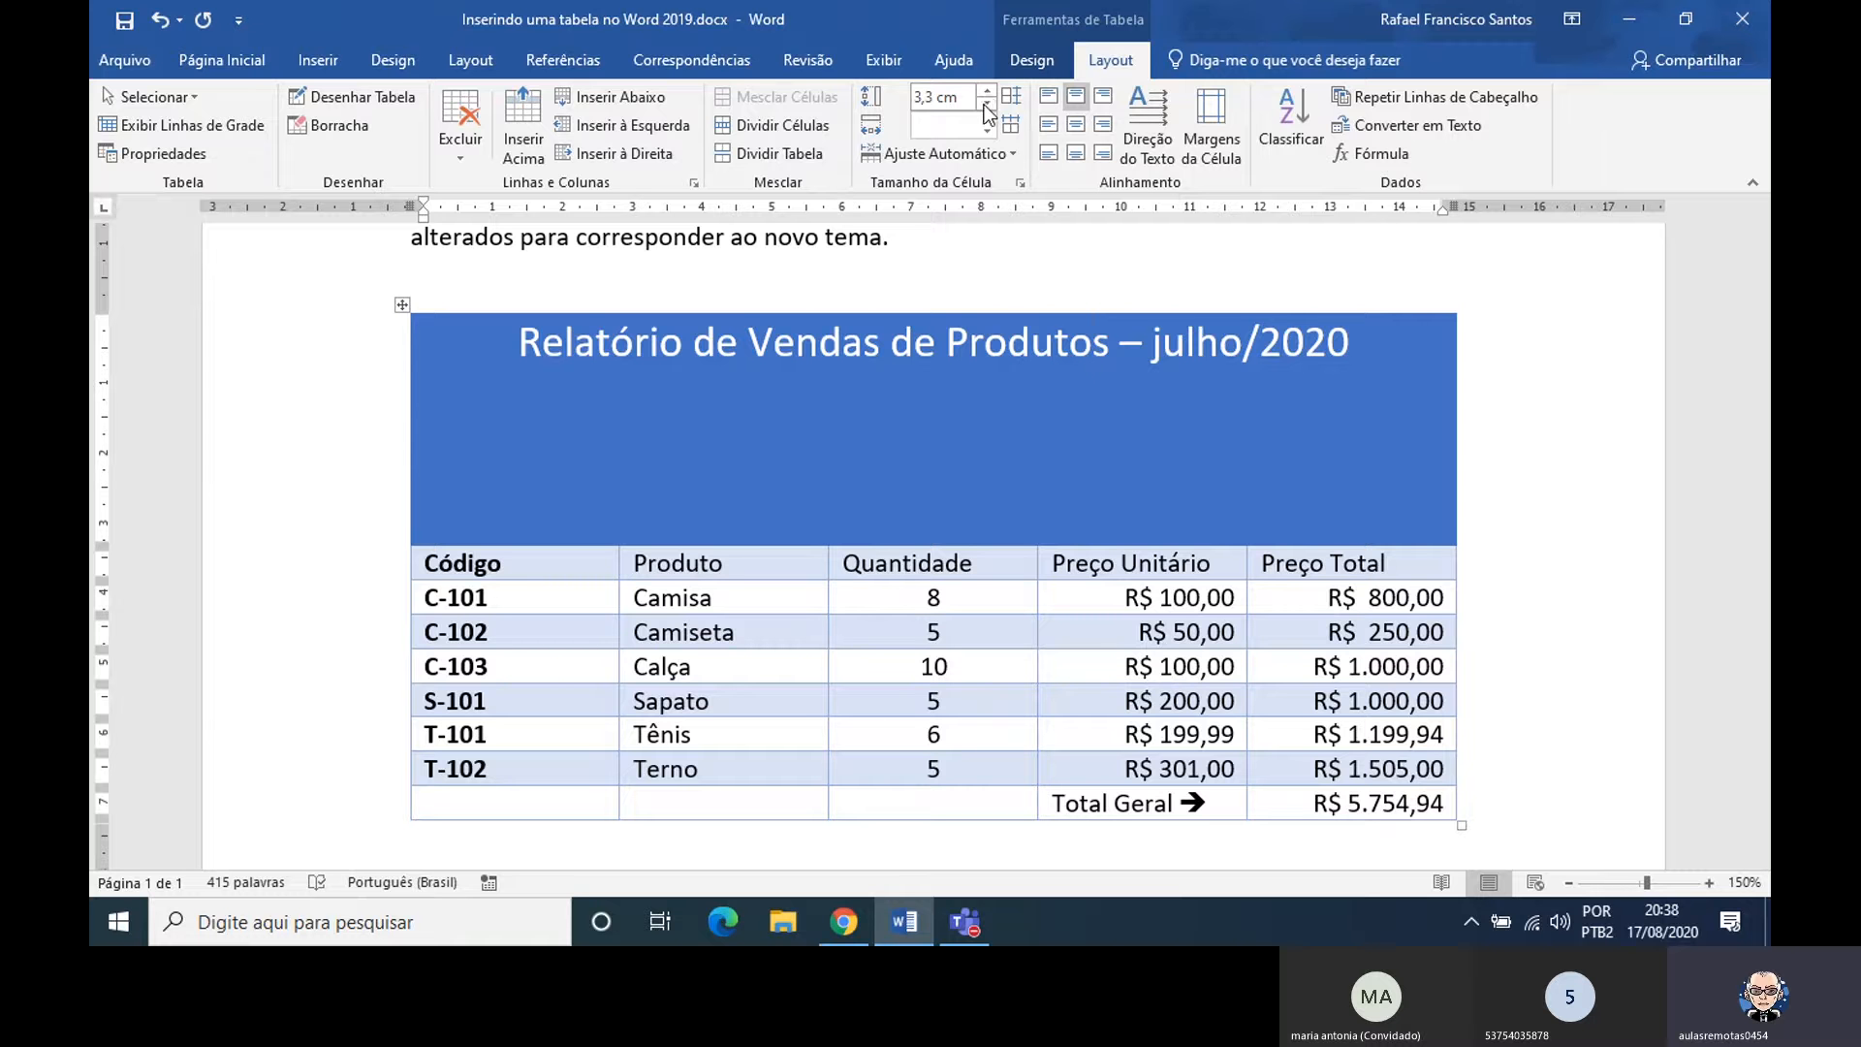
Reduce the height of the table's title row to 1,8 cm
left_click(987, 105)
left_click(986, 104)
left_click(986, 104)
left_click(986, 105)
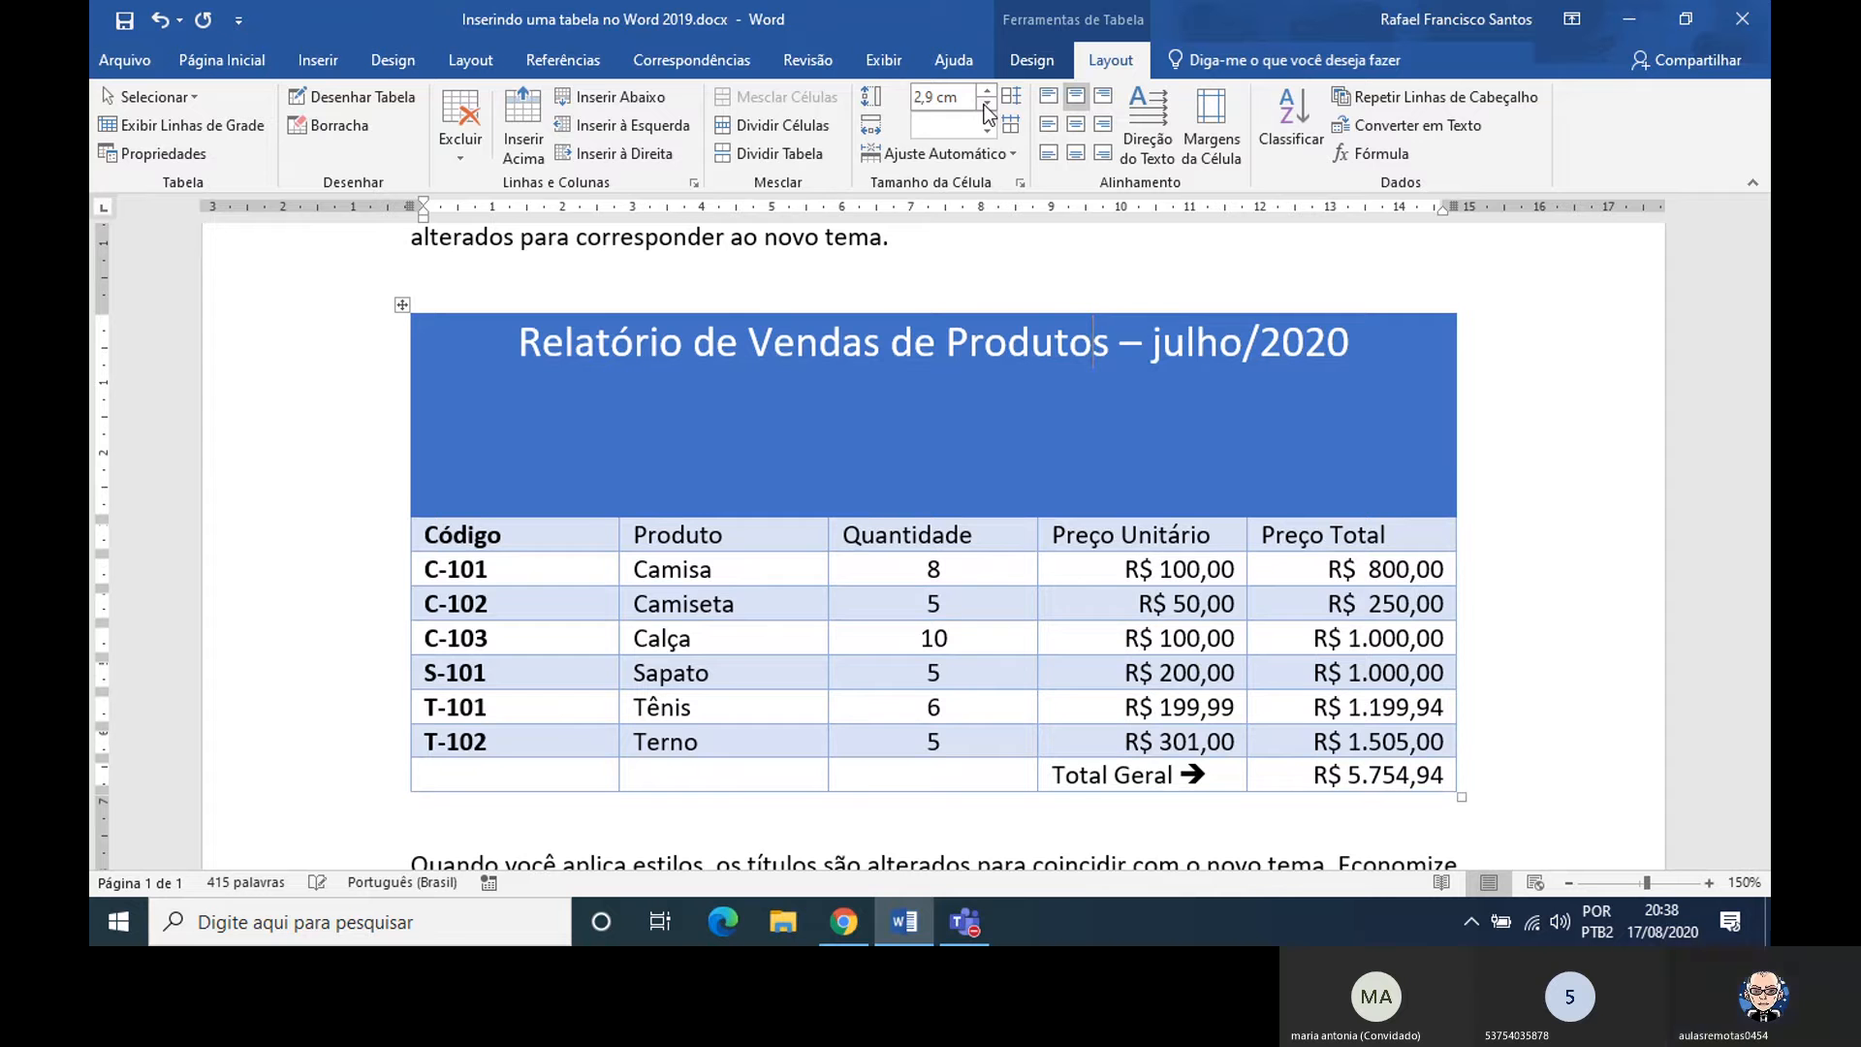
left_click(986, 105)
left_click(987, 104)
left_click(987, 104)
left_click(987, 107)
left_click(986, 106)
left_click(986, 107)
left_click(987, 106)
left_click(986, 106)
left_click(987, 106)
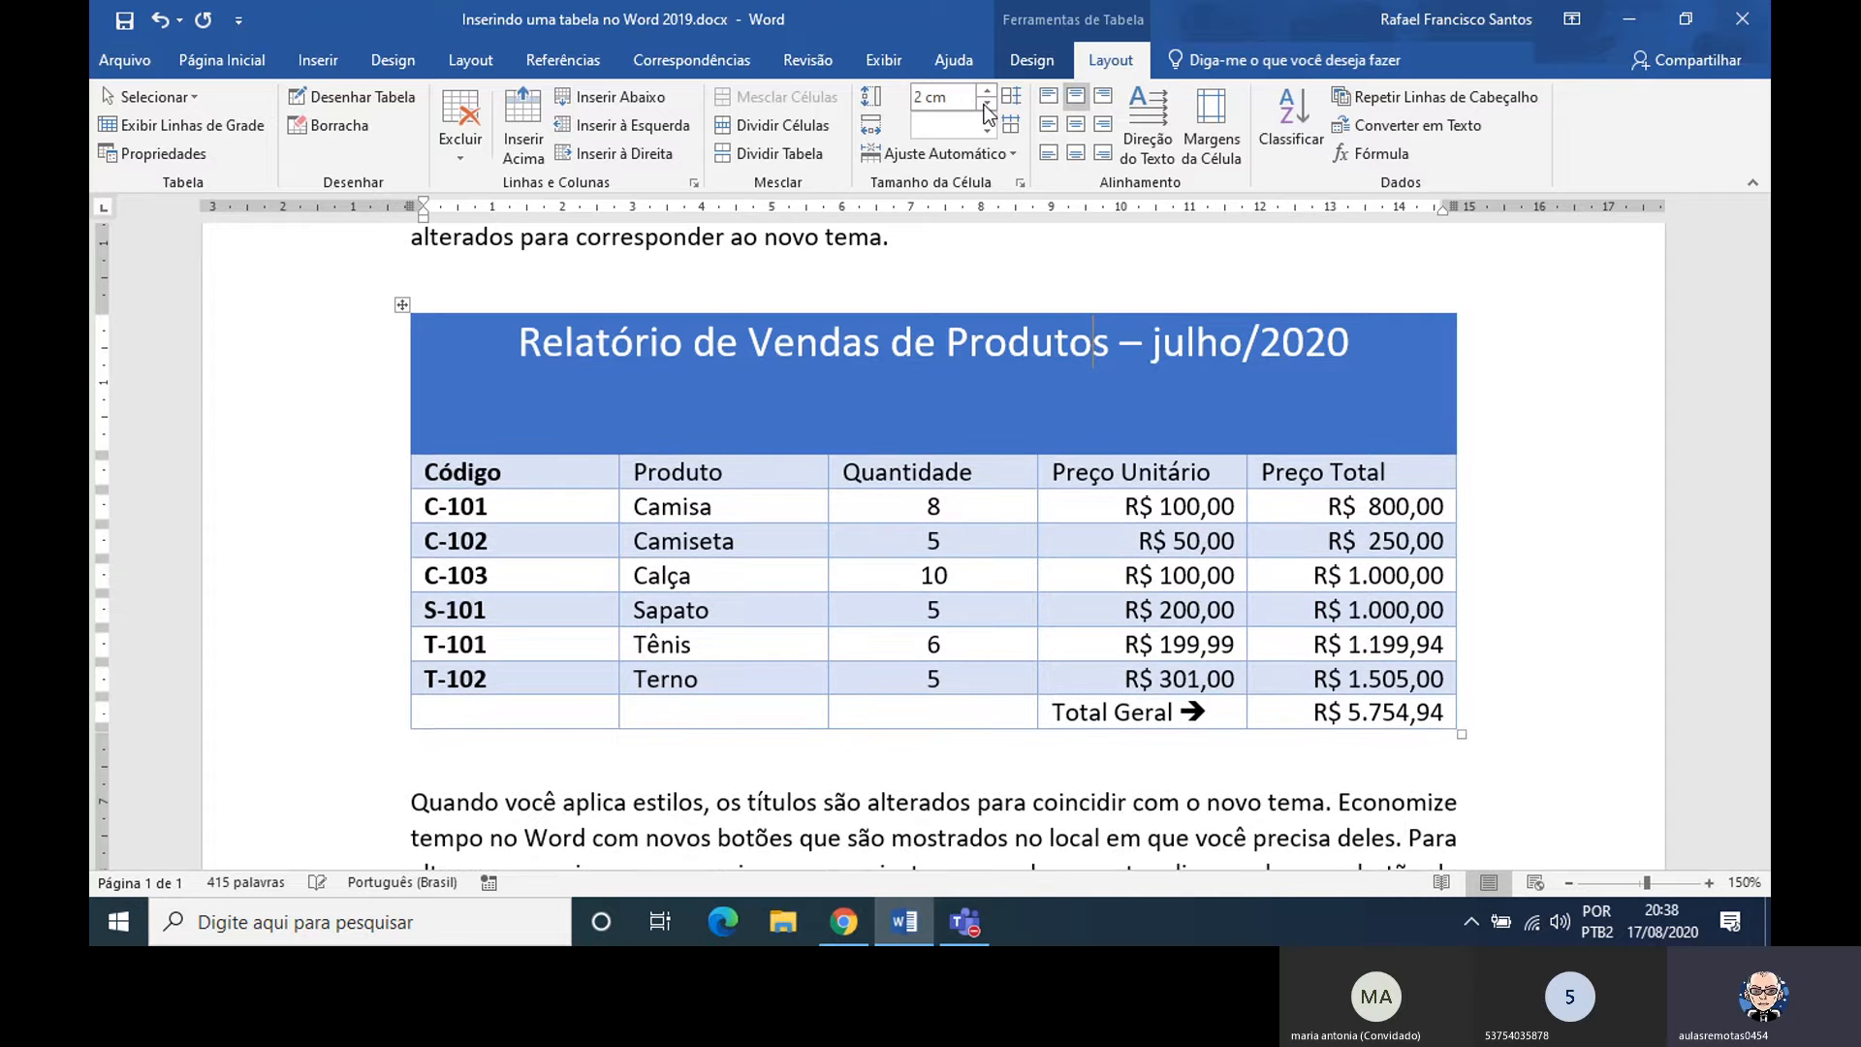
left_click(986, 106)
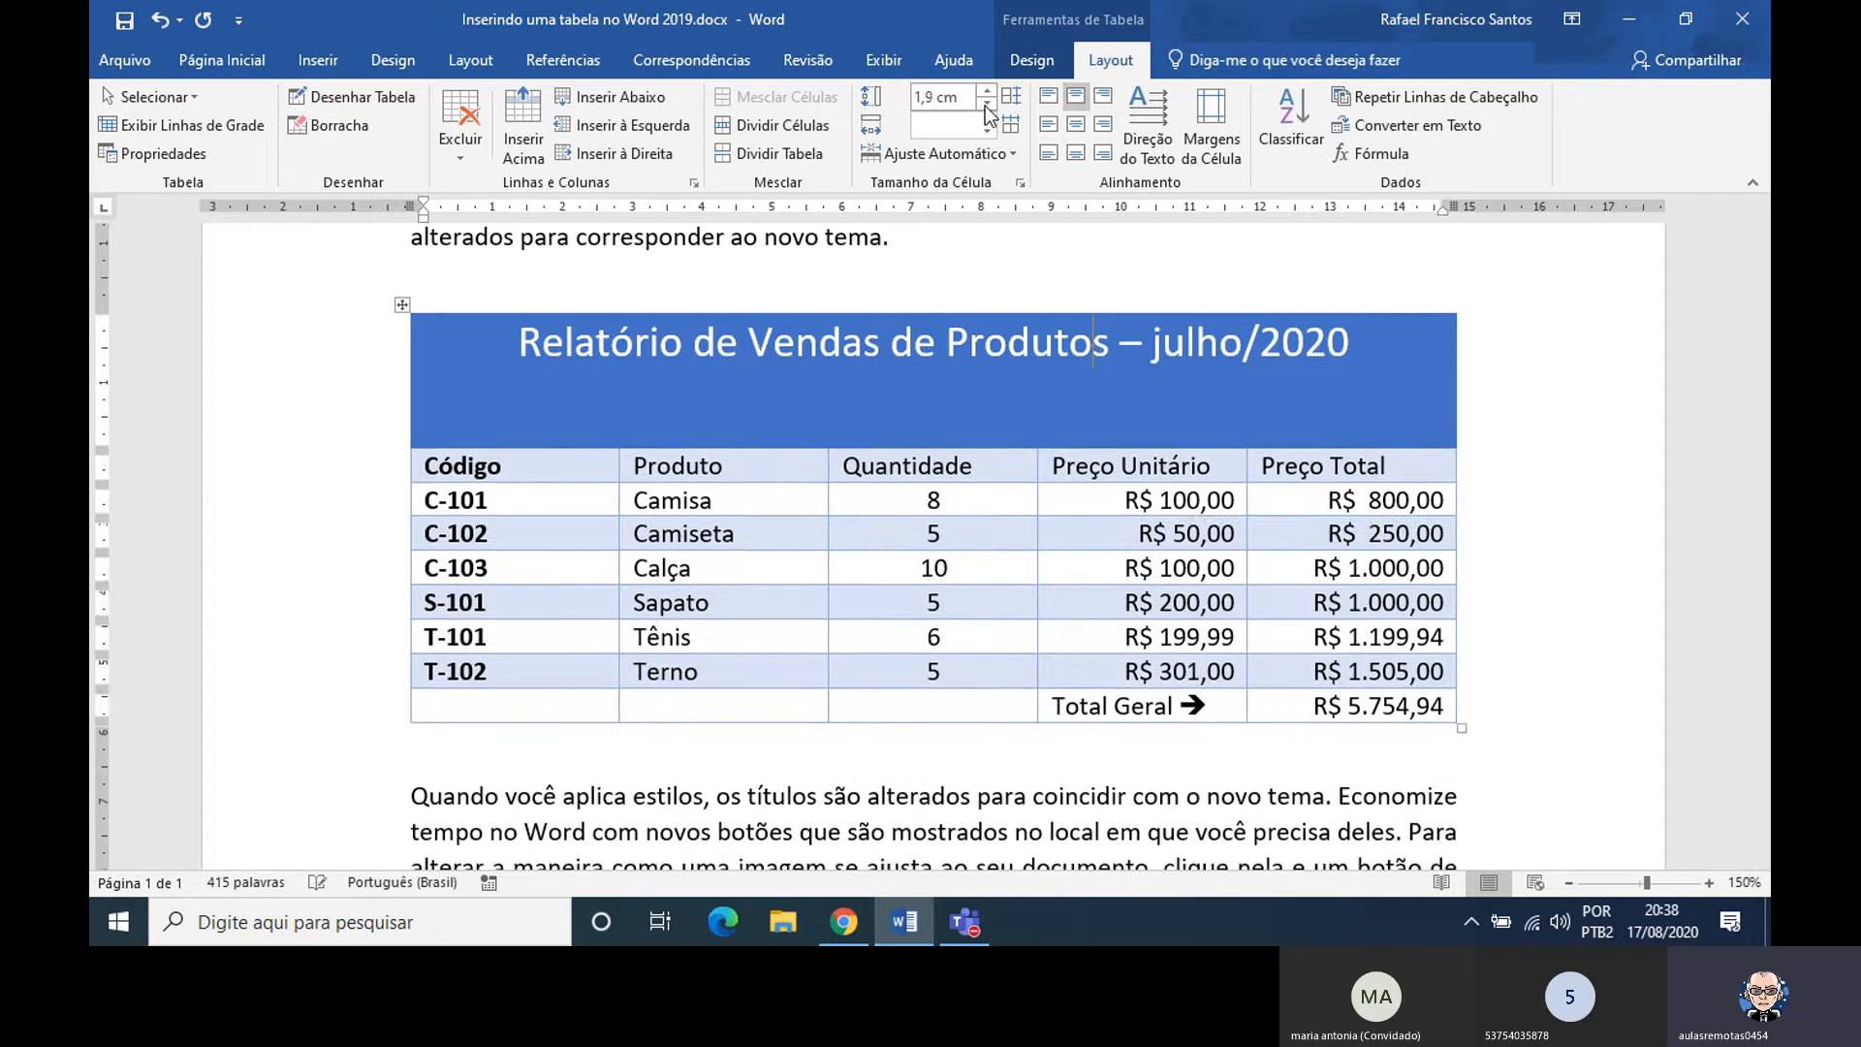
left_click(987, 105)
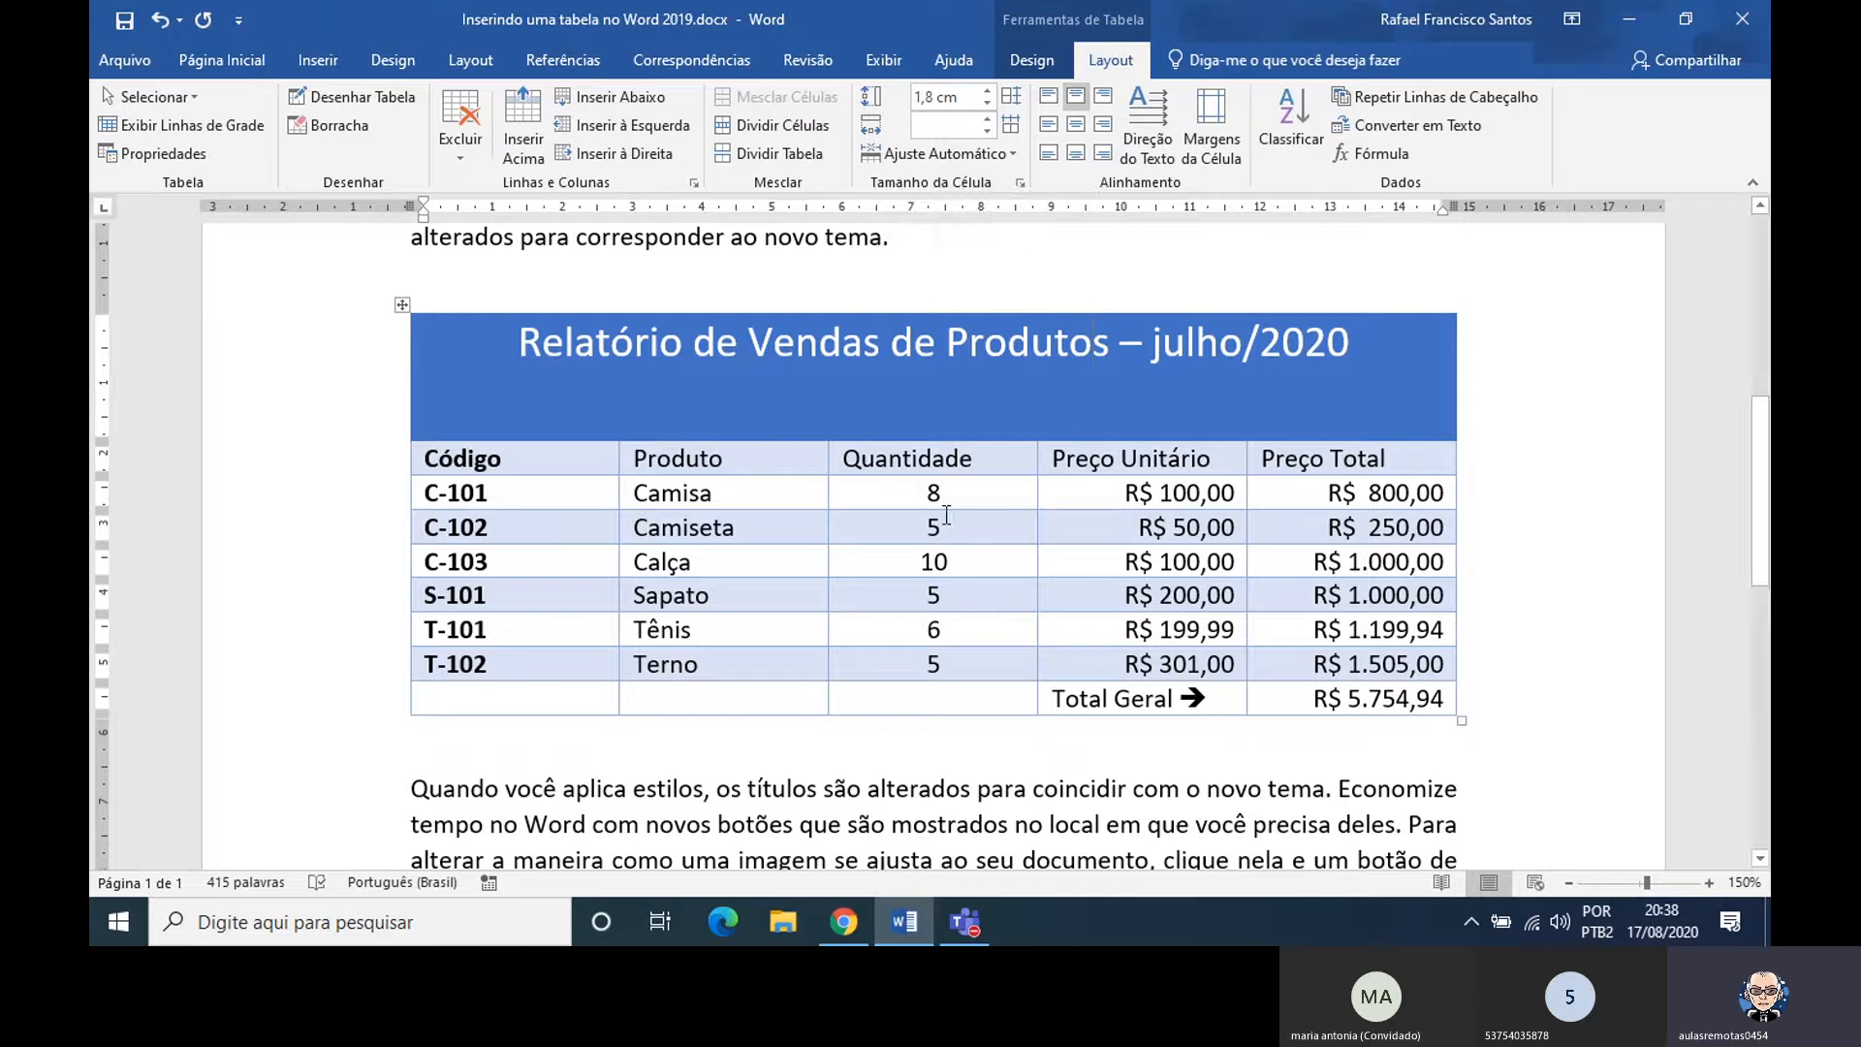
Shorten the column heading "Quantidade" to "Quant." in the sales table
left_click(990, 494)
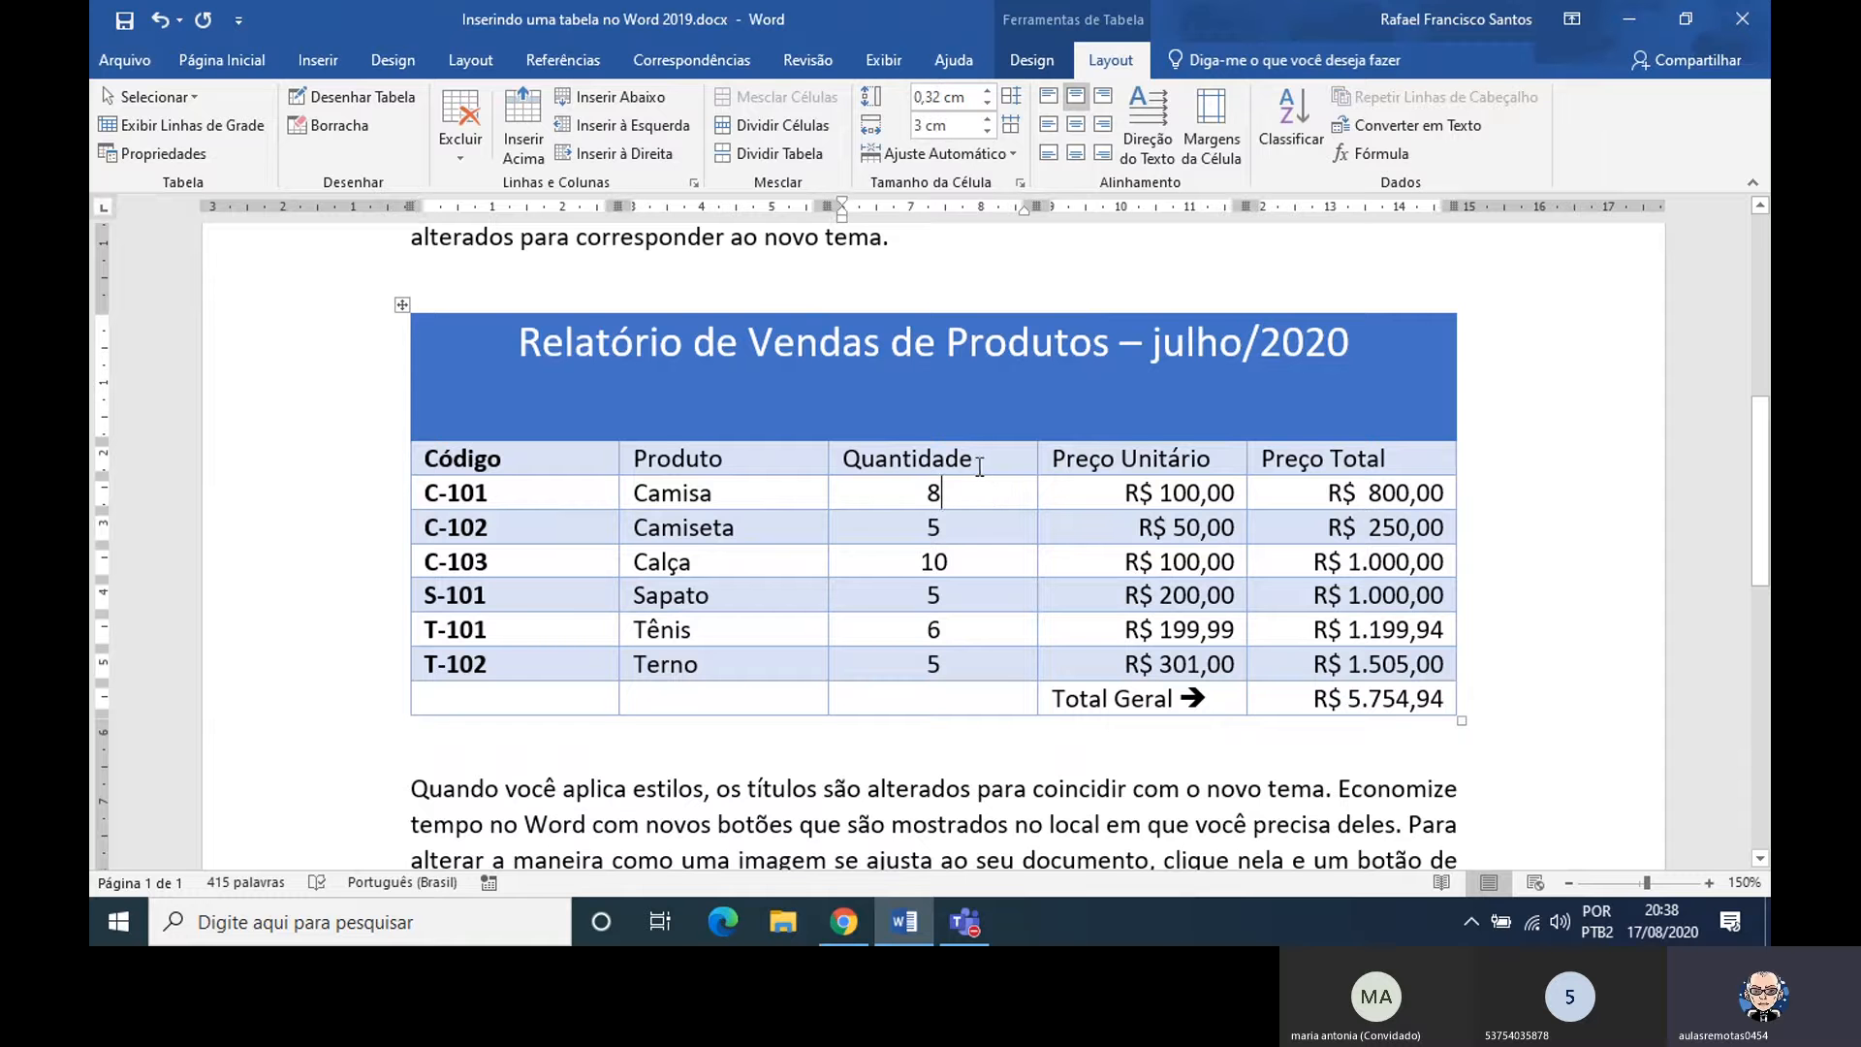
left_click(977, 461)
key("BackSpace")
key("BackSpace")
key("BackSpace")
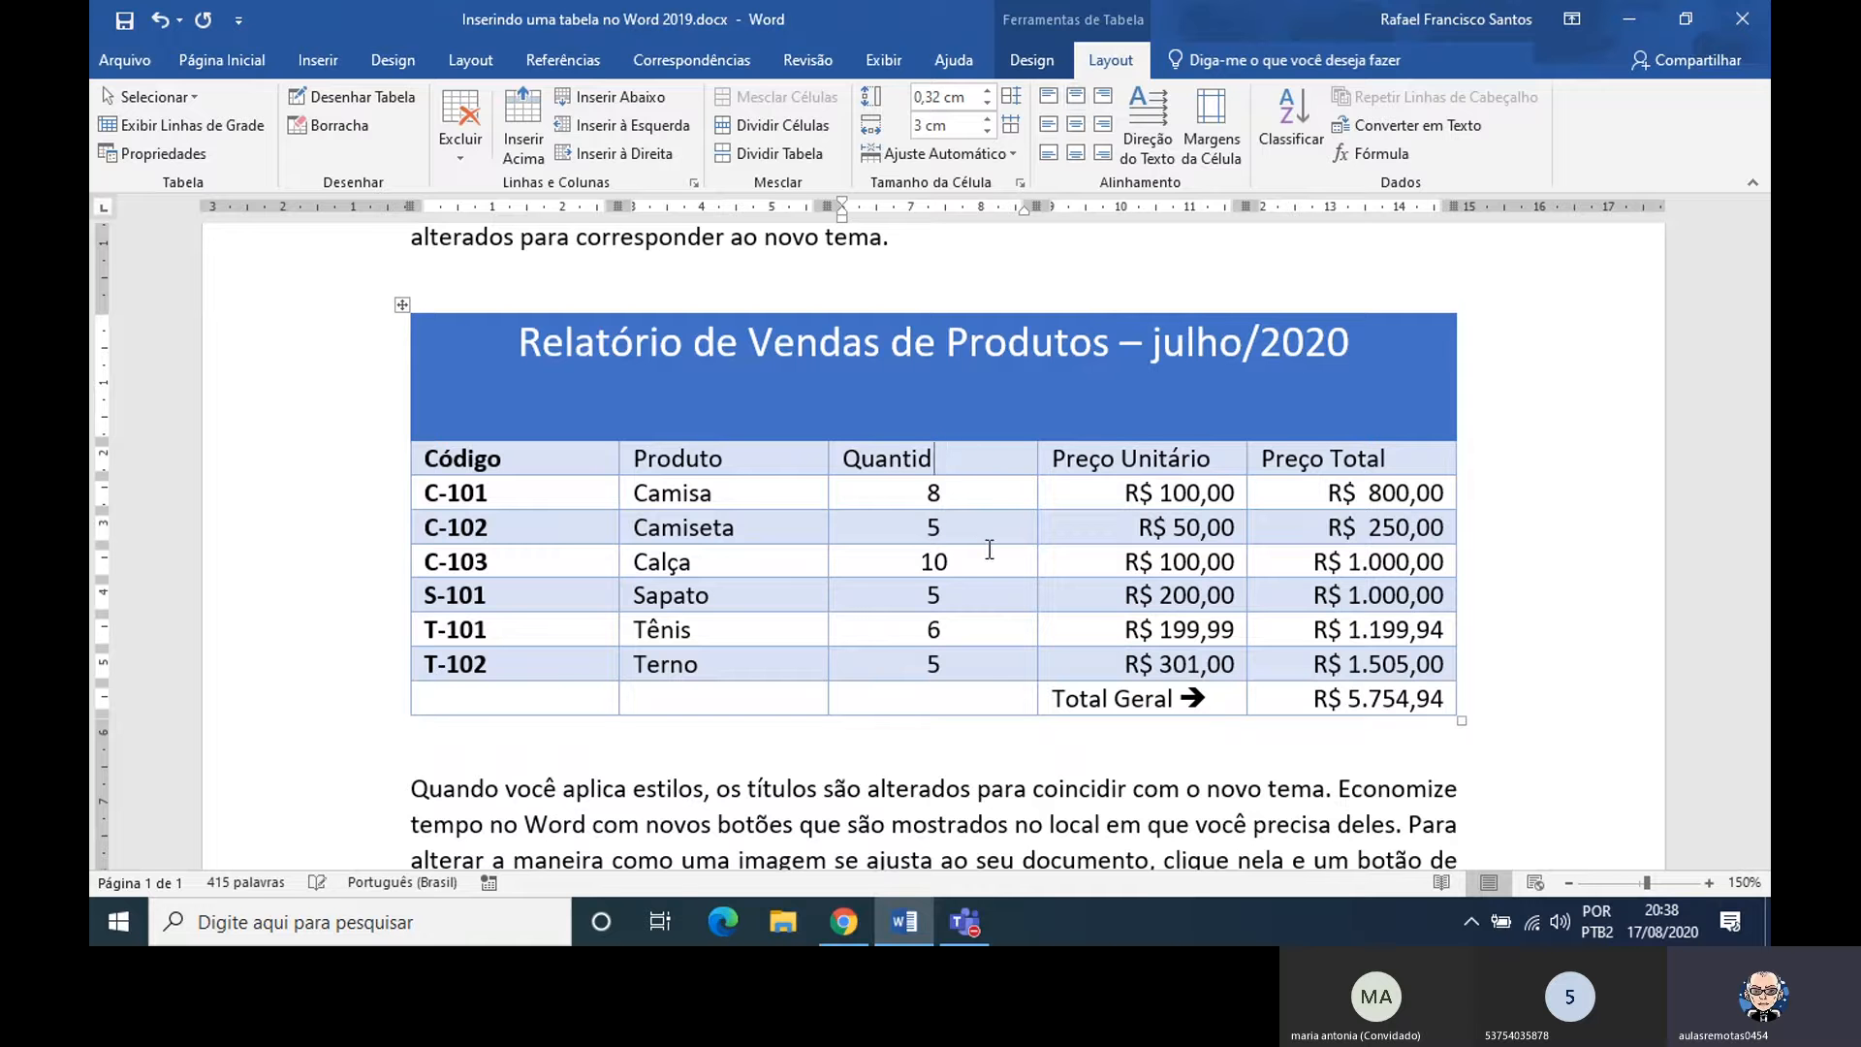
key("BackSpace")
key("BackSpace")
type(".")
Narrow the Quant. column of the sales table to 2,3 cm
left_click(914, 492)
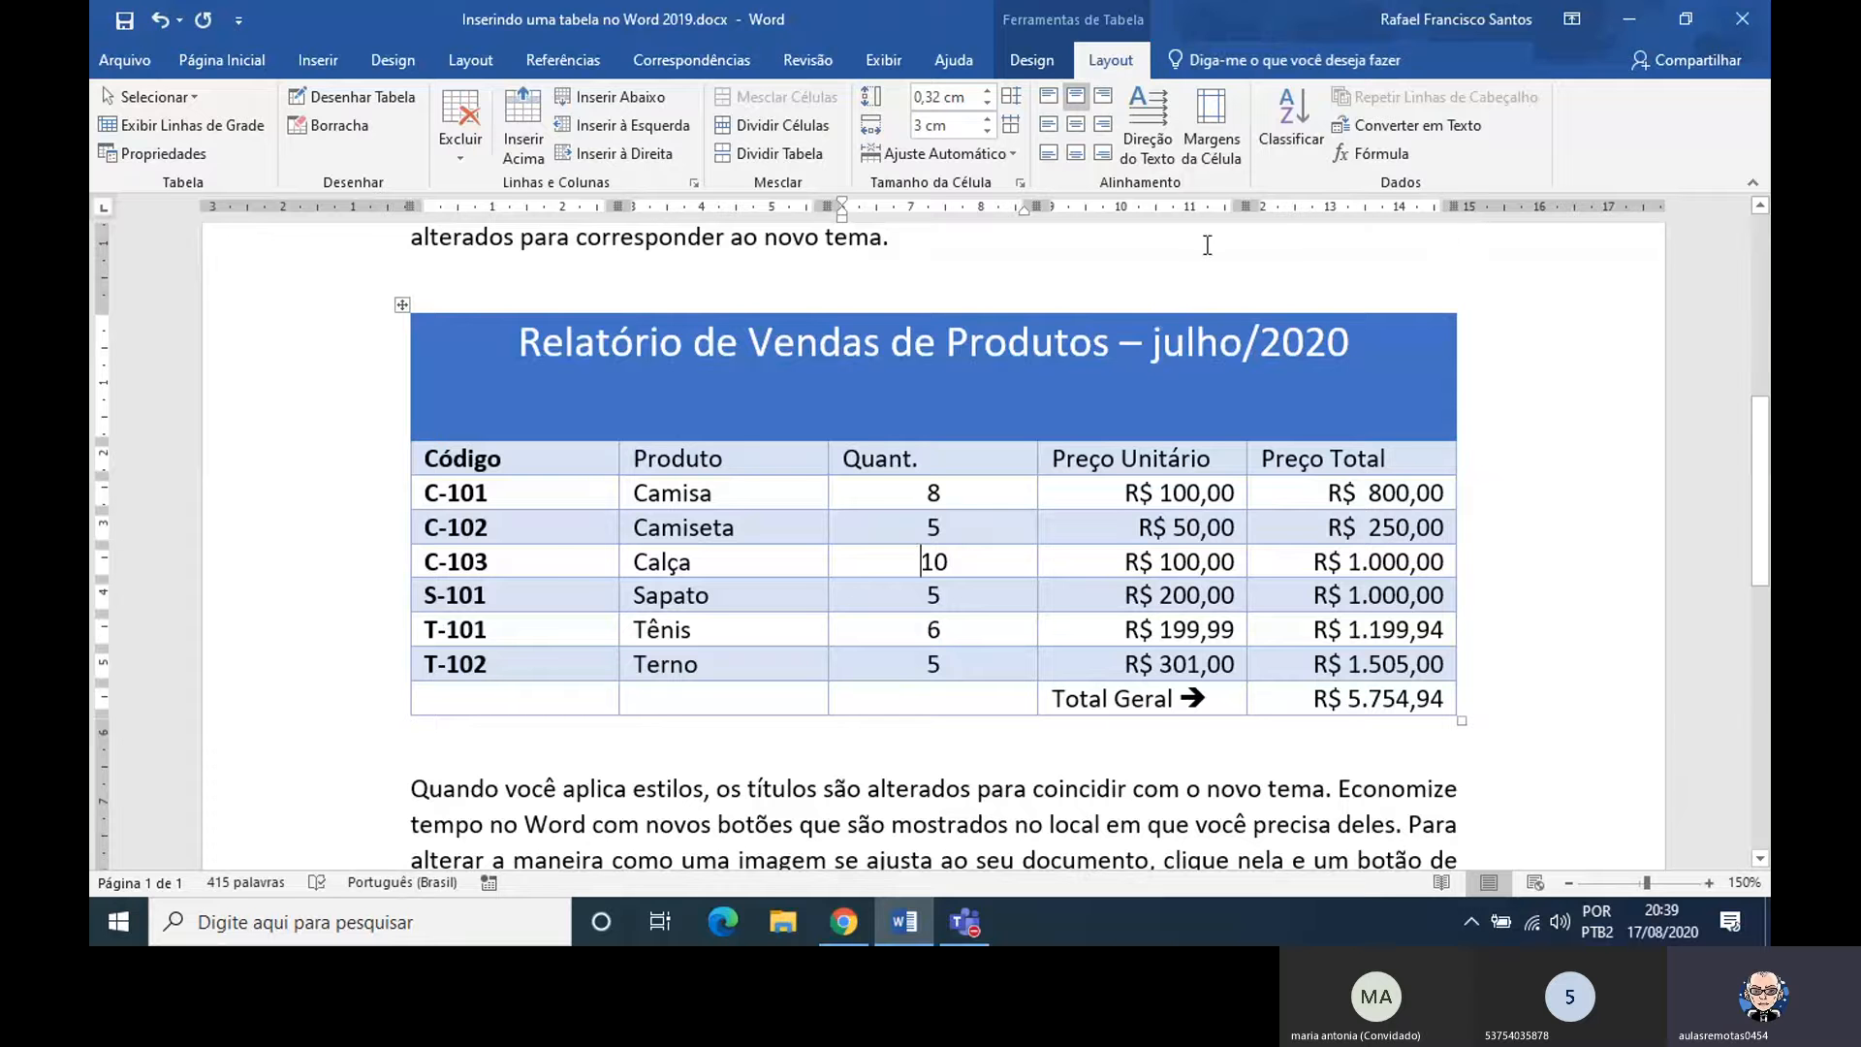
left_click(987, 133)
left_click(987, 134)
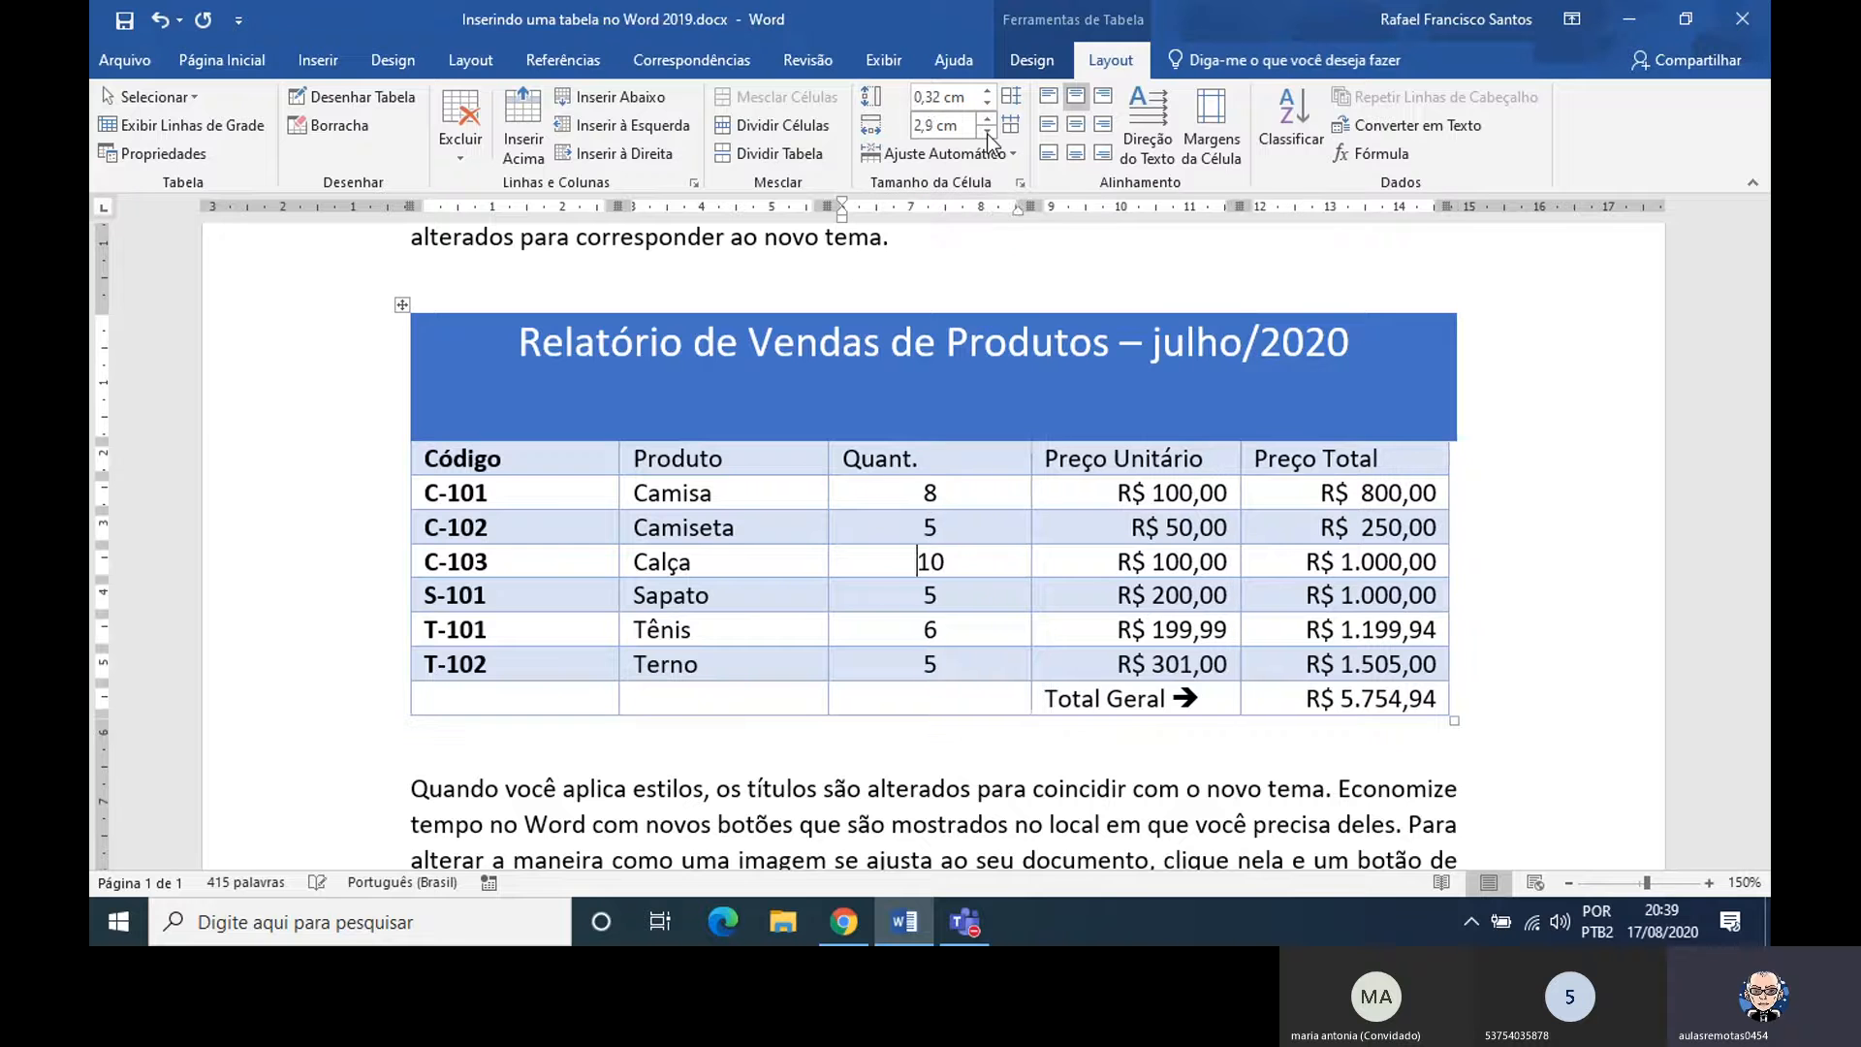
left_click(987, 134)
left_click(987, 133)
left_click(987, 133)
left_click(987, 134)
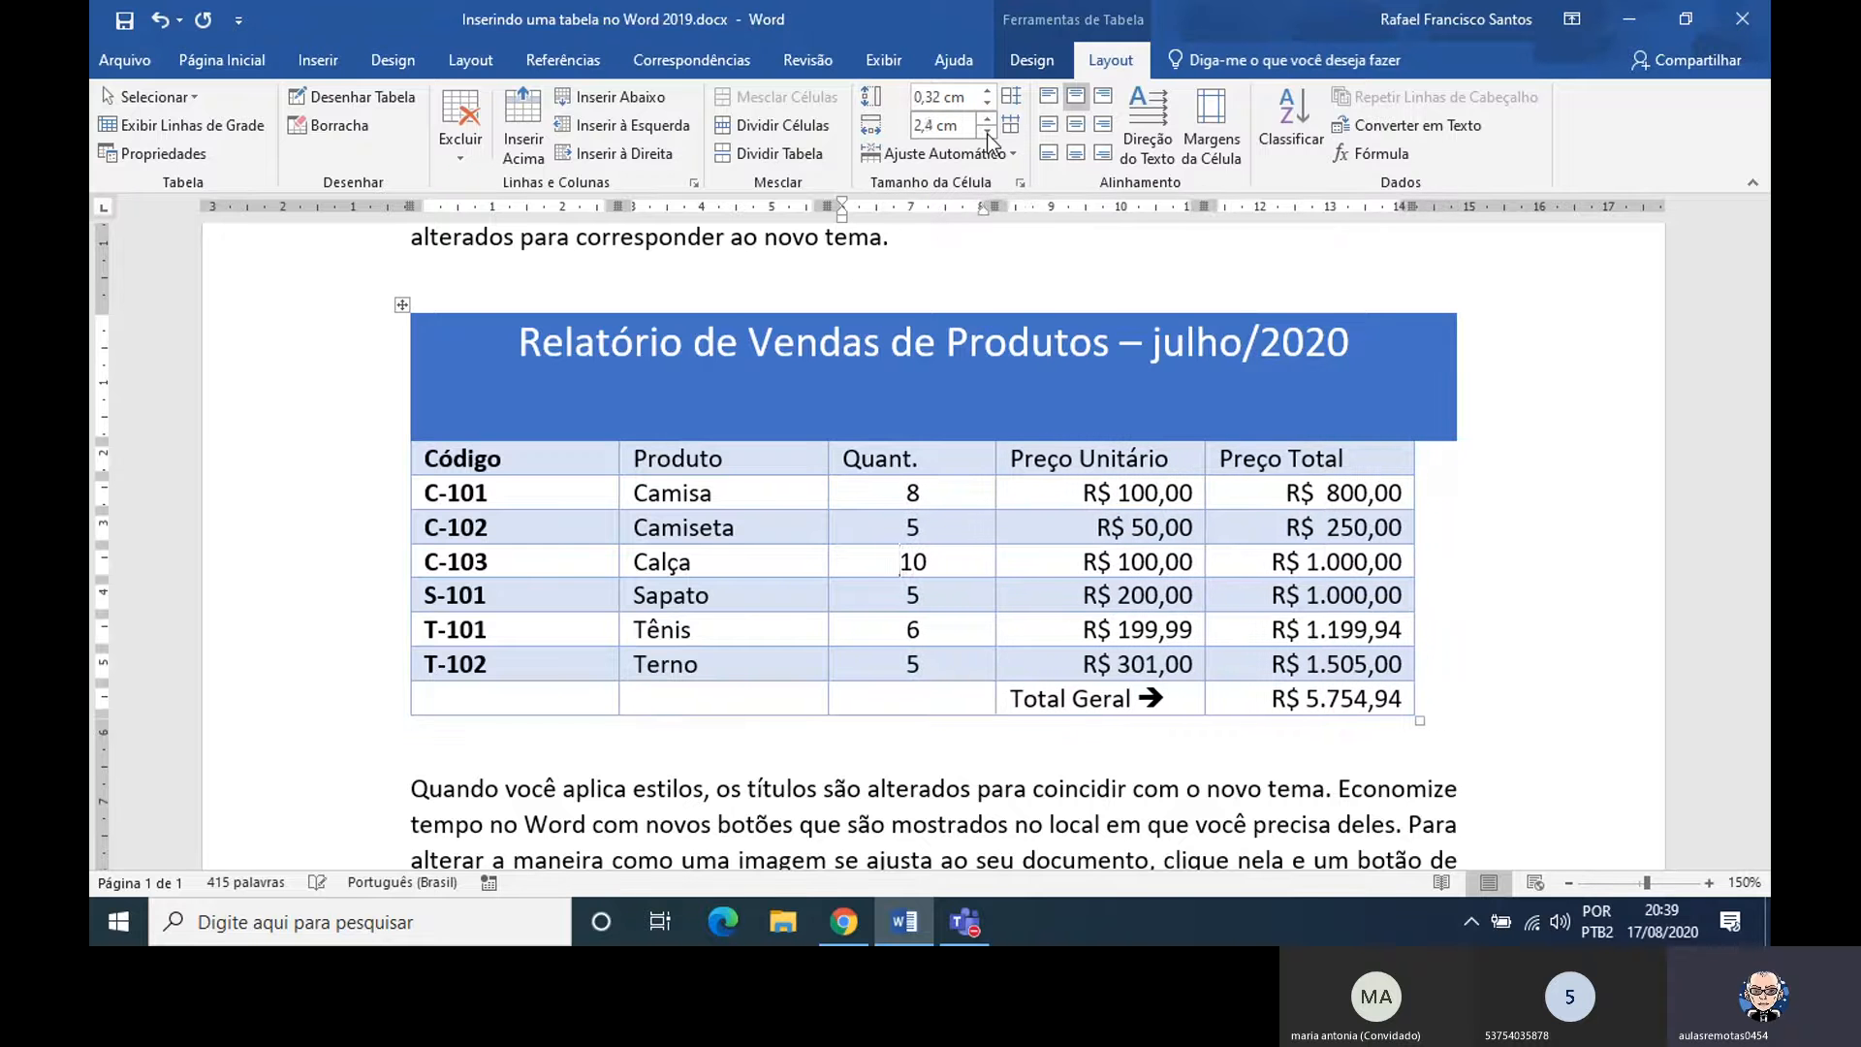
left_click(987, 134)
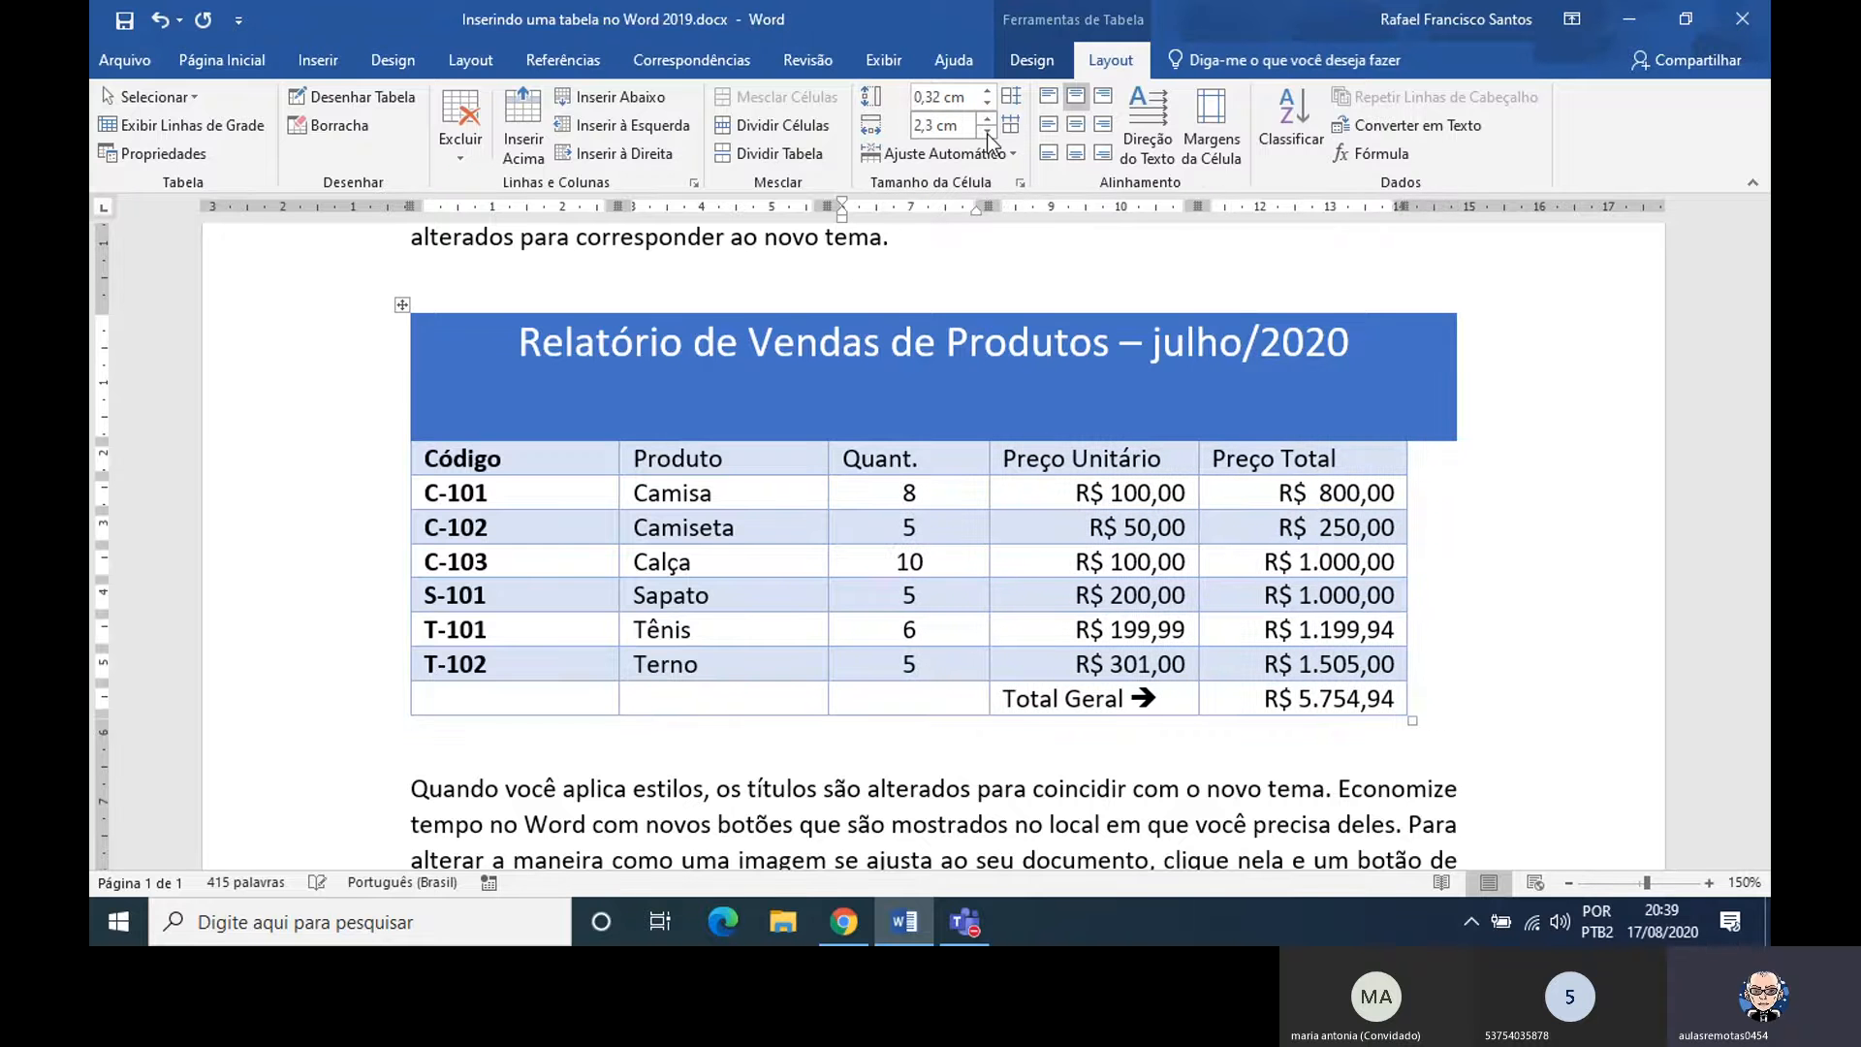
Widen the Quant. column of the sales table to 2,5 cm
left_click(991, 405)
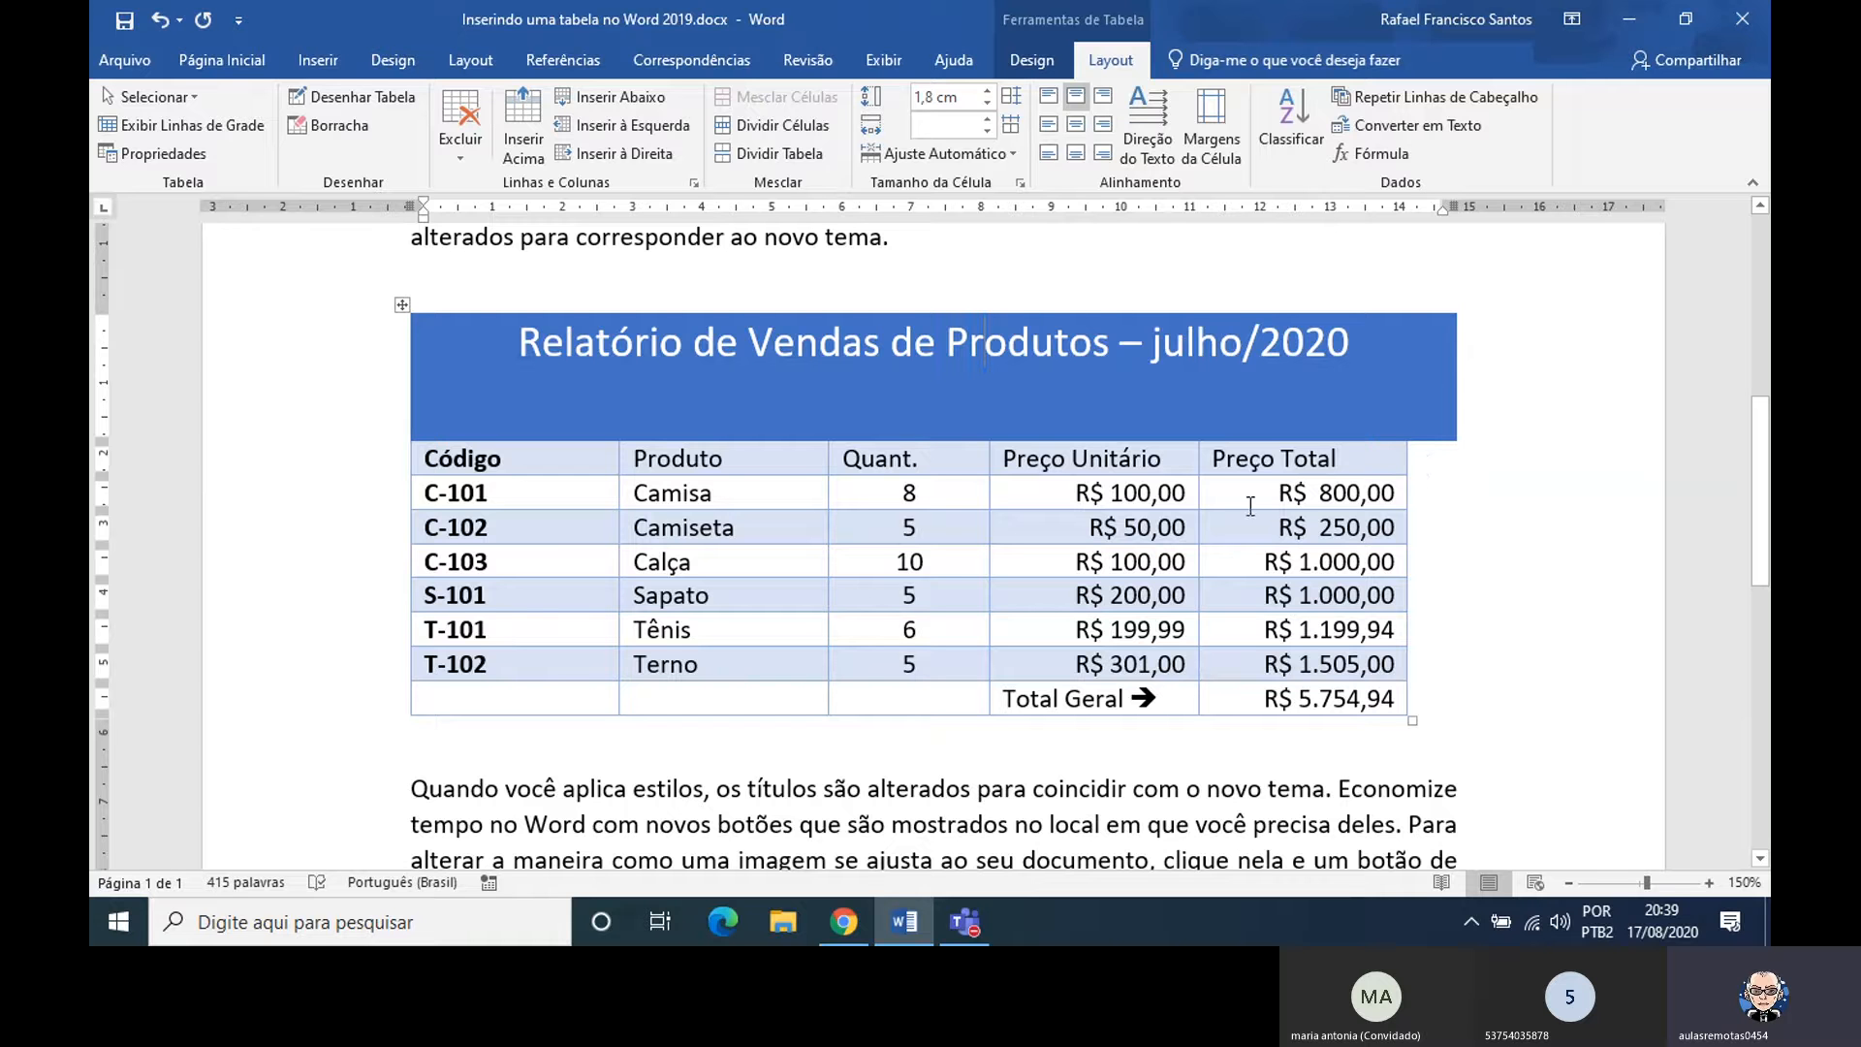
left_click(939, 490)
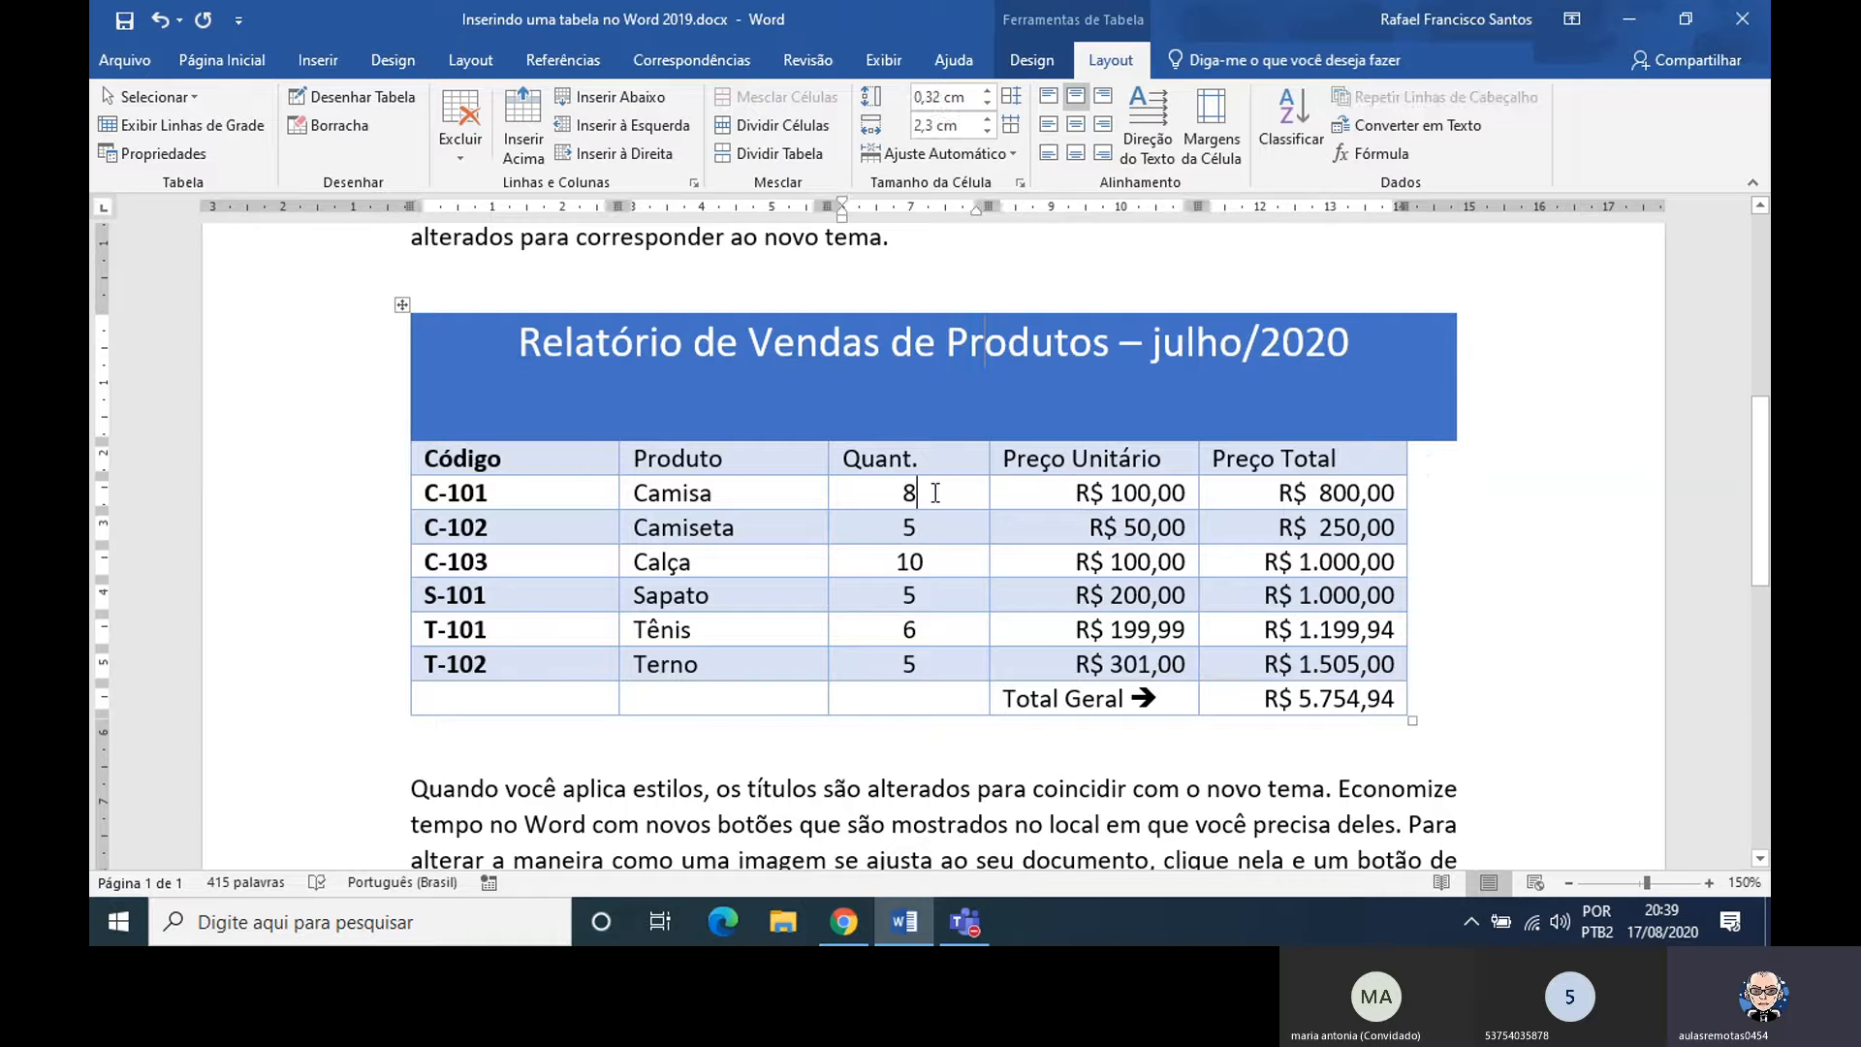
left_click(989, 121)
left_click(988, 120)
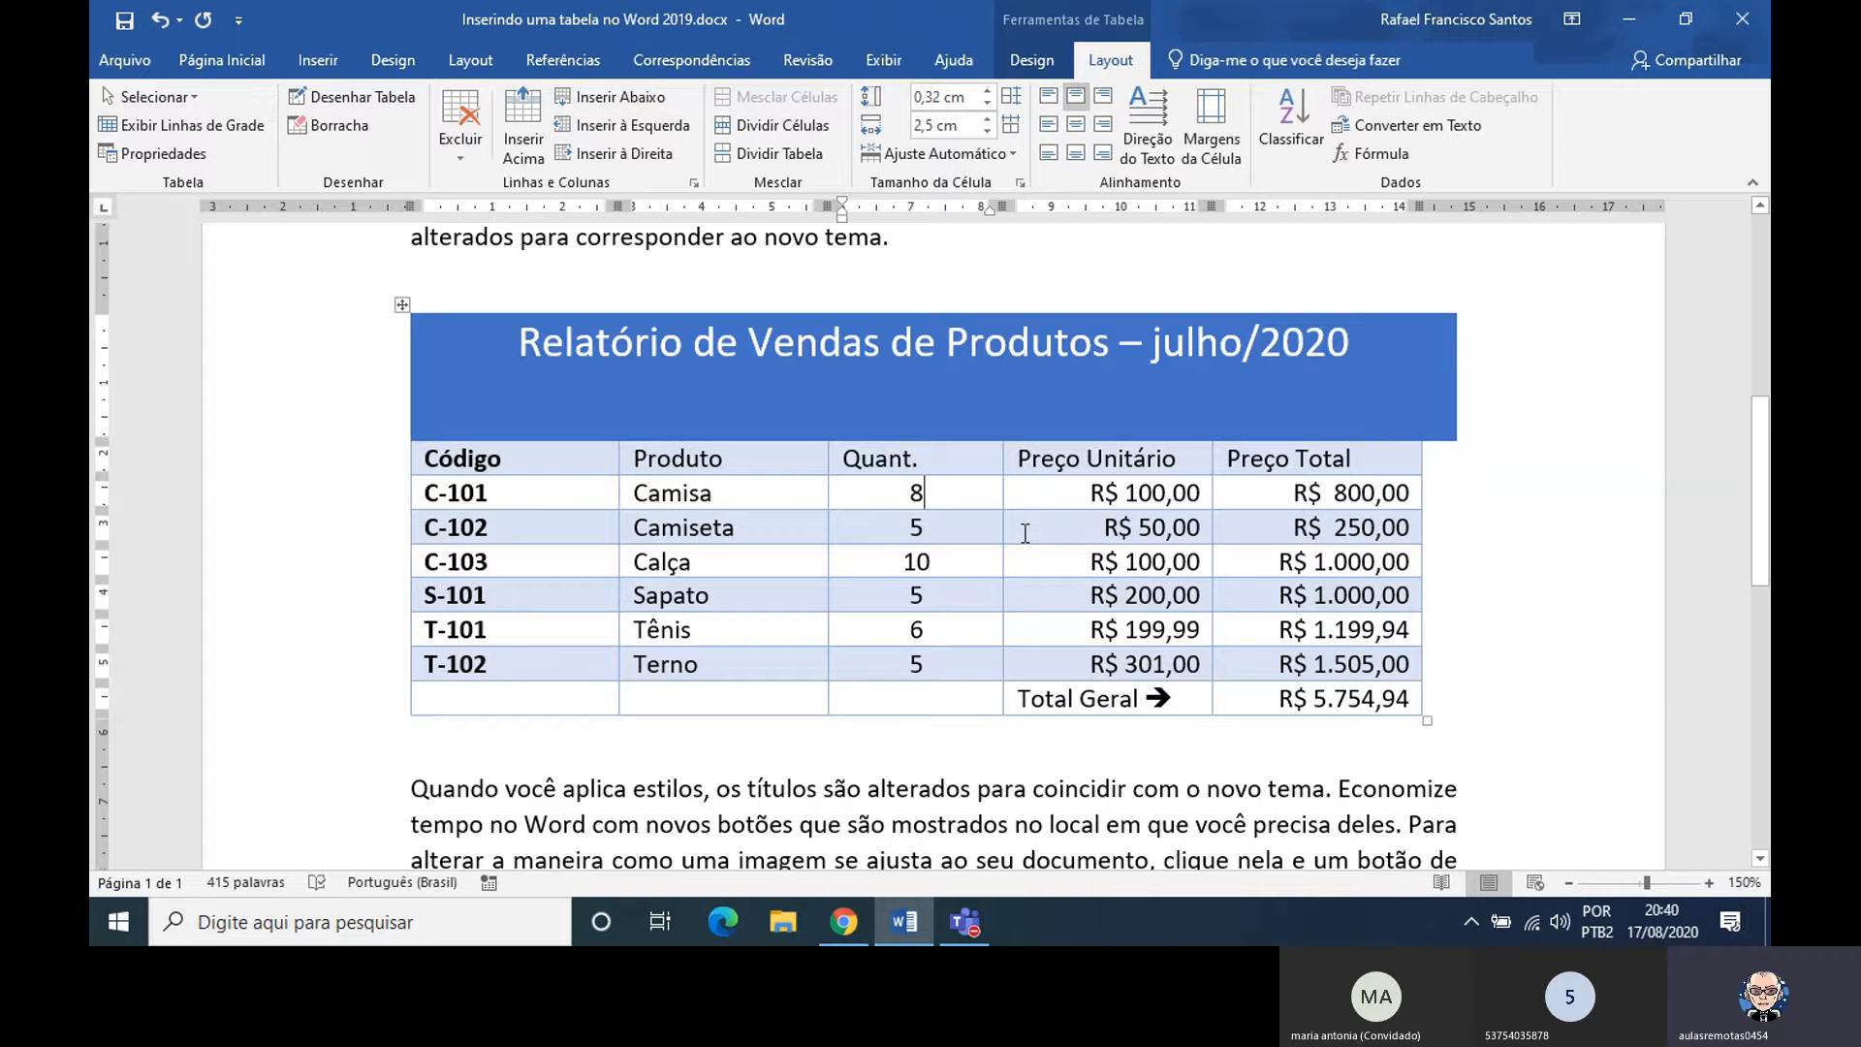
Widen the Preço Total column of the sales table to 3,5 cm
triple_click(1268, 493)
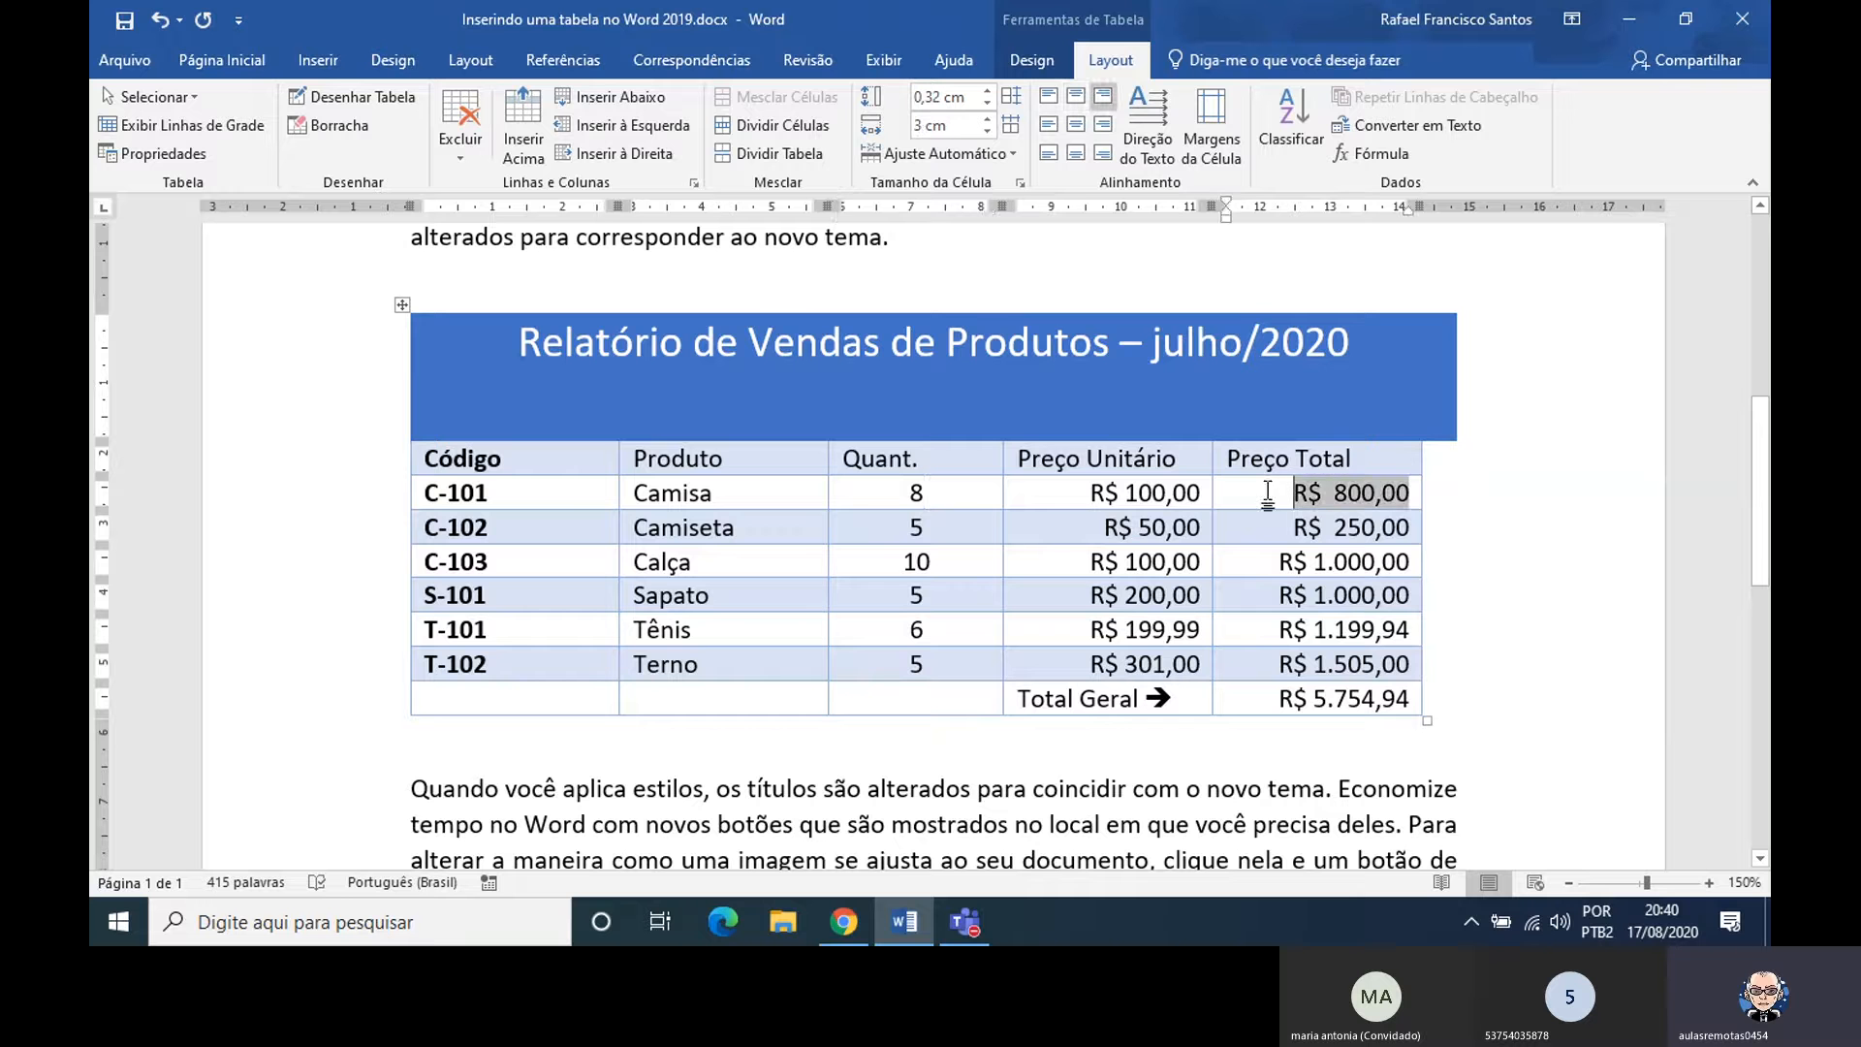
left_click(1357, 455)
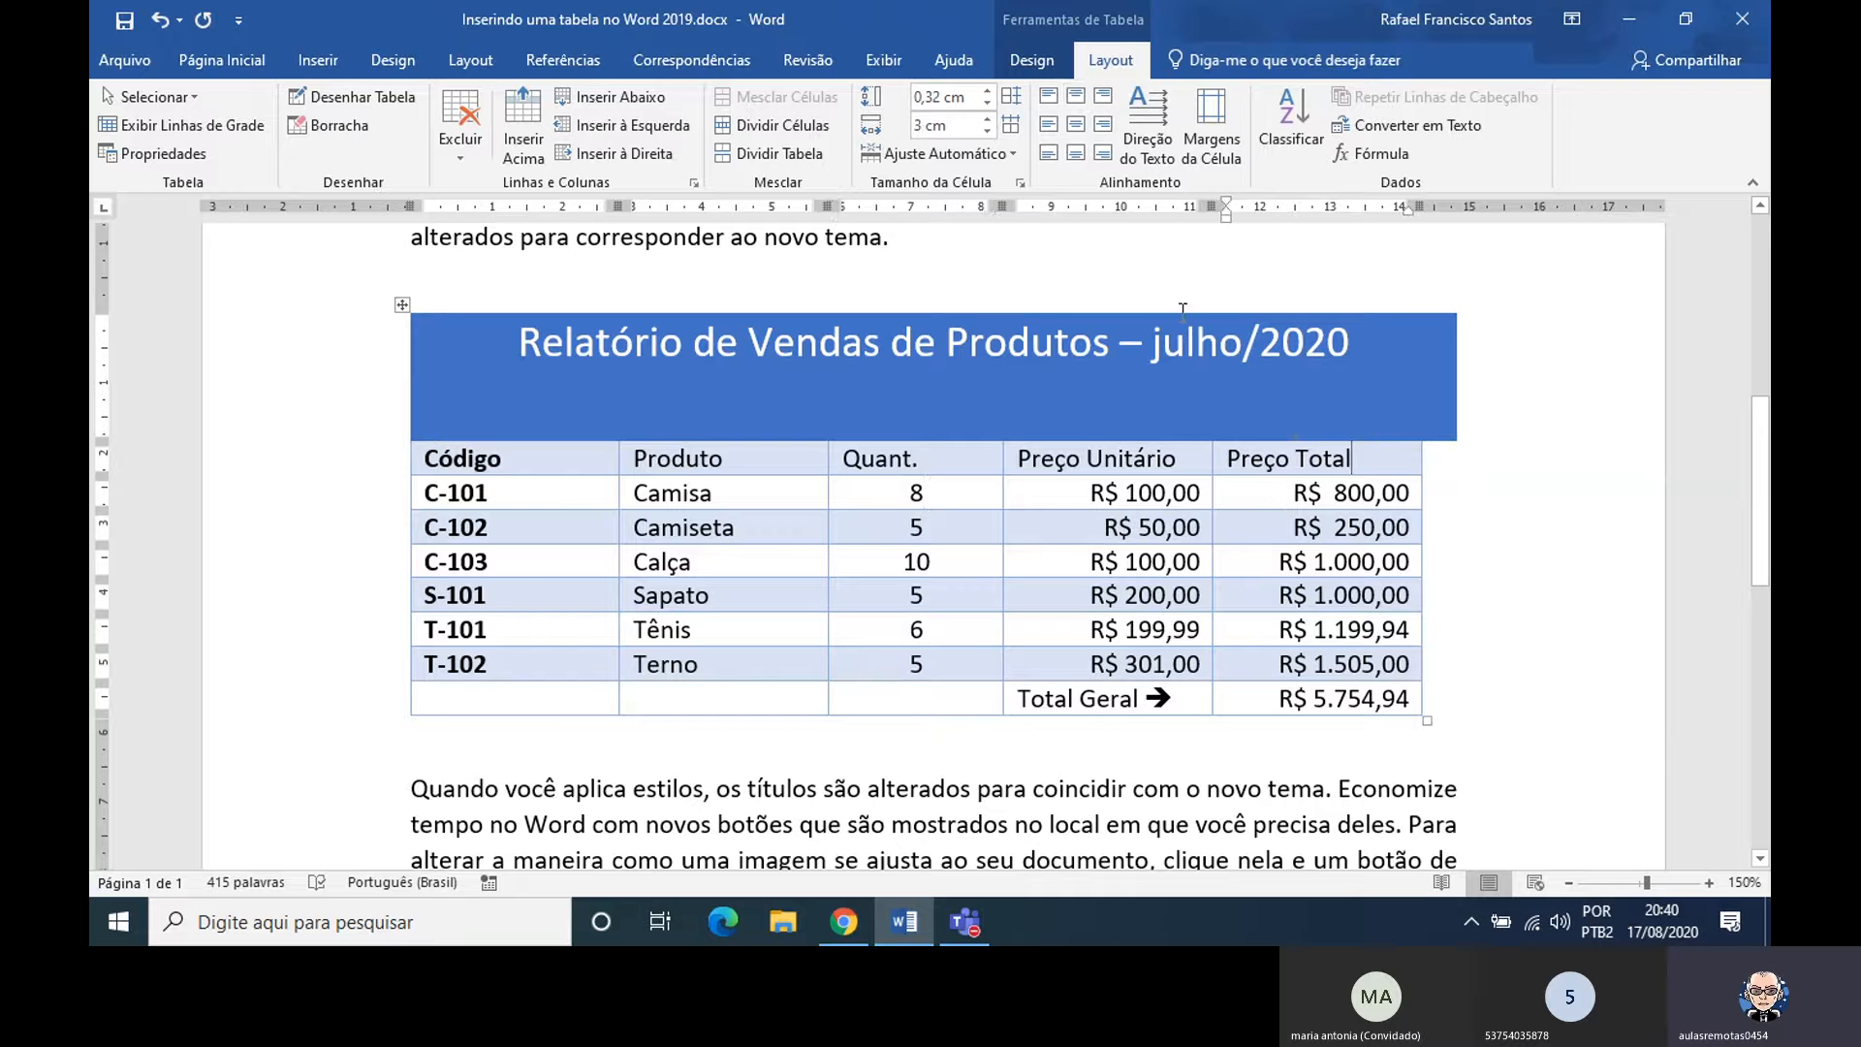
left_click(988, 119)
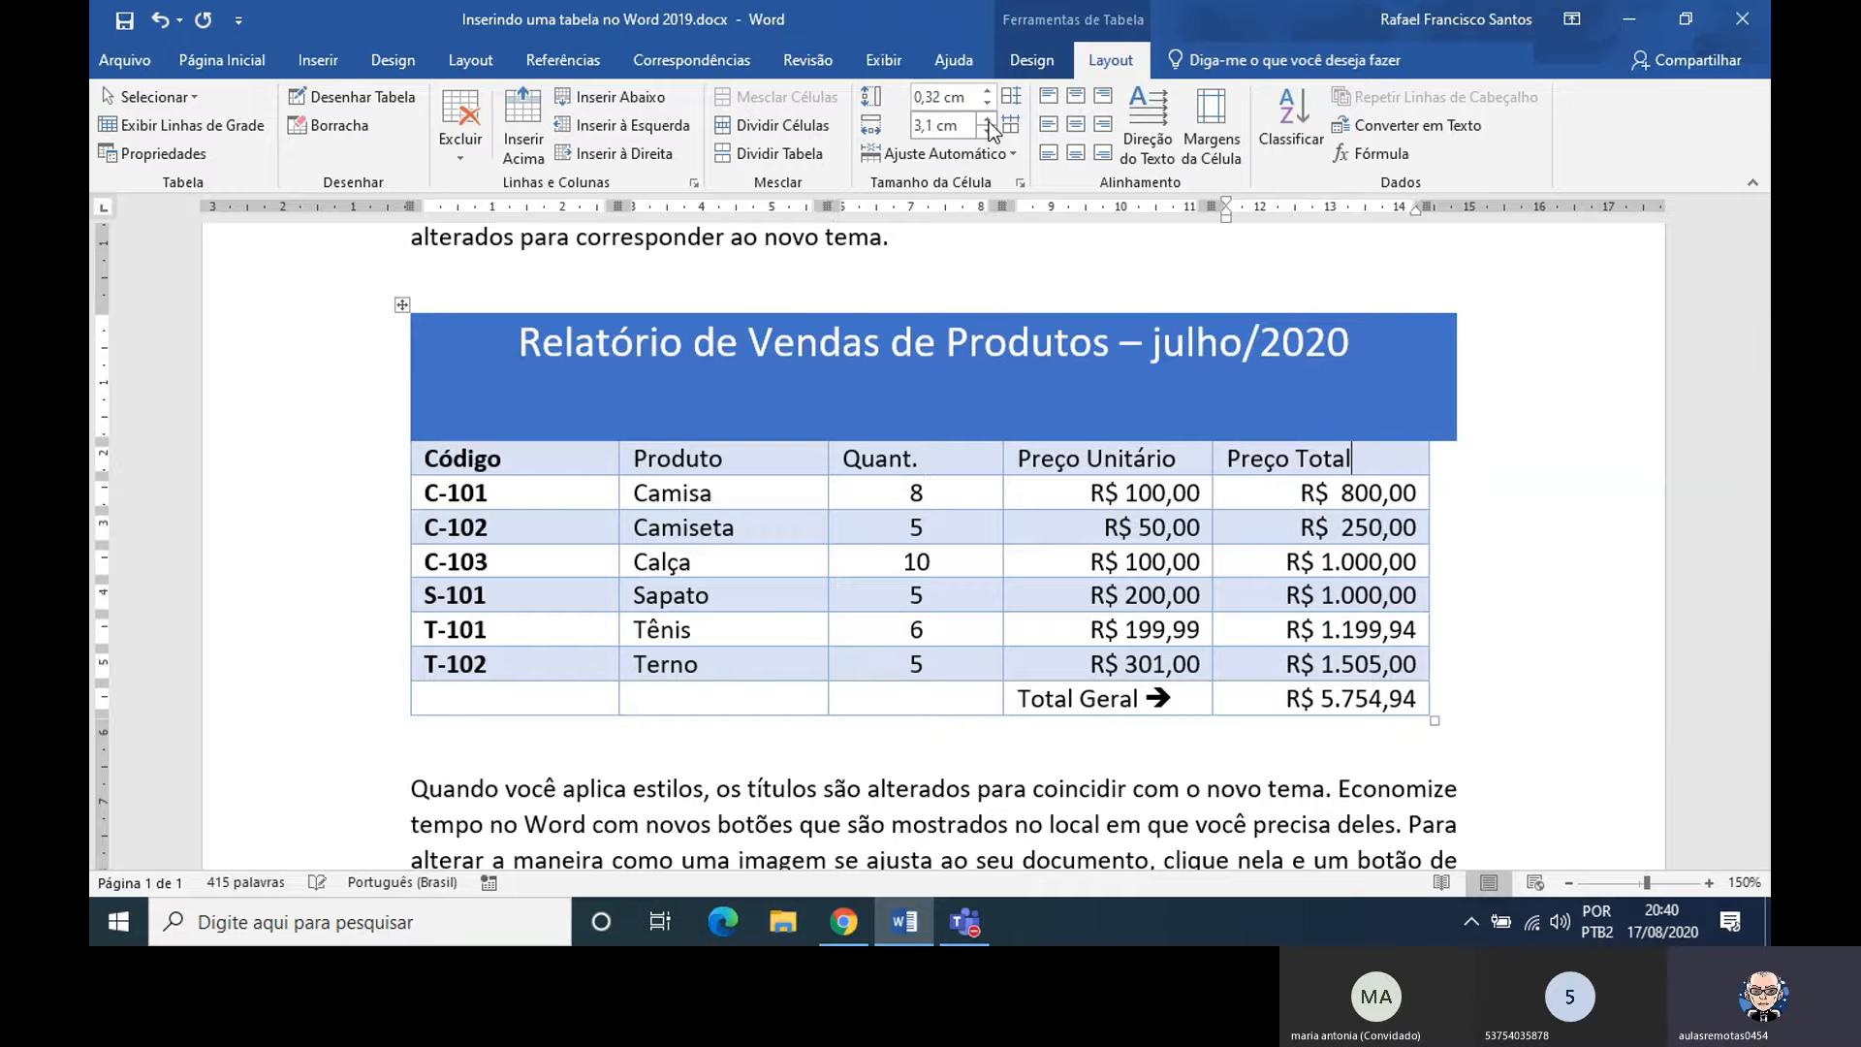
left_click(988, 119)
left_click(988, 119)
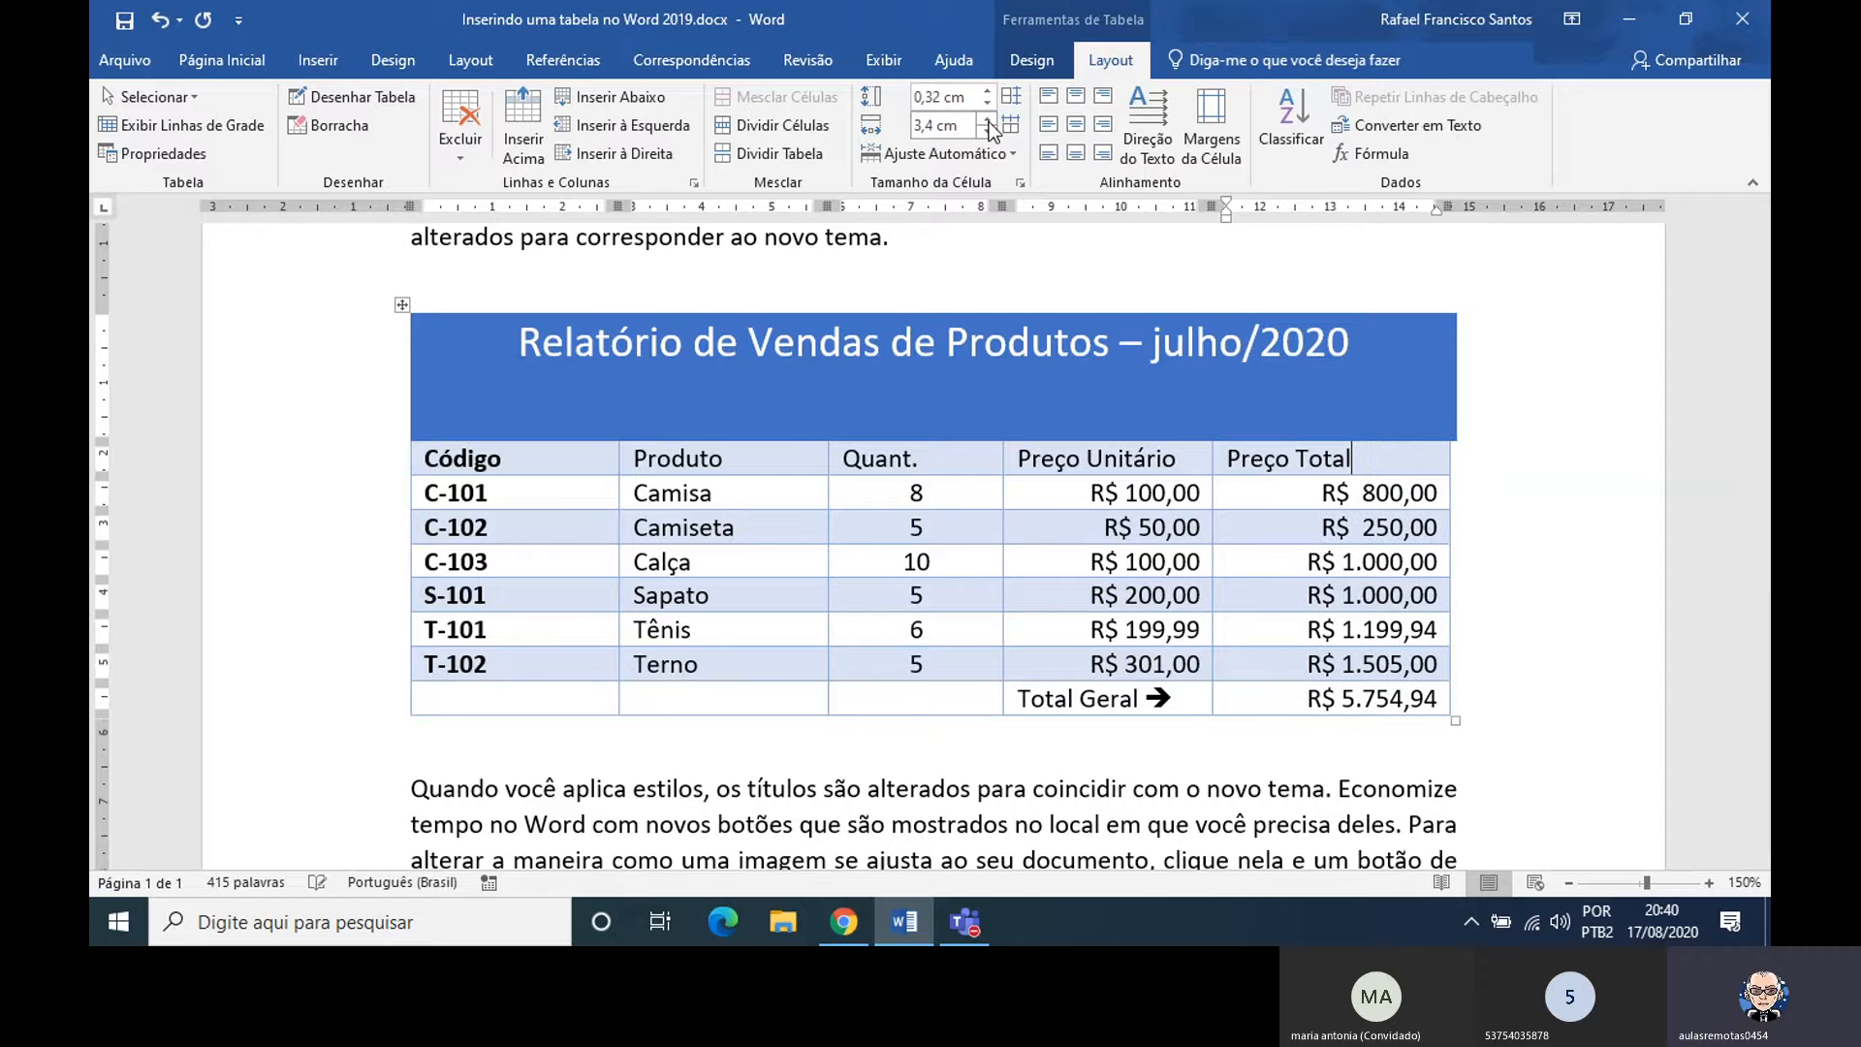
left_click(988, 119)
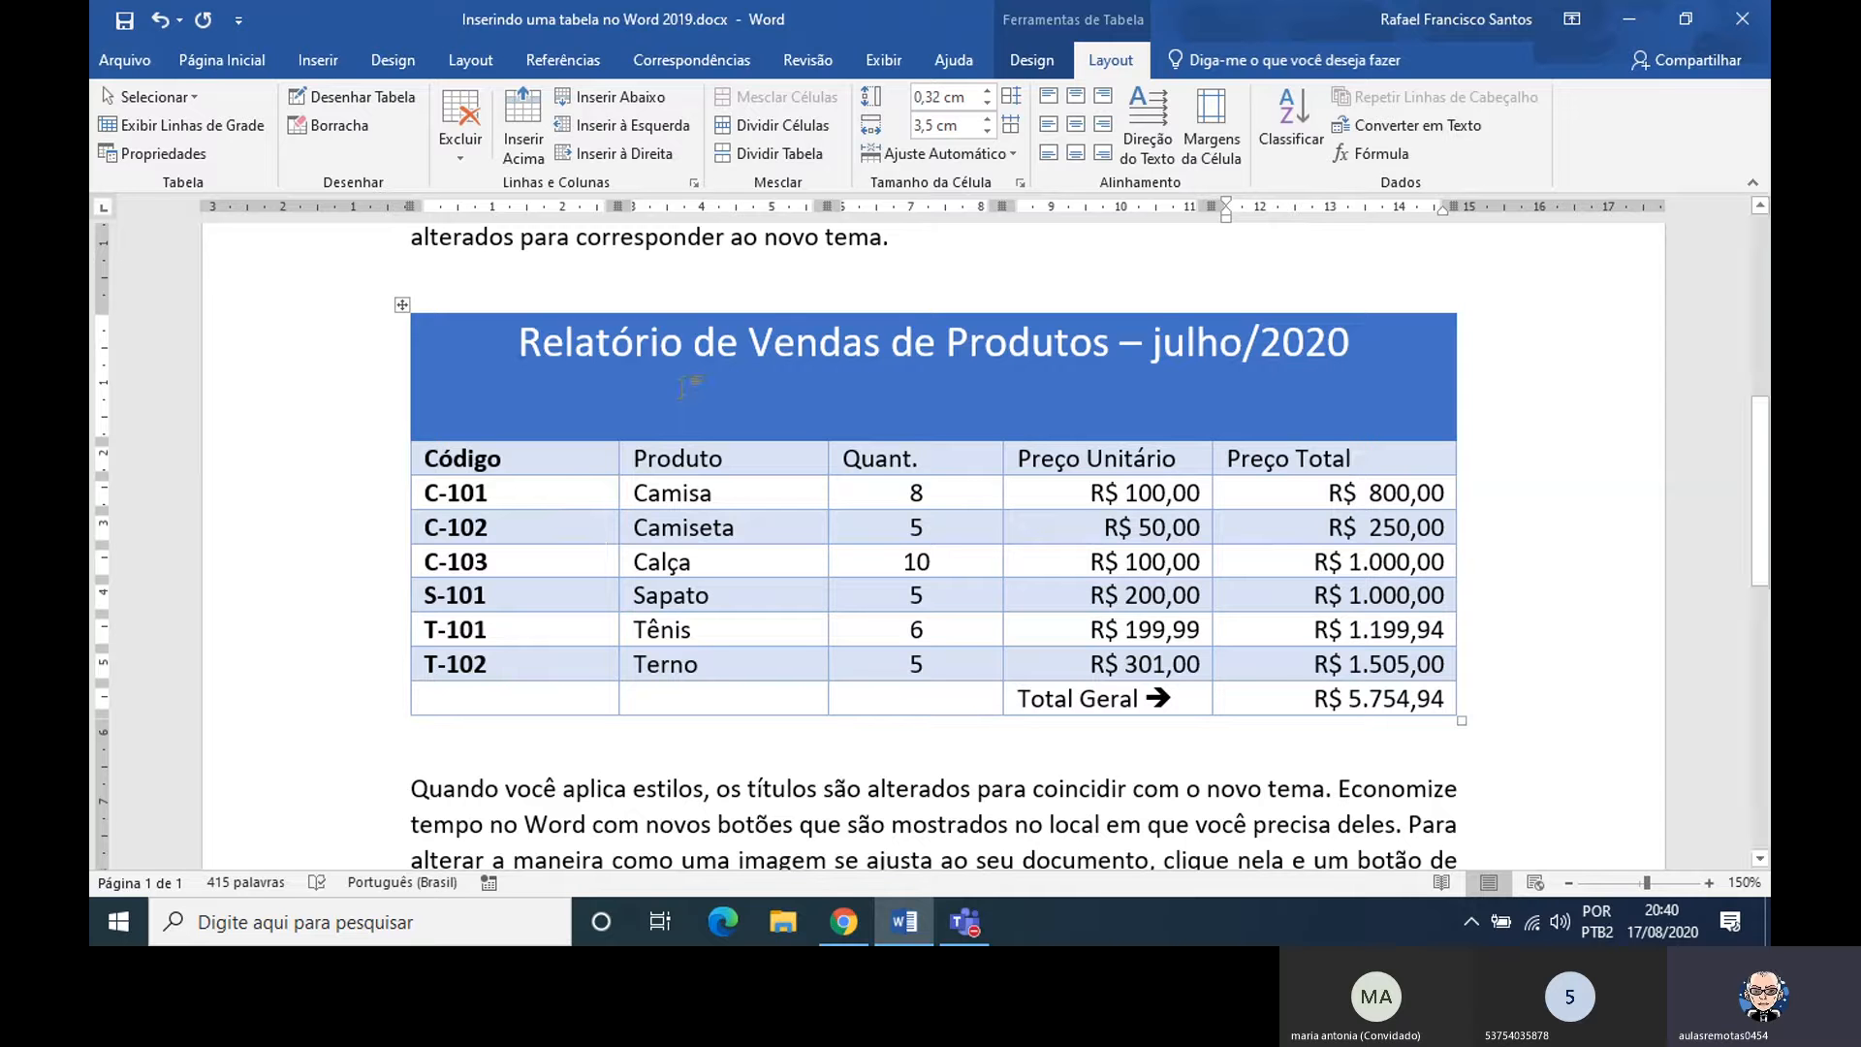
Center the report title both vertically and horizontally within the table's title row
left_click(1386, 349)
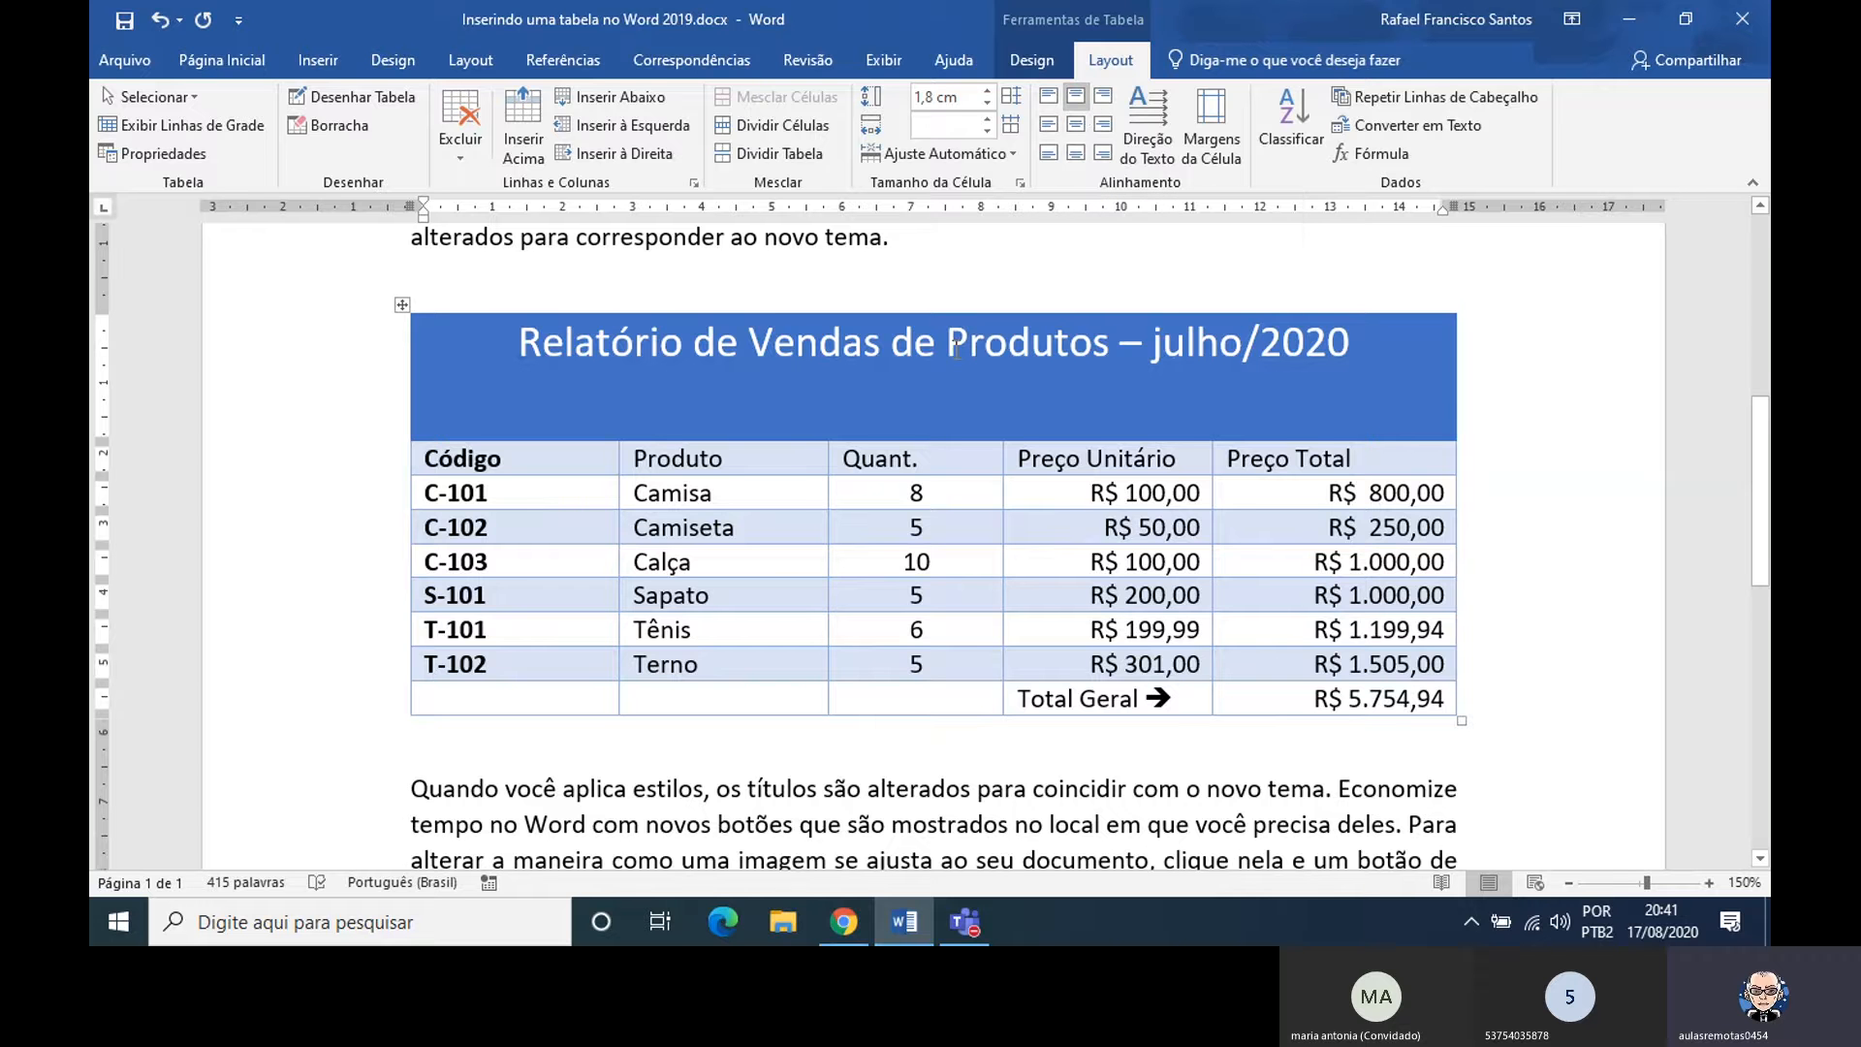
left_click(1073, 122)
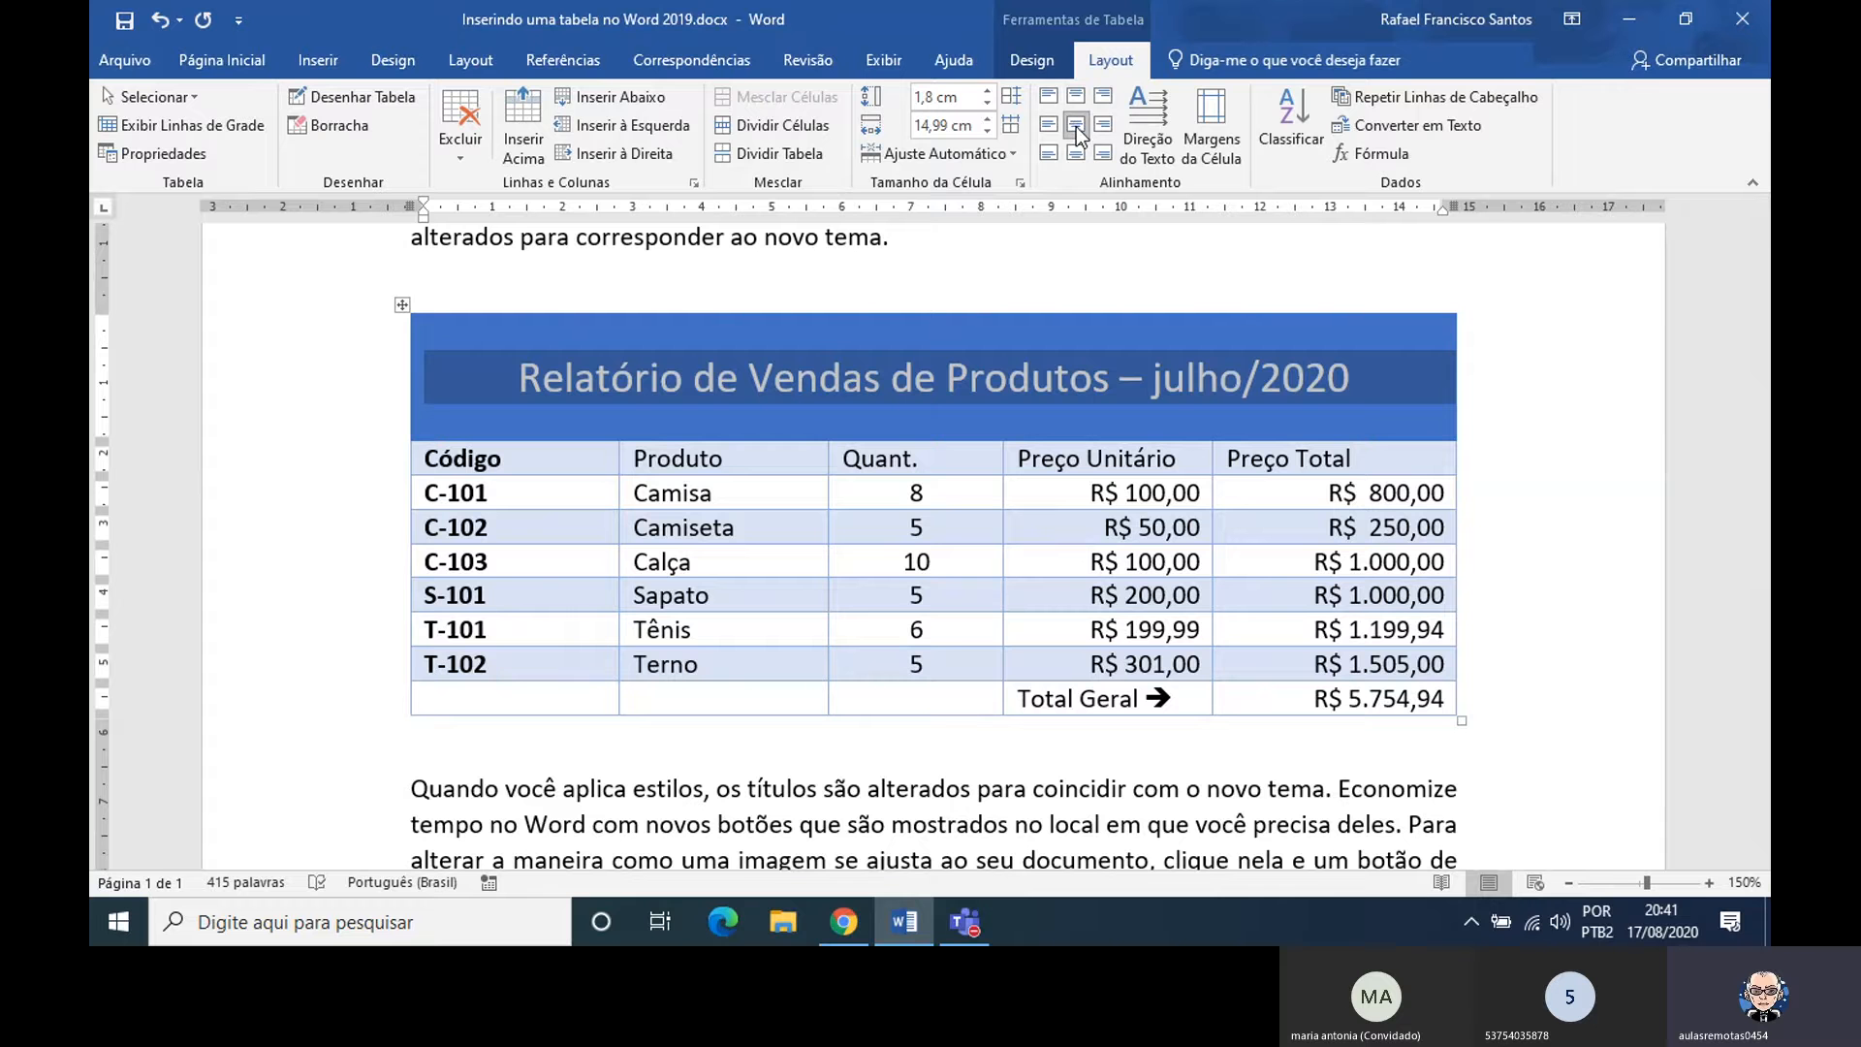
left_click(947, 376)
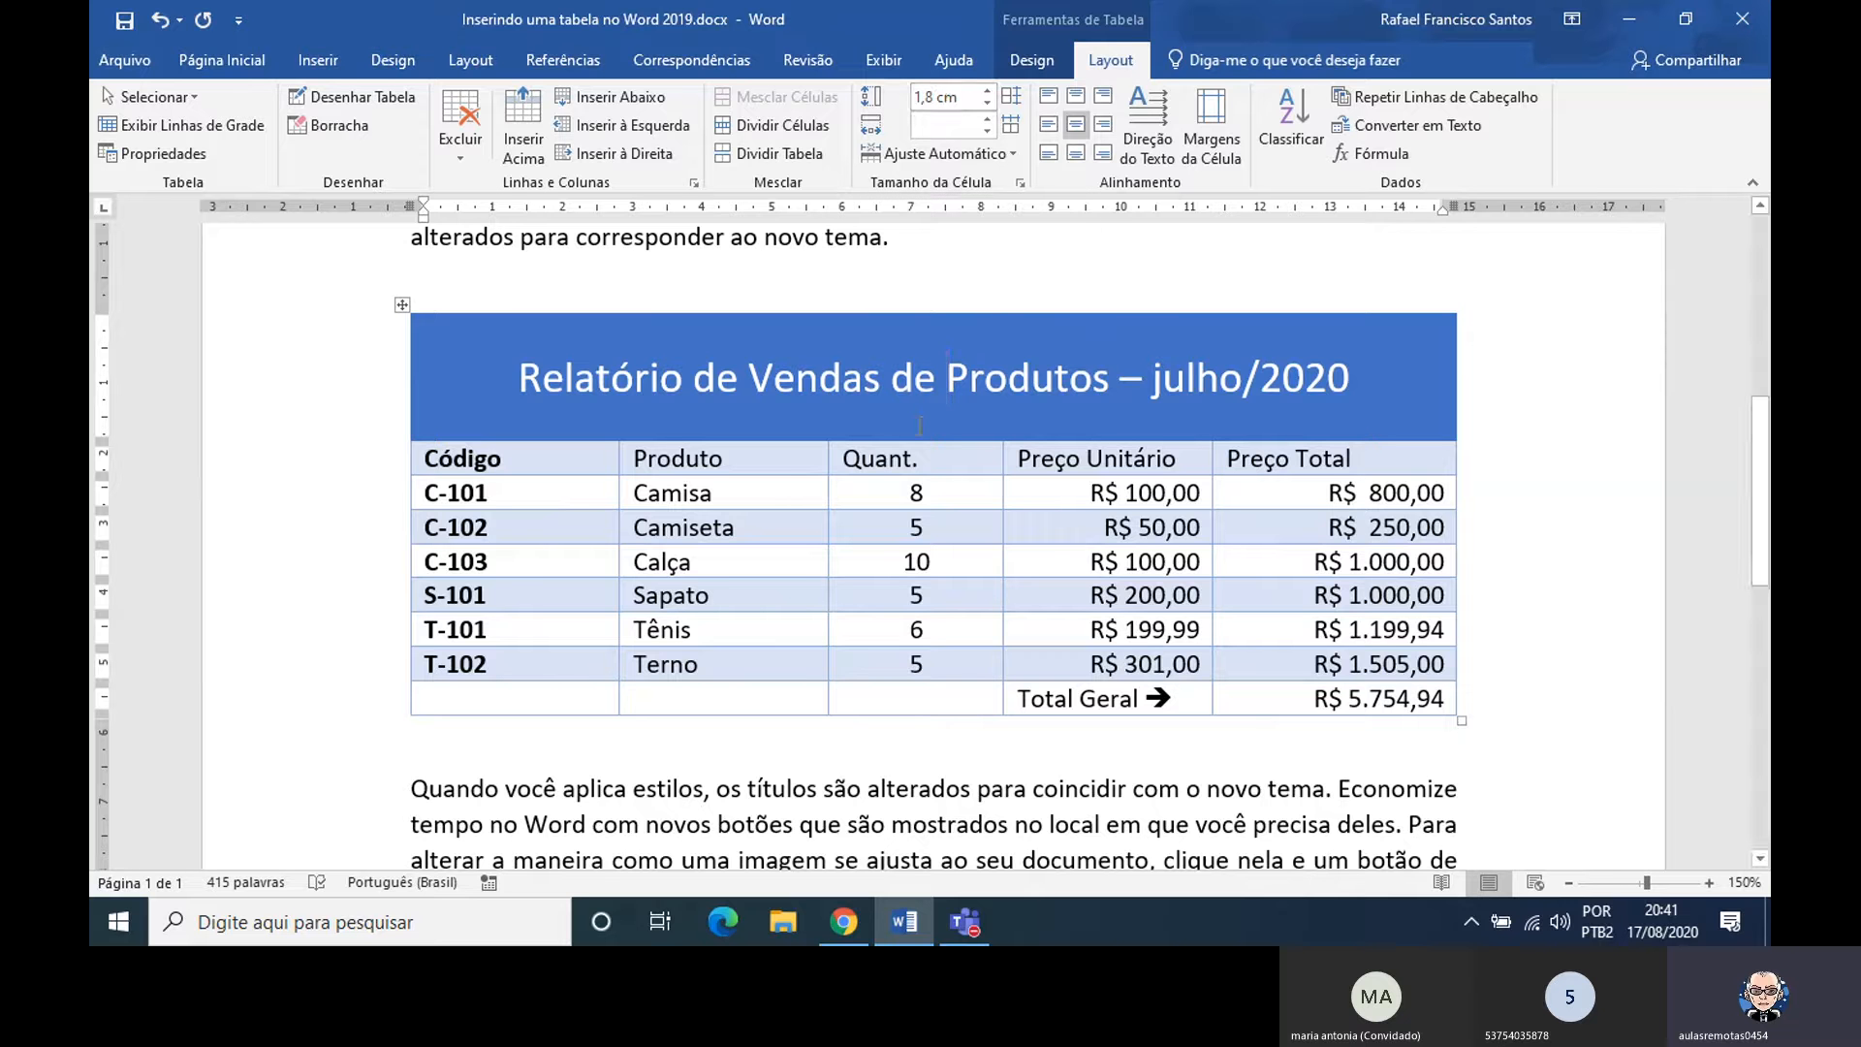
Center the column headings Quant., Preço Unitário and Preço Total within their cells
left_click(928, 460)
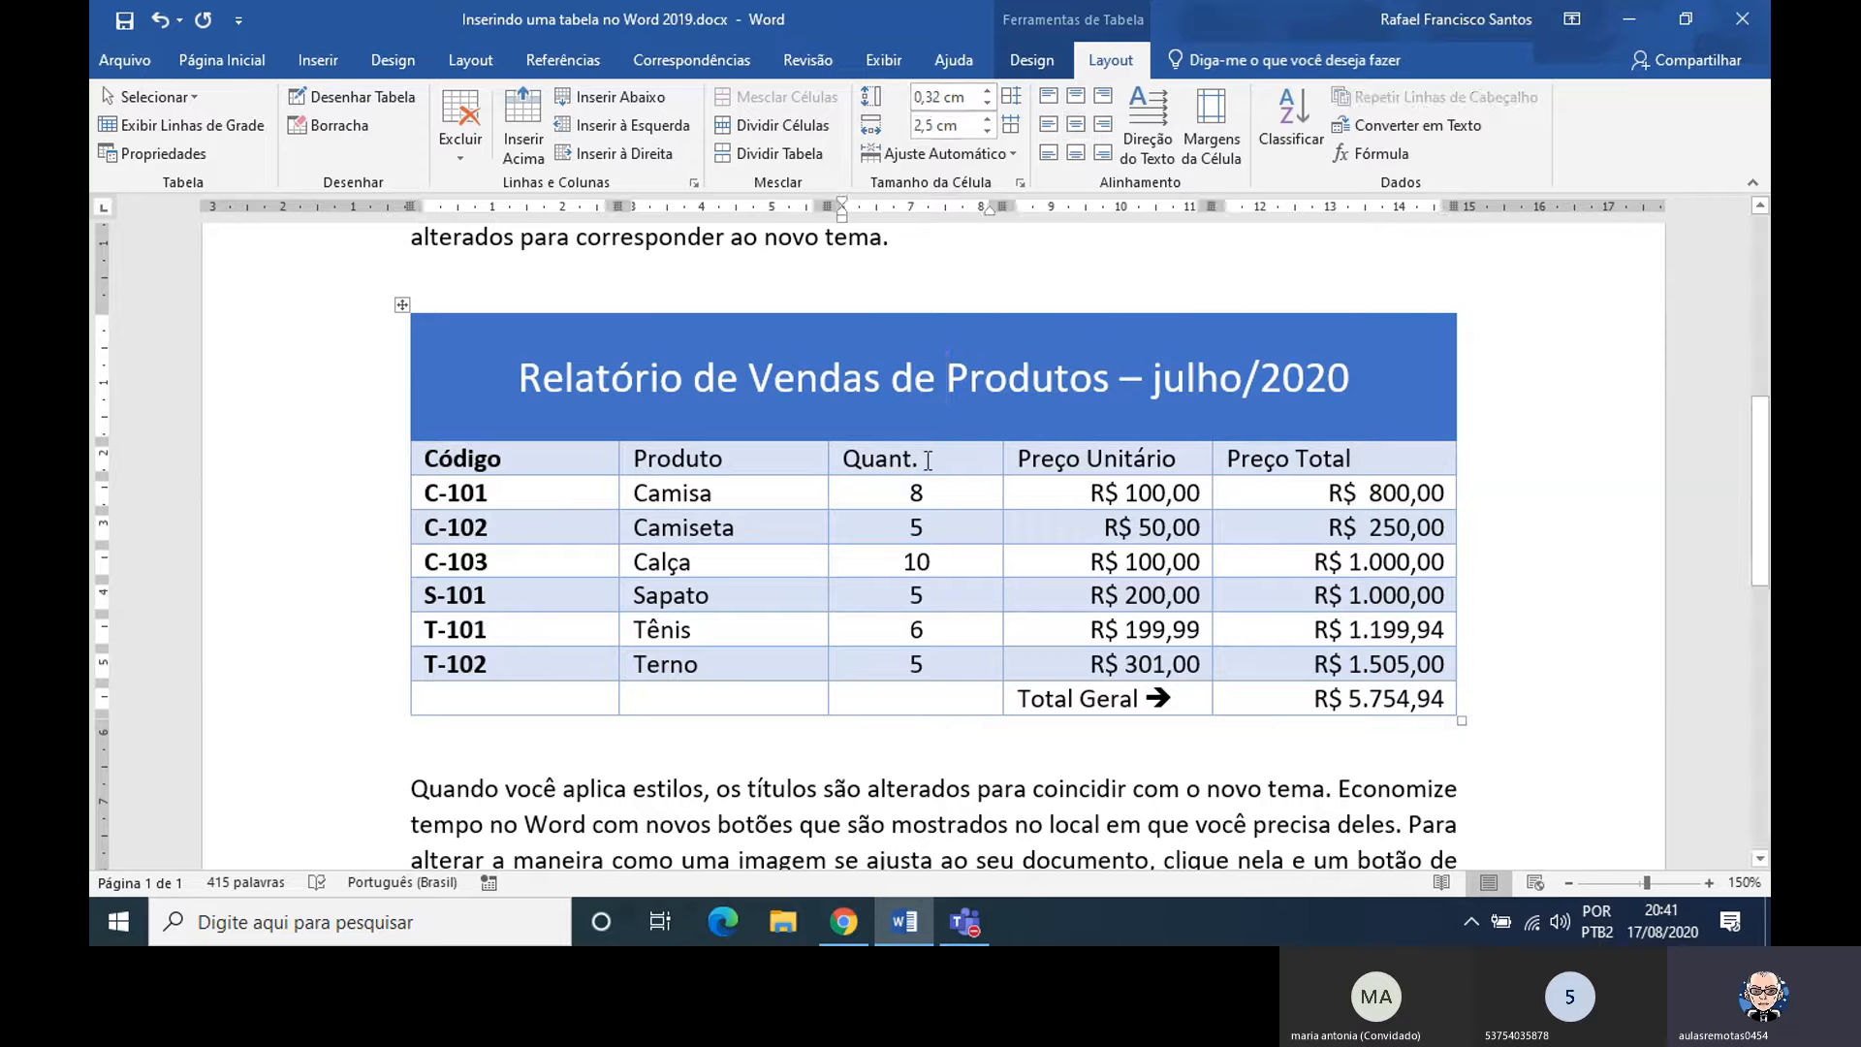
left_click(1077, 126)
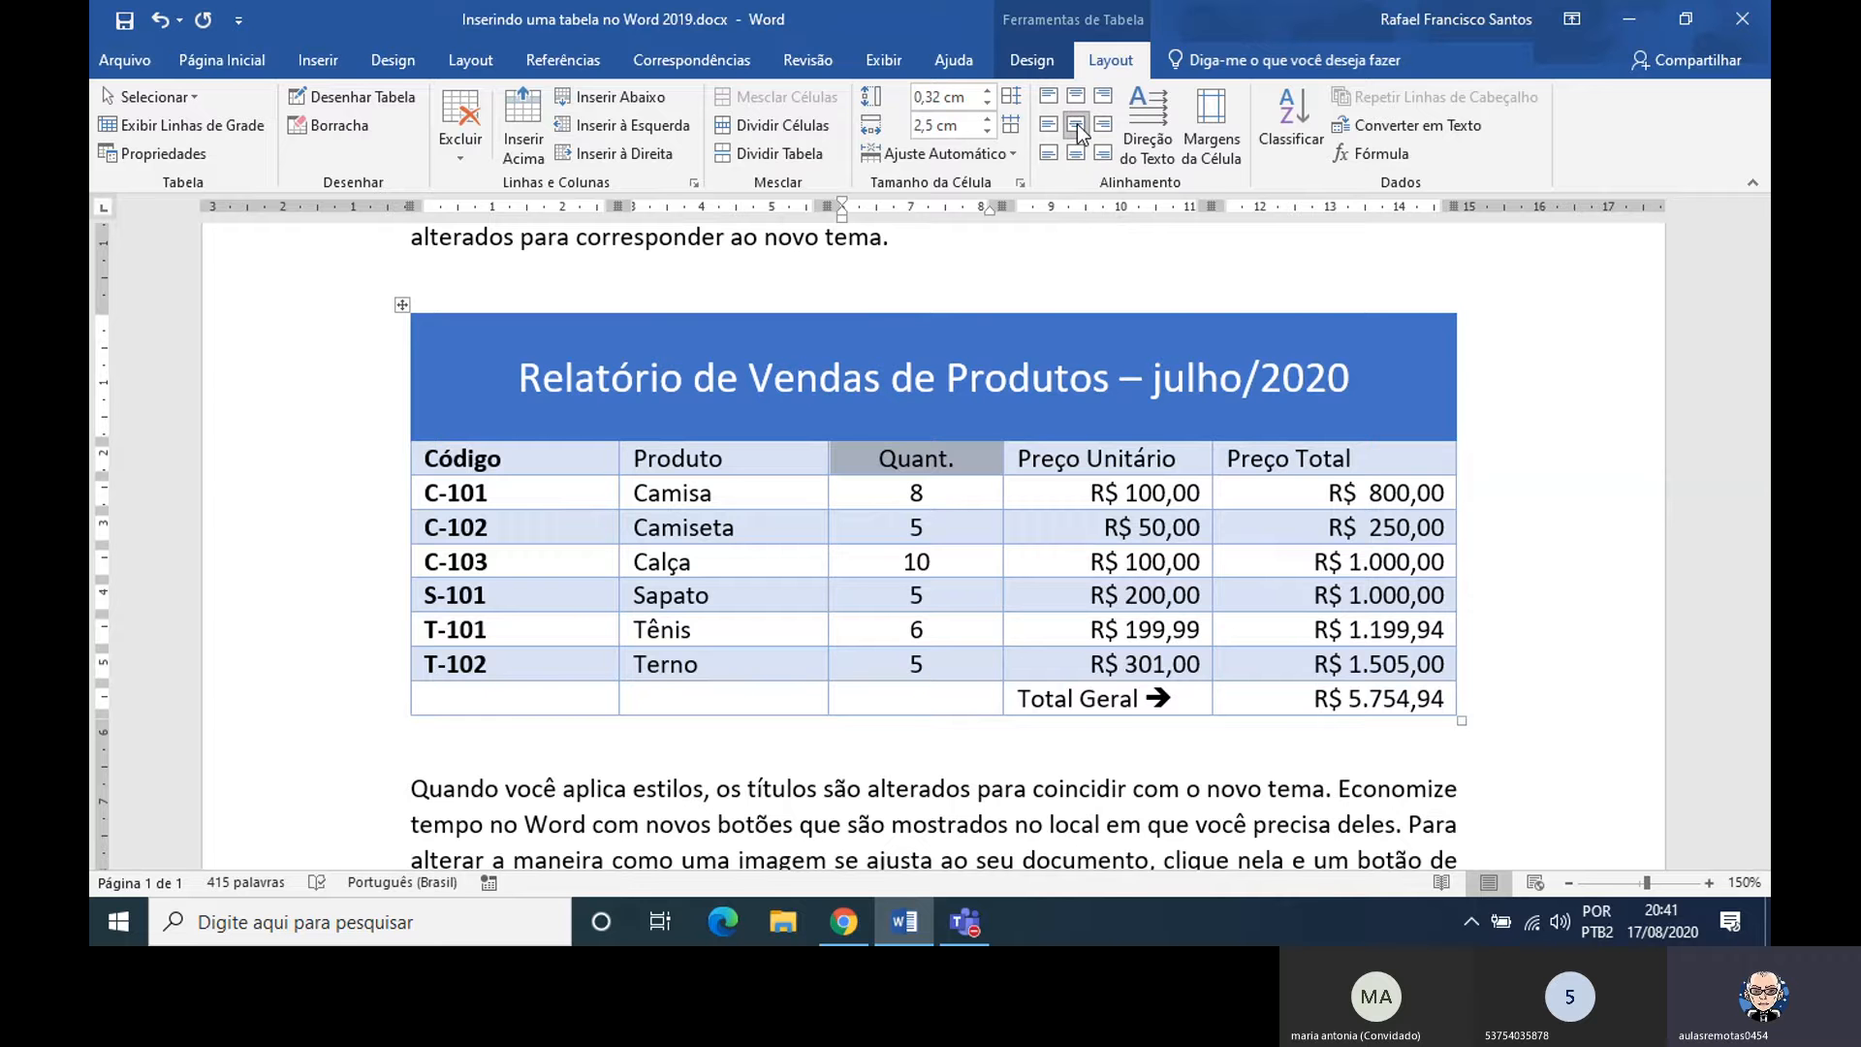
left_click(927, 472)
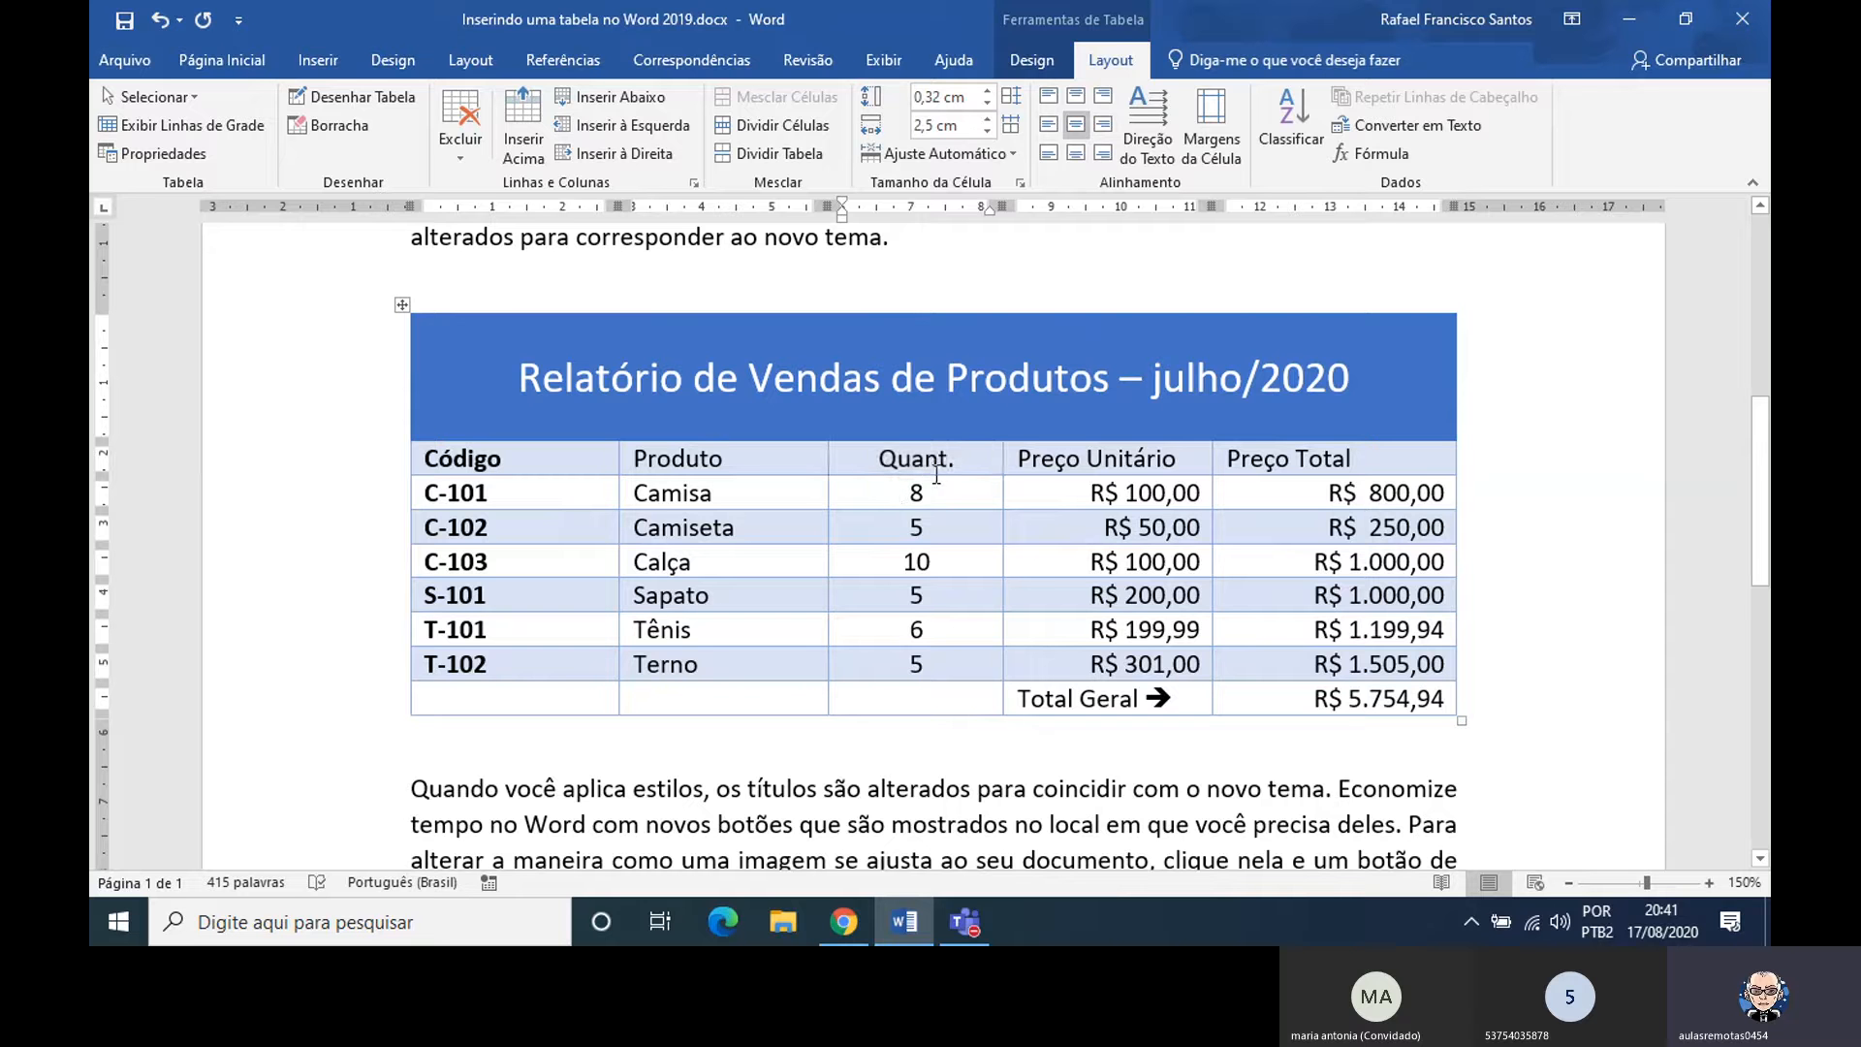
left_click(1066, 465)
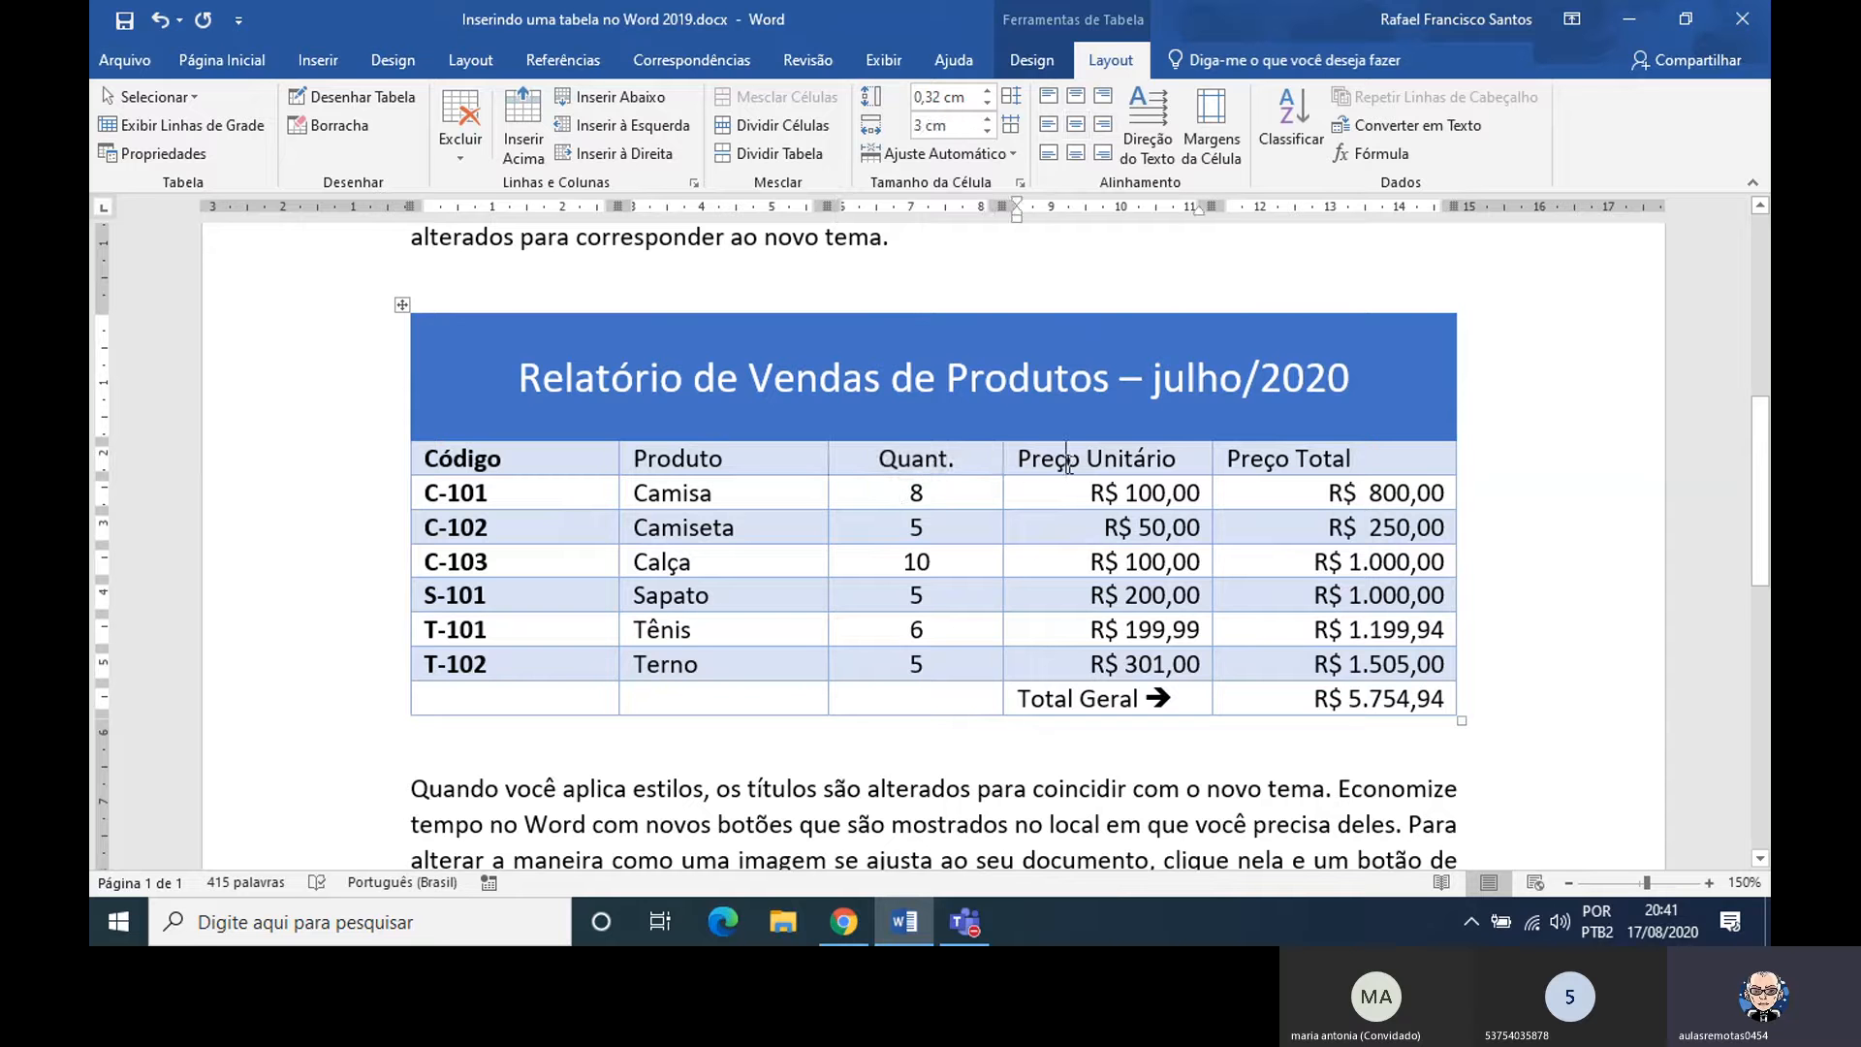
left_click(1078, 128)
left_click(1274, 457)
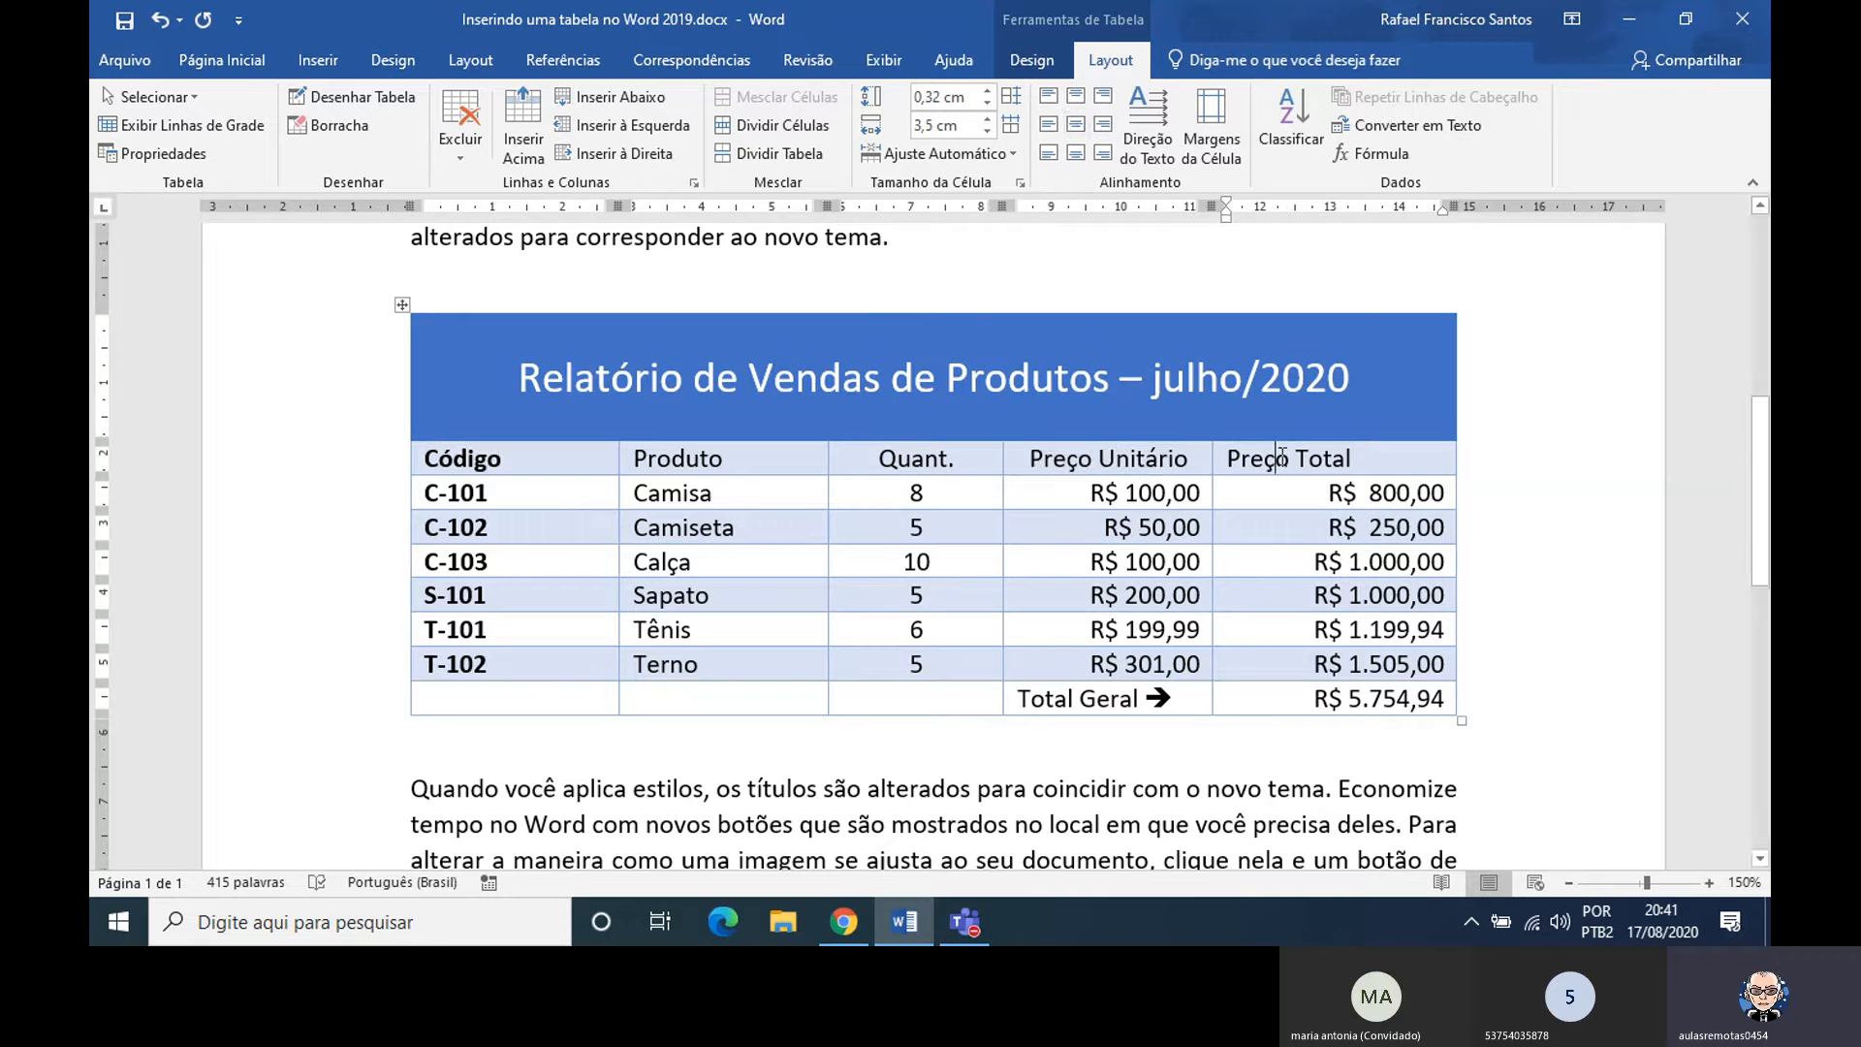
left_click(1075, 124)
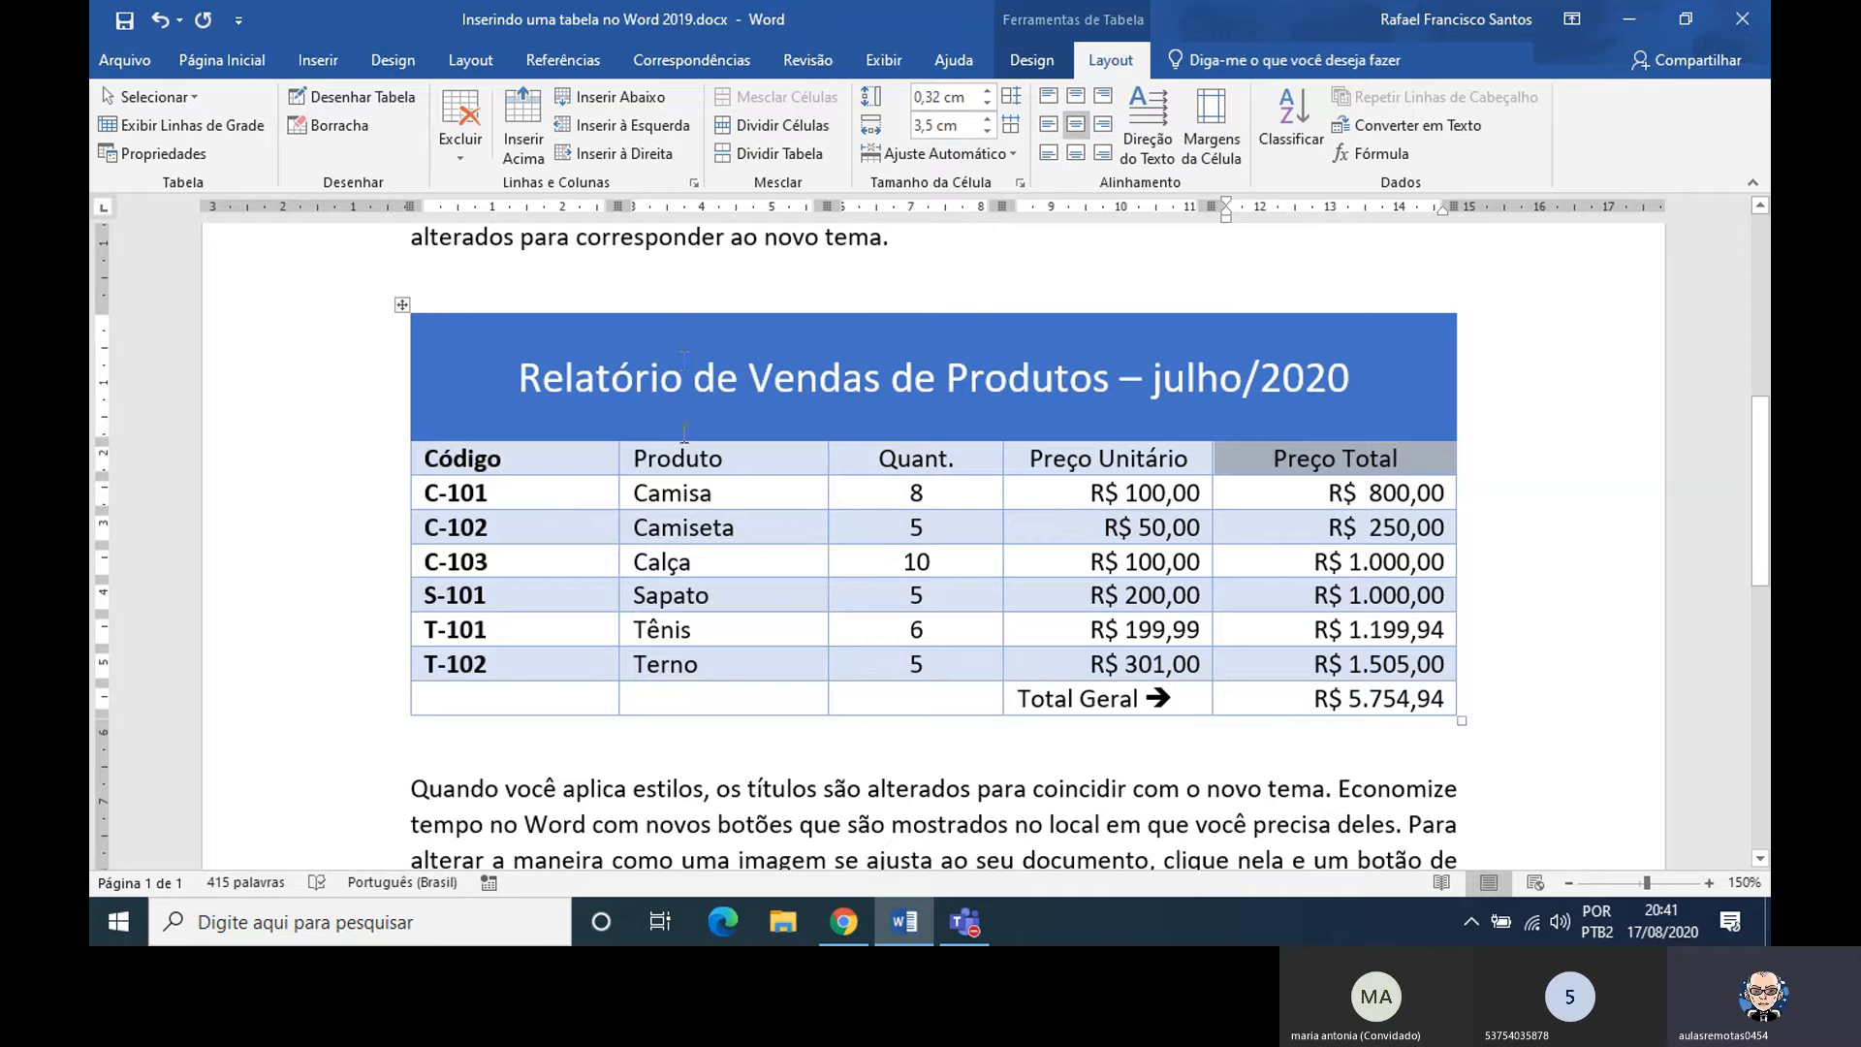
Try the left, centered and right cell alignments at different heights on the table's title, and restore the fully centered alignment
left_click(683, 458)
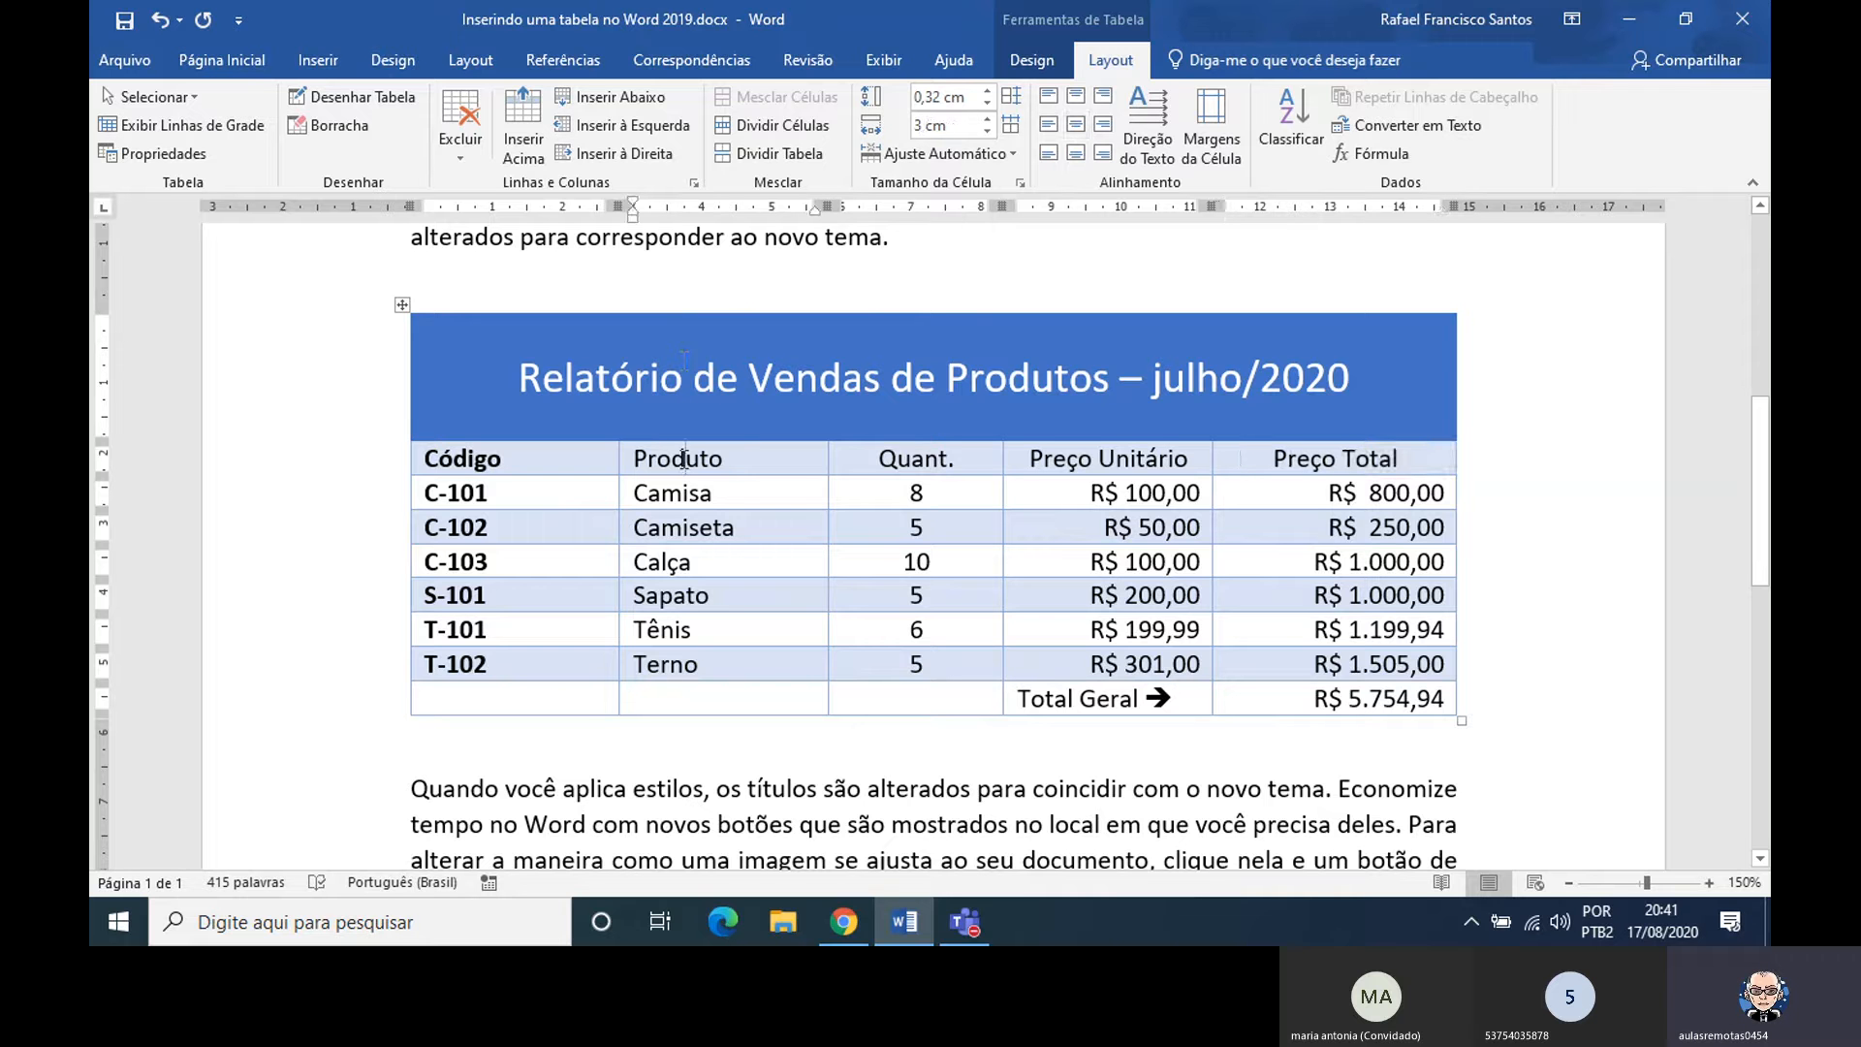
left_click(1033, 380)
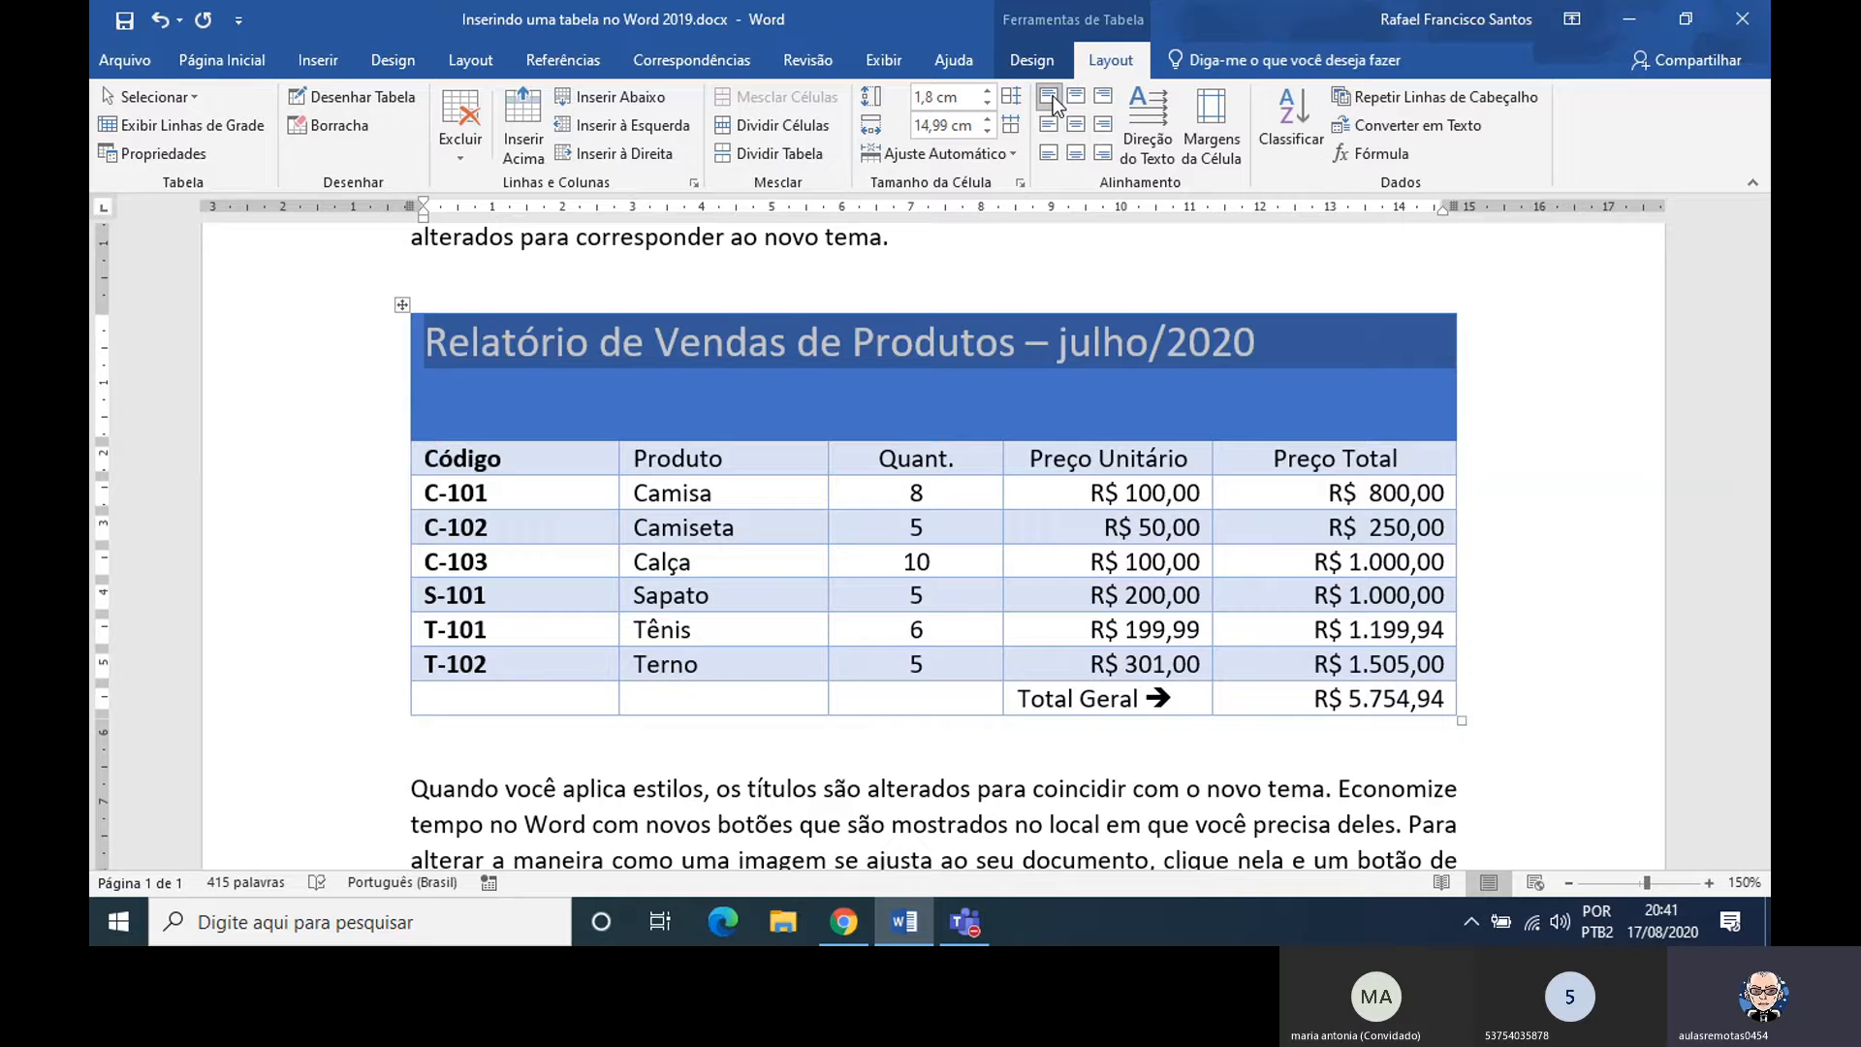
left_click(1049, 124)
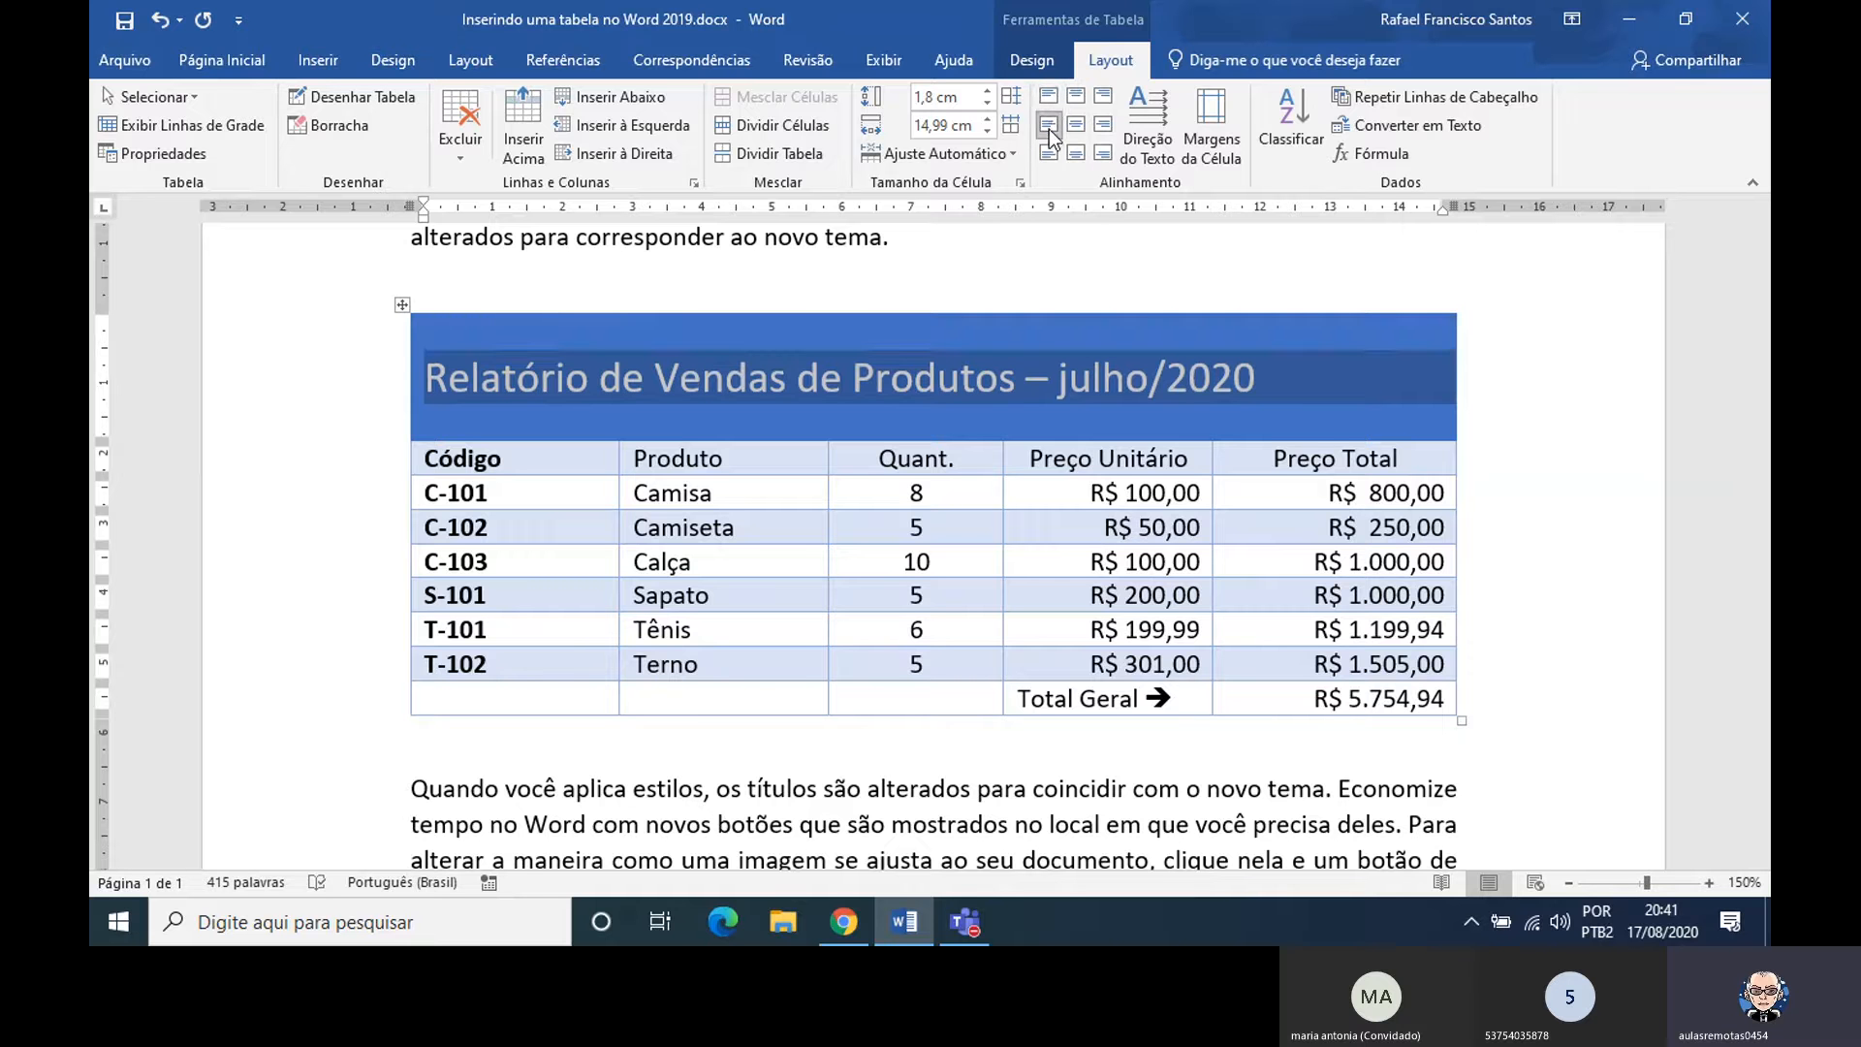
left_click(1050, 155)
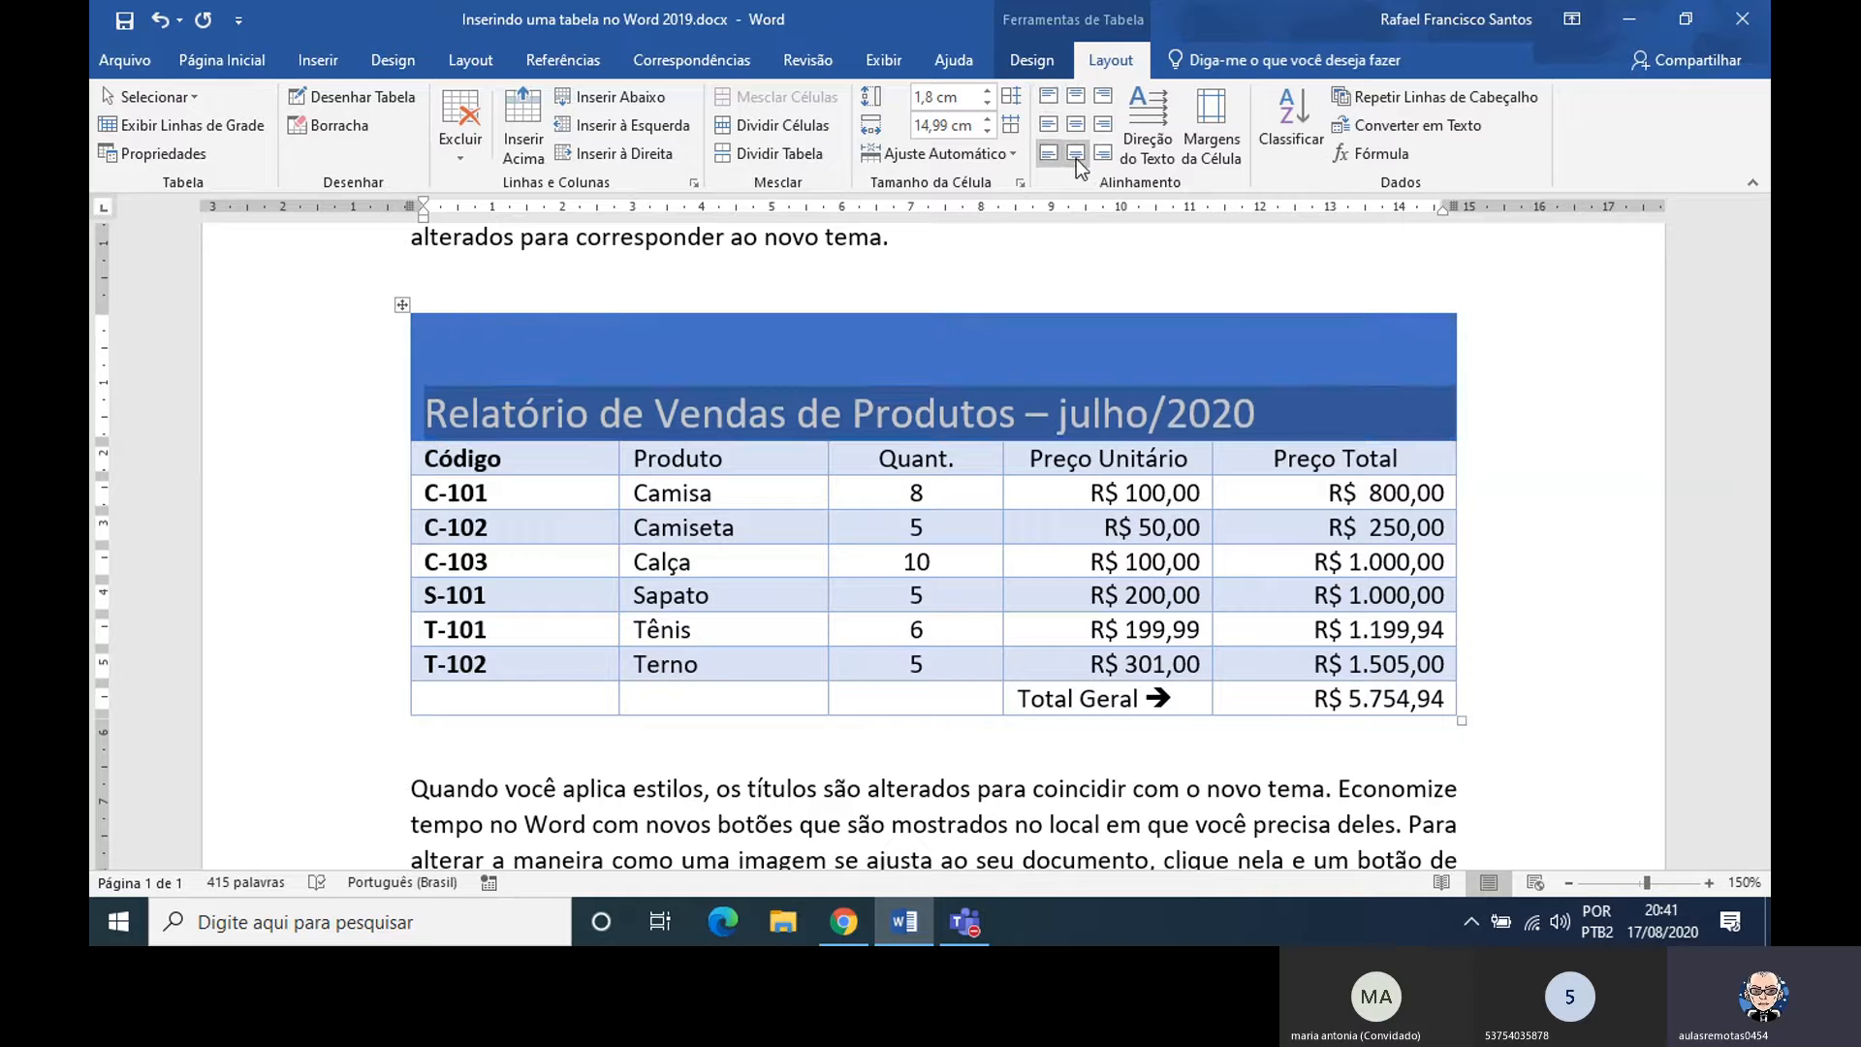
left_click(1077, 155)
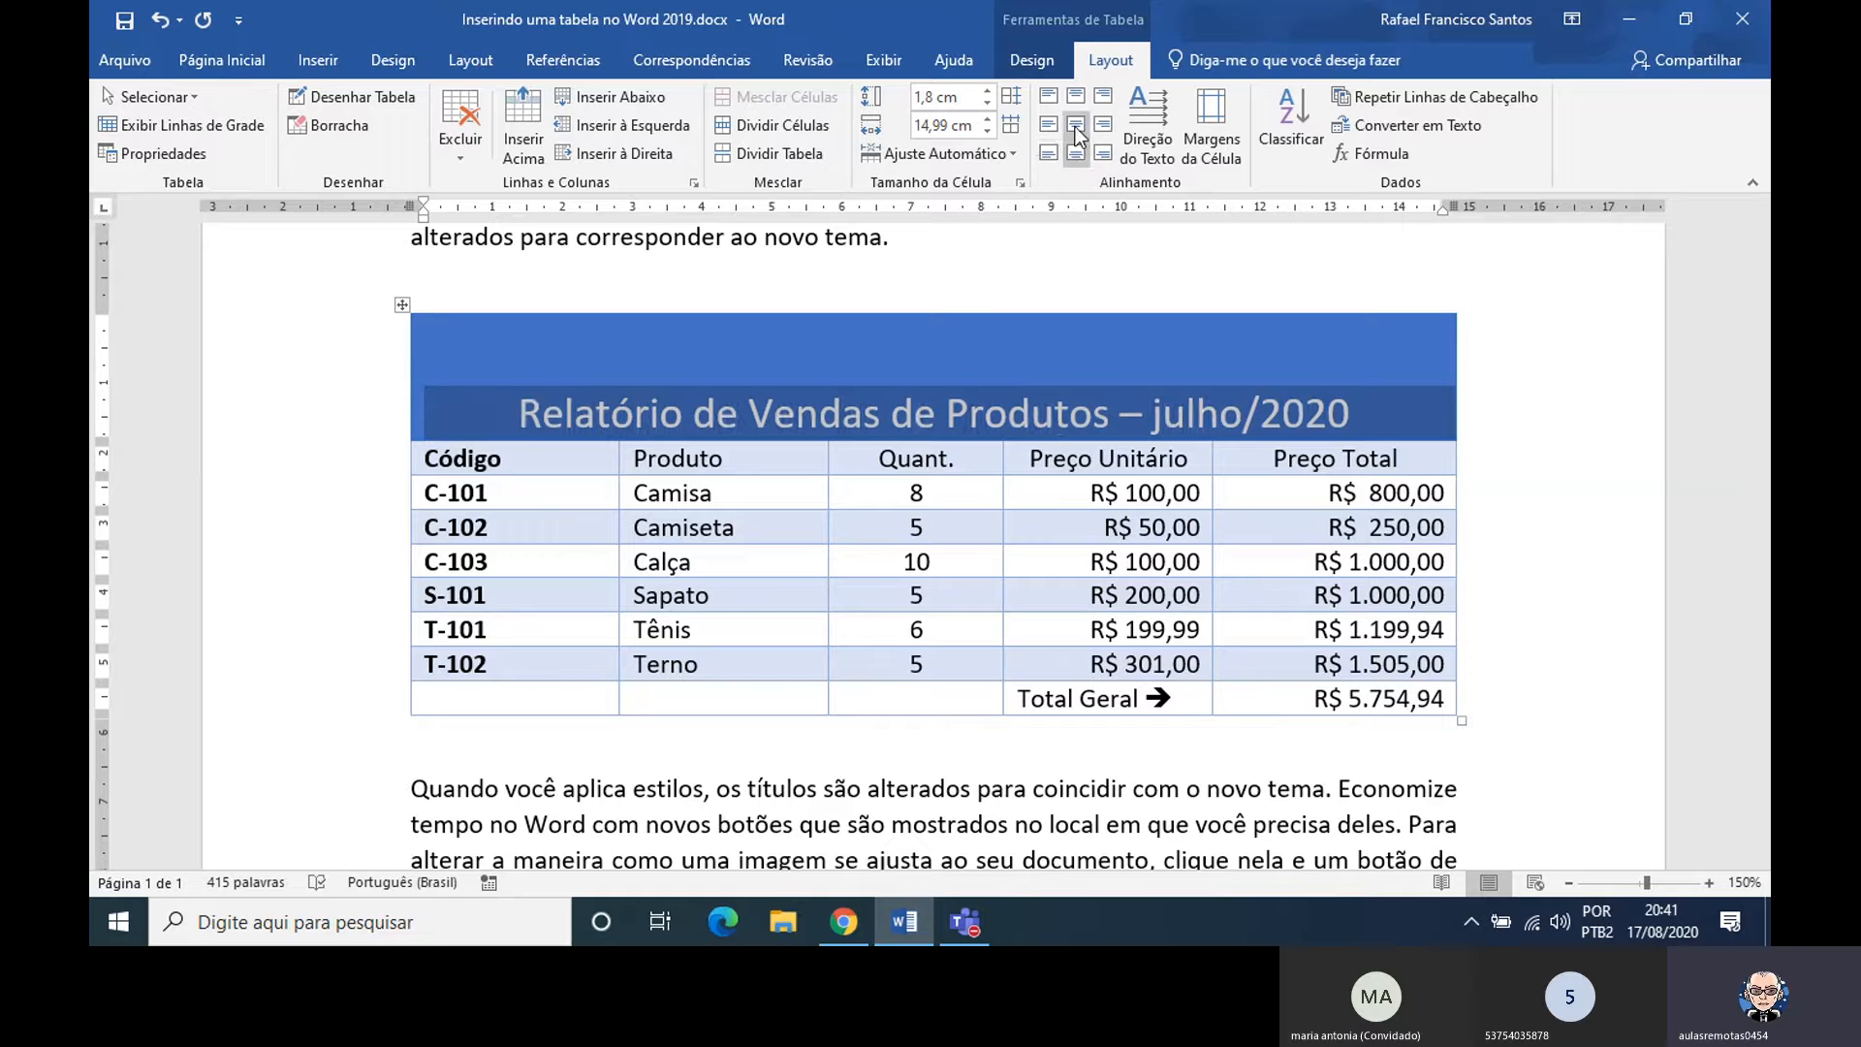
left_click(1074, 125)
left_click(1076, 96)
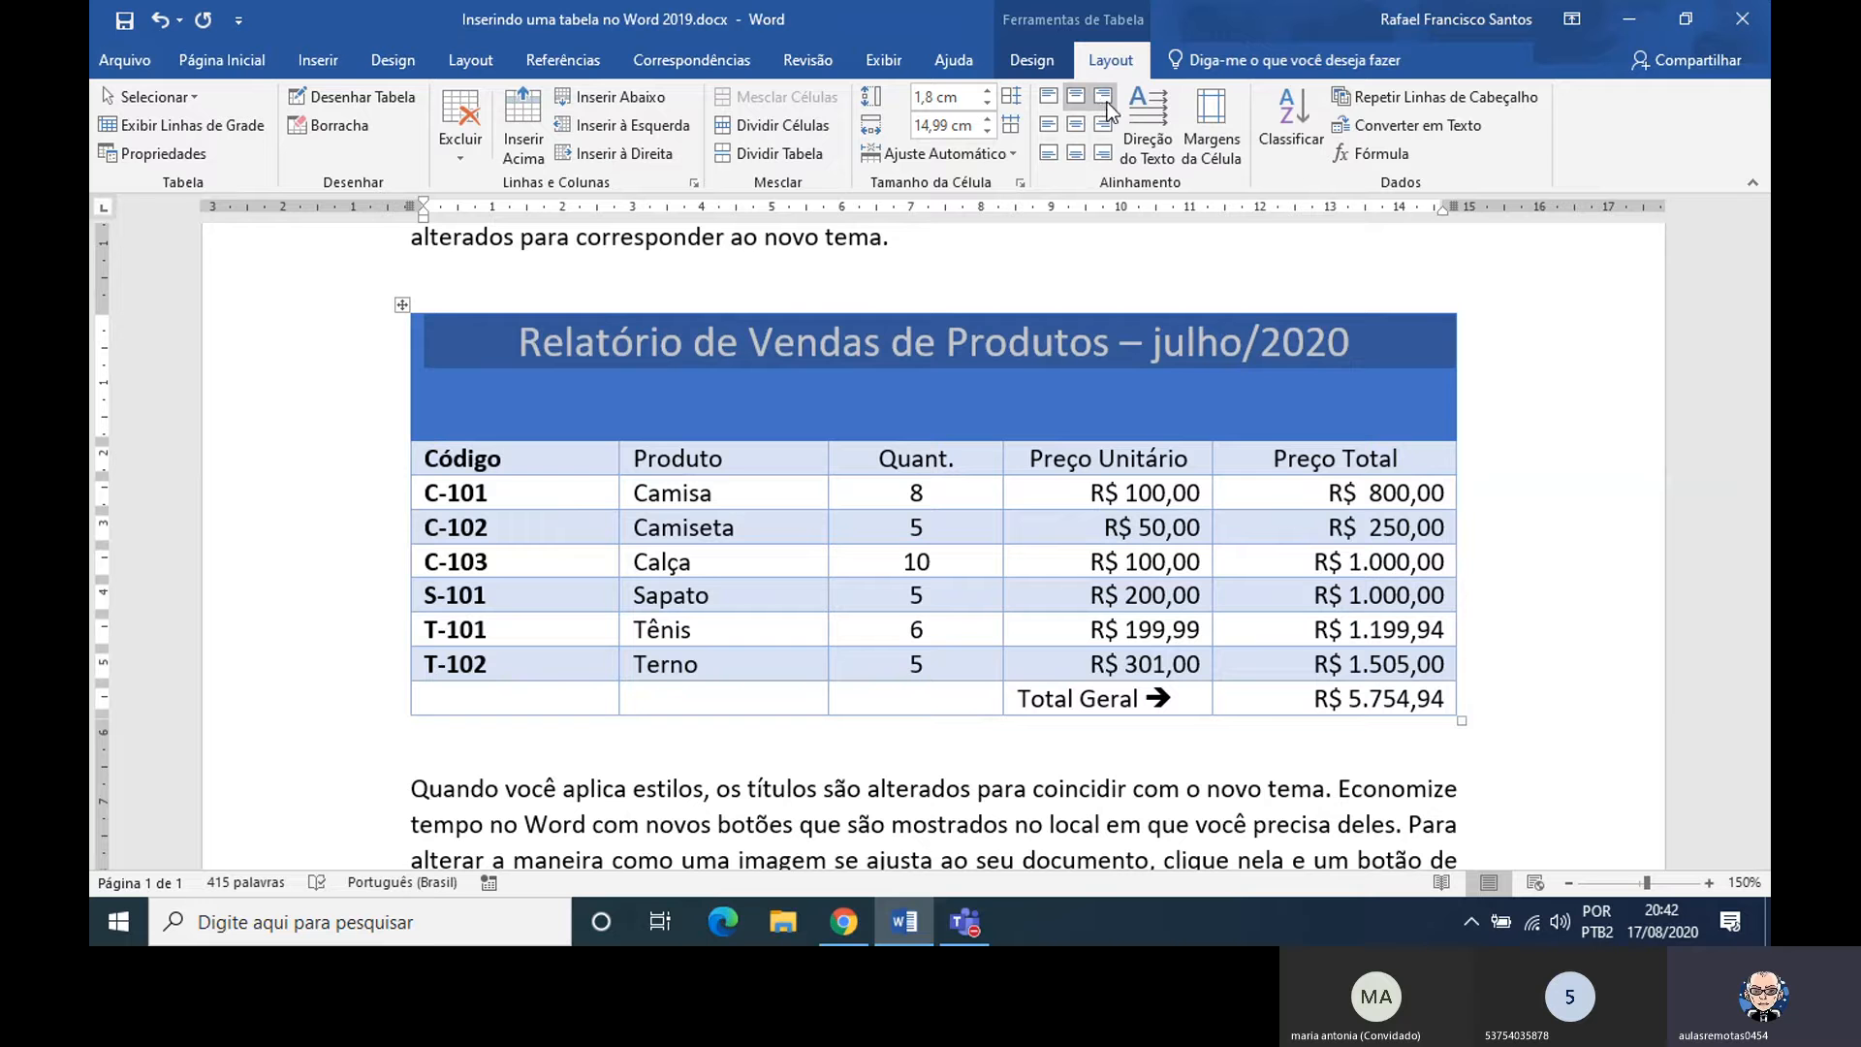
left_click(1106, 104)
left_click(1108, 119)
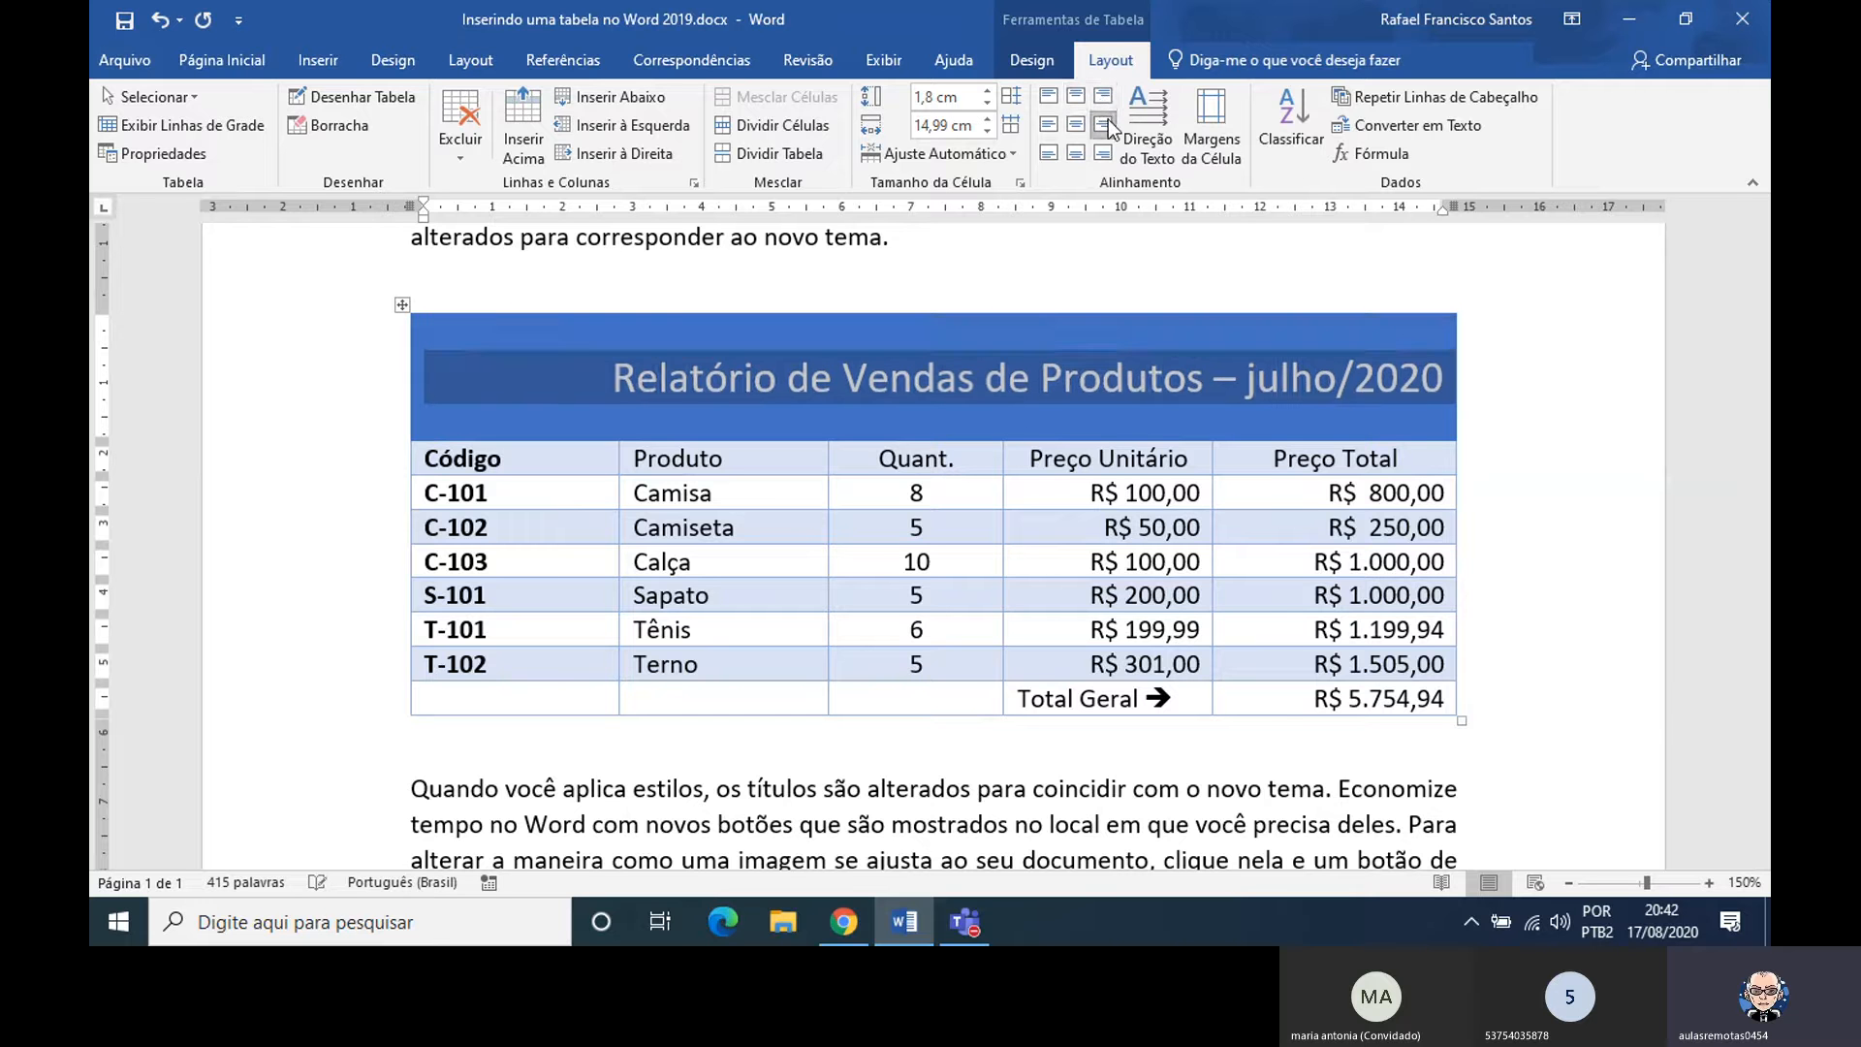
left_click(1103, 154)
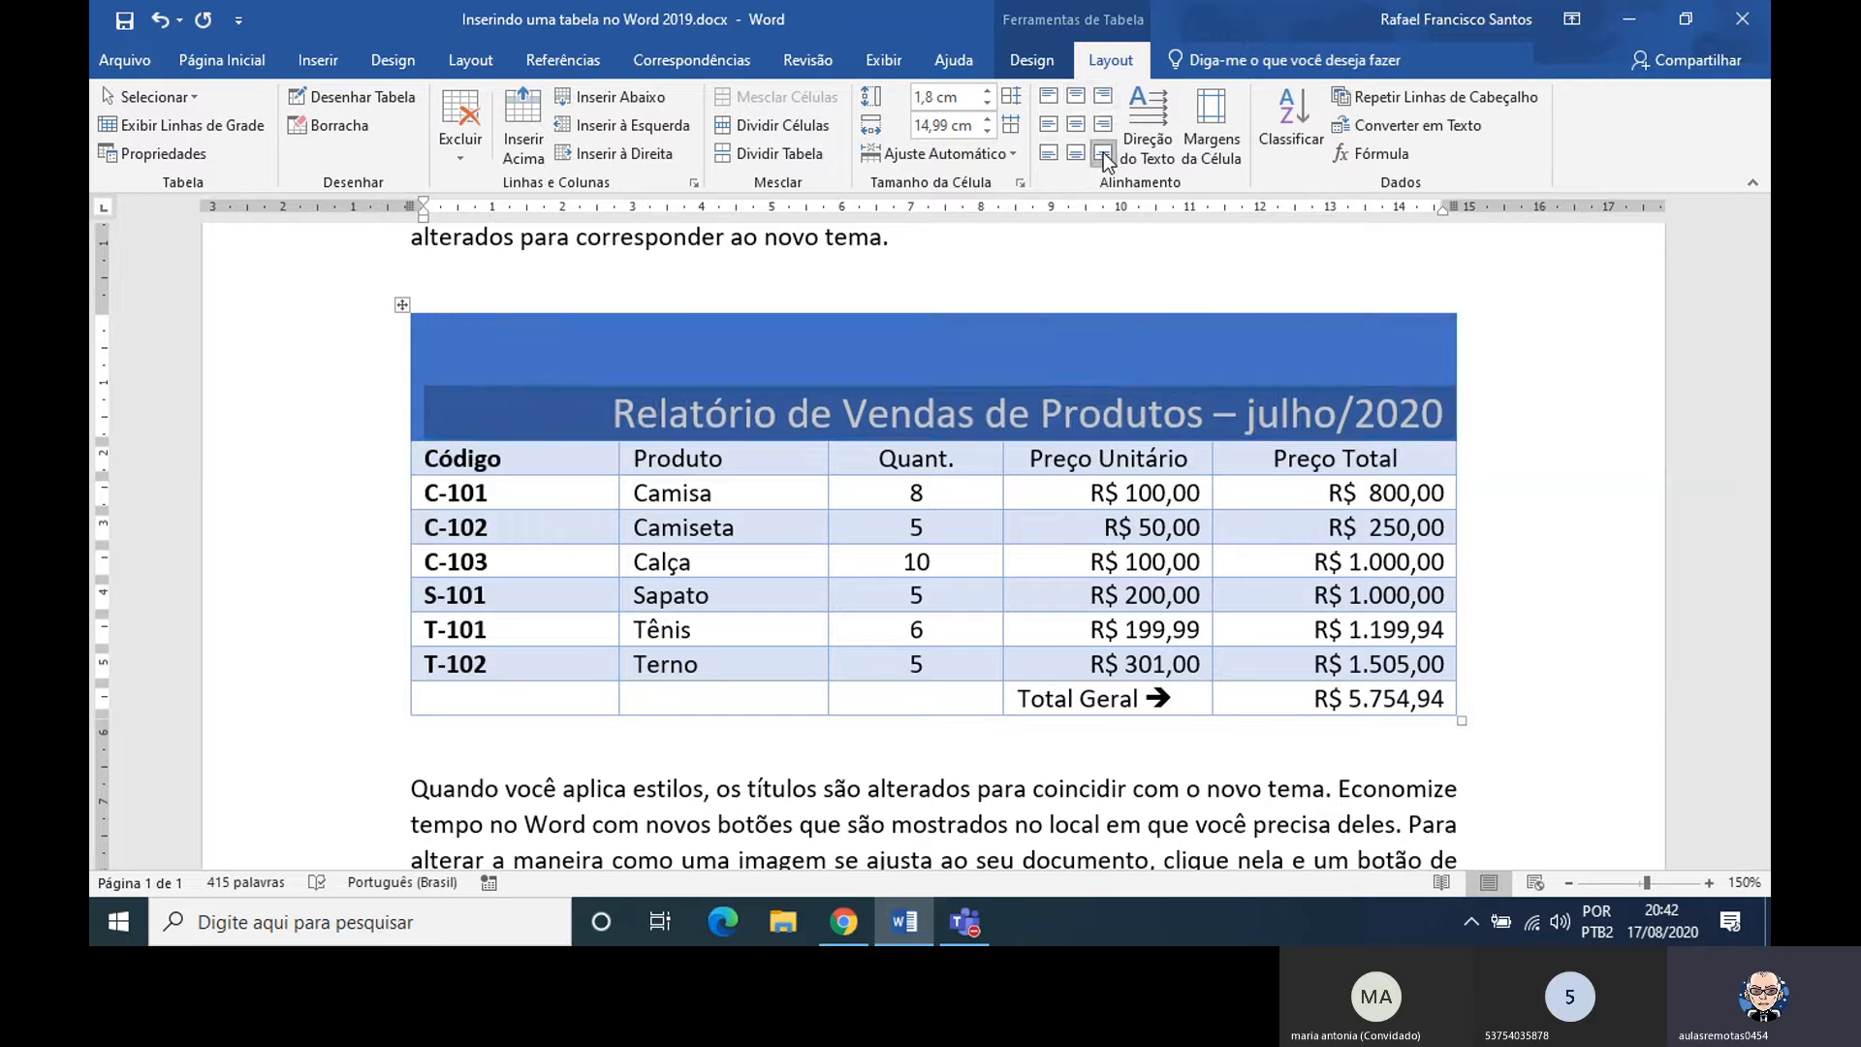
left_click(1076, 126)
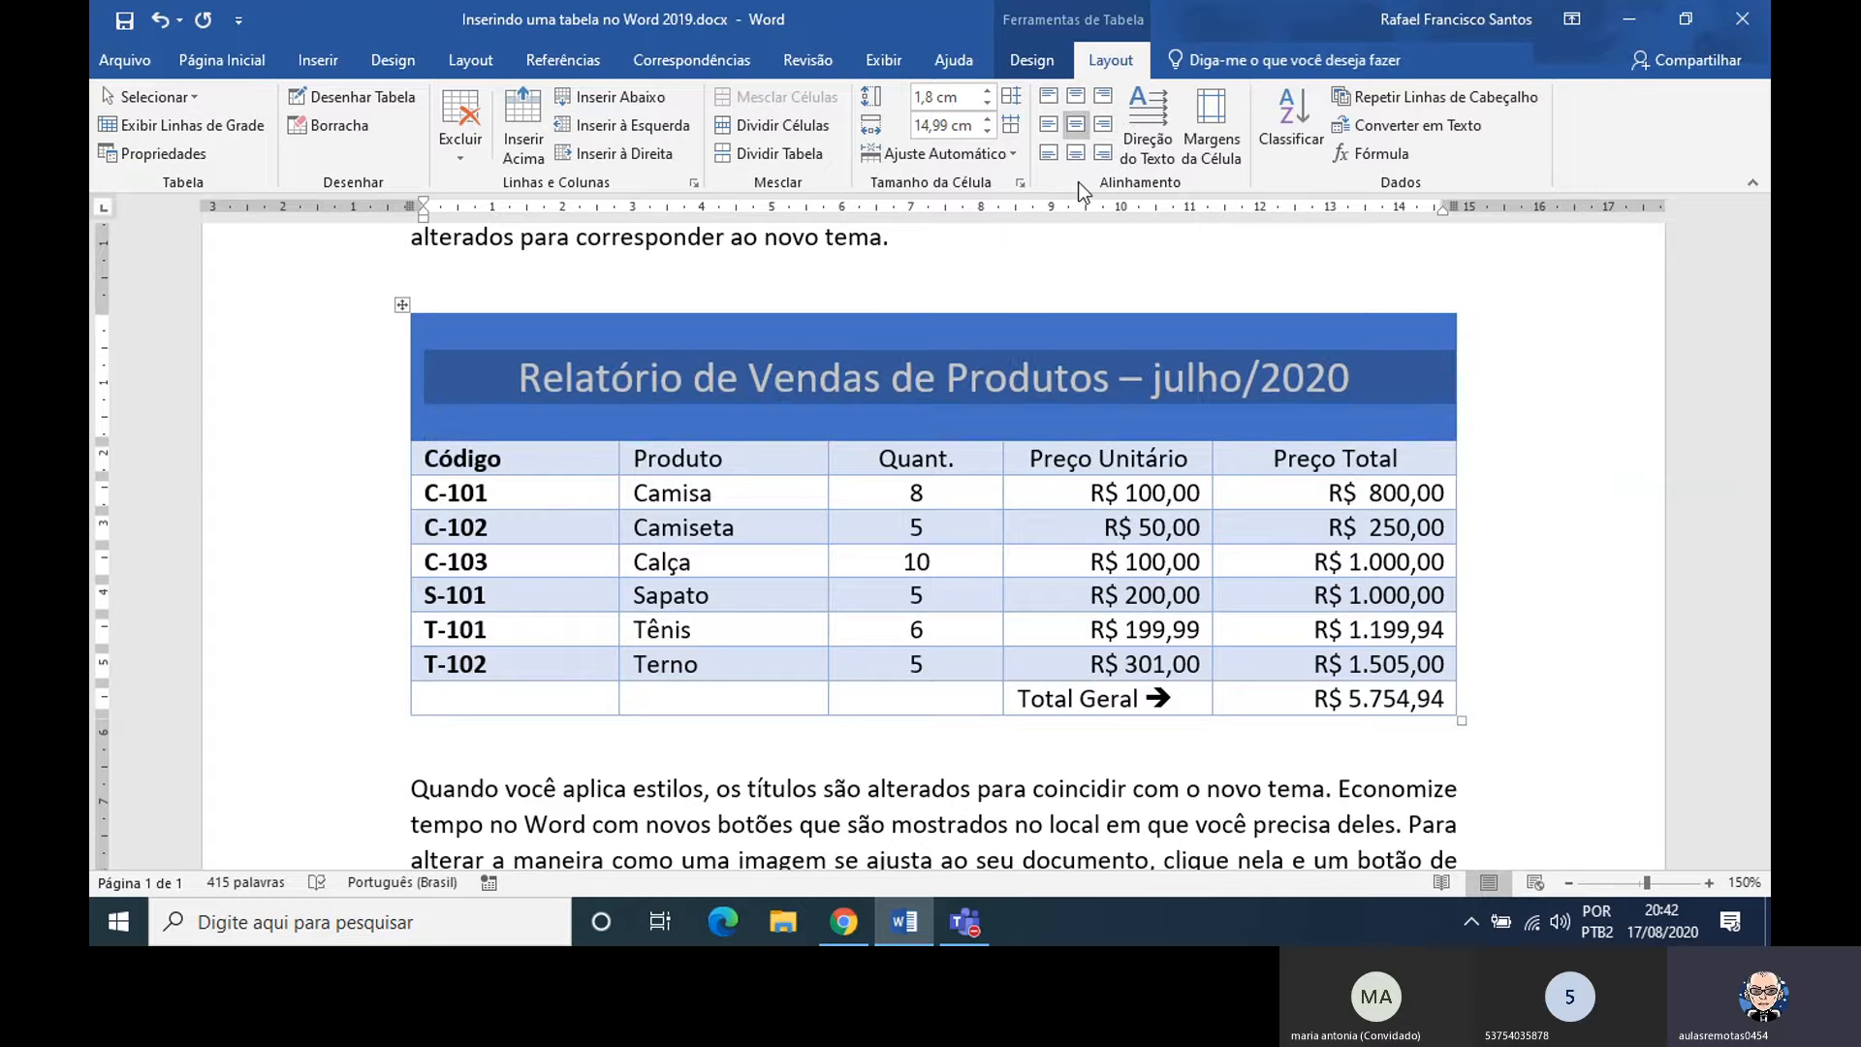
left_click(1035, 376)
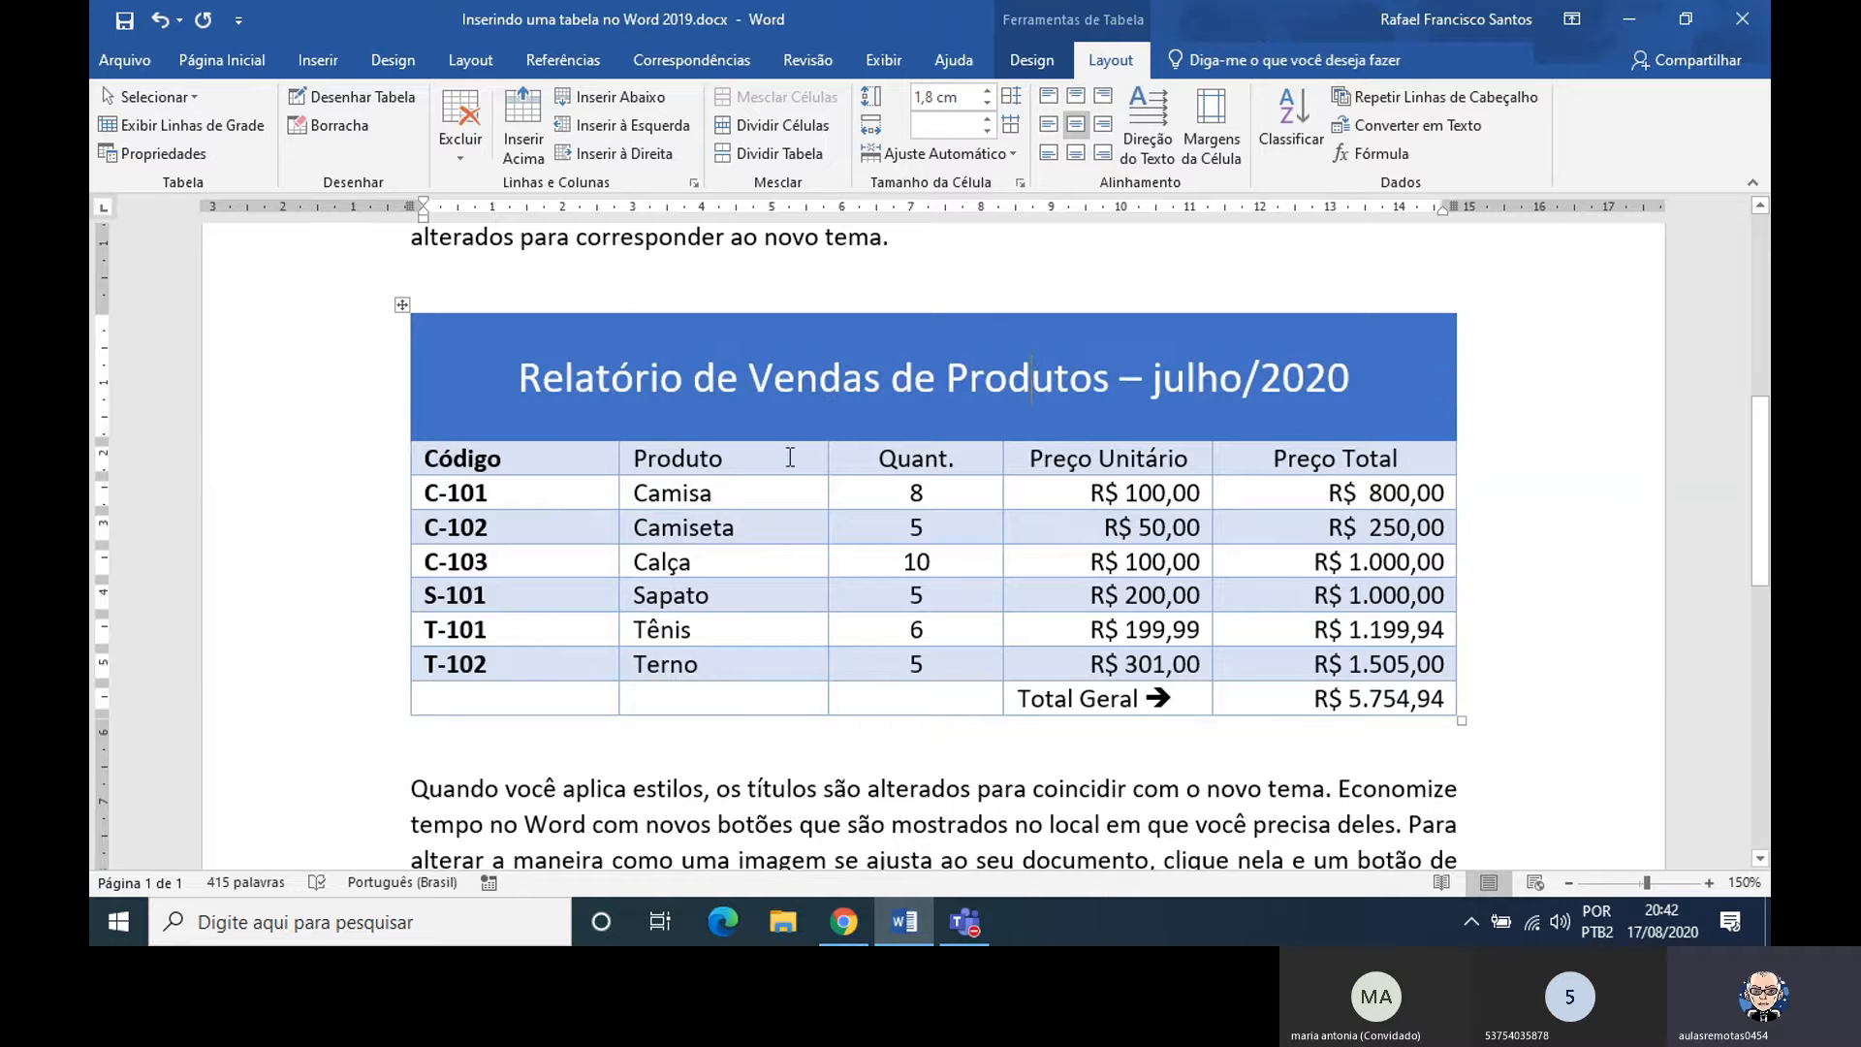
Center the column headings Produto and Código within their cells
left_click(704, 456)
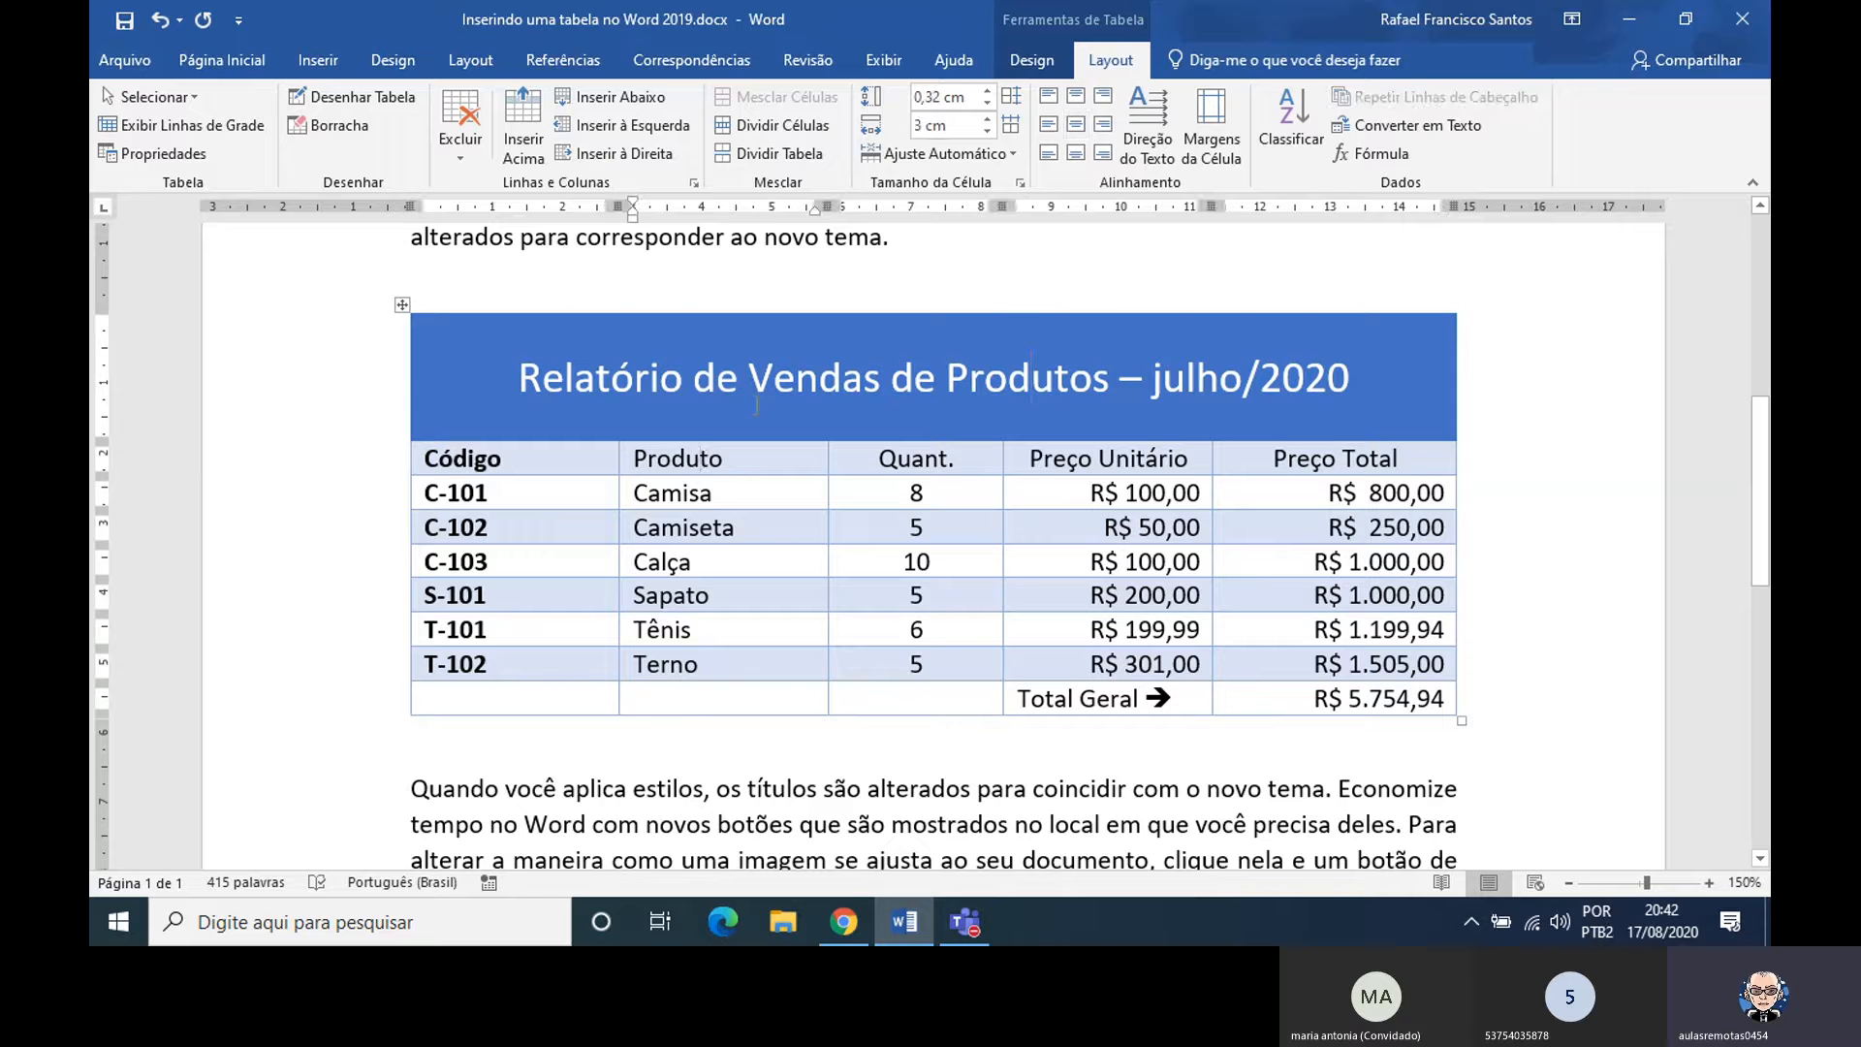
left_click(1074, 126)
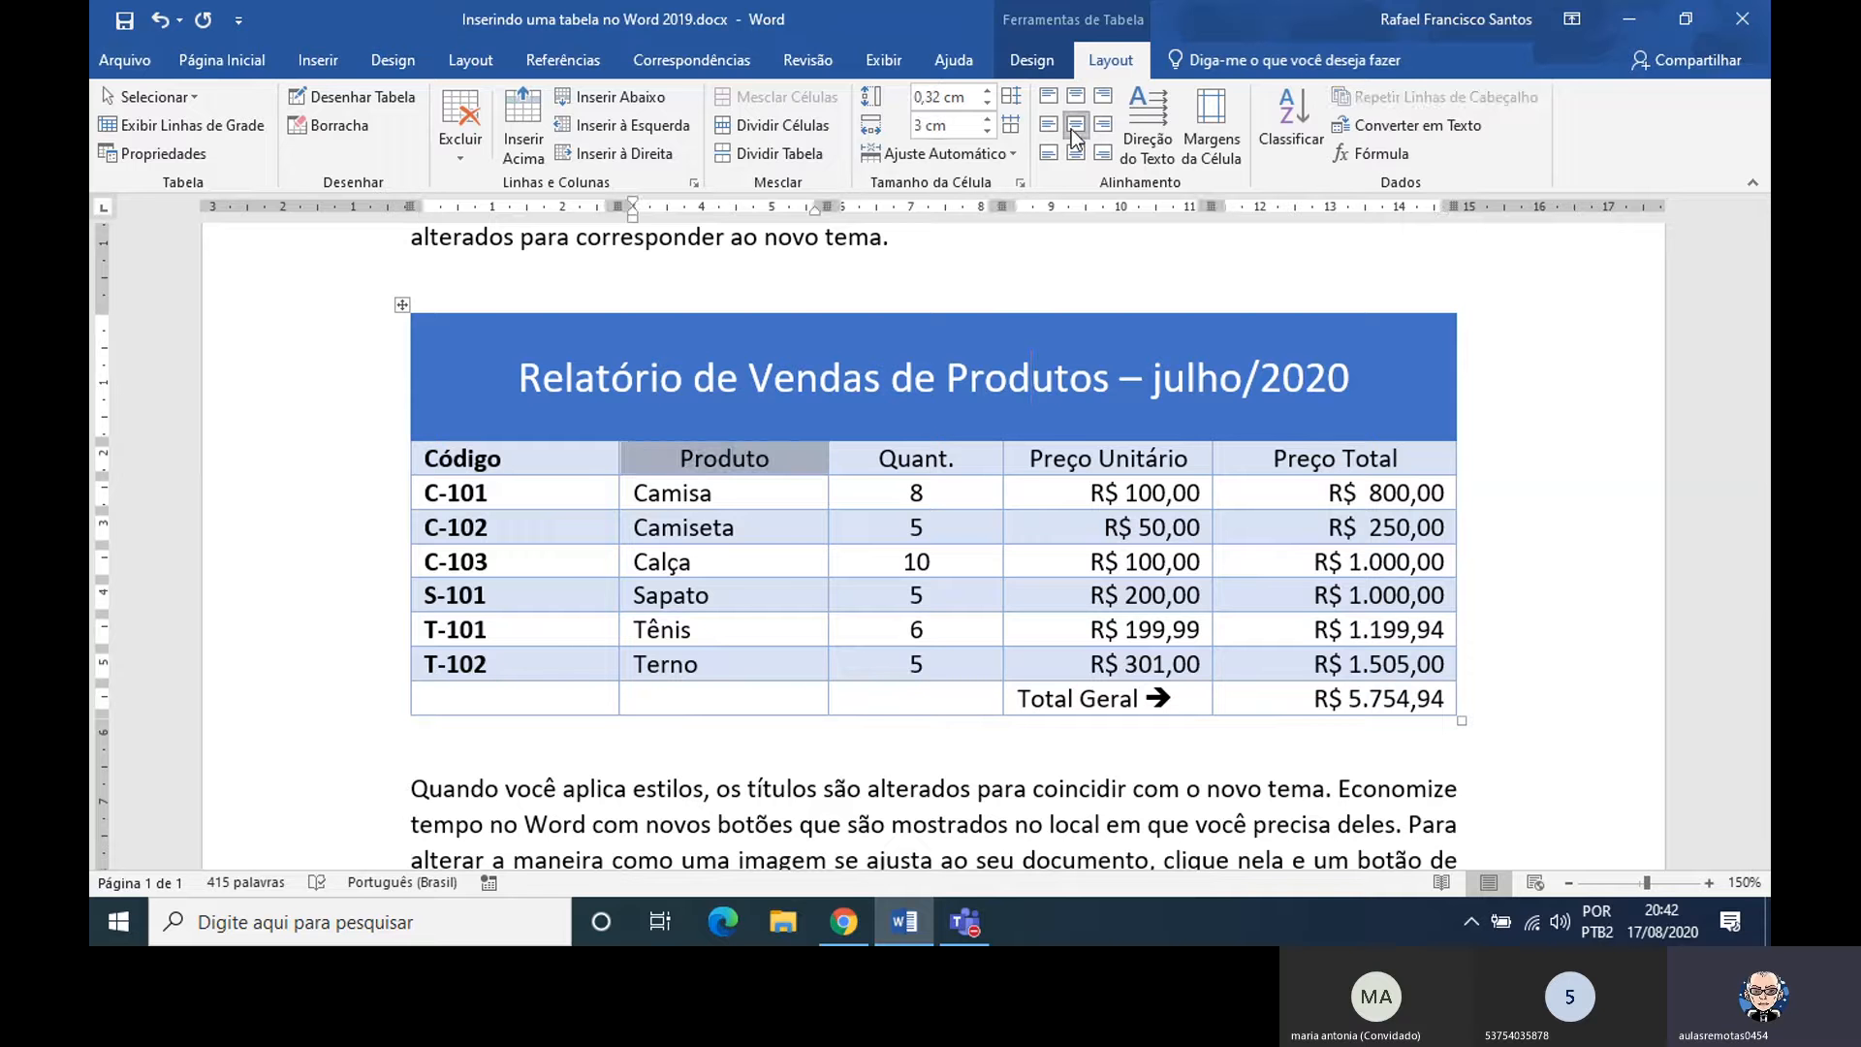
left_click(452, 459)
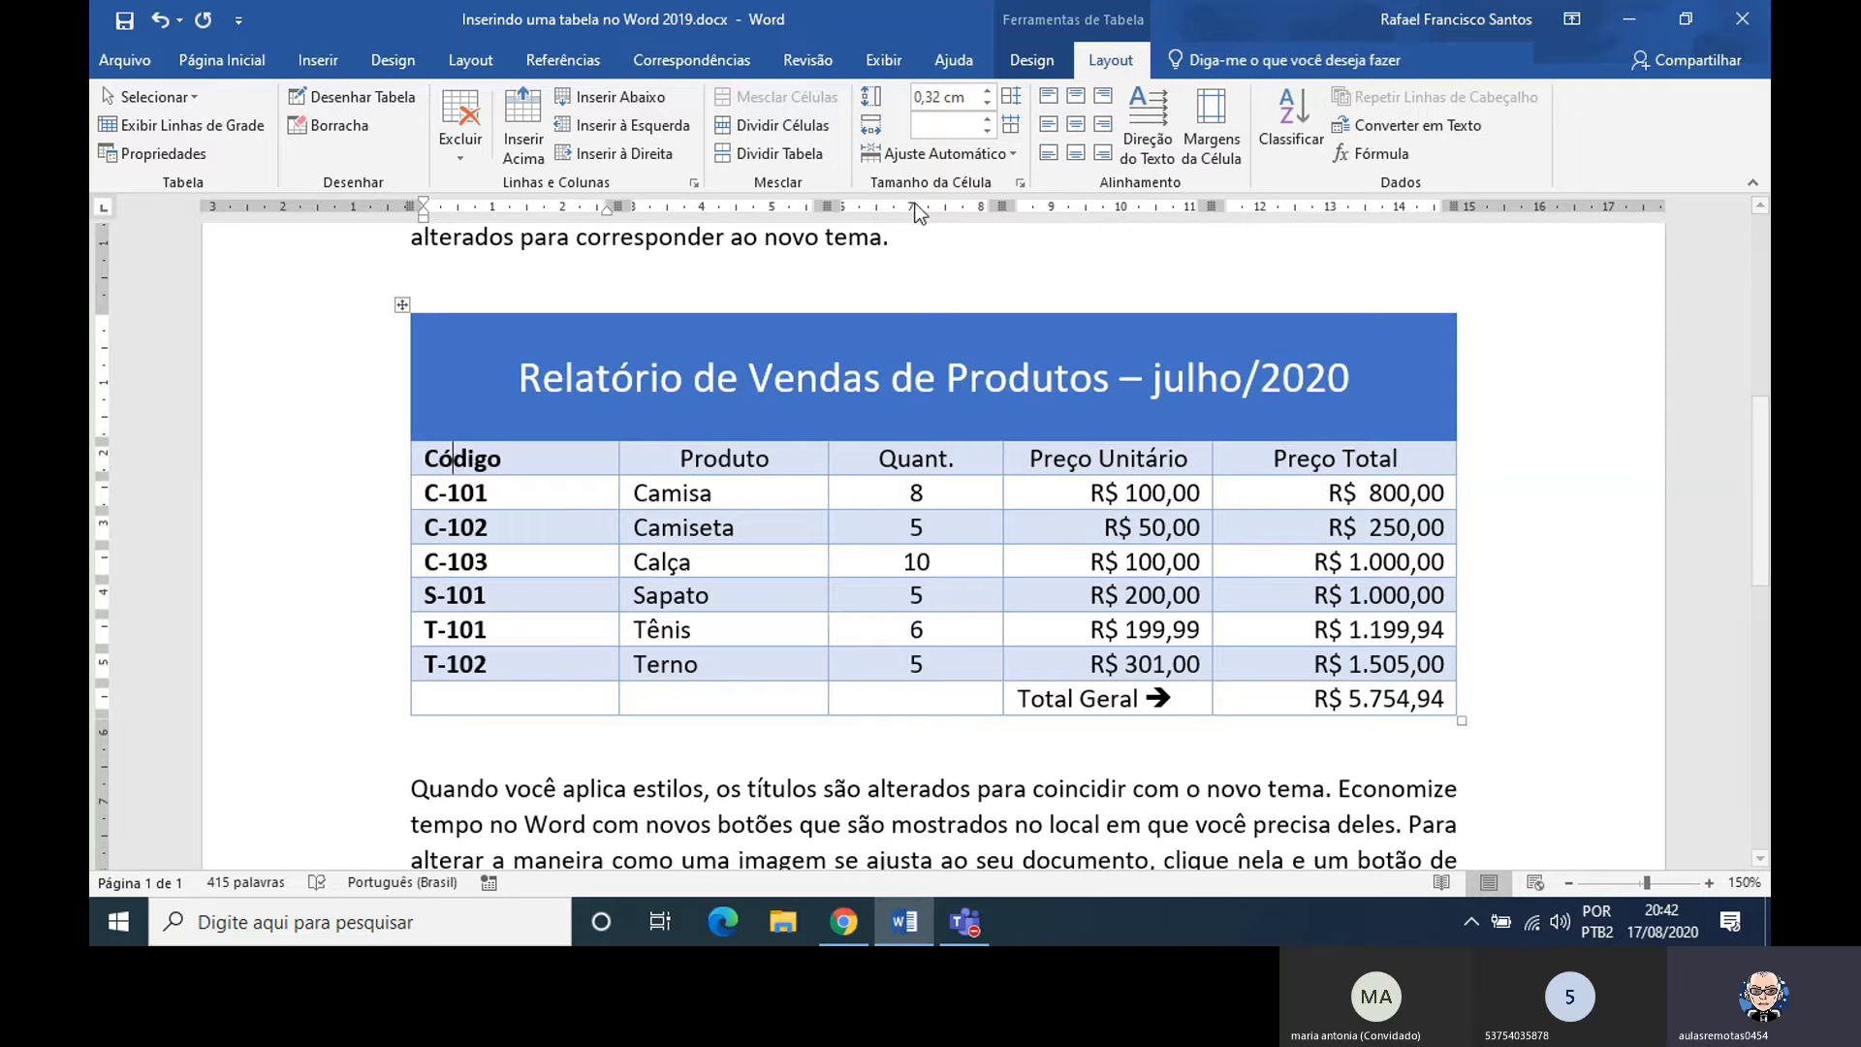
left_click(1074, 126)
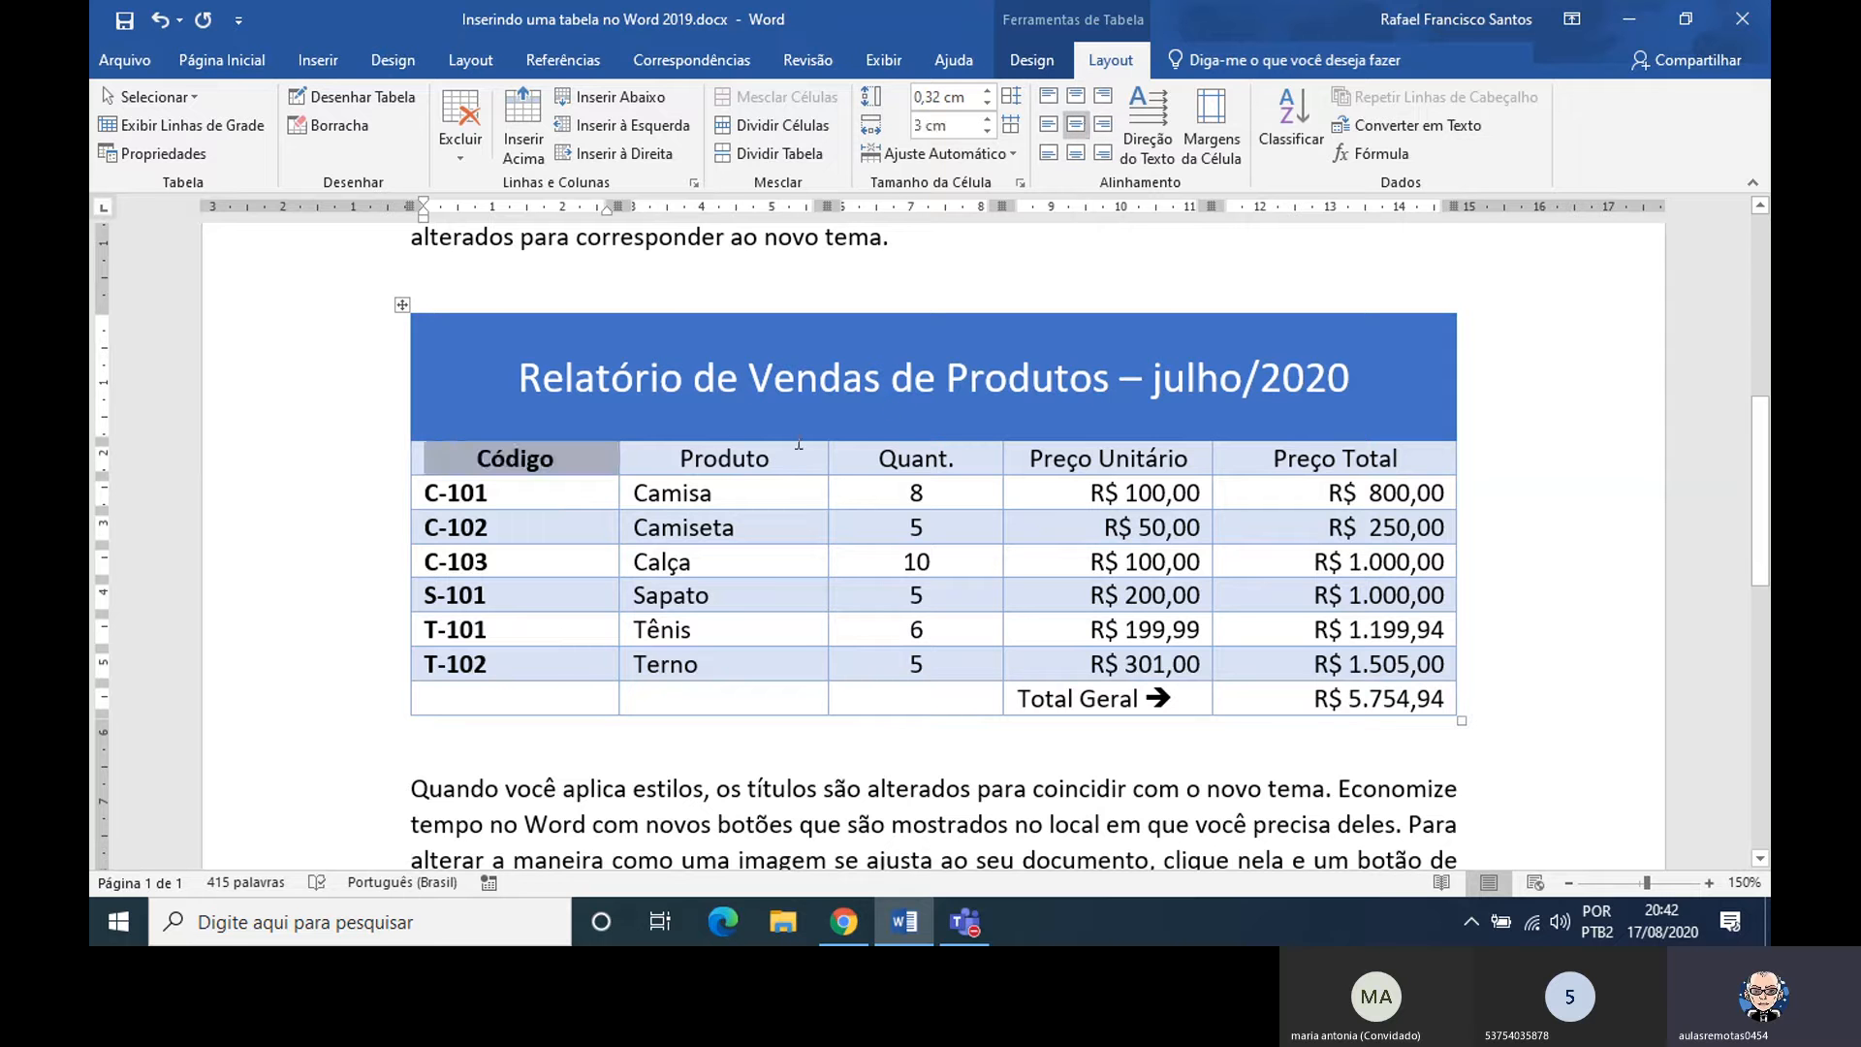
Make the column headings Produto, Quant., Preço Unitário and Preço Total bold
left_click(752, 458)
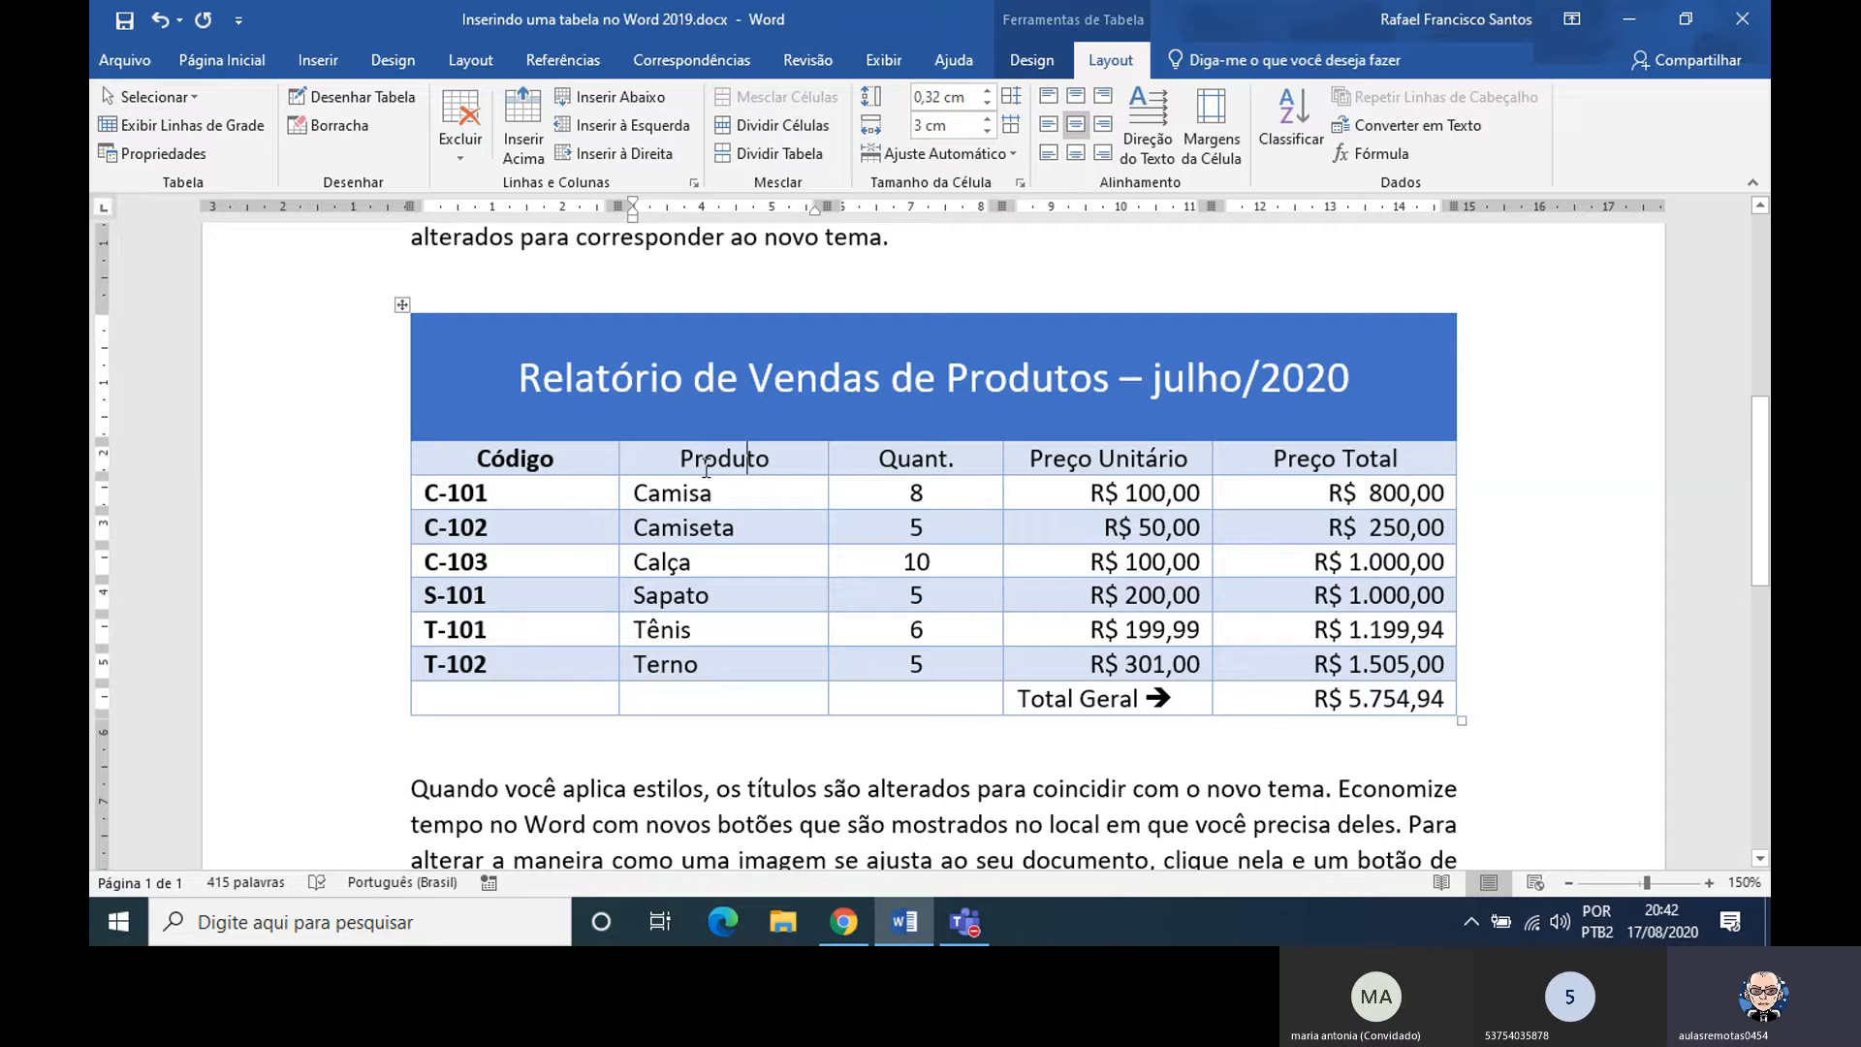
left_click_drag(680, 459, 768, 458)
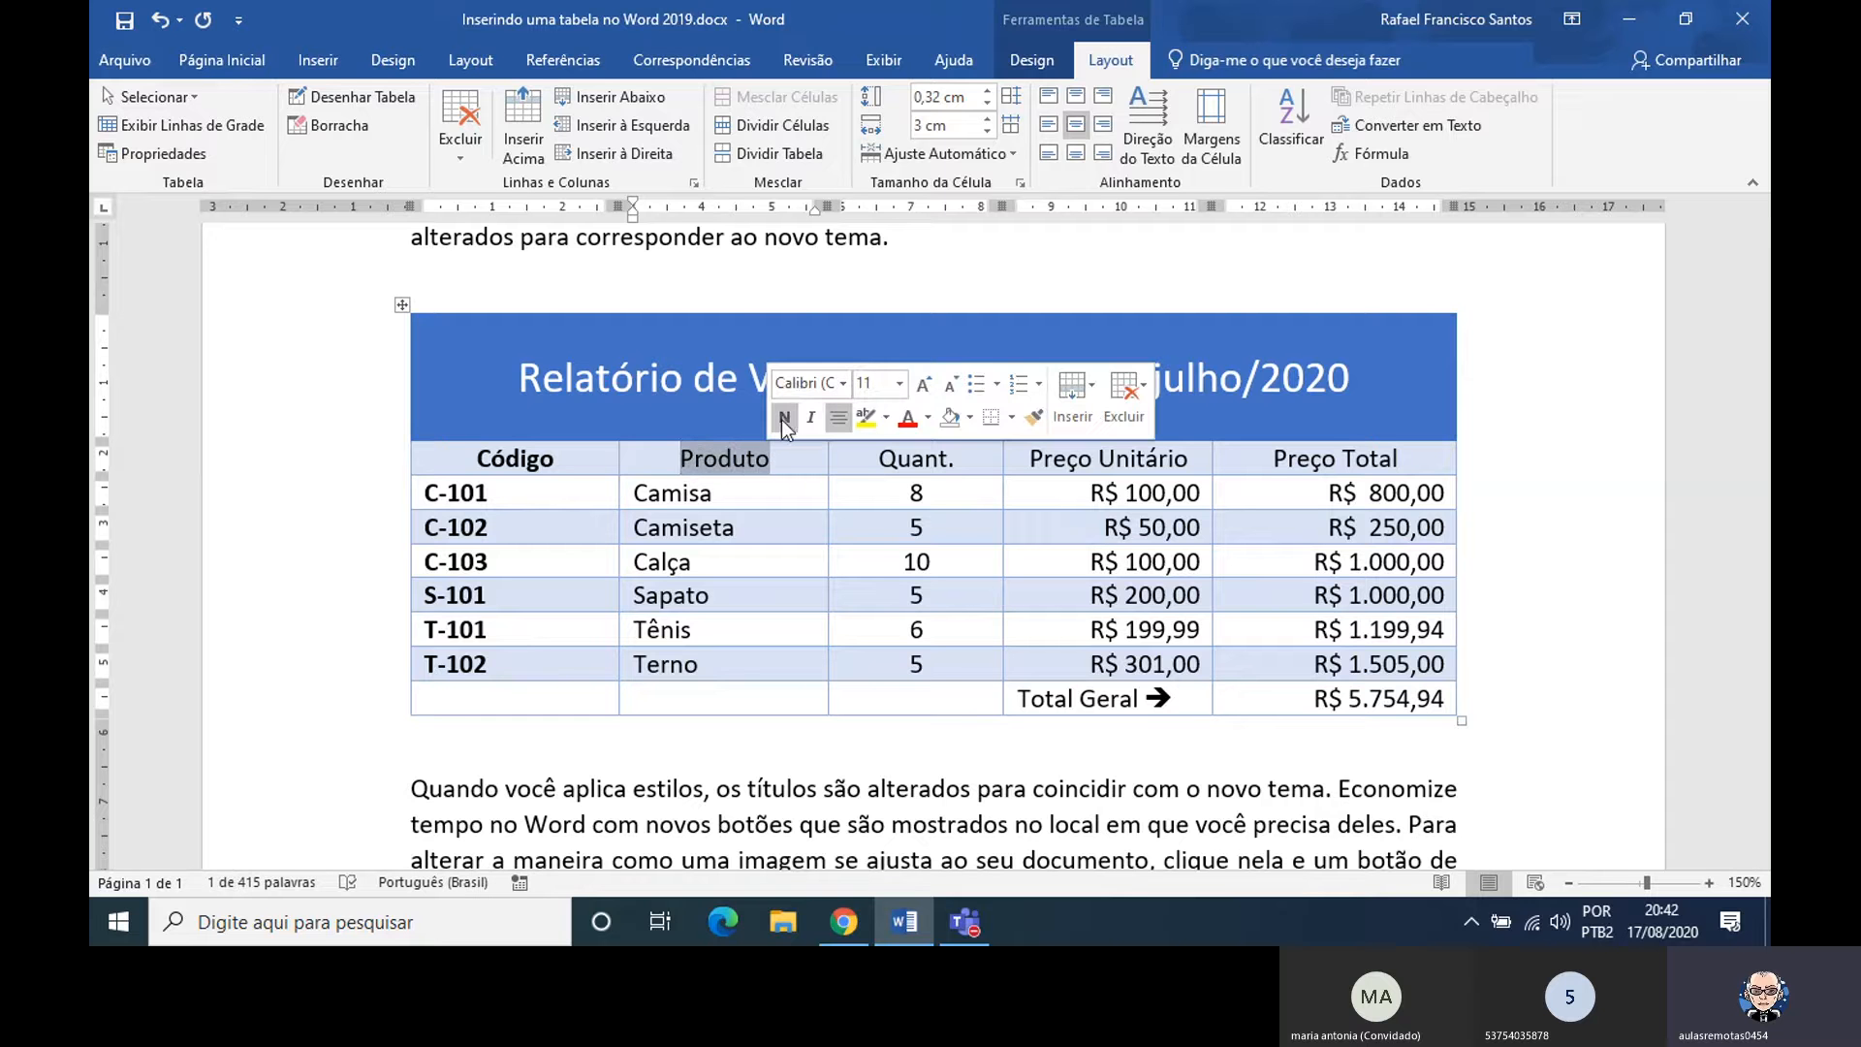
left_click(785, 420)
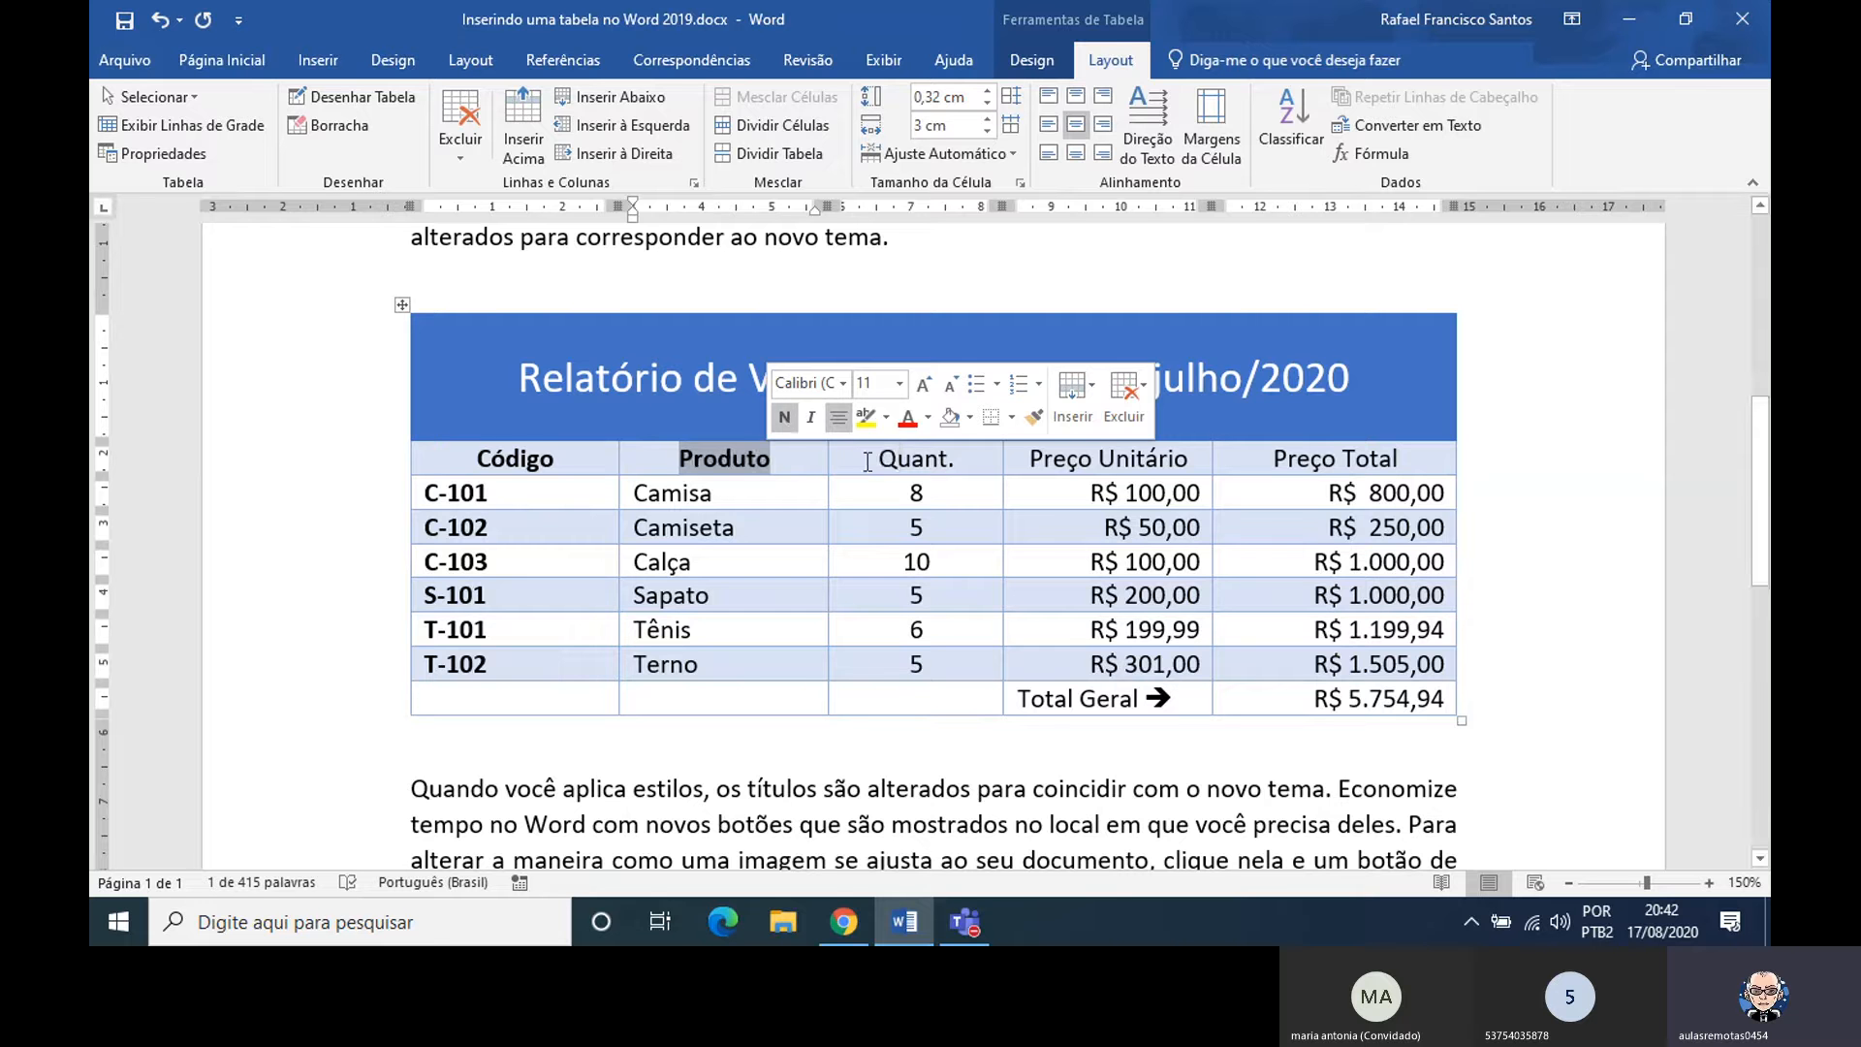
left_click_drag(878, 459, 950, 457)
left_click(967, 419)
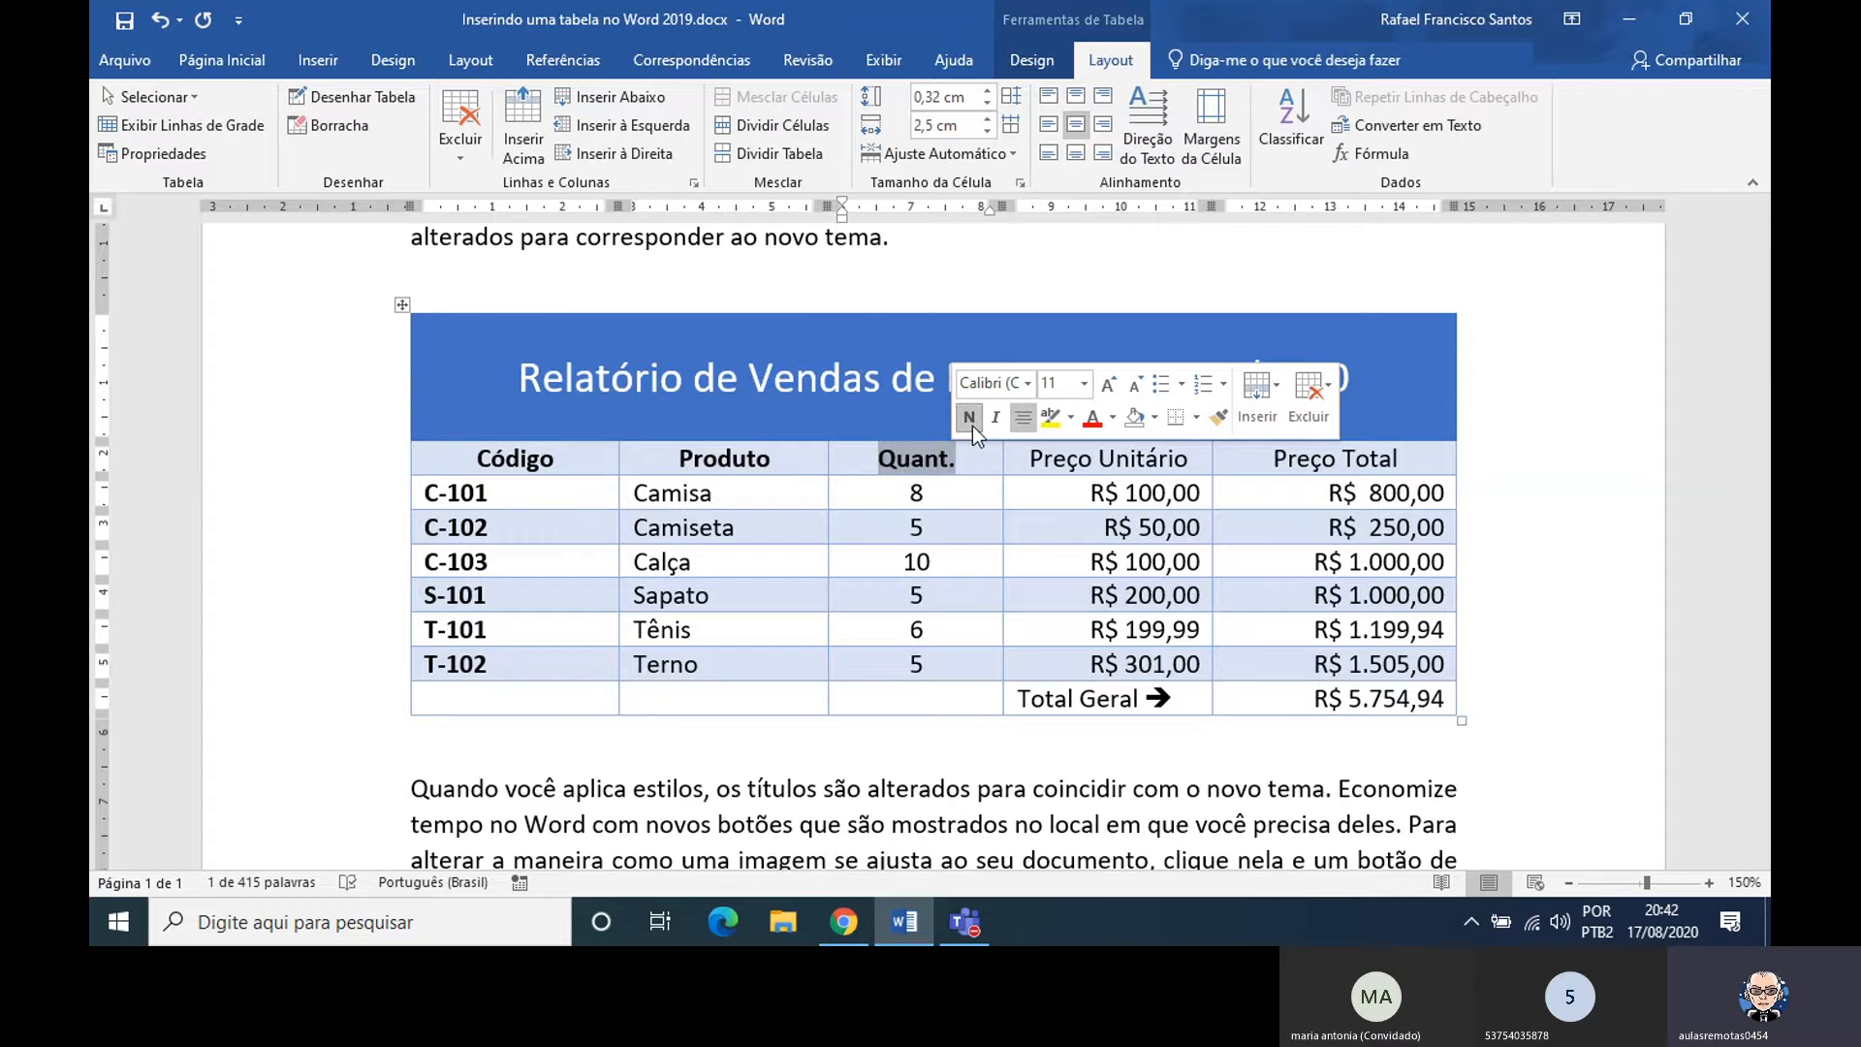
left_click_drag(1033, 458, 1188, 459)
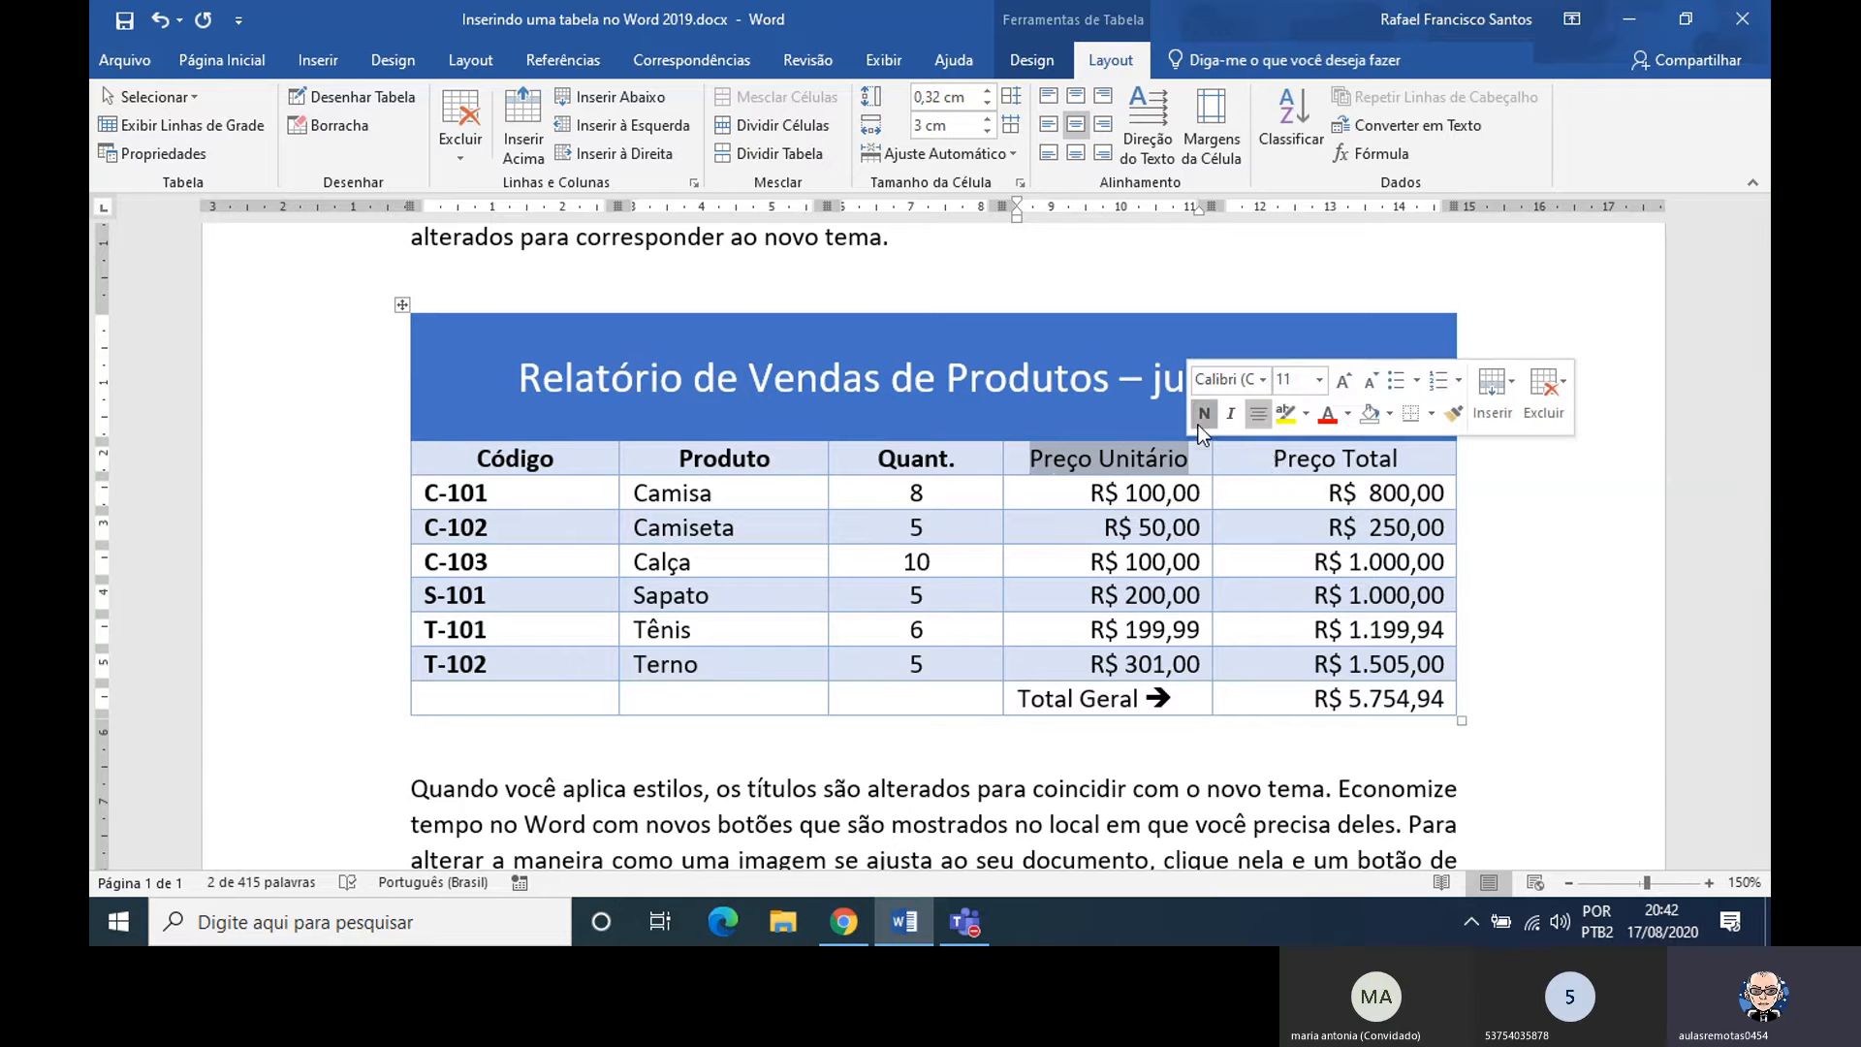
left_click(1199, 424)
left_click_drag(1273, 463, 1404, 462)
left_click(1395, 416)
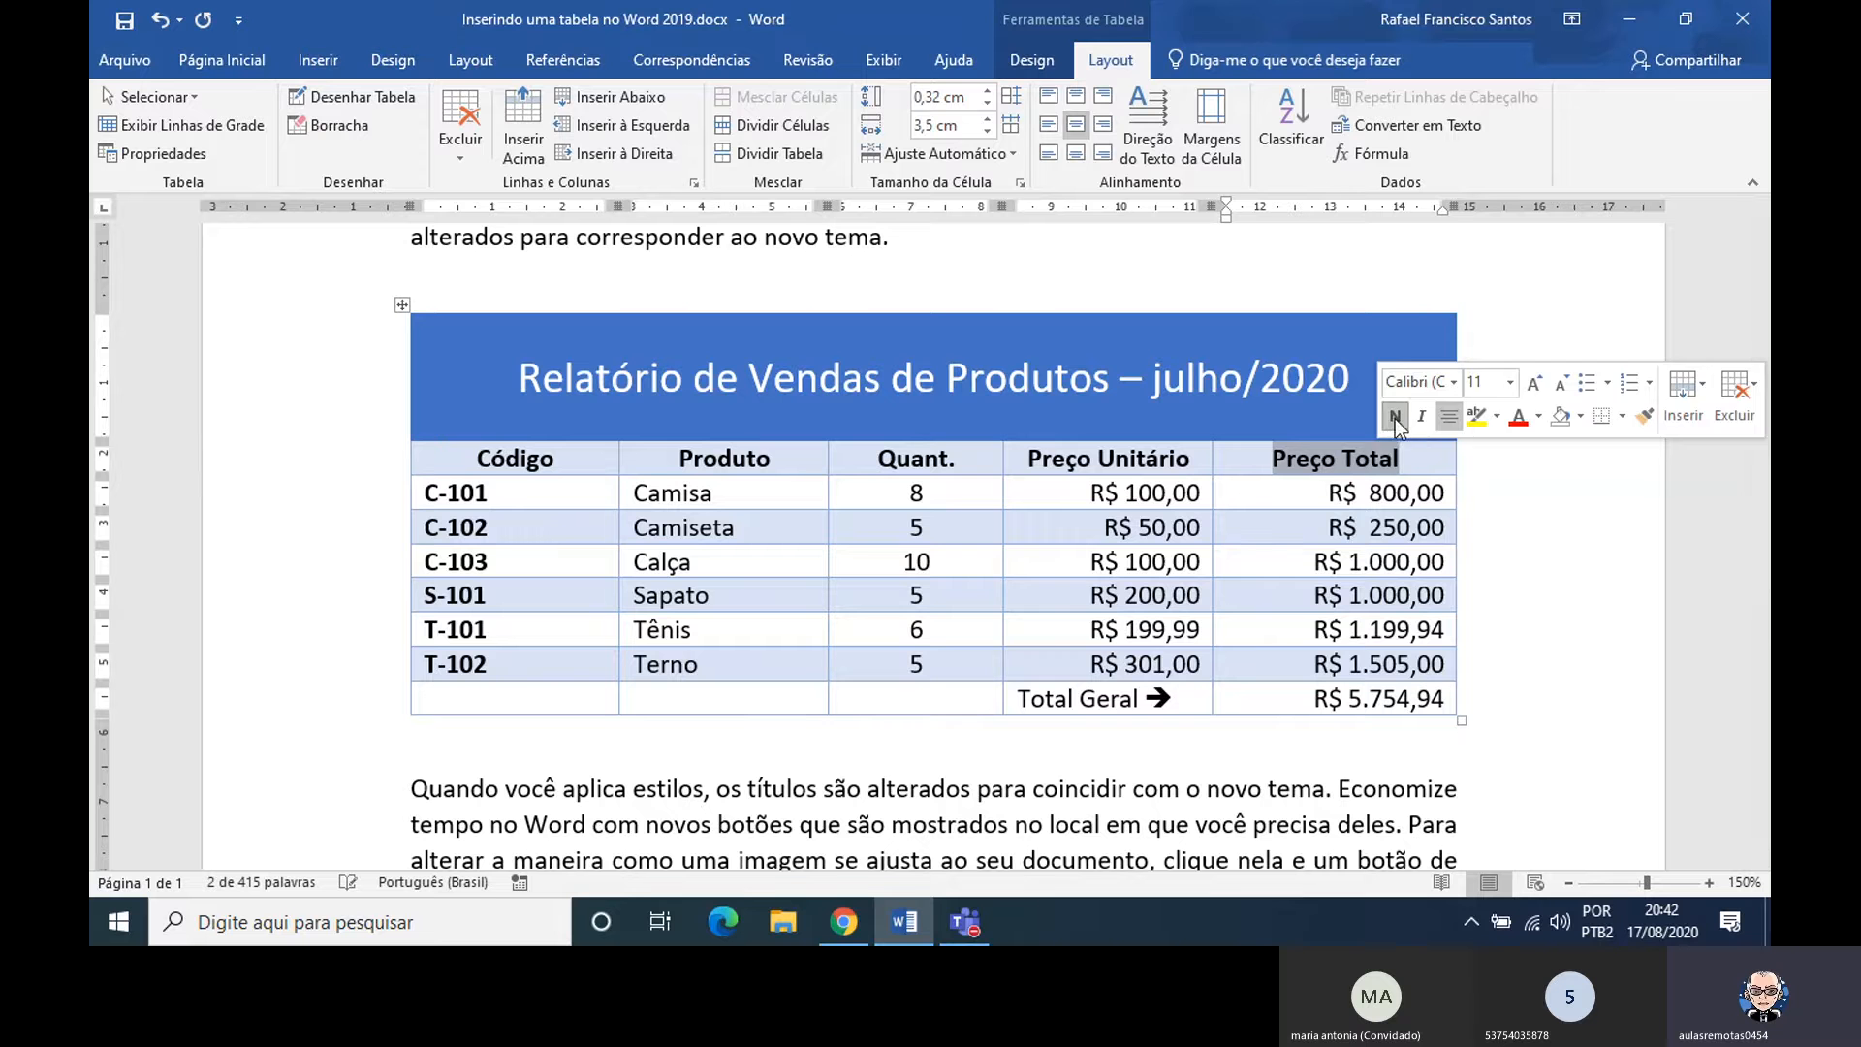
Center the Total Geral label in its cell and make the label bold
left_click(1011, 699)
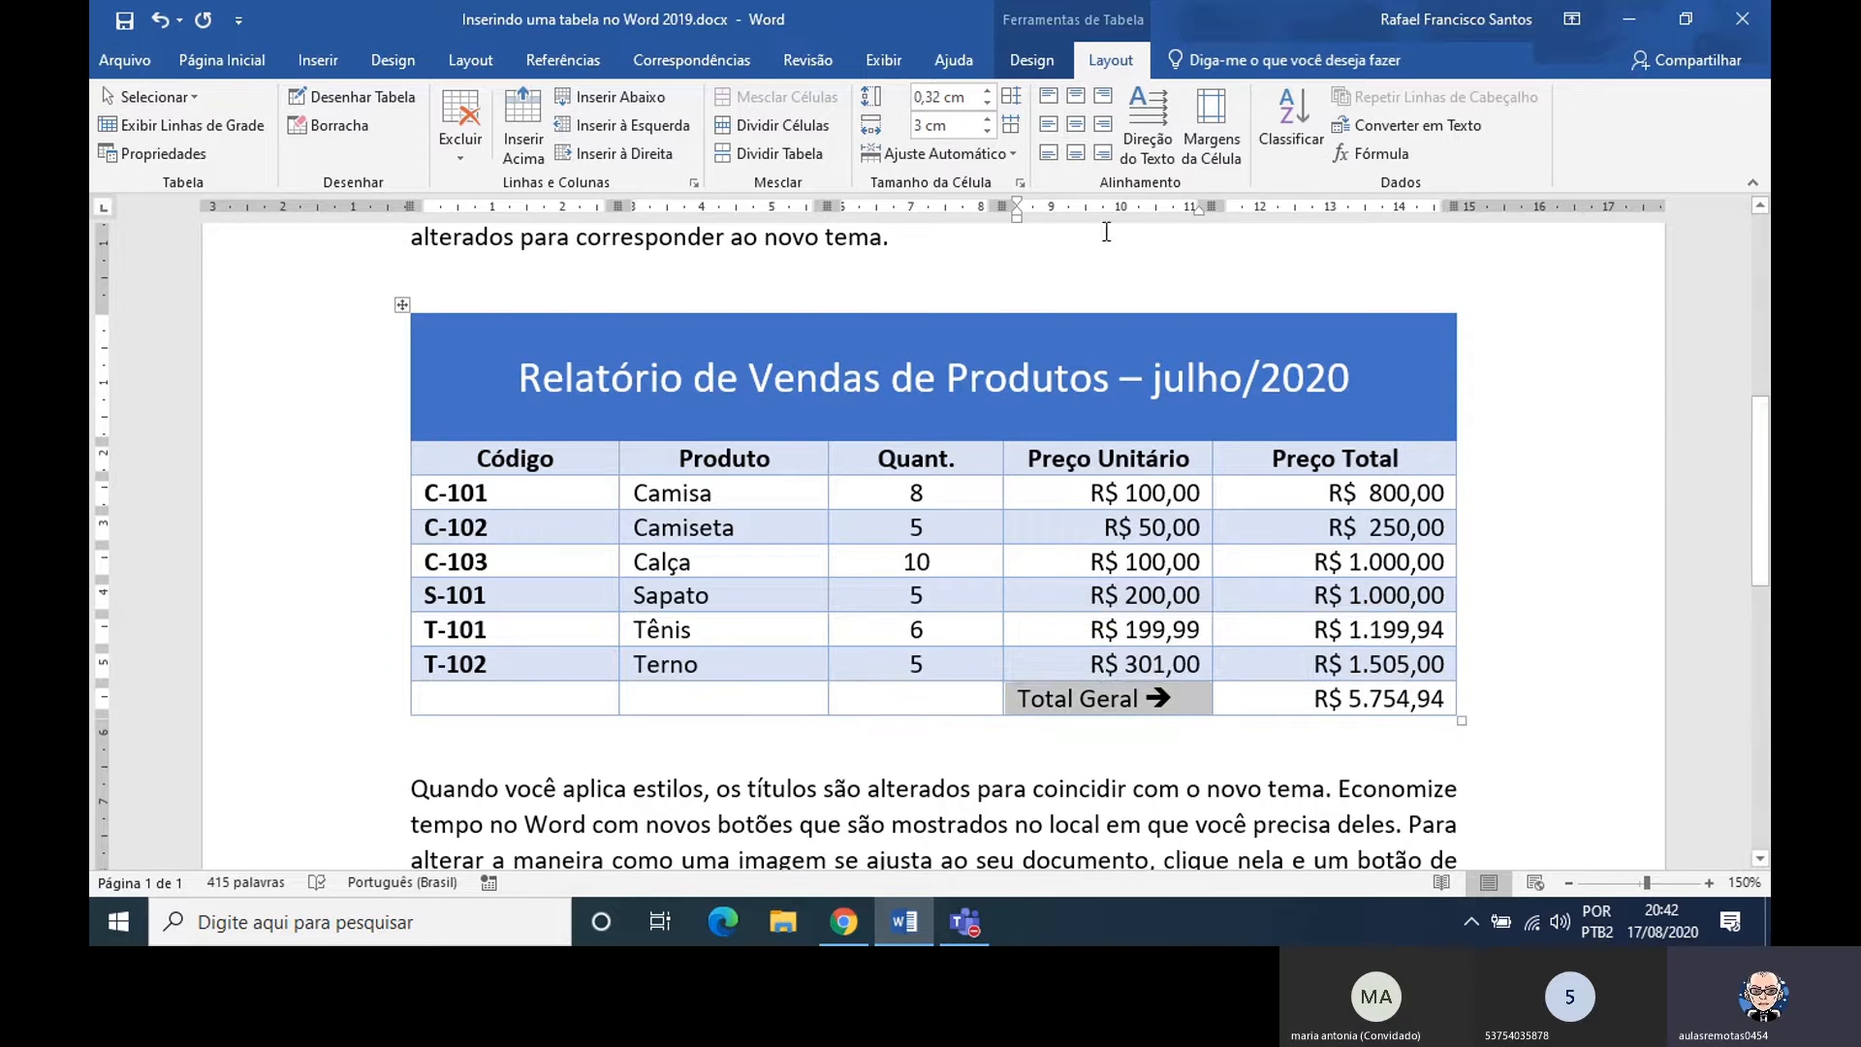
left_click(1078, 134)
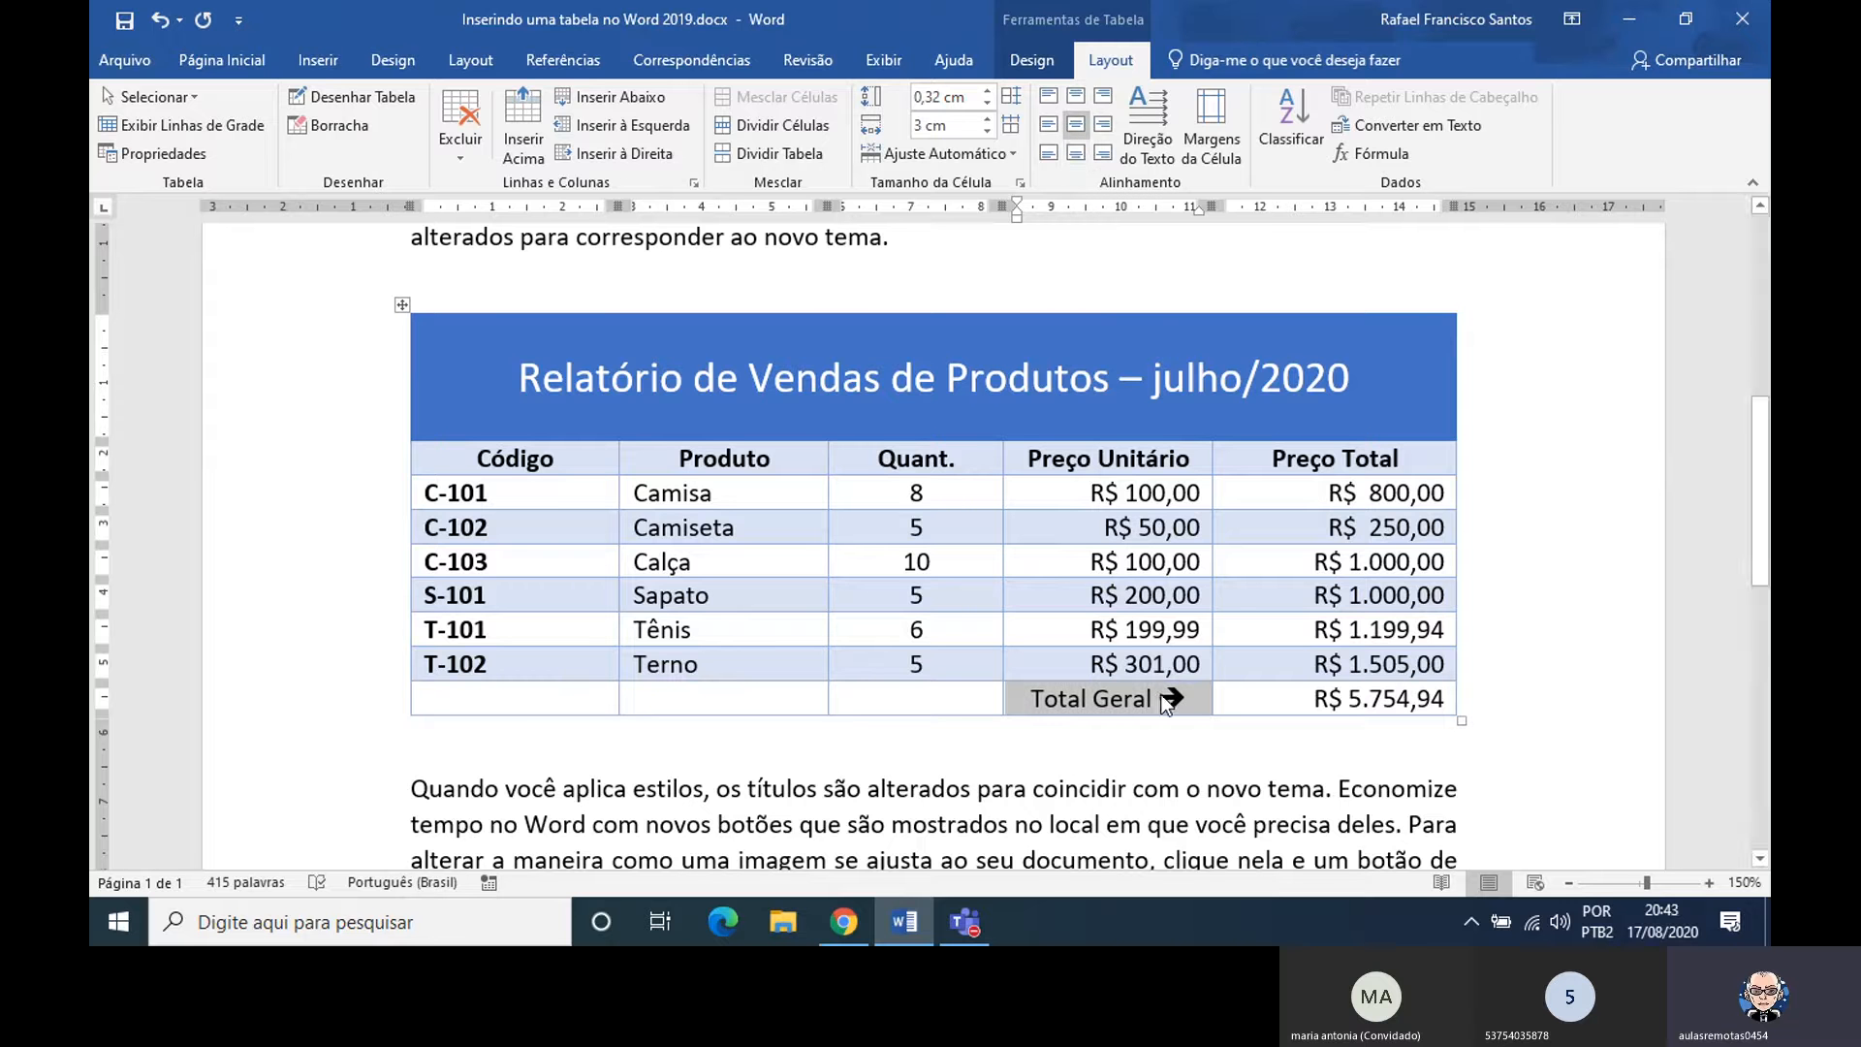
left_click(1069, 698)
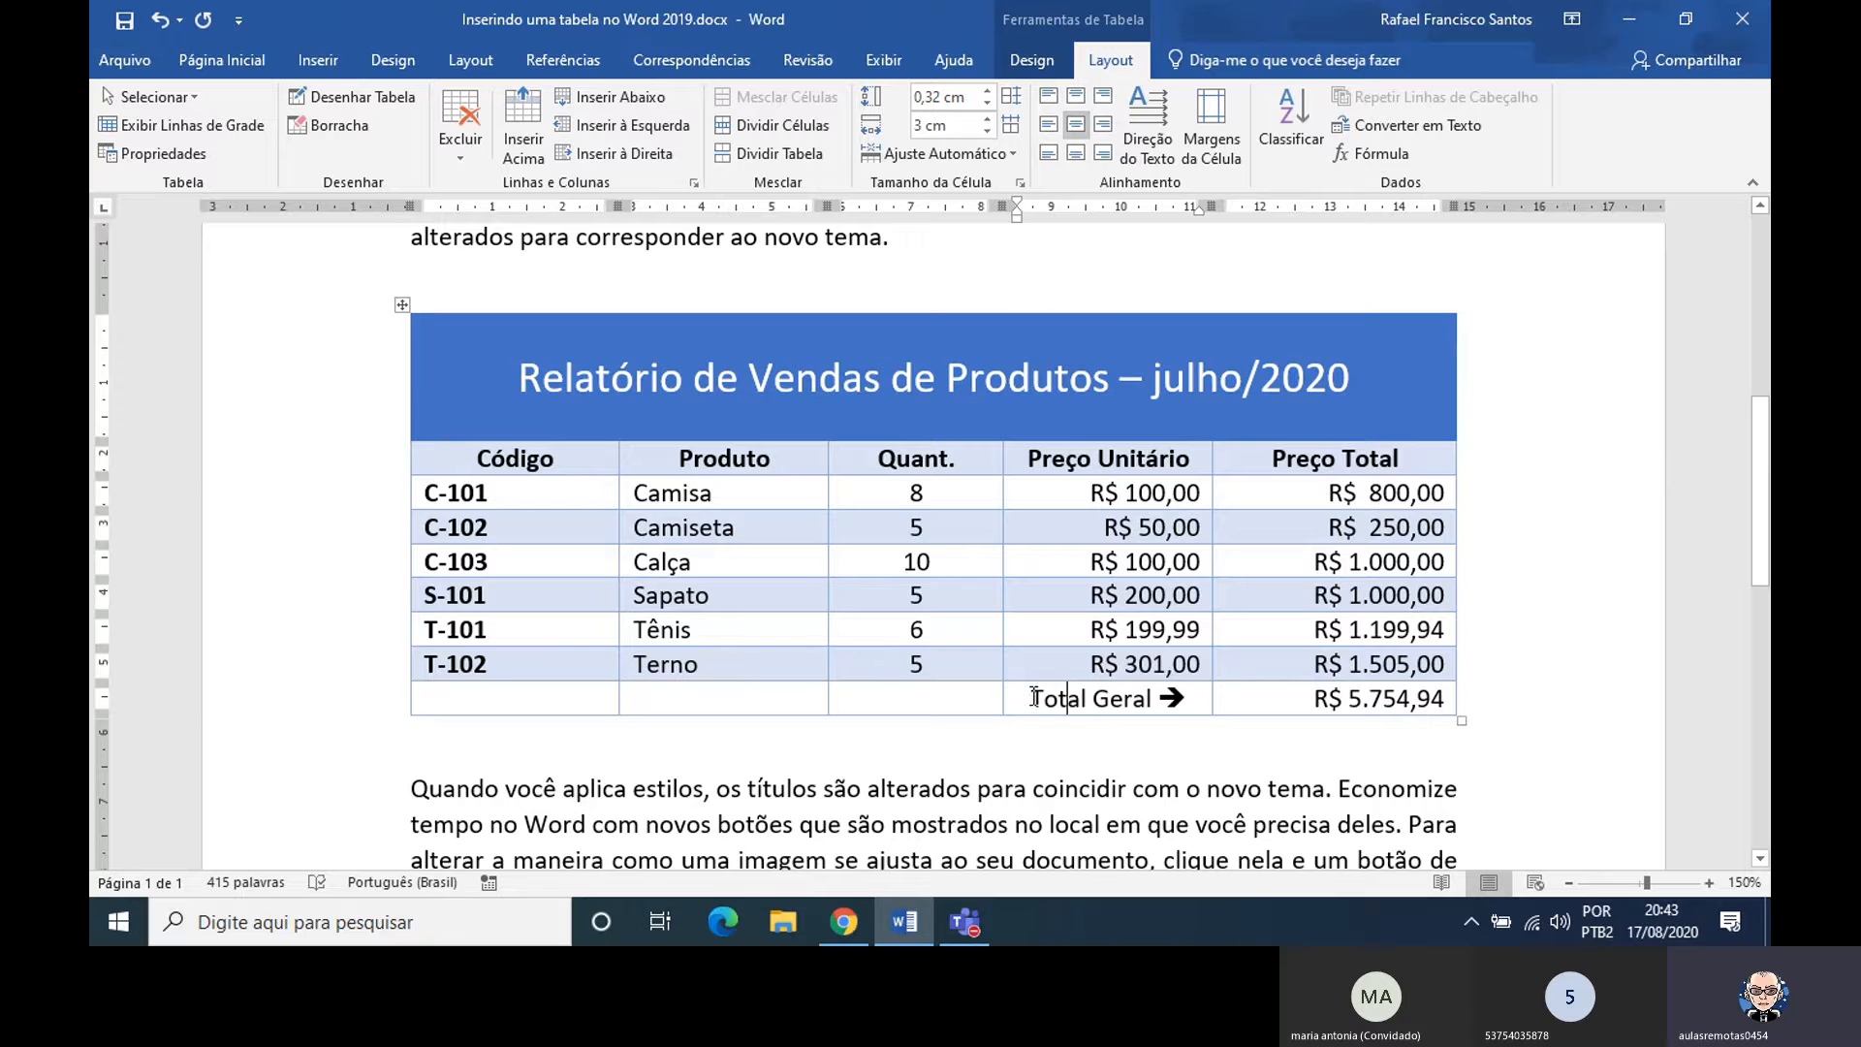
left_click_drag(1035, 696, 1126, 702)
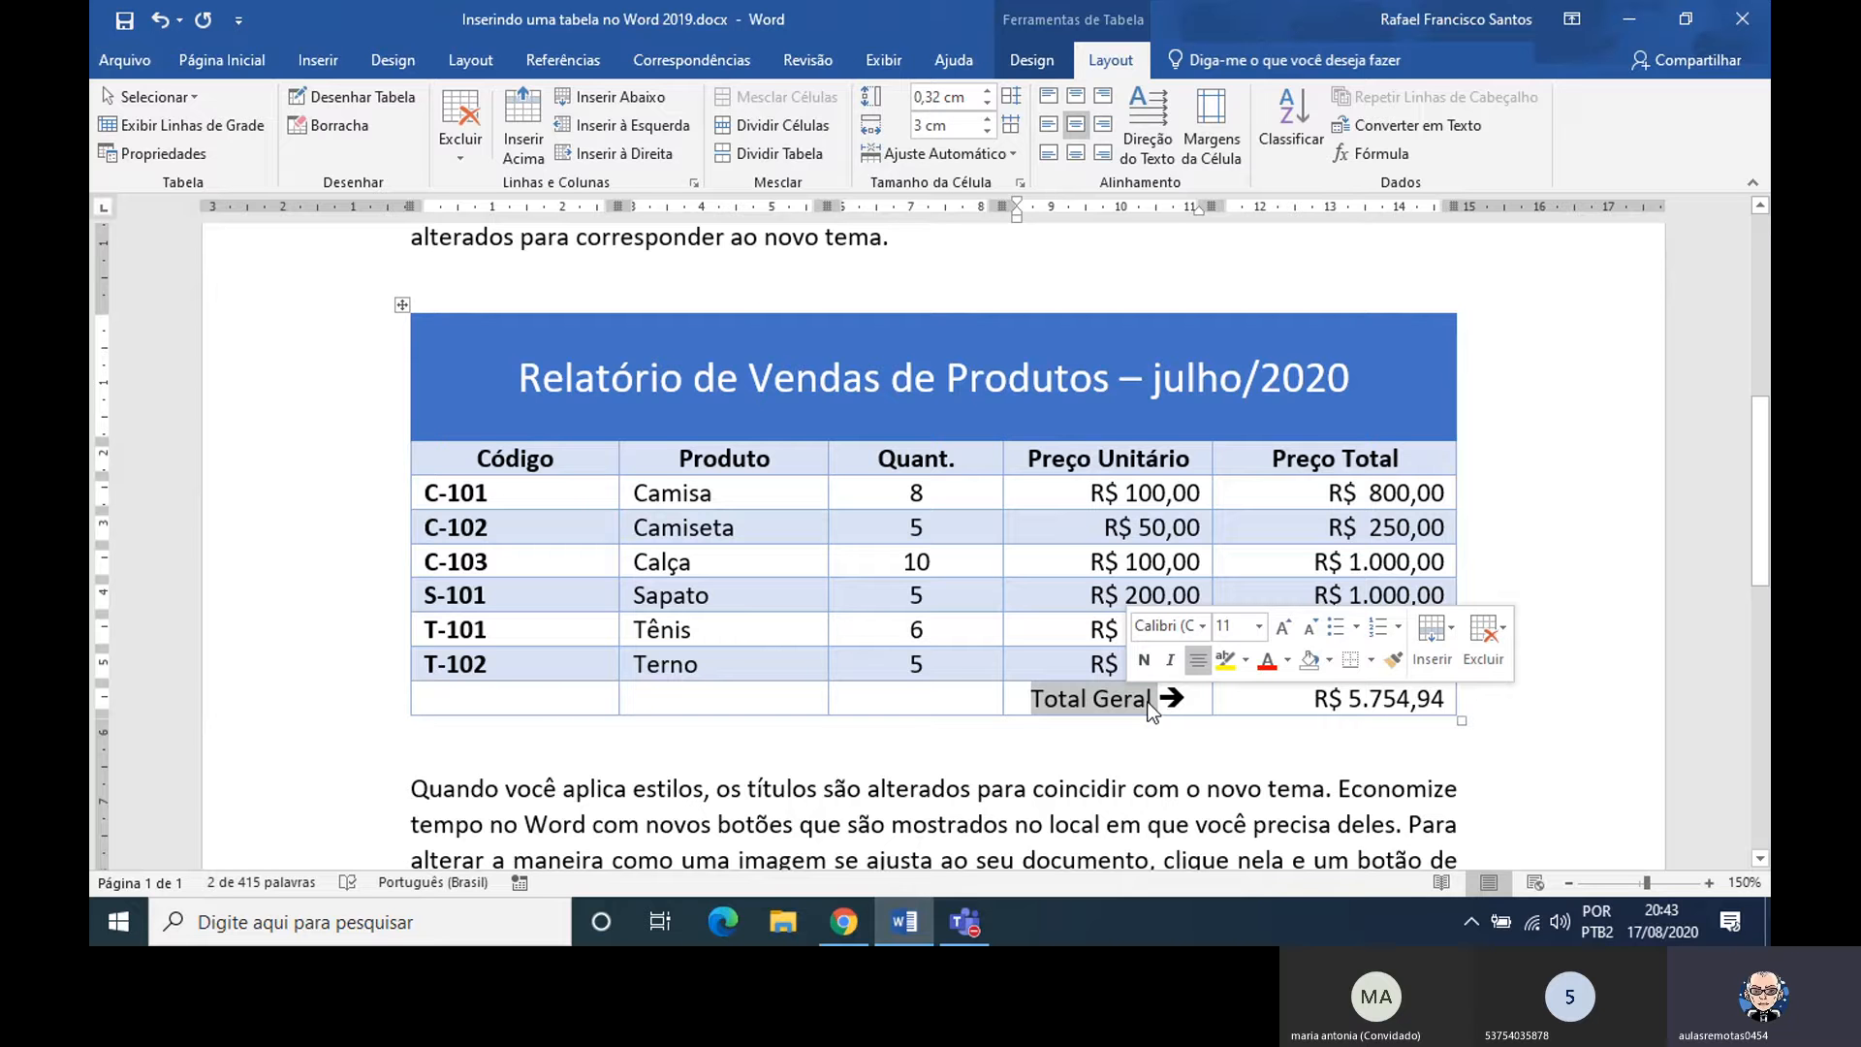
left_click(1143, 660)
left_click(1162, 700)
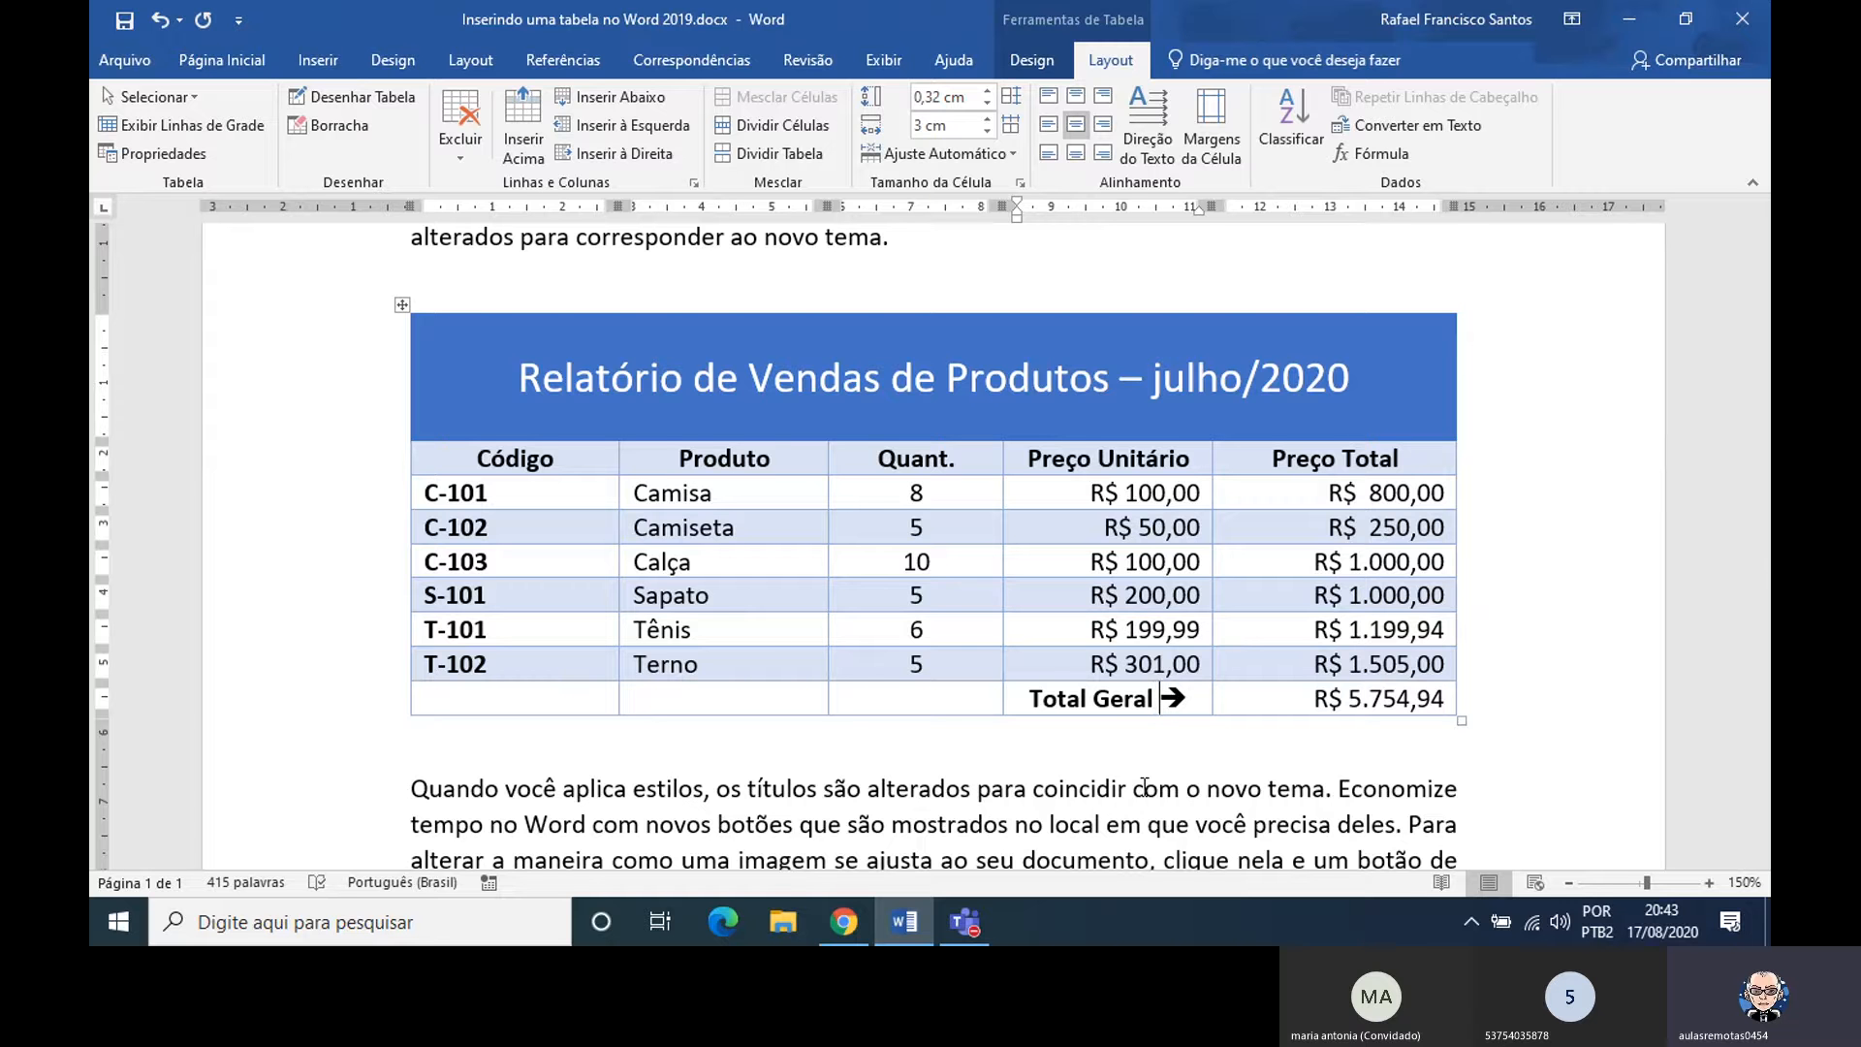
Try entering a first name and the character sequence ==> in the empty cell below Terno, and erase the characters
left_click(722, 696)
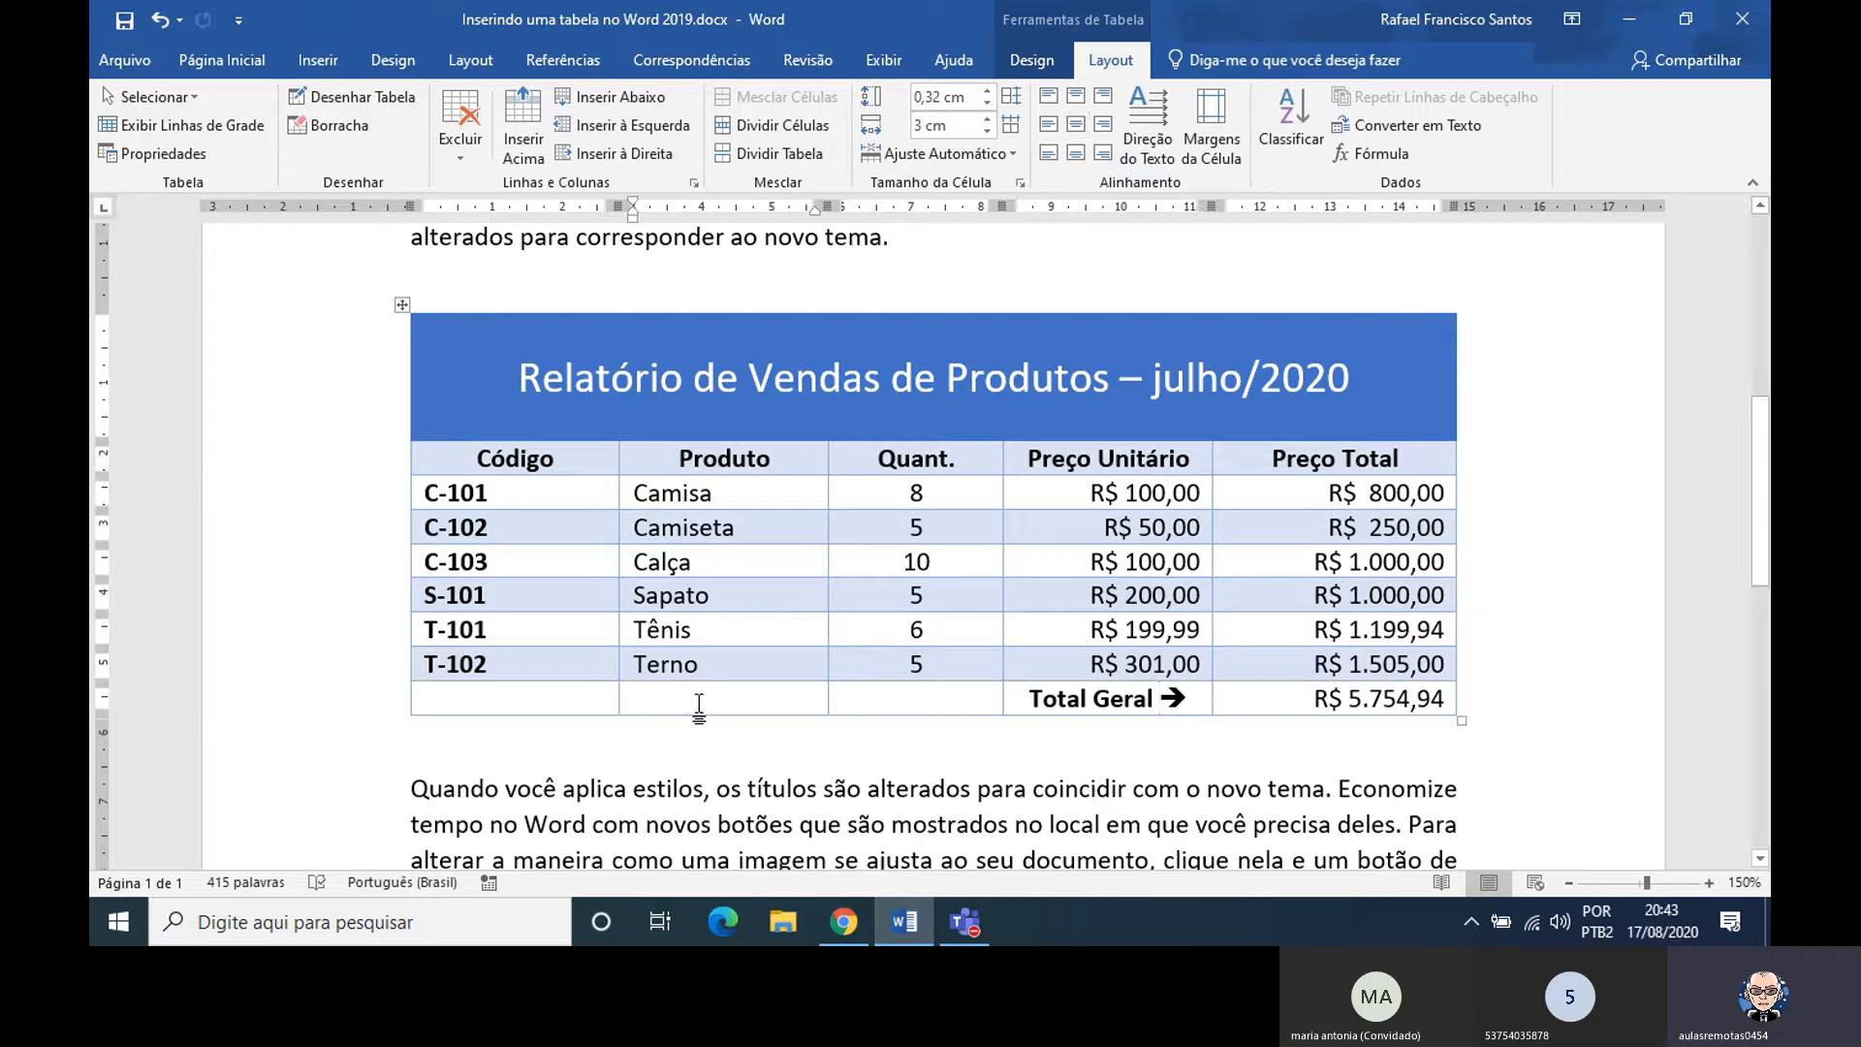
type("R")
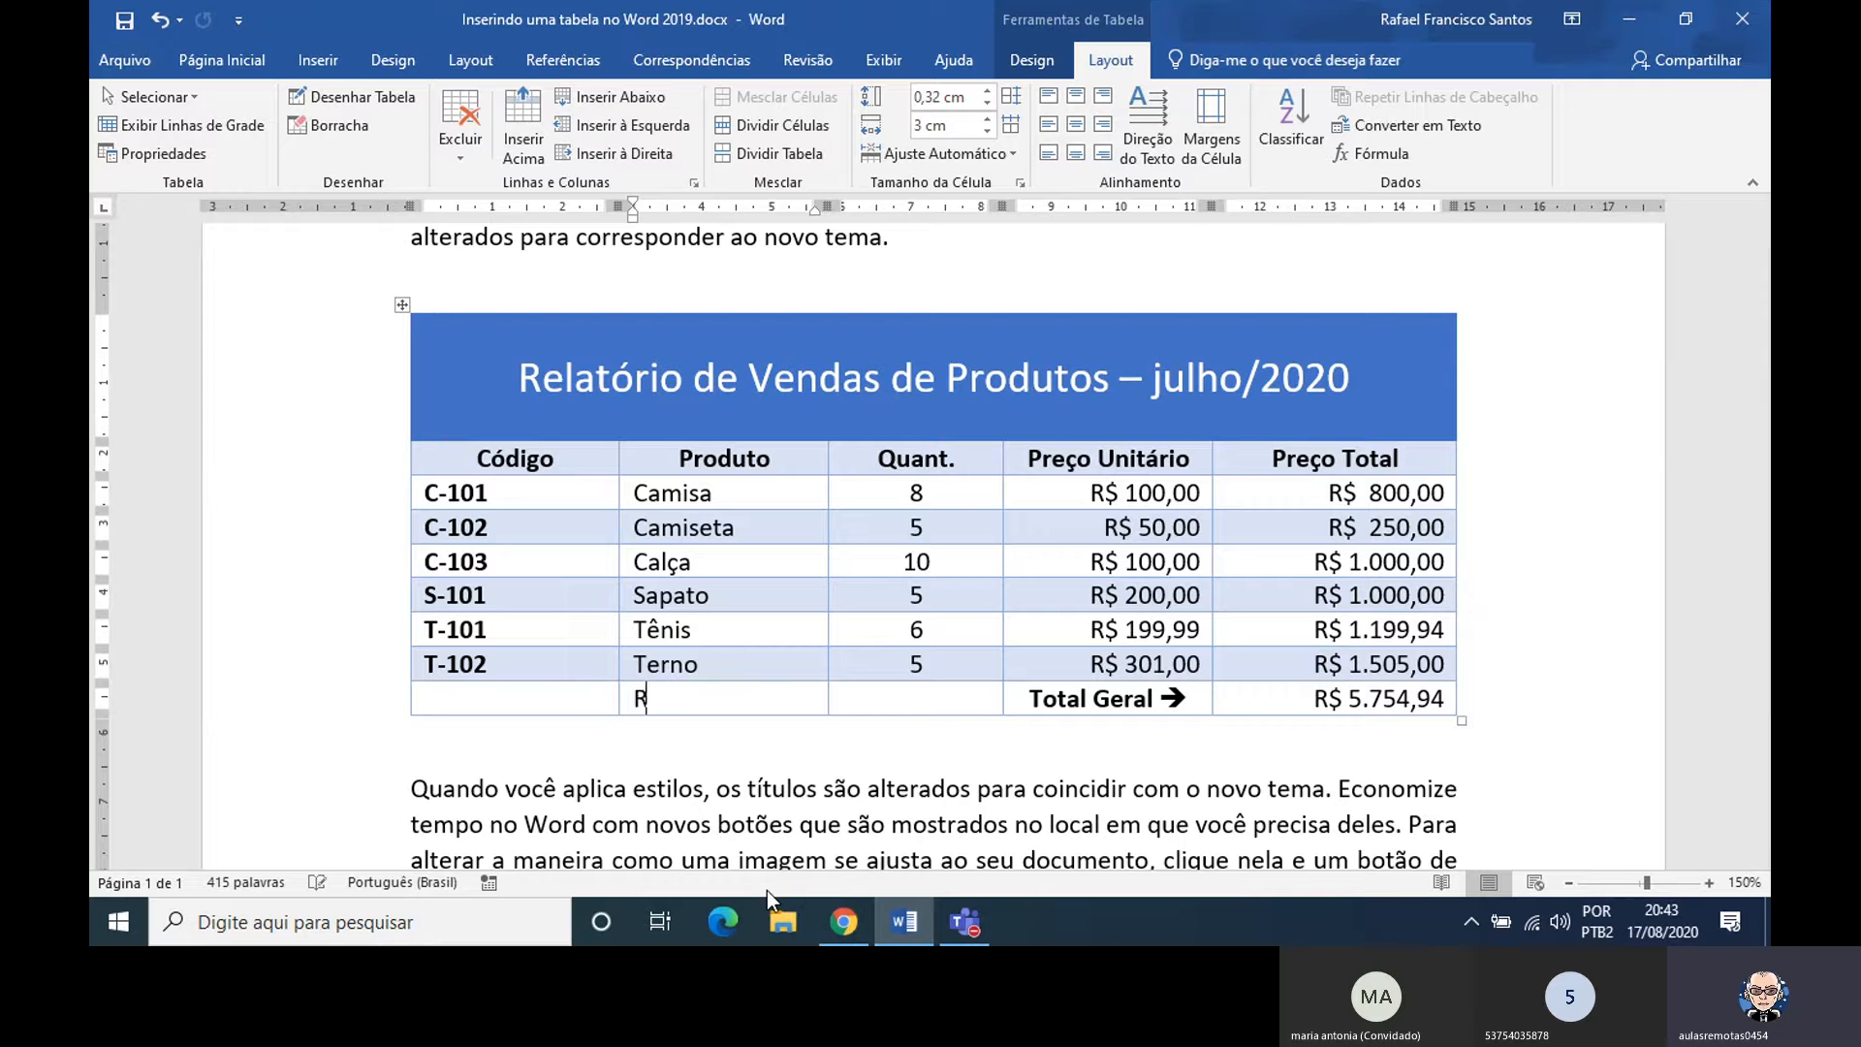
type("afael==>")
key("ctrl+z")
key("BackSpace")
key("BackSpace")
key("BackSpace")
key("BackSpace")
key("BackSpace")
key("BackSpace")
key("BackSpace")
key("BackSpace")
key("BackSpace")
type("=")
key("Left")
key("Left")
key("Right")
key("Left")
key("Right")
key("Right")
key("Right")
key("Left")
key("BackSpace")
key("BackSpace")
key("Left")
Try entering a row of equals signs ending with > in the Código cell of the last row, and erase it
type("=====")
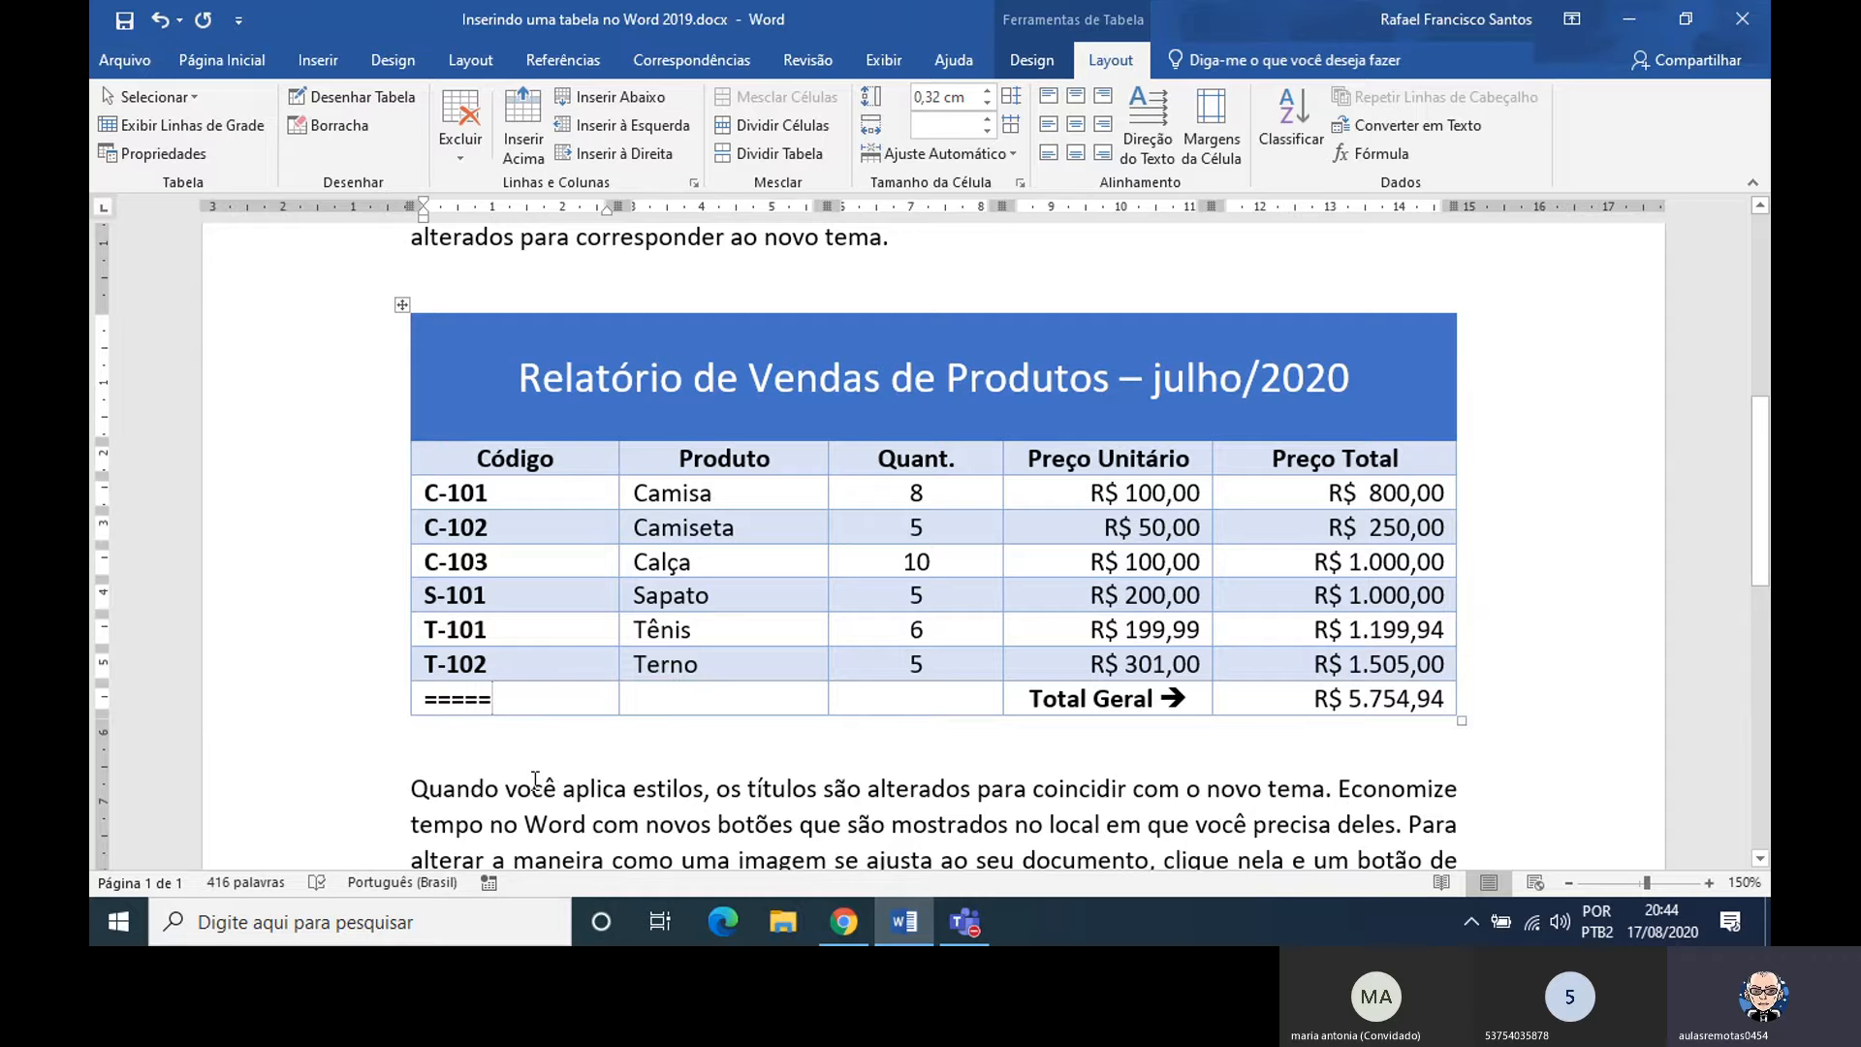
type("==")
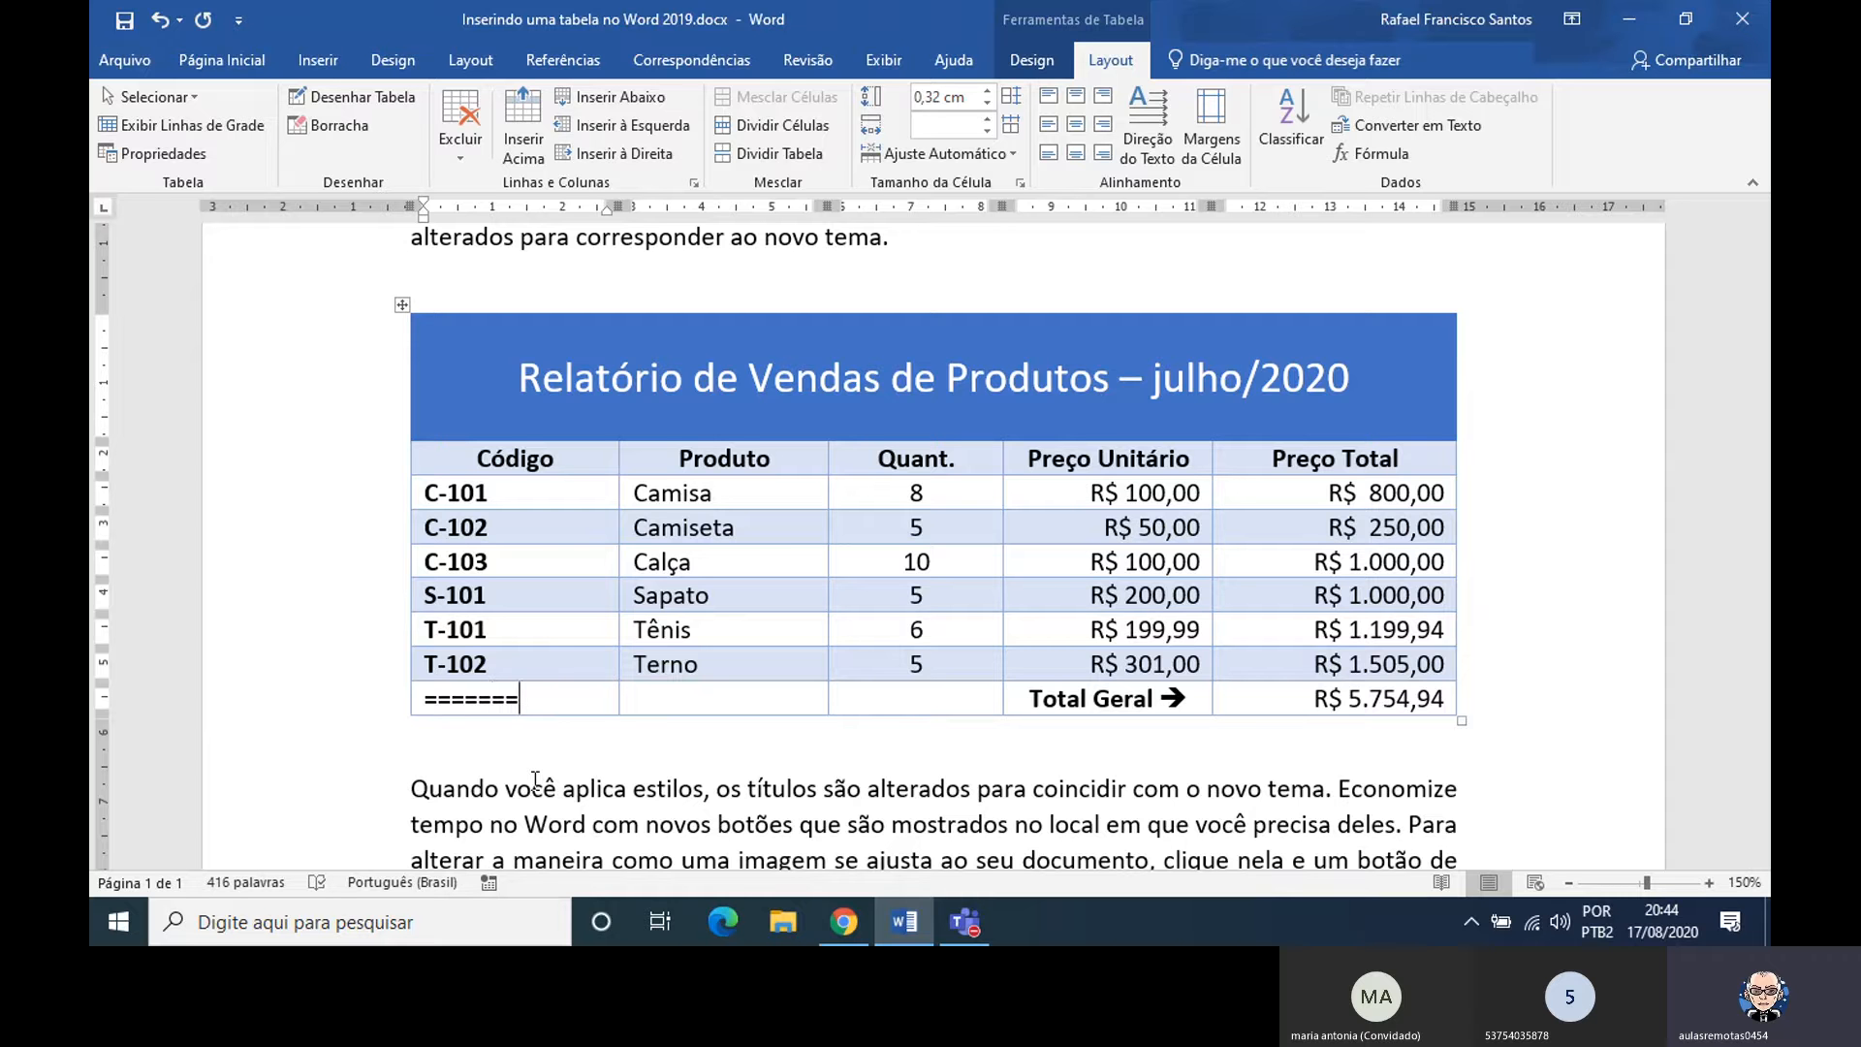
type(">")
key("BackSpace")
key("BackSpace")
key("BackSpace")
key("BackSpace")
key("BackSpace")
key("BackSpace")
Try entering equals signs before and after a ==> arrow in the Produto cell of the last row, and clear the cell
key("Tab")
type("===")
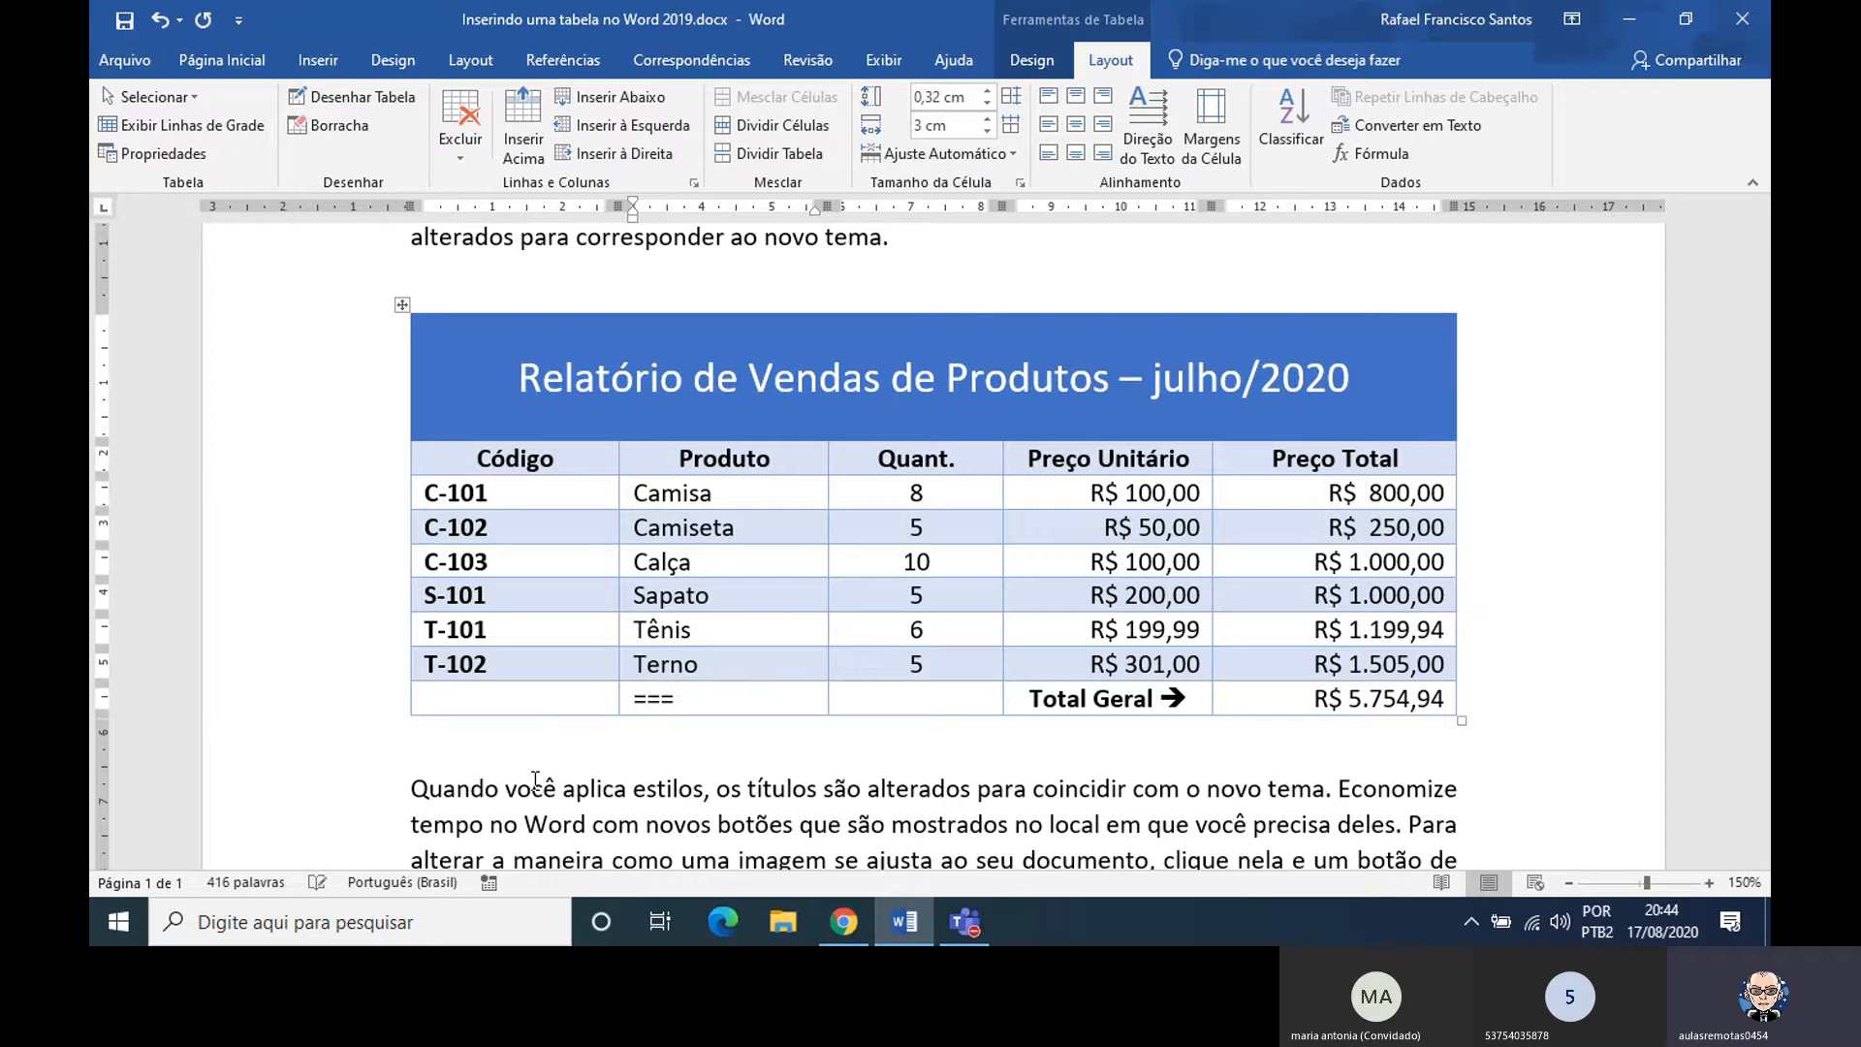
type("   ==")
type(">")
type("==")
key("Left")
key("Left")
key("Left")
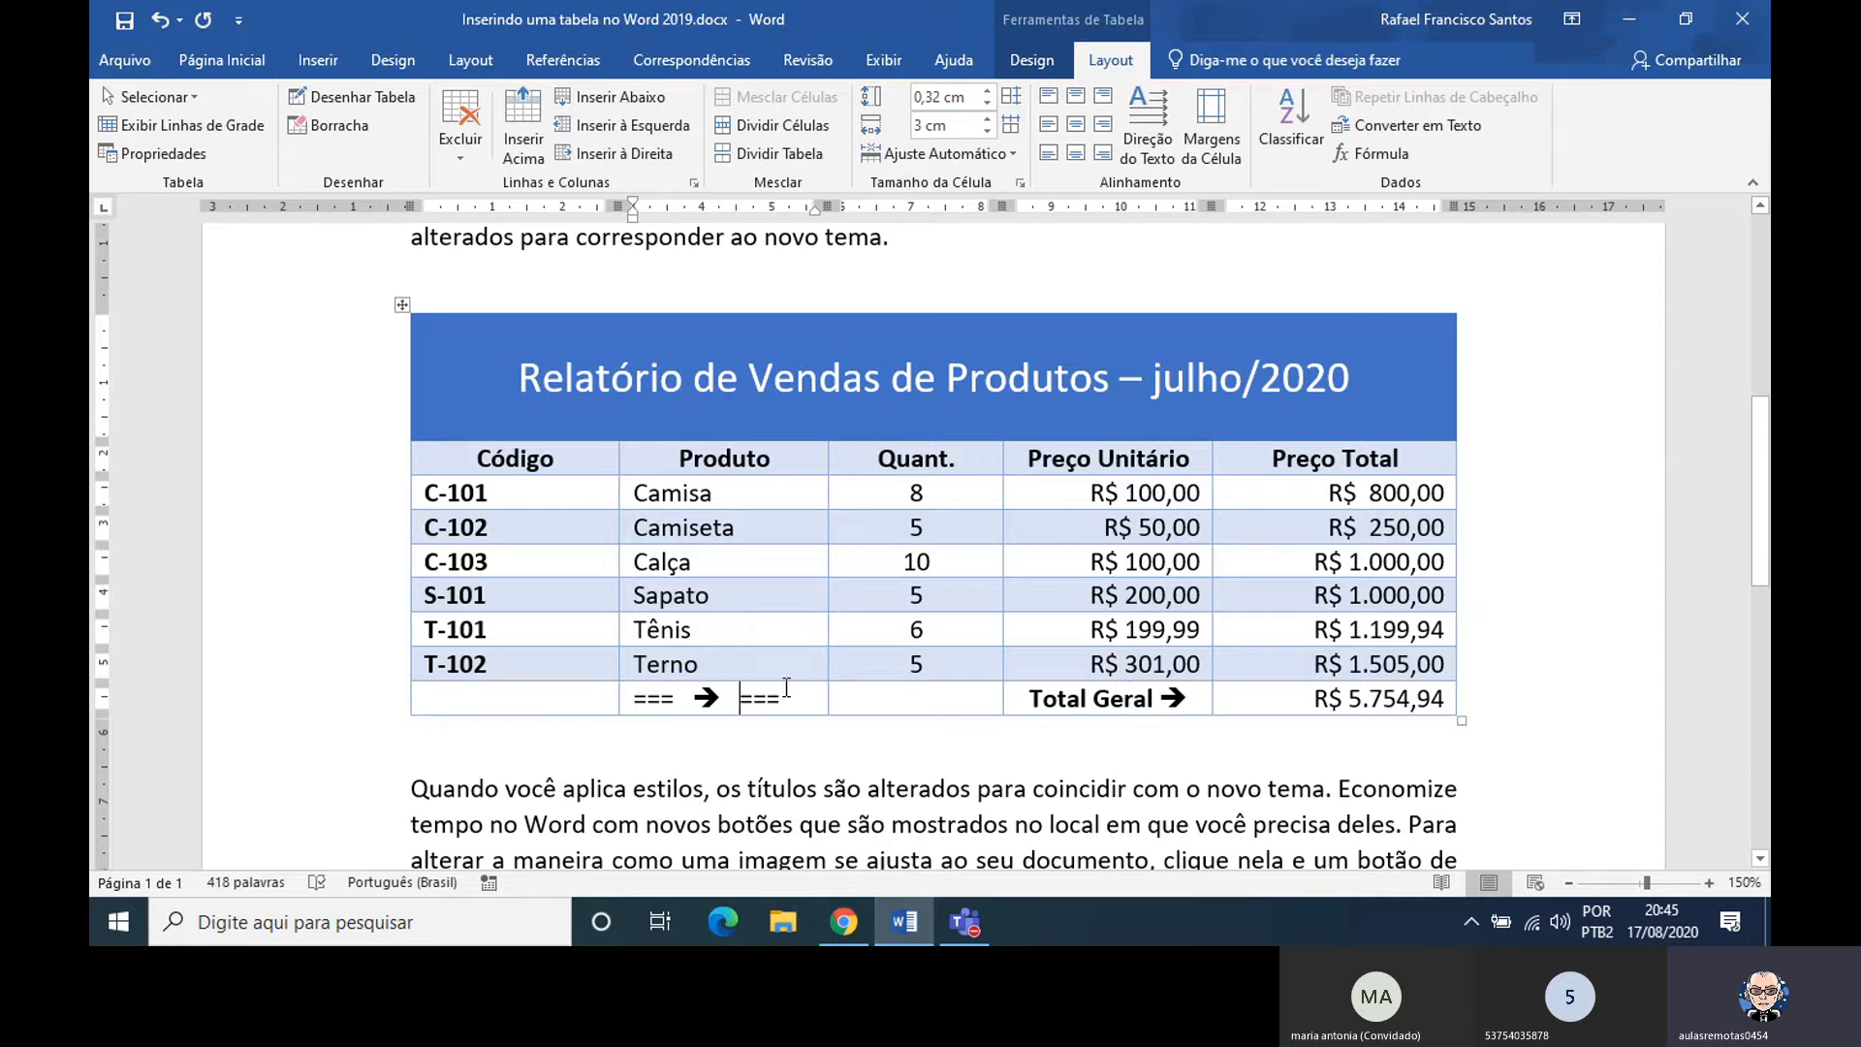
key("BackSpace")
key("BackSpace")
key("BackSpace")
key("BackSpace")
key("BackSpace")
key("BackSpace")
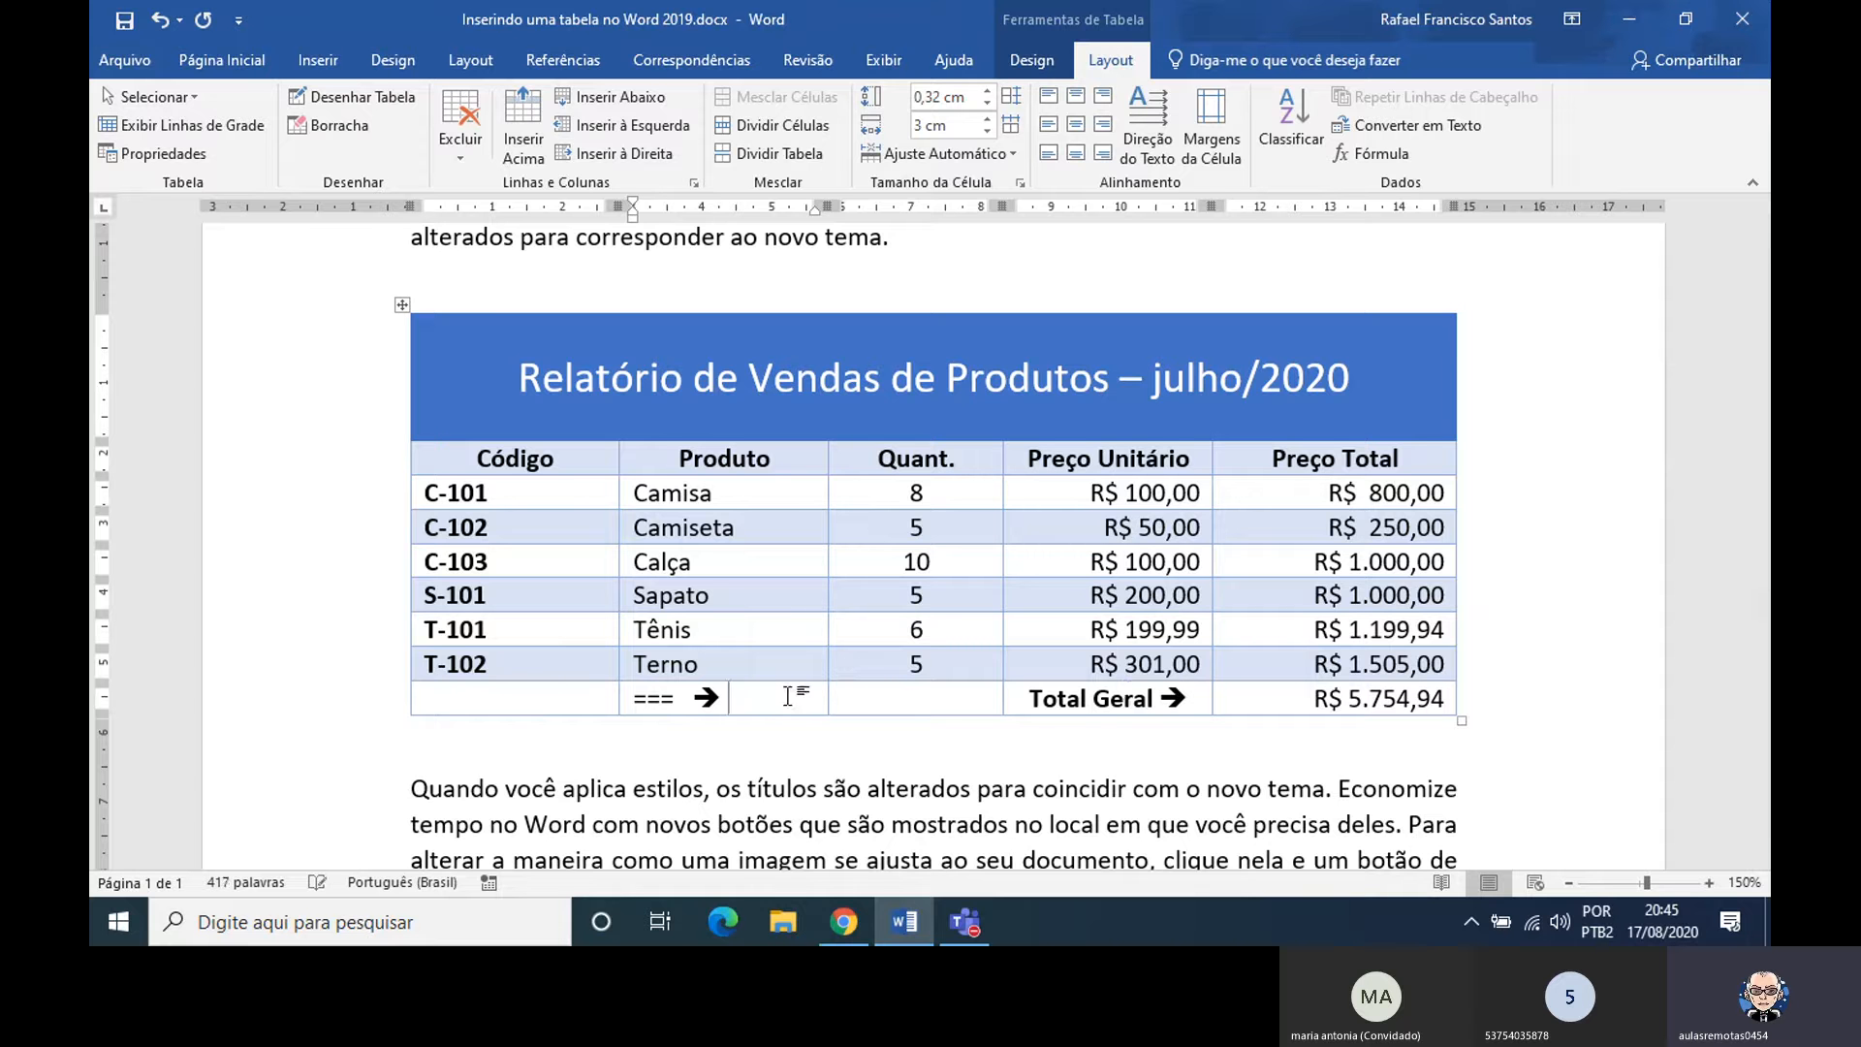
key("BackSpace")
key("BackSpace")
key("BackSpace")
key("BackSpace")
key("BackSpace")
Try converting the document title Inserindo uma tabela no Word 2019 to uppercase, and undo the case change
left_click_drag(1760, 482, 1729, 276)
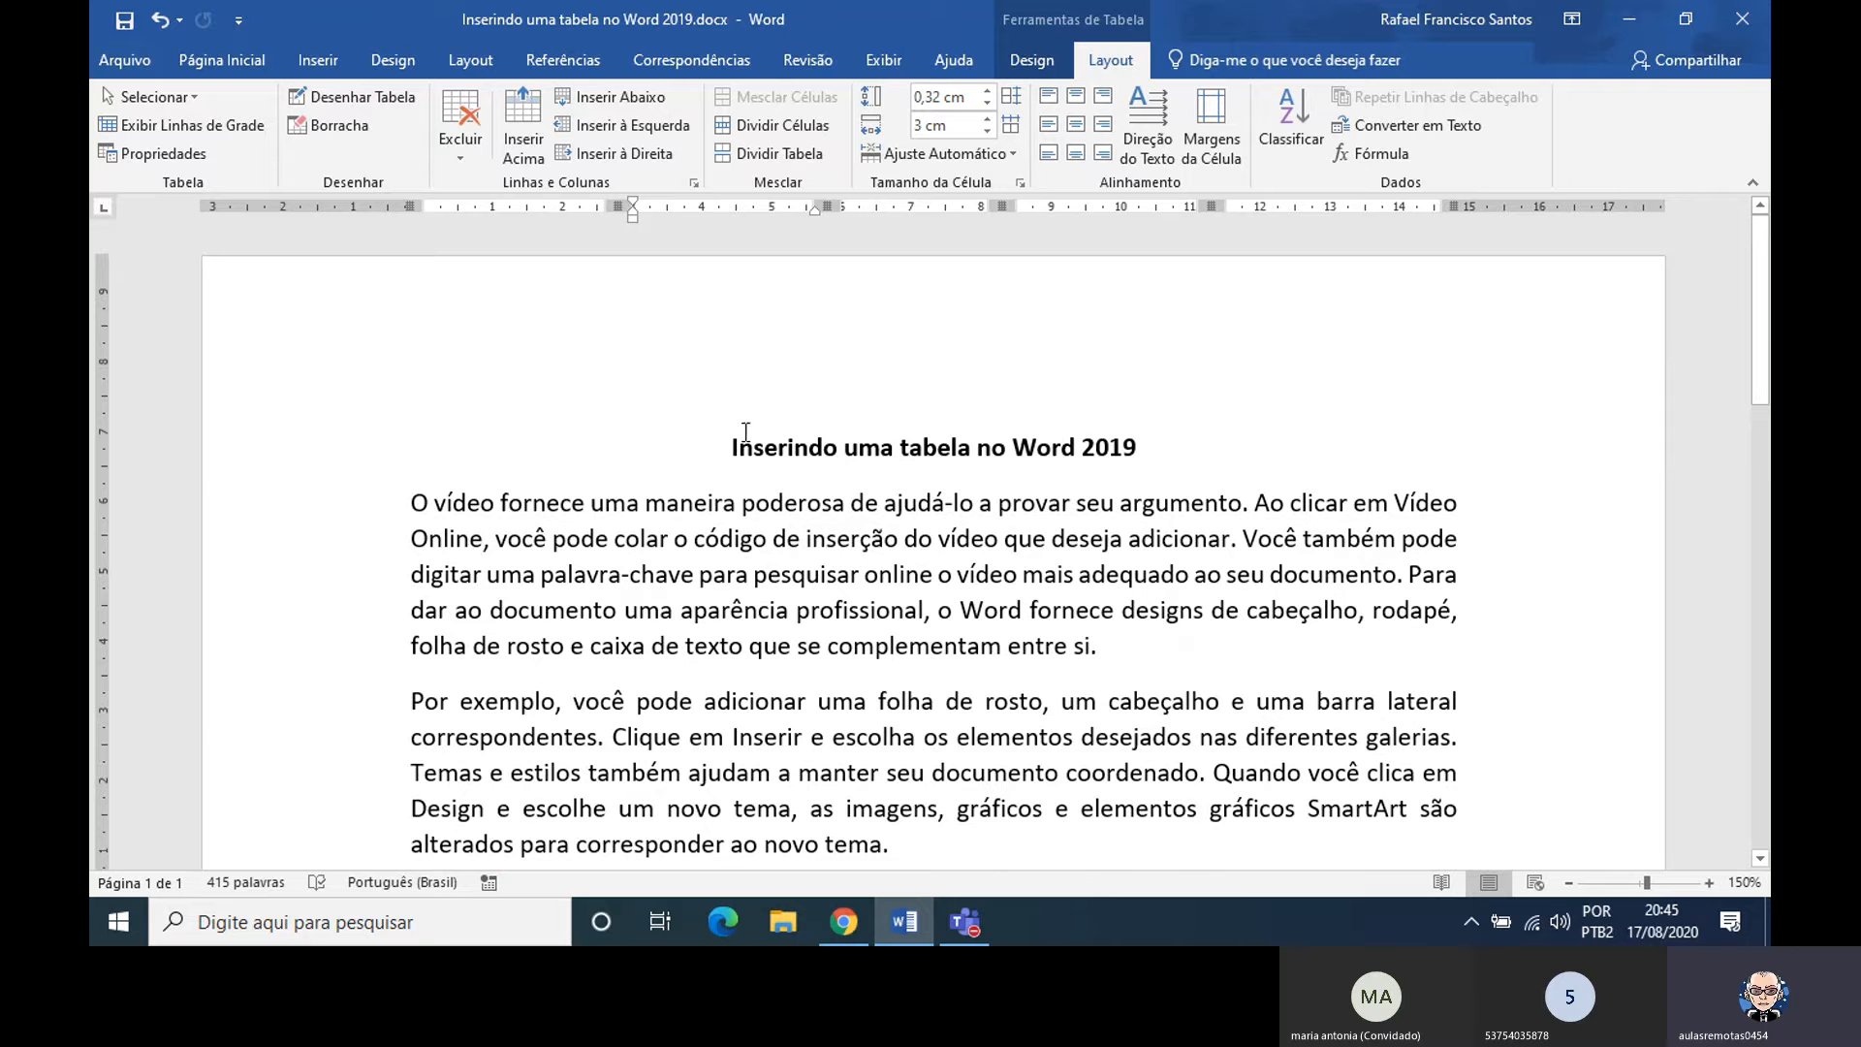
left_click_drag(734, 444, 1117, 445)
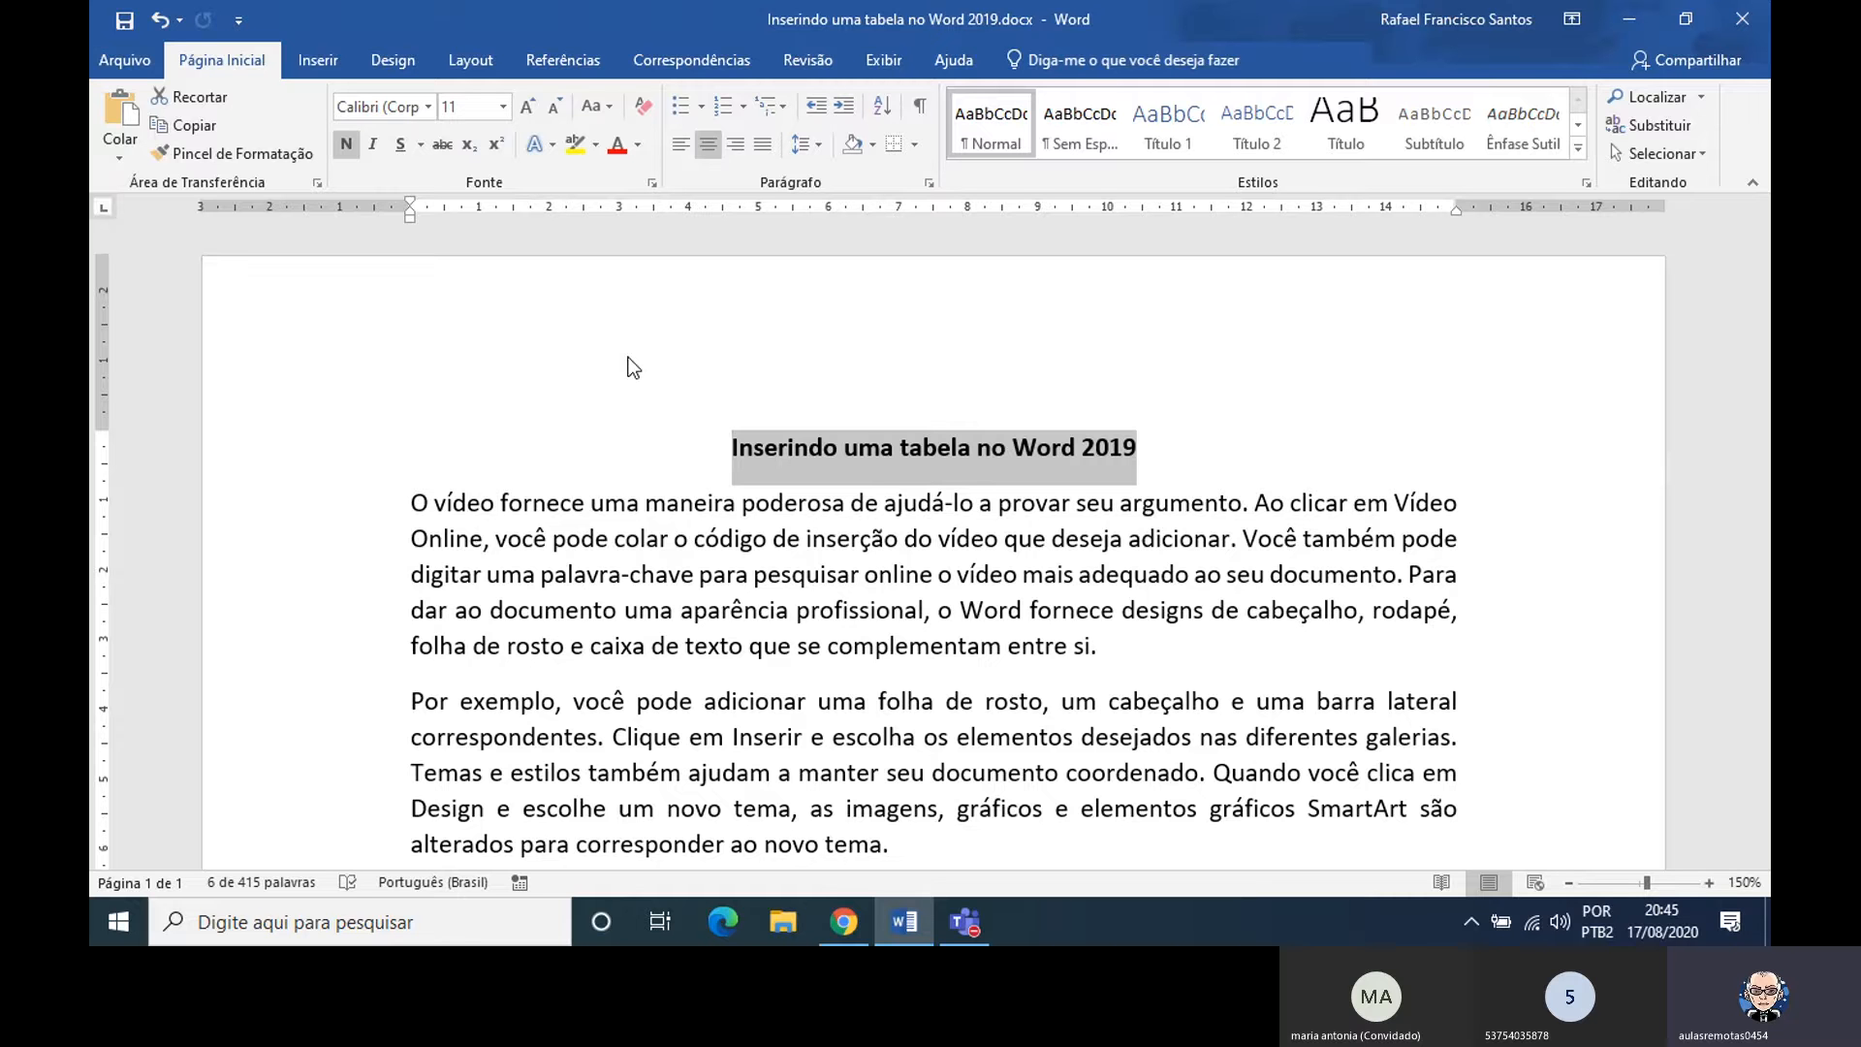
key("shift+F3")
key("shift+F3")
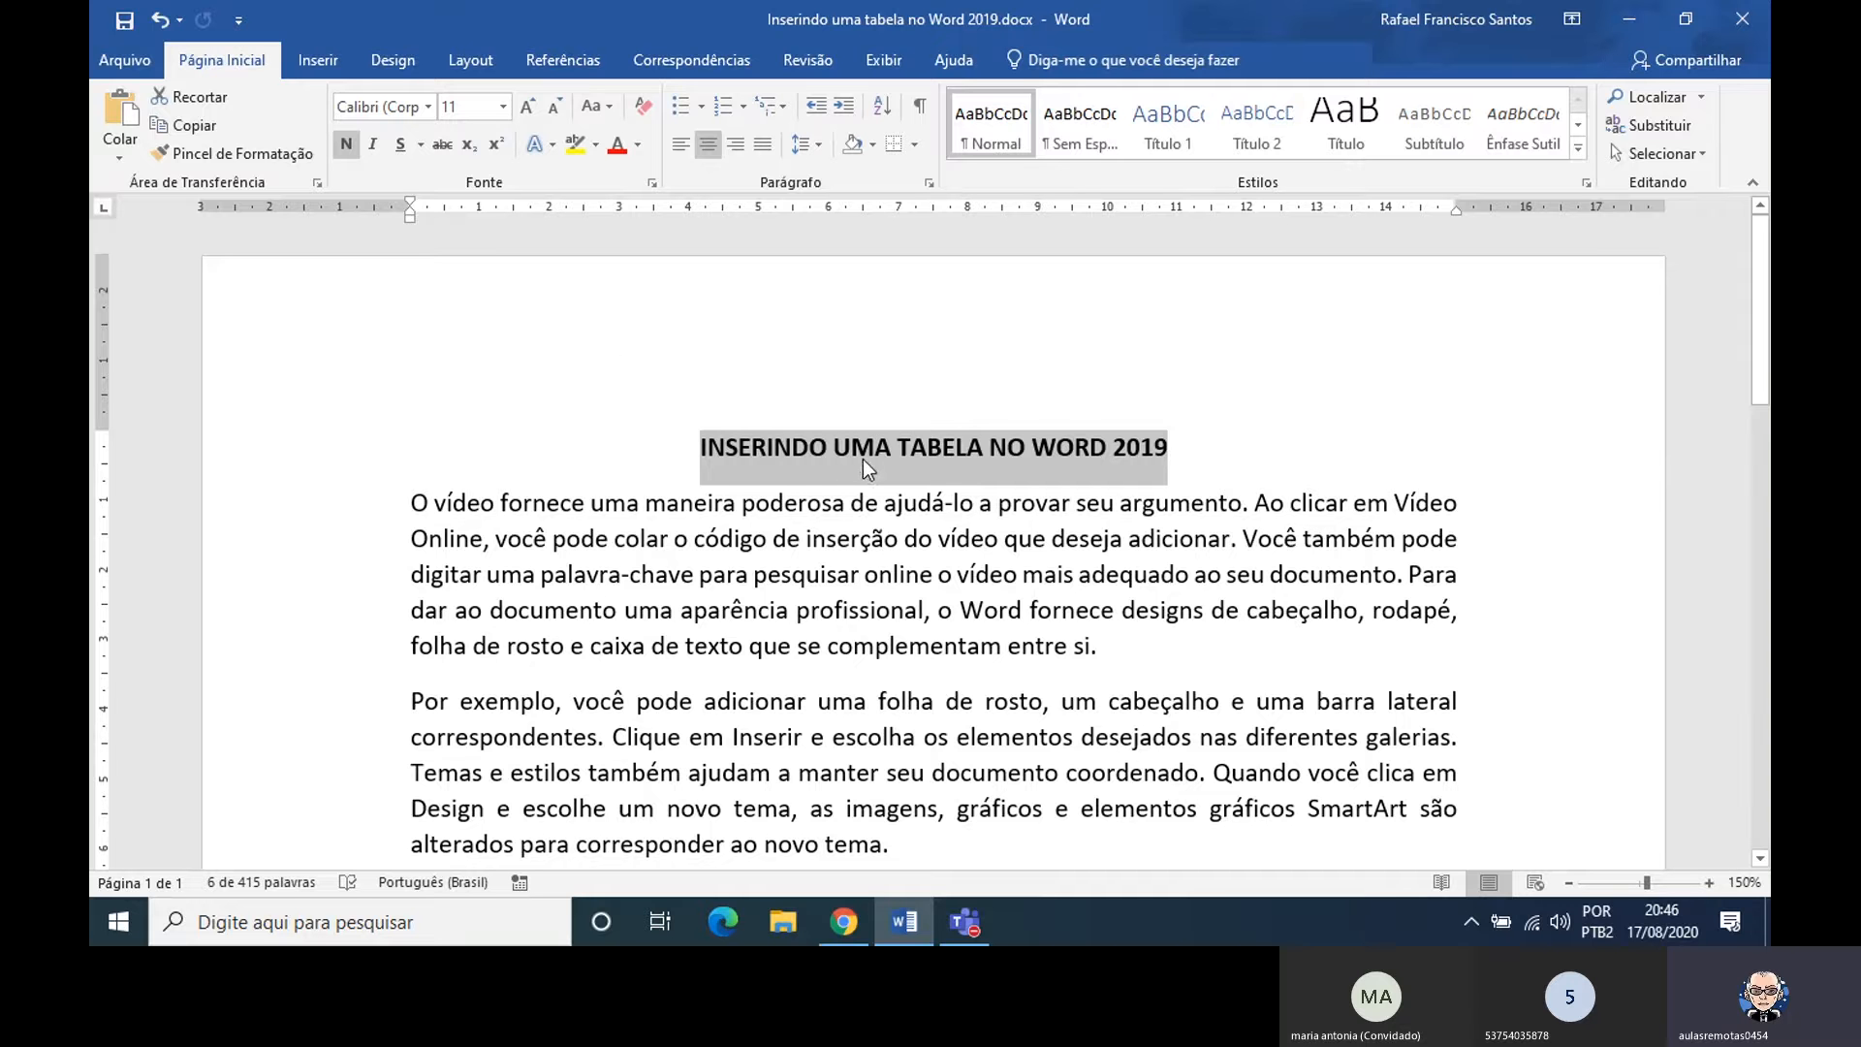
key("ctrl+z")
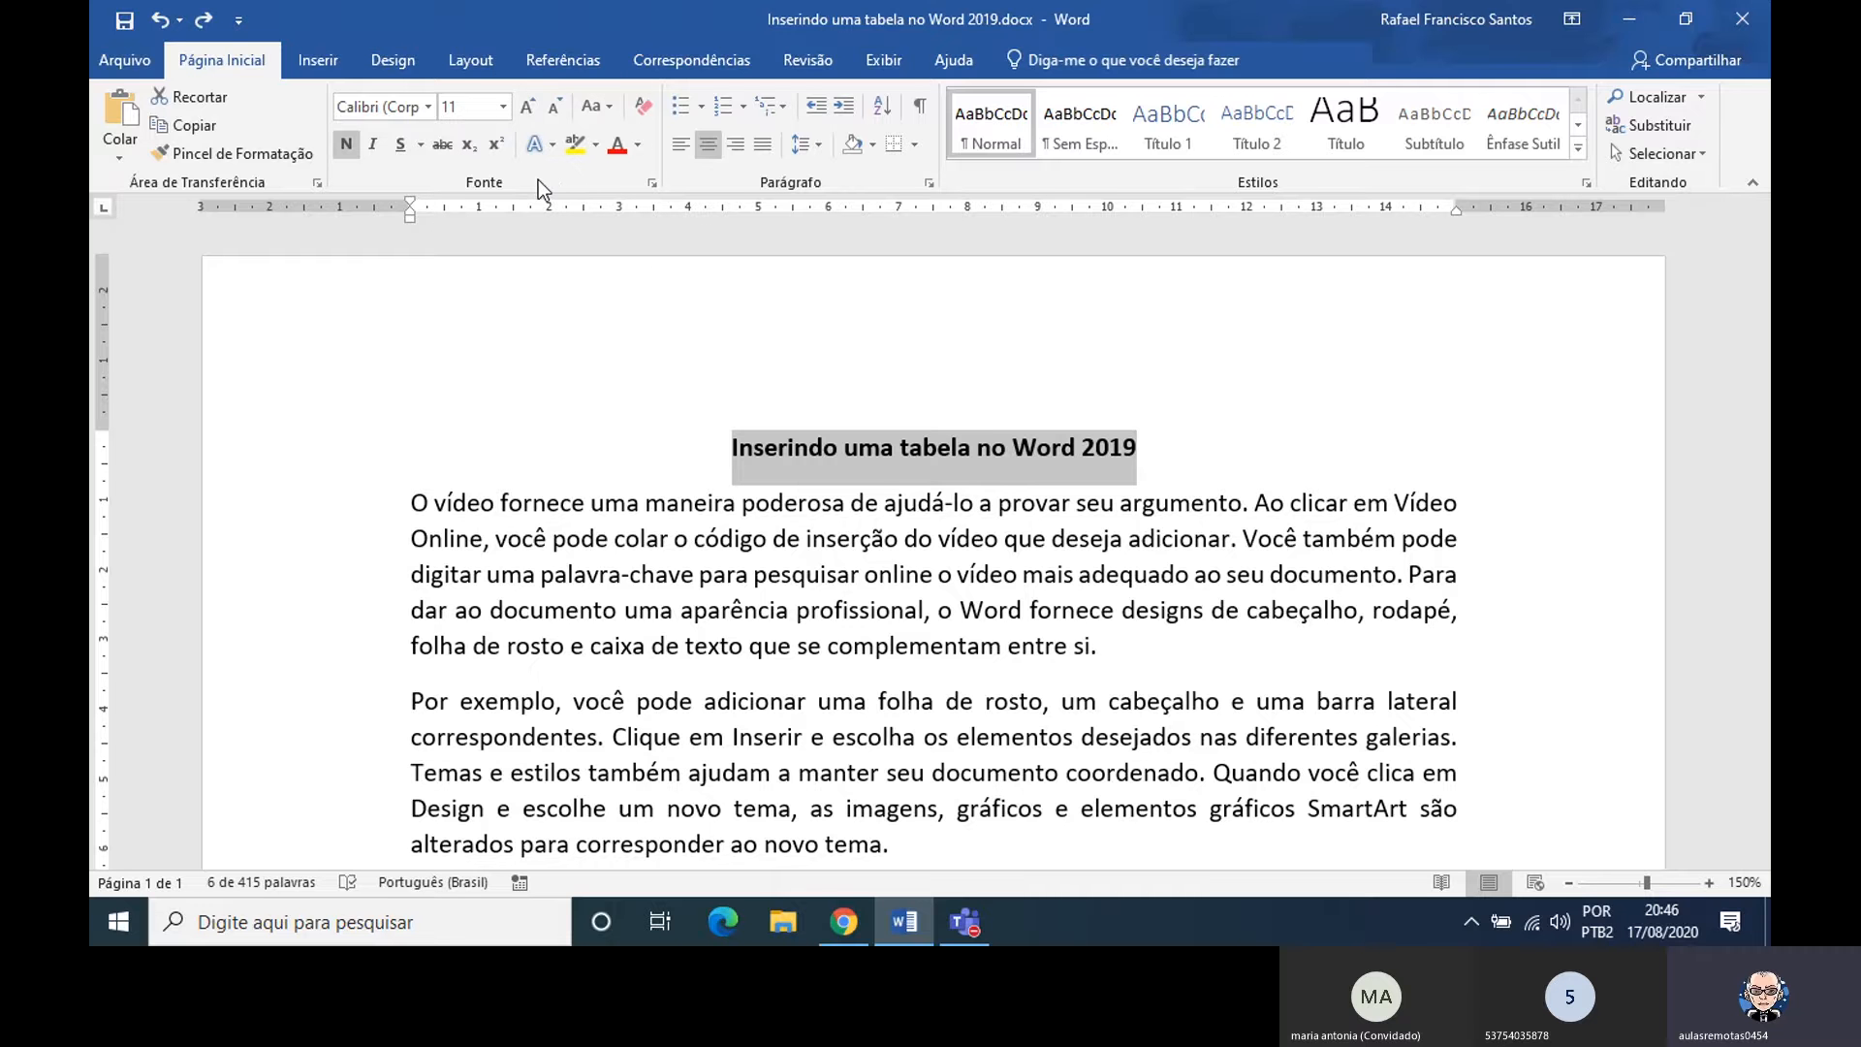
Format the document title with a dark red font color, a blue double underline and the all caps effect
left_click(654, 184)
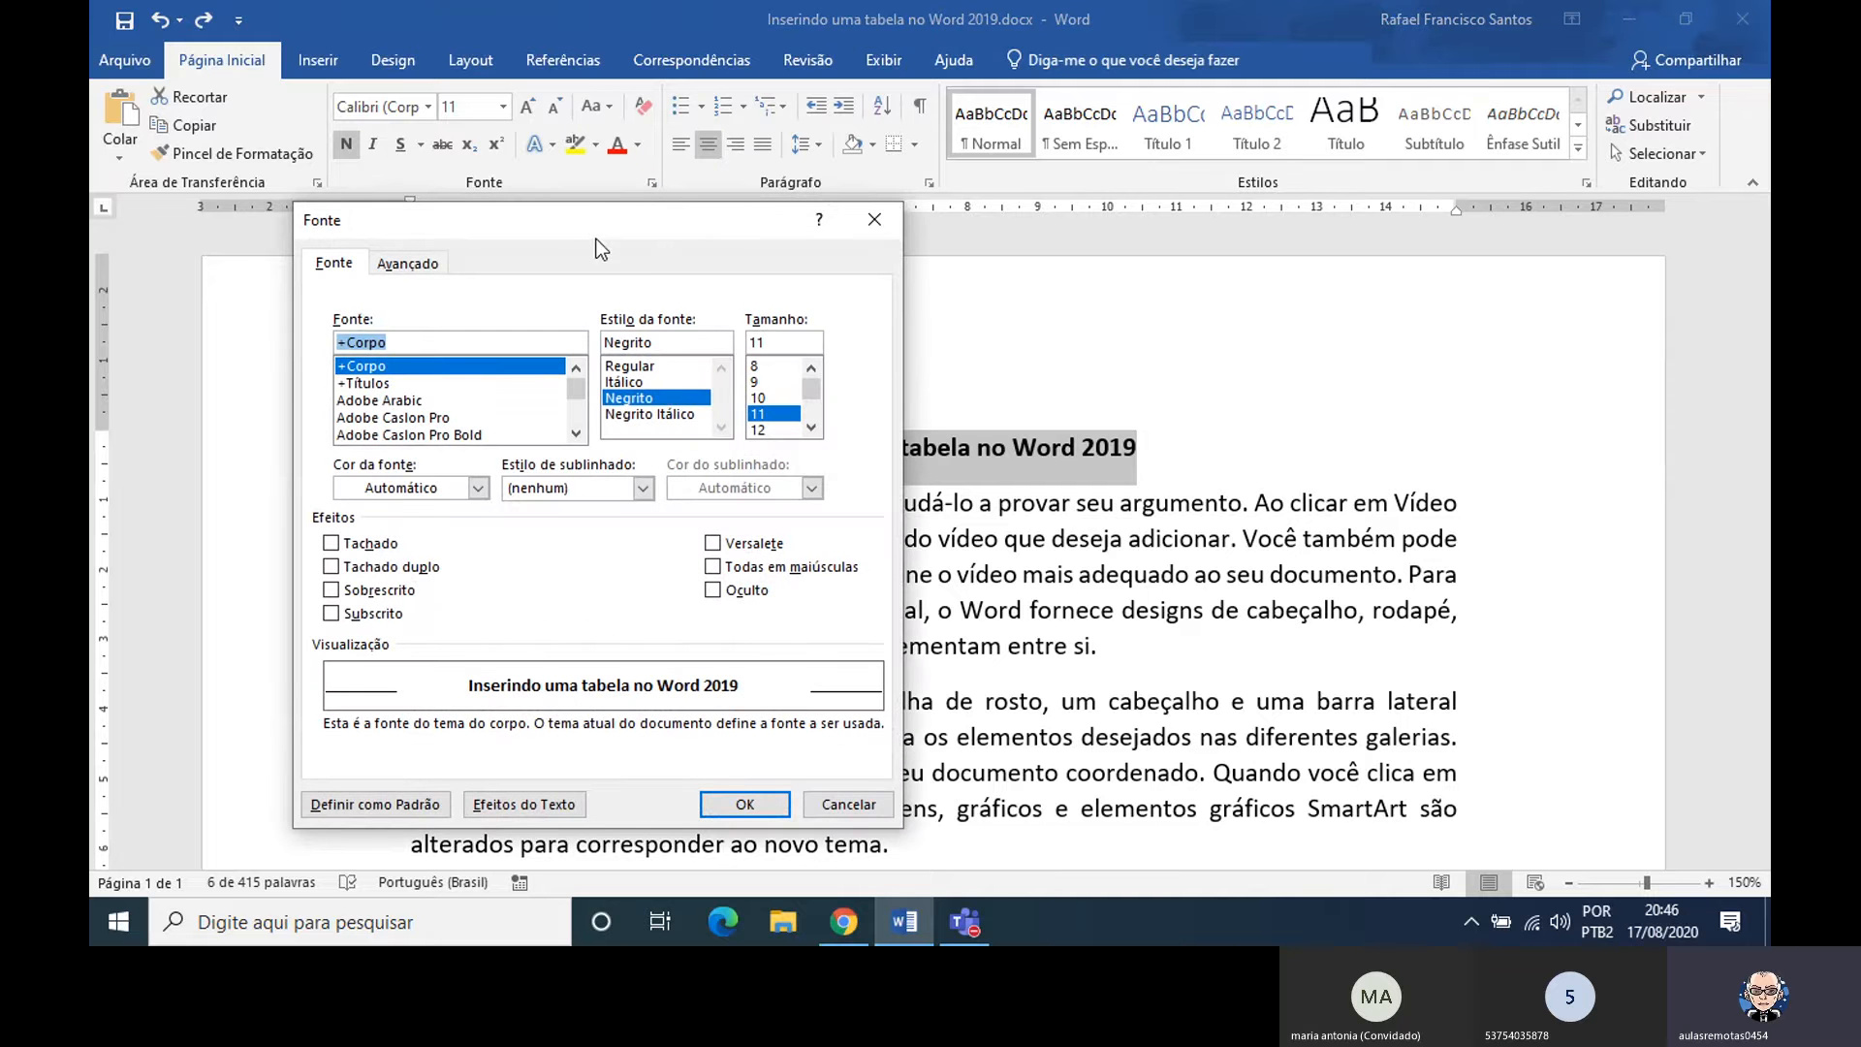
left_click_drag(578, 221, 1254, 263)
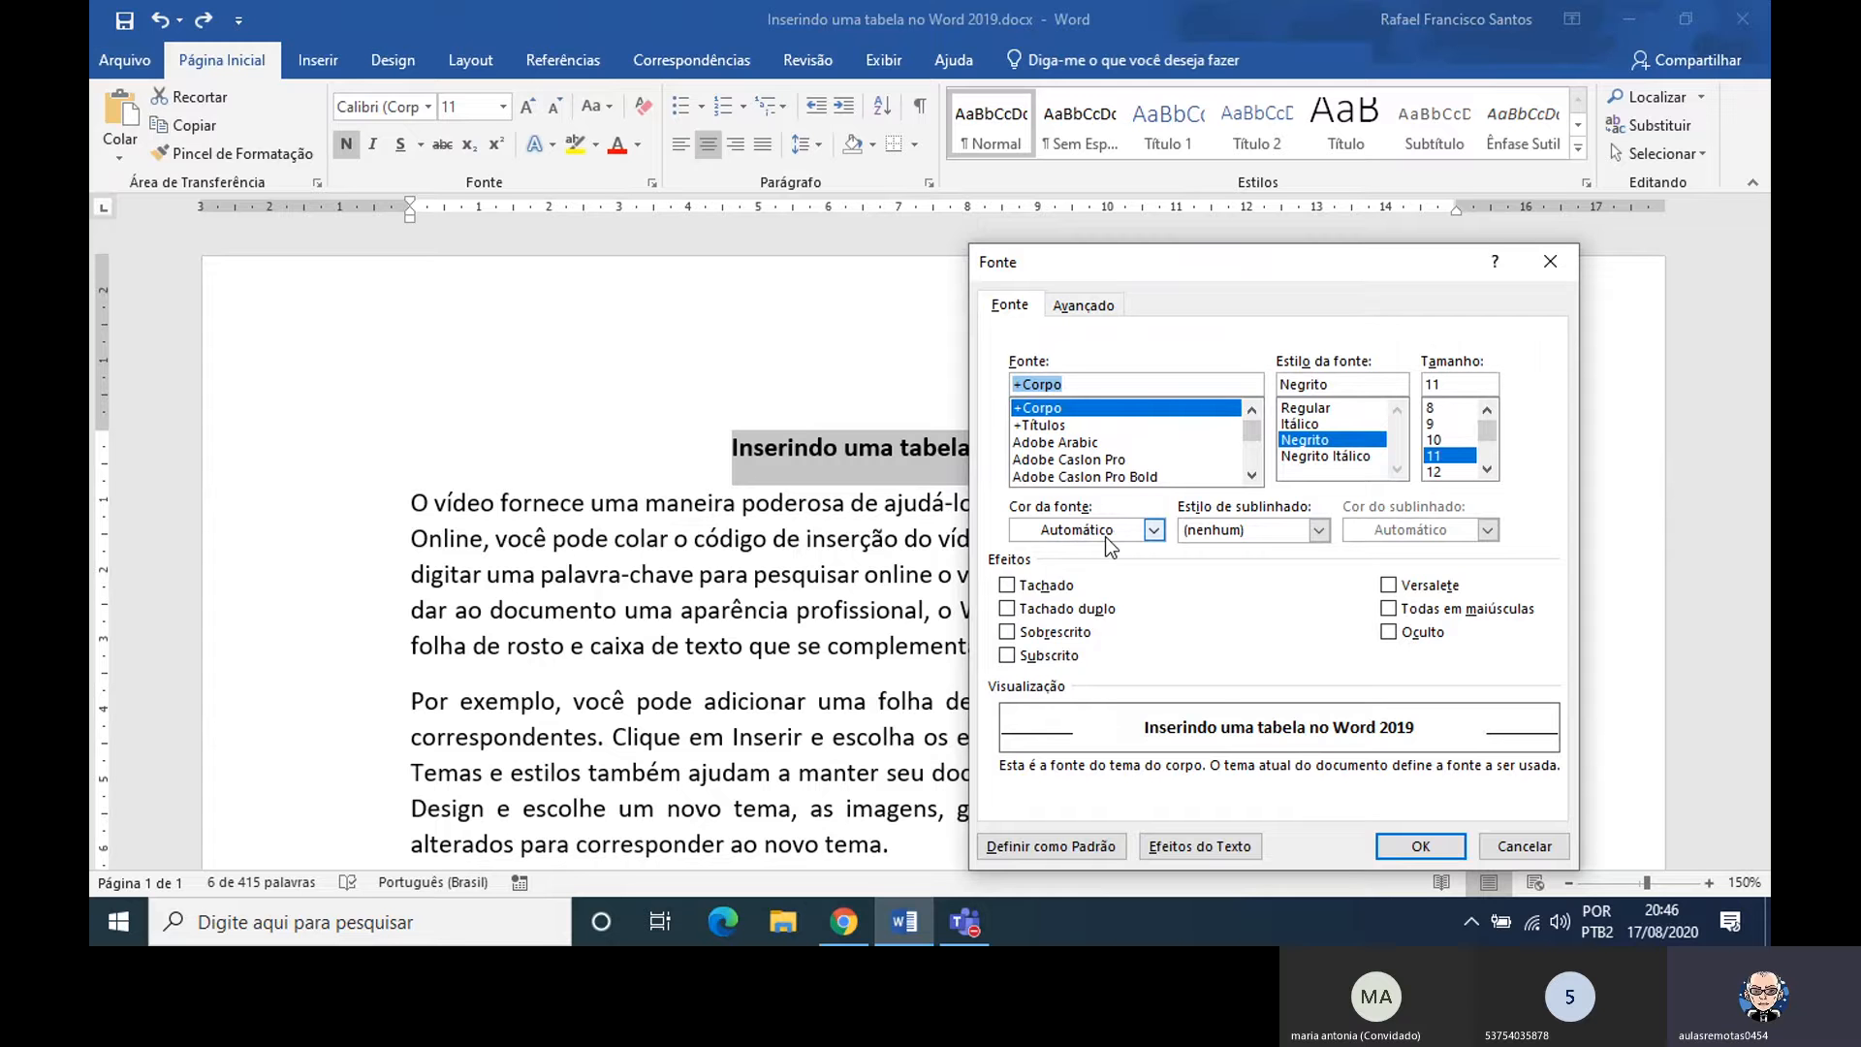
left_click(1153, 530)
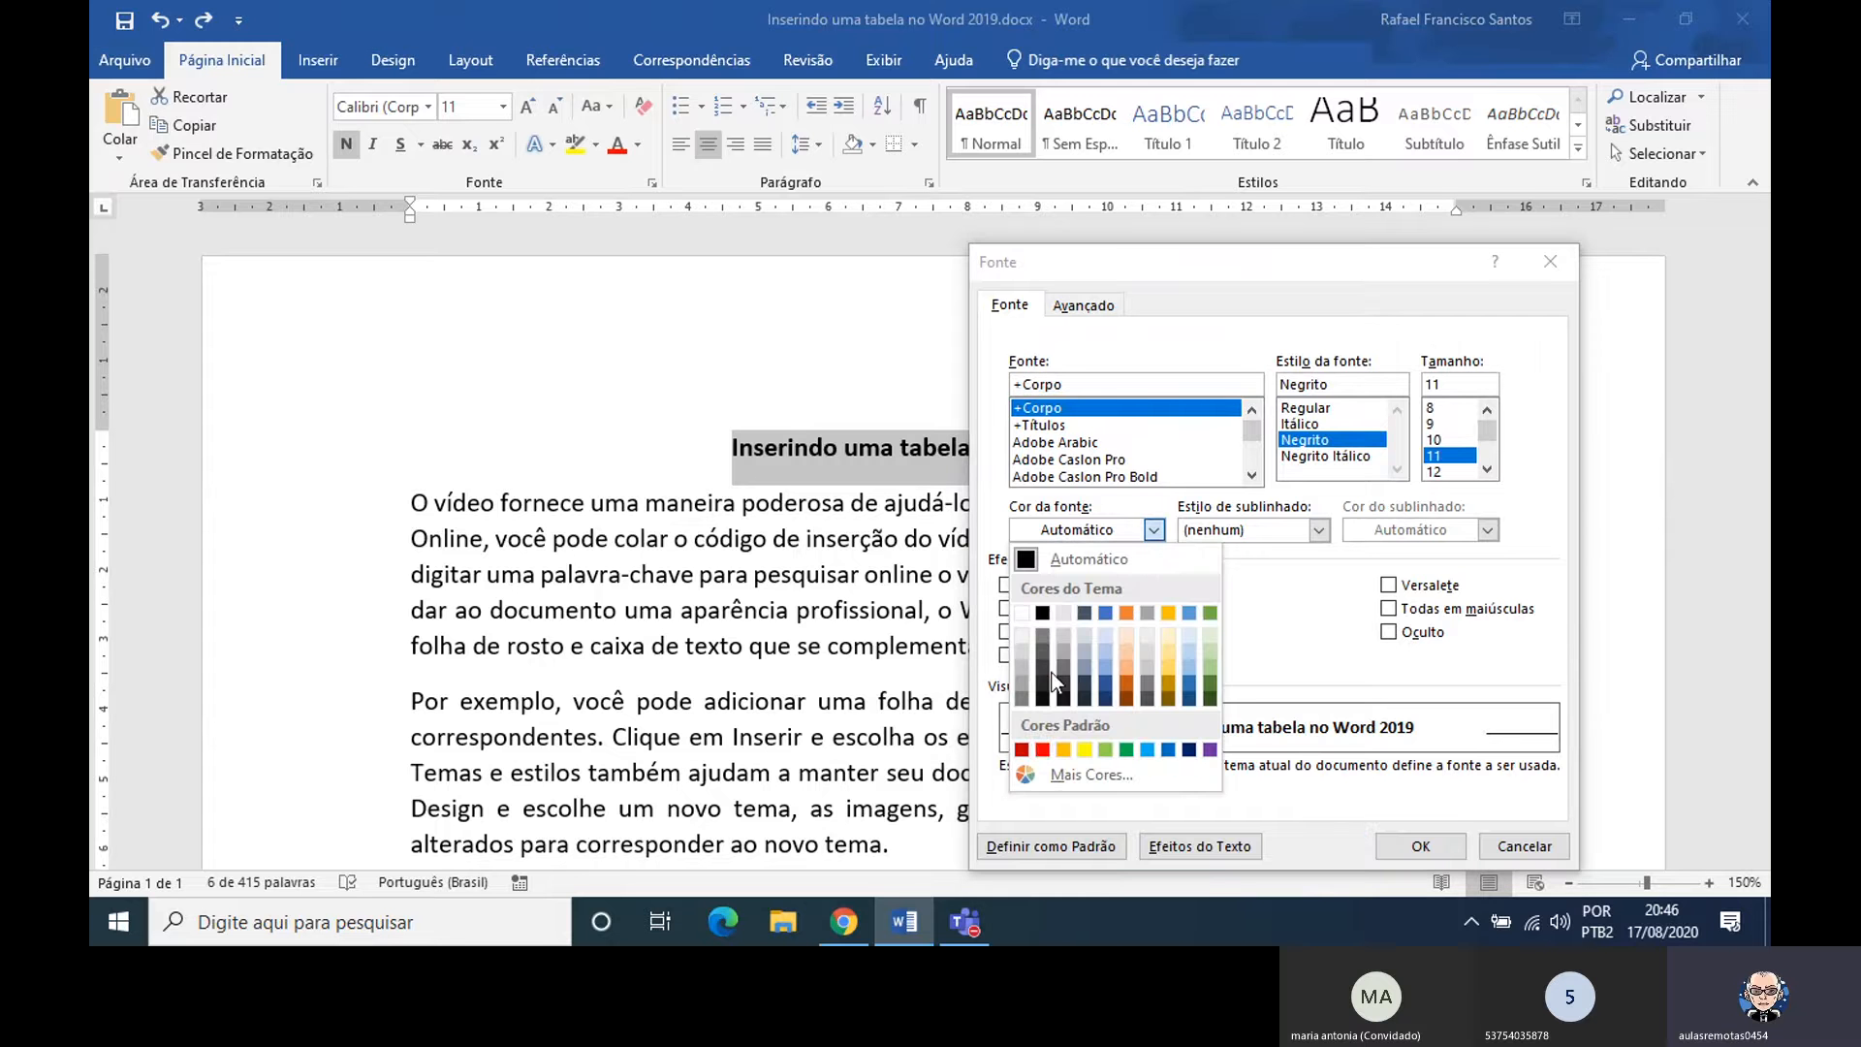
left_click(1023, 749)
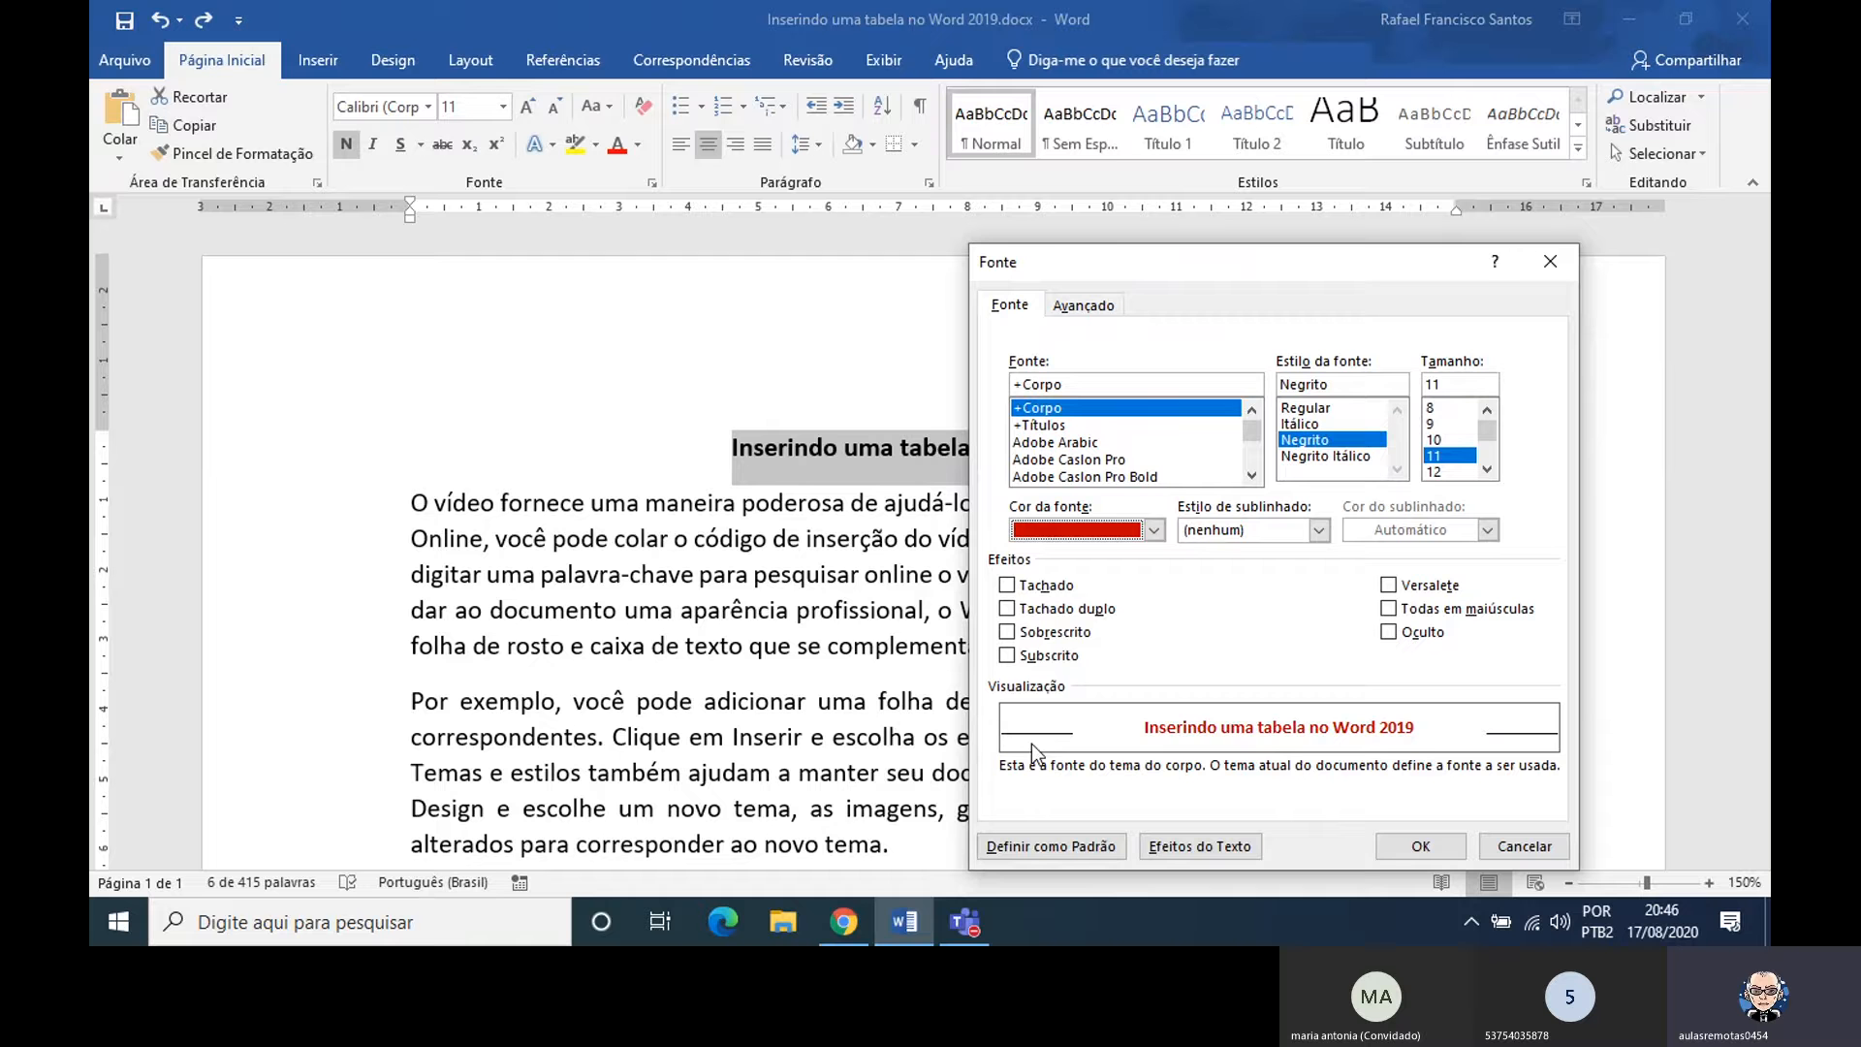
left_click(1289, 535)
left_click(1248, 606)
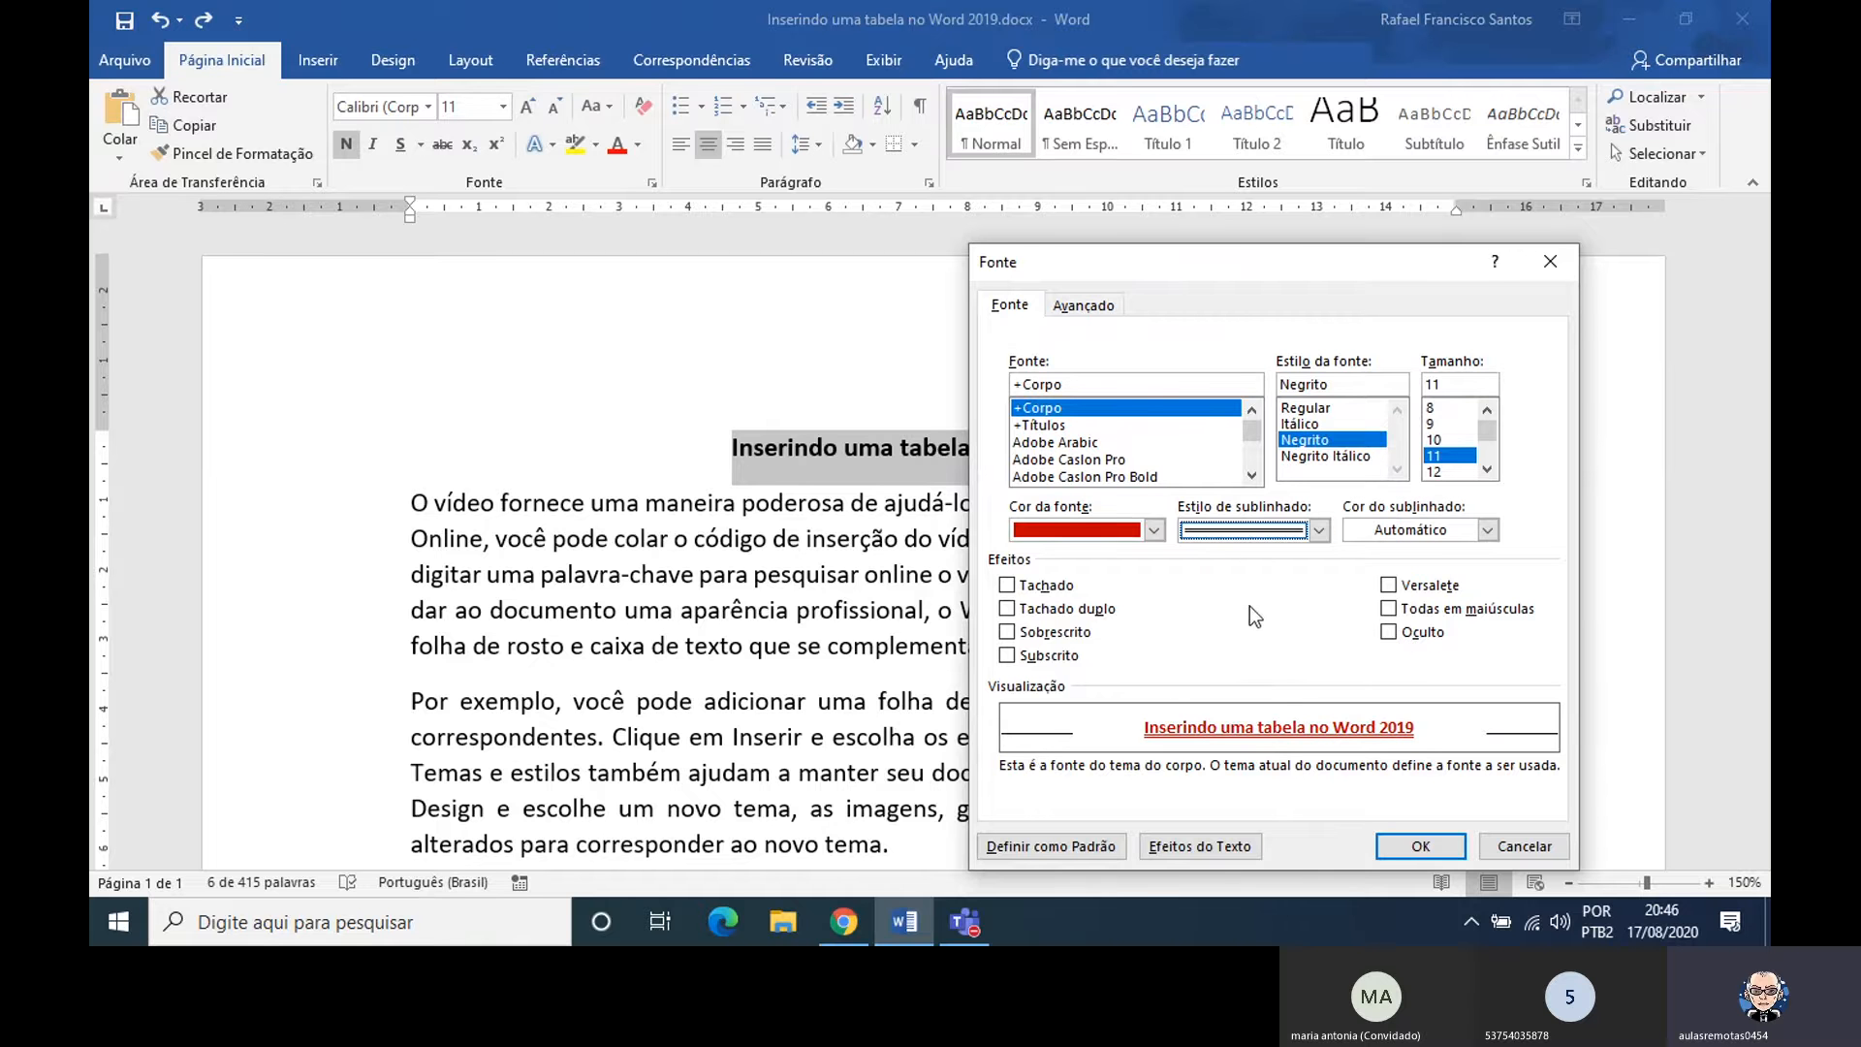
left_click(1358, 523)
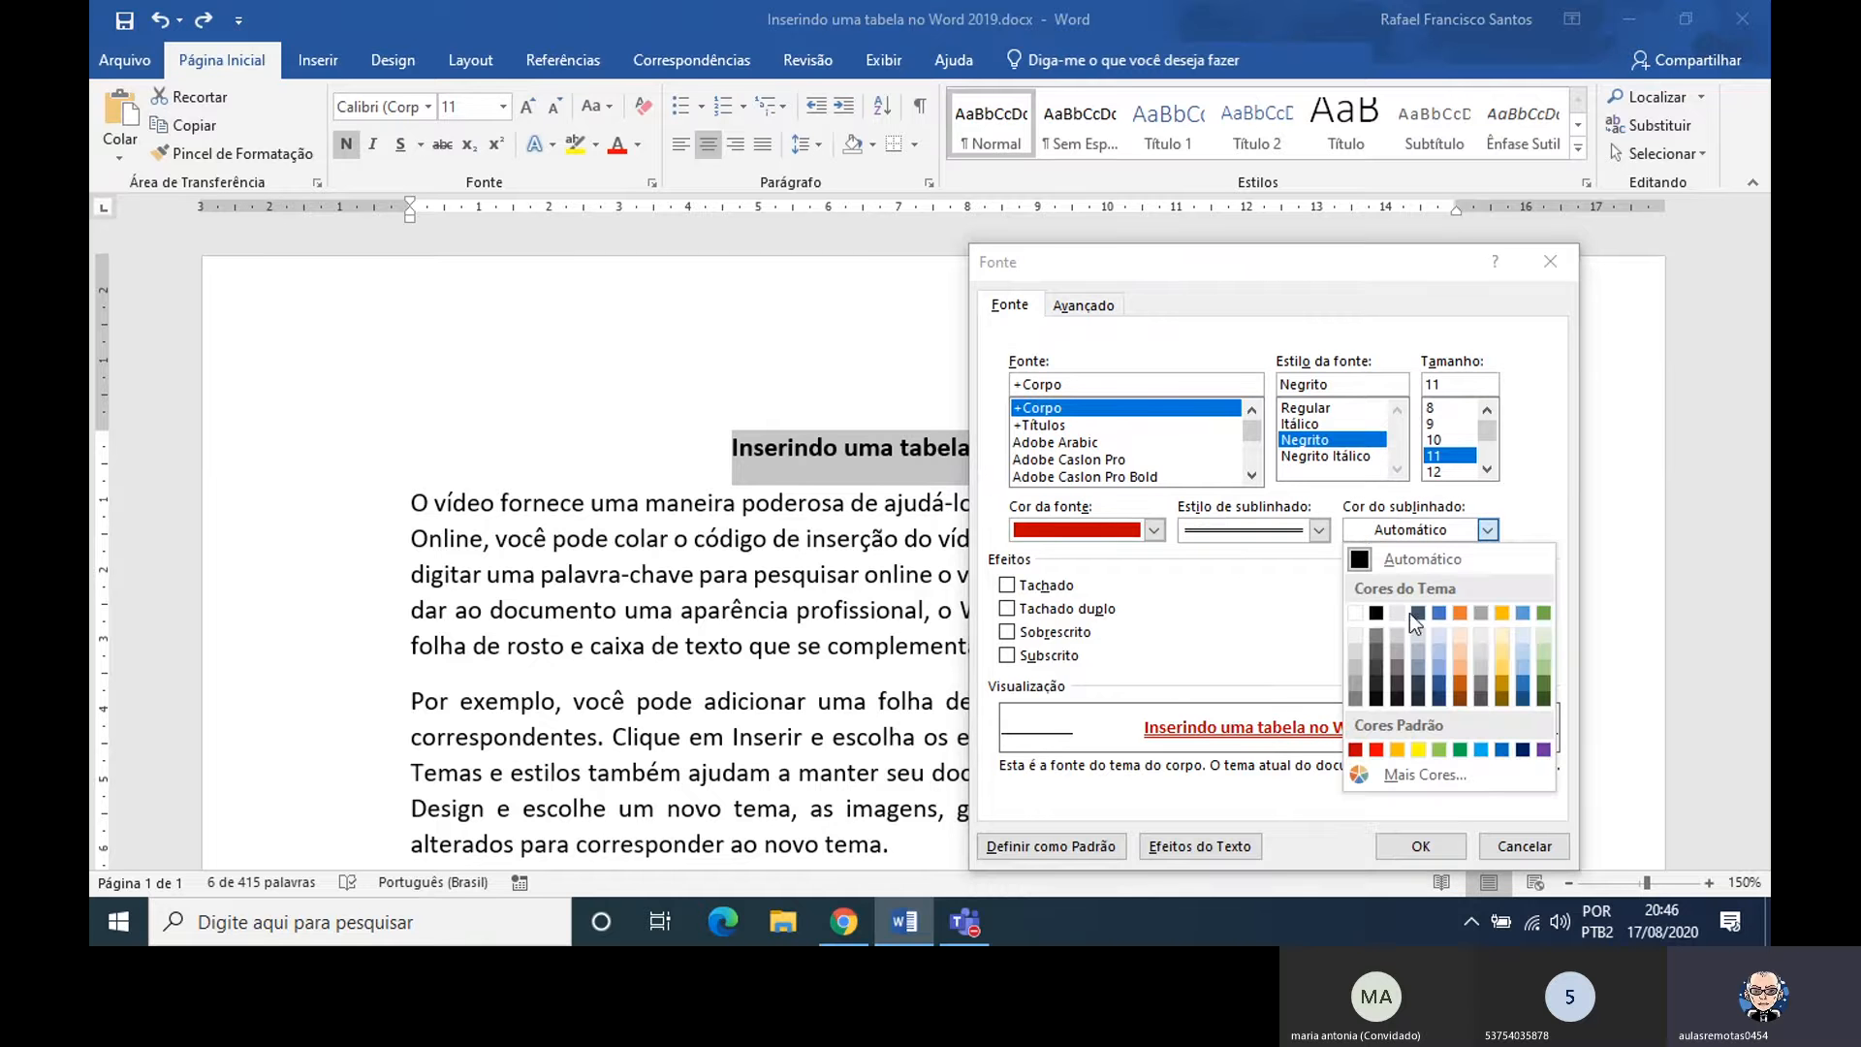
left_click(1502, 750)
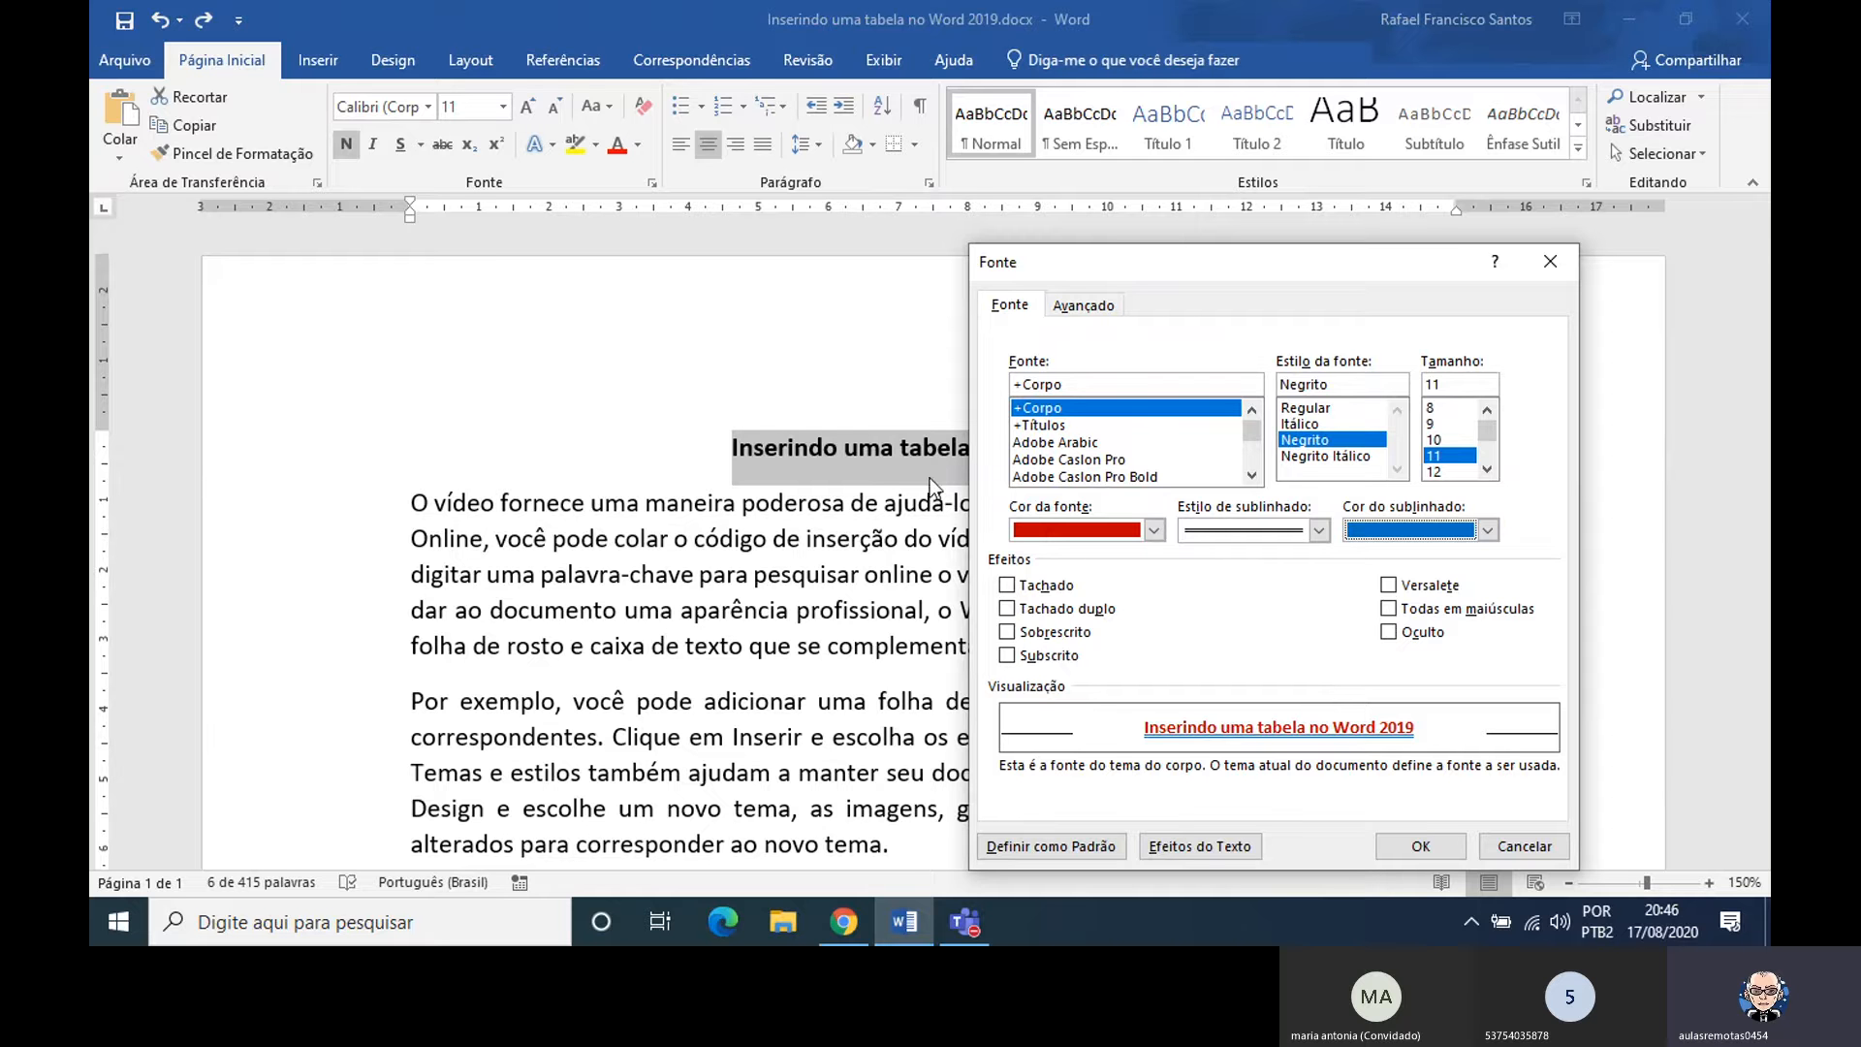
left_click(1387, 611)
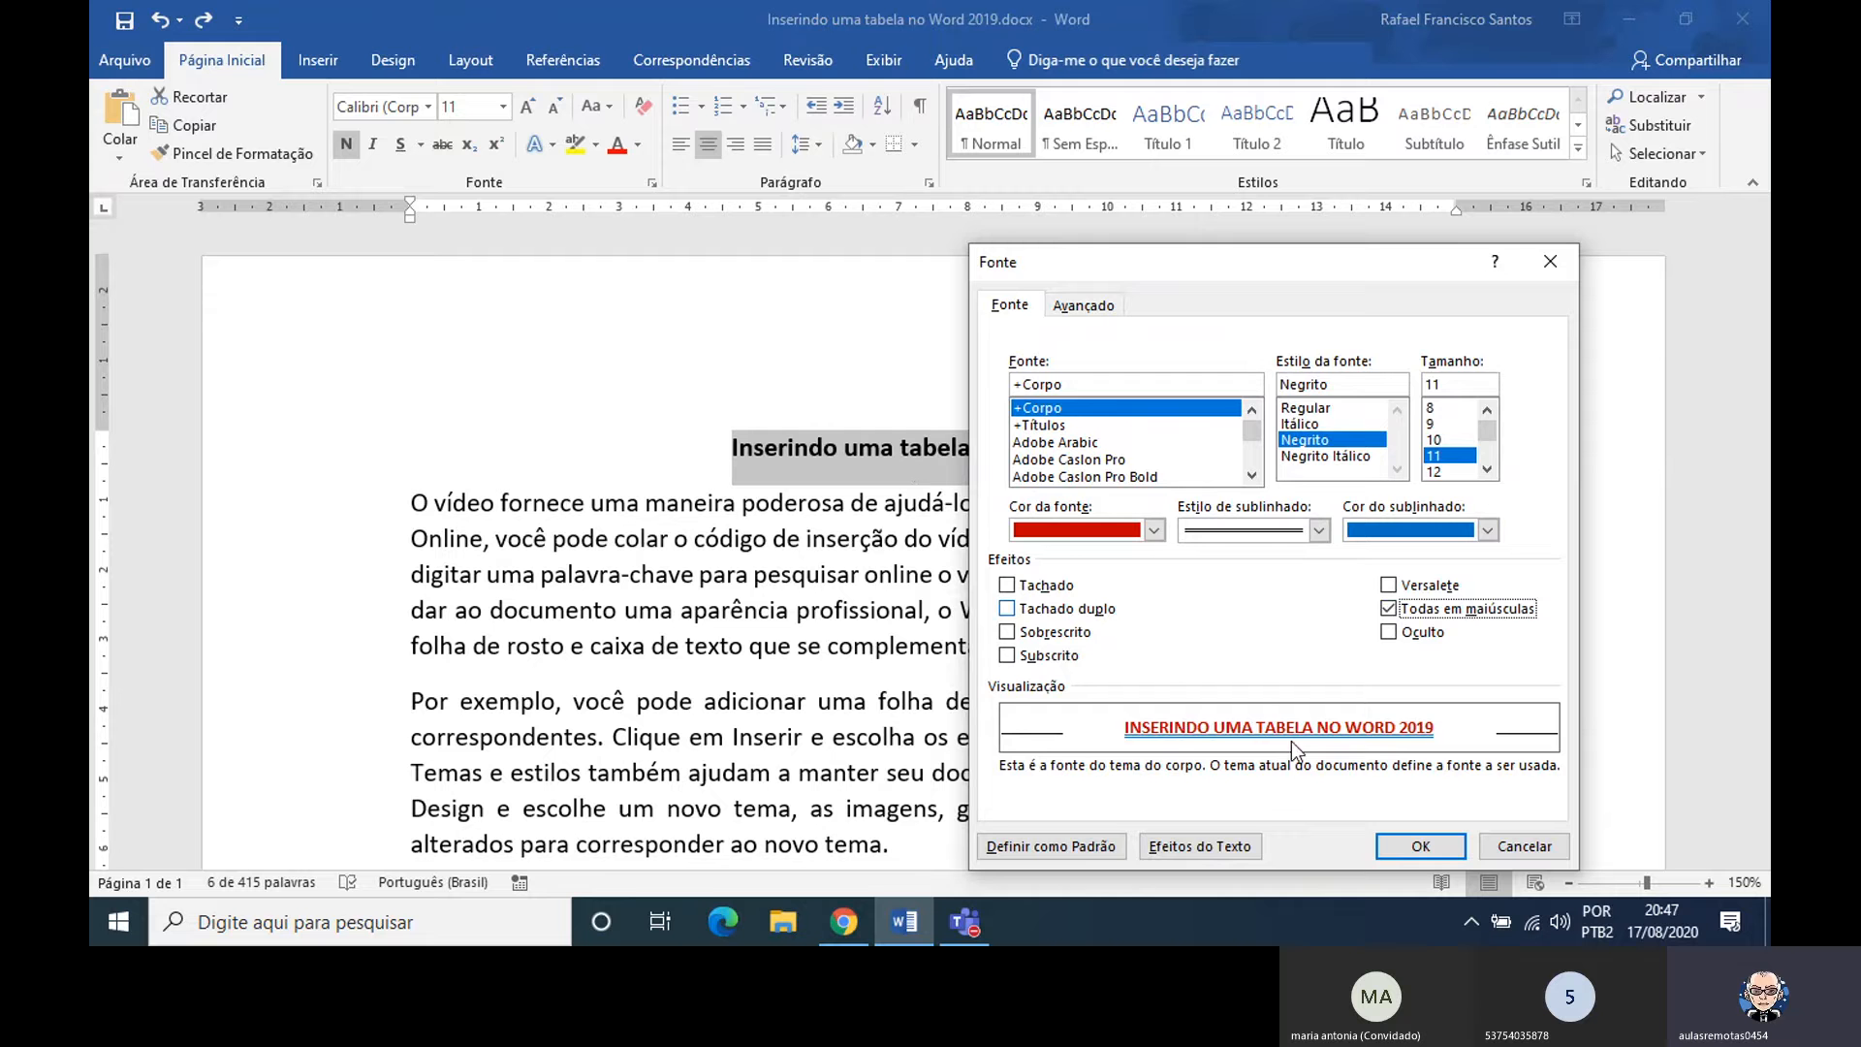
left_click(1410, 845)
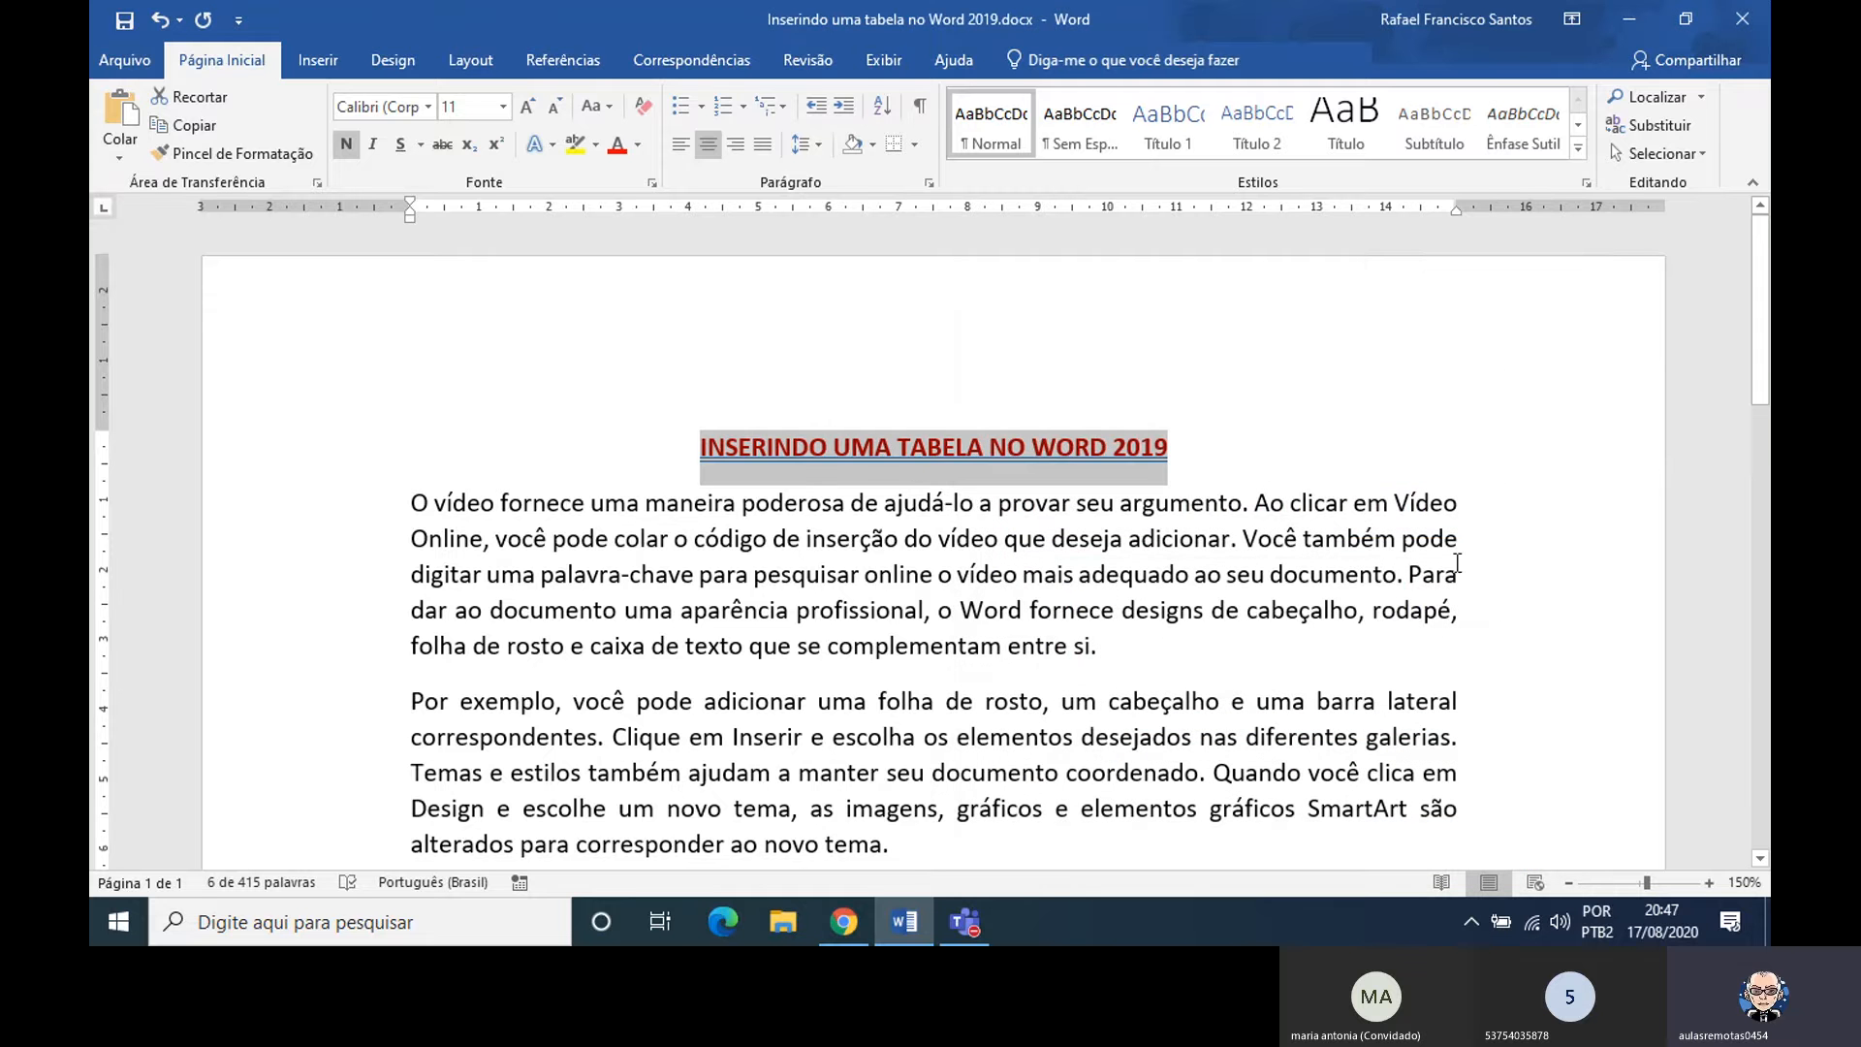
left_click(1457, 579)
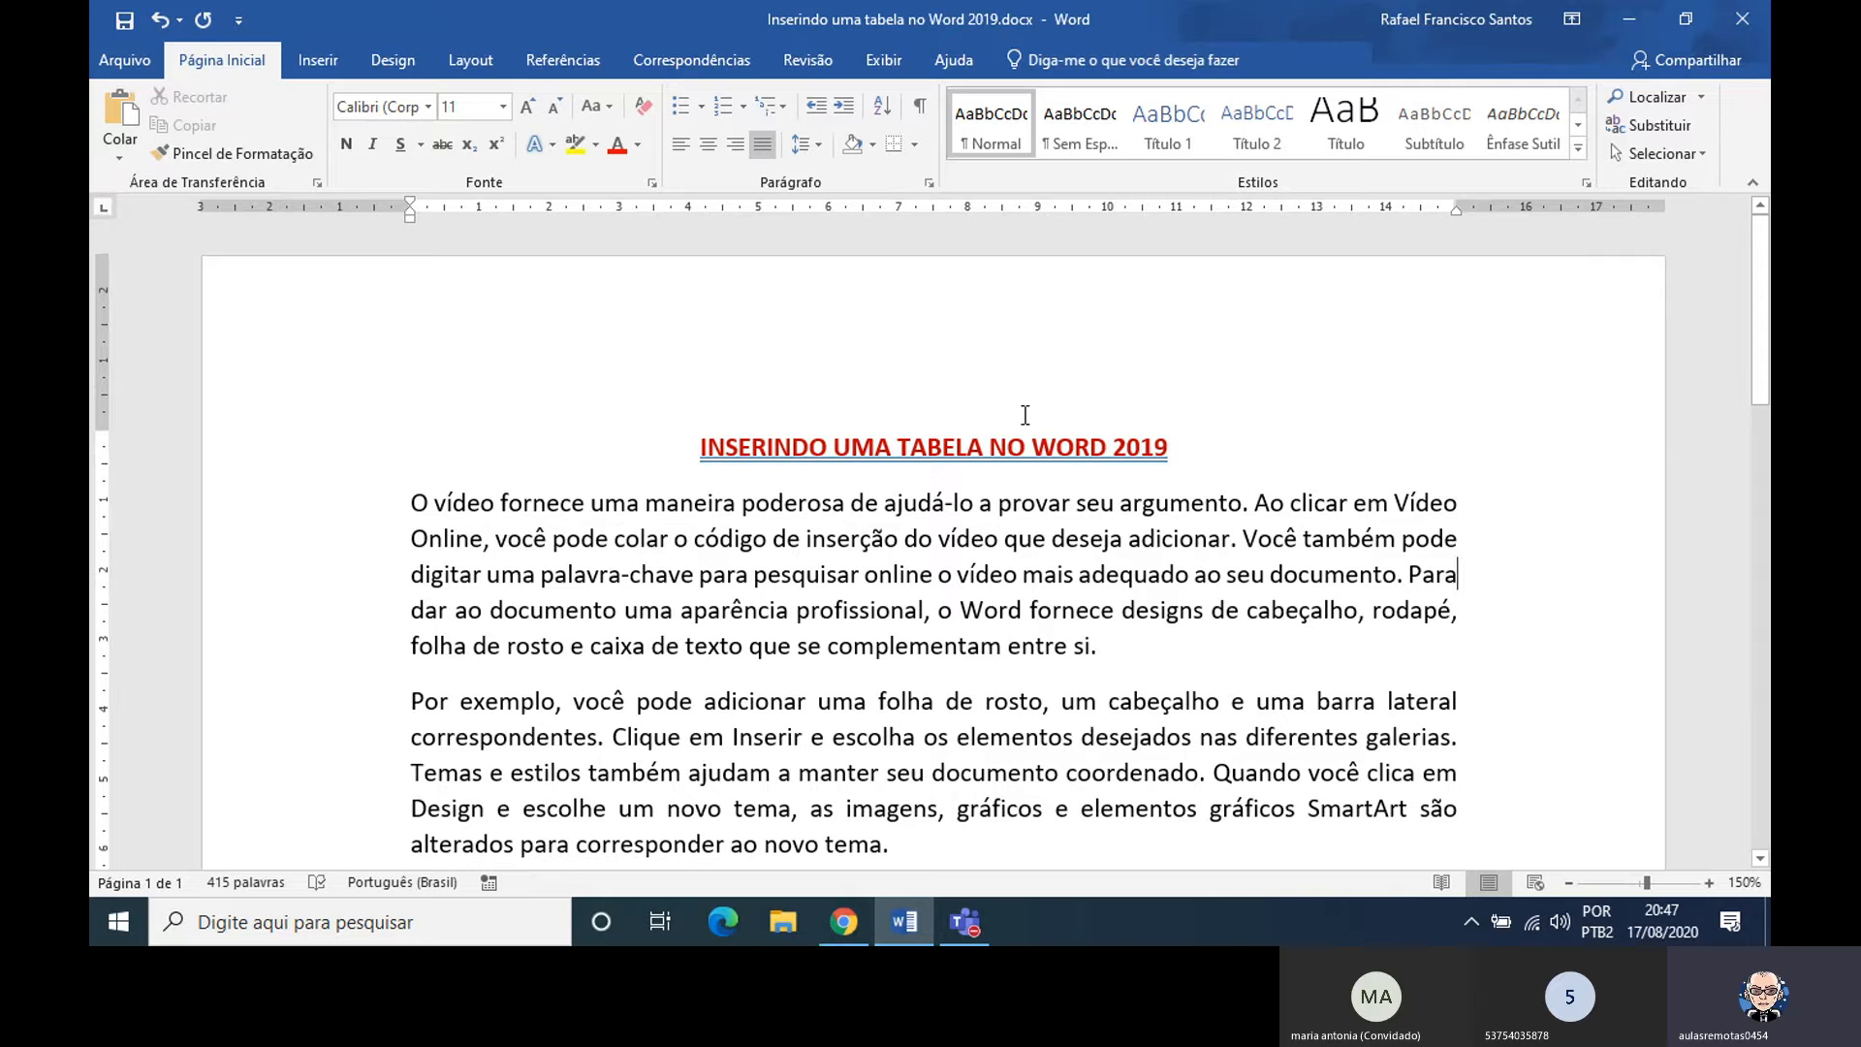
Add the text SHIFT + F3 at the end of the first body paragraph
left_click(1136, 657)
type("SHIFT")
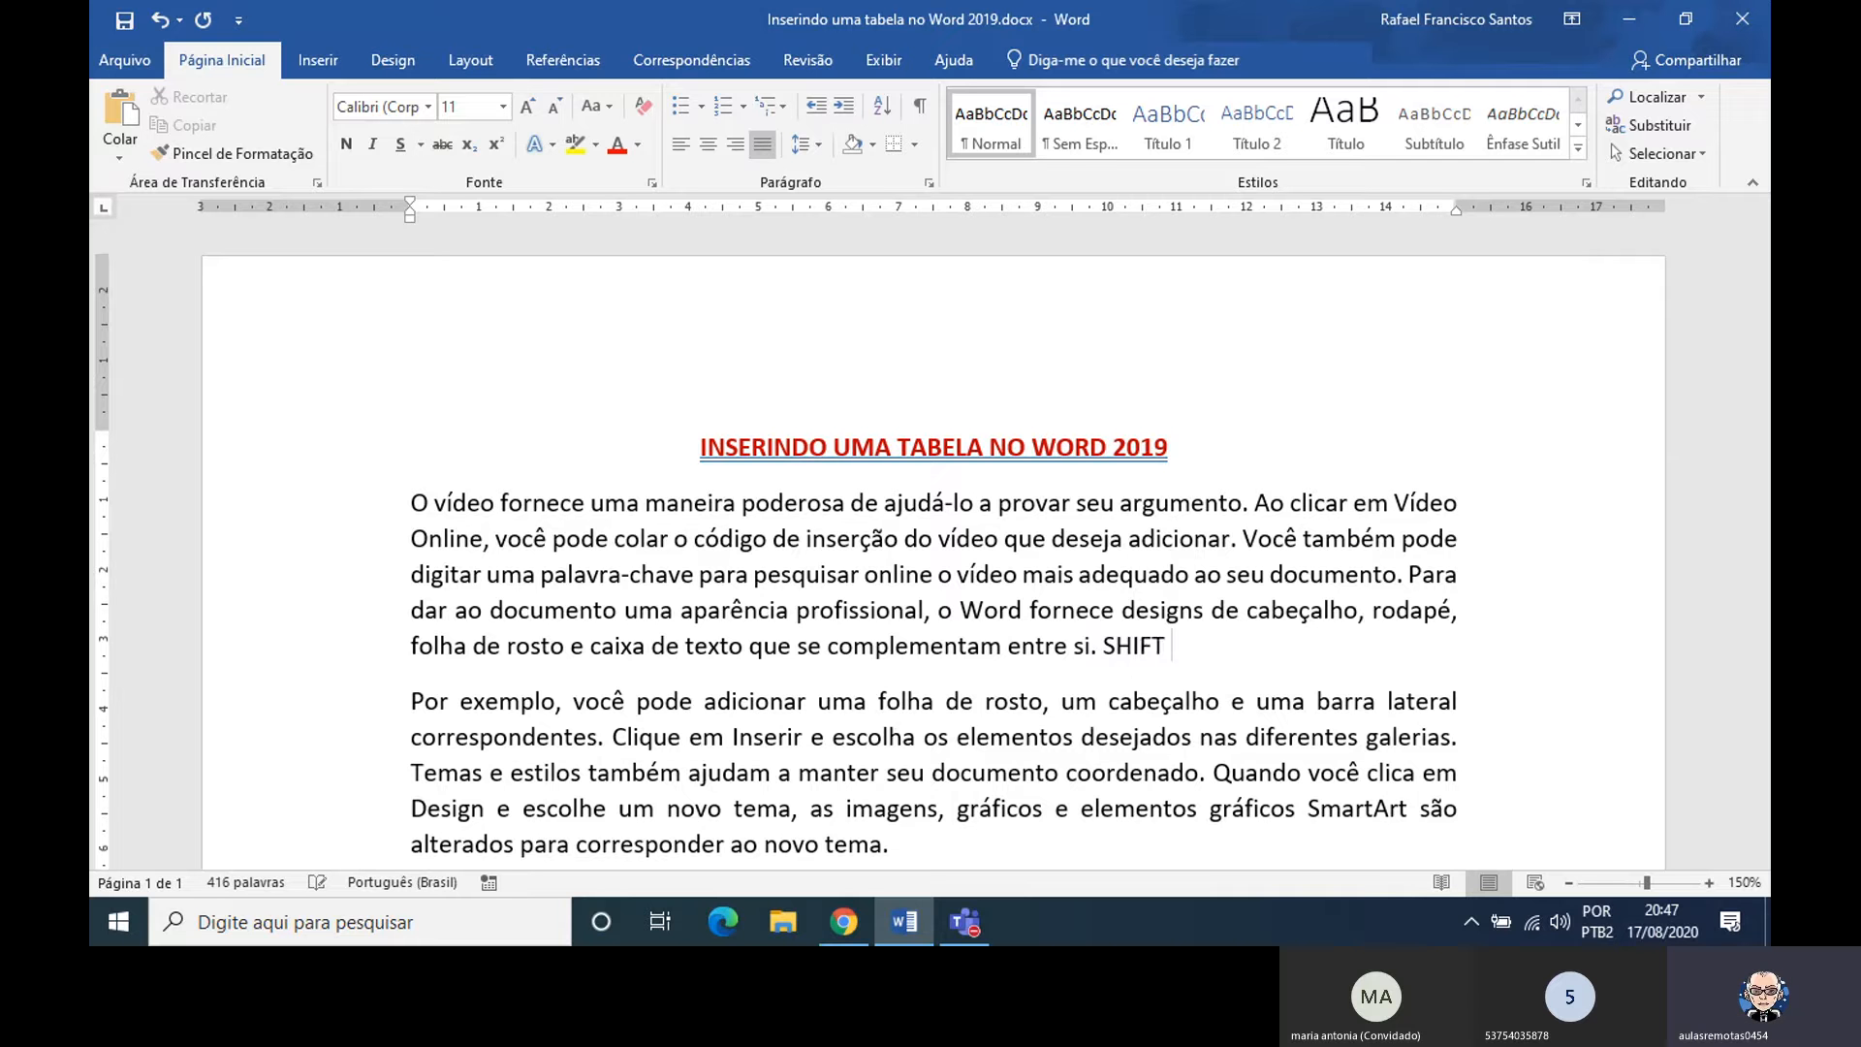
type(" + F3")
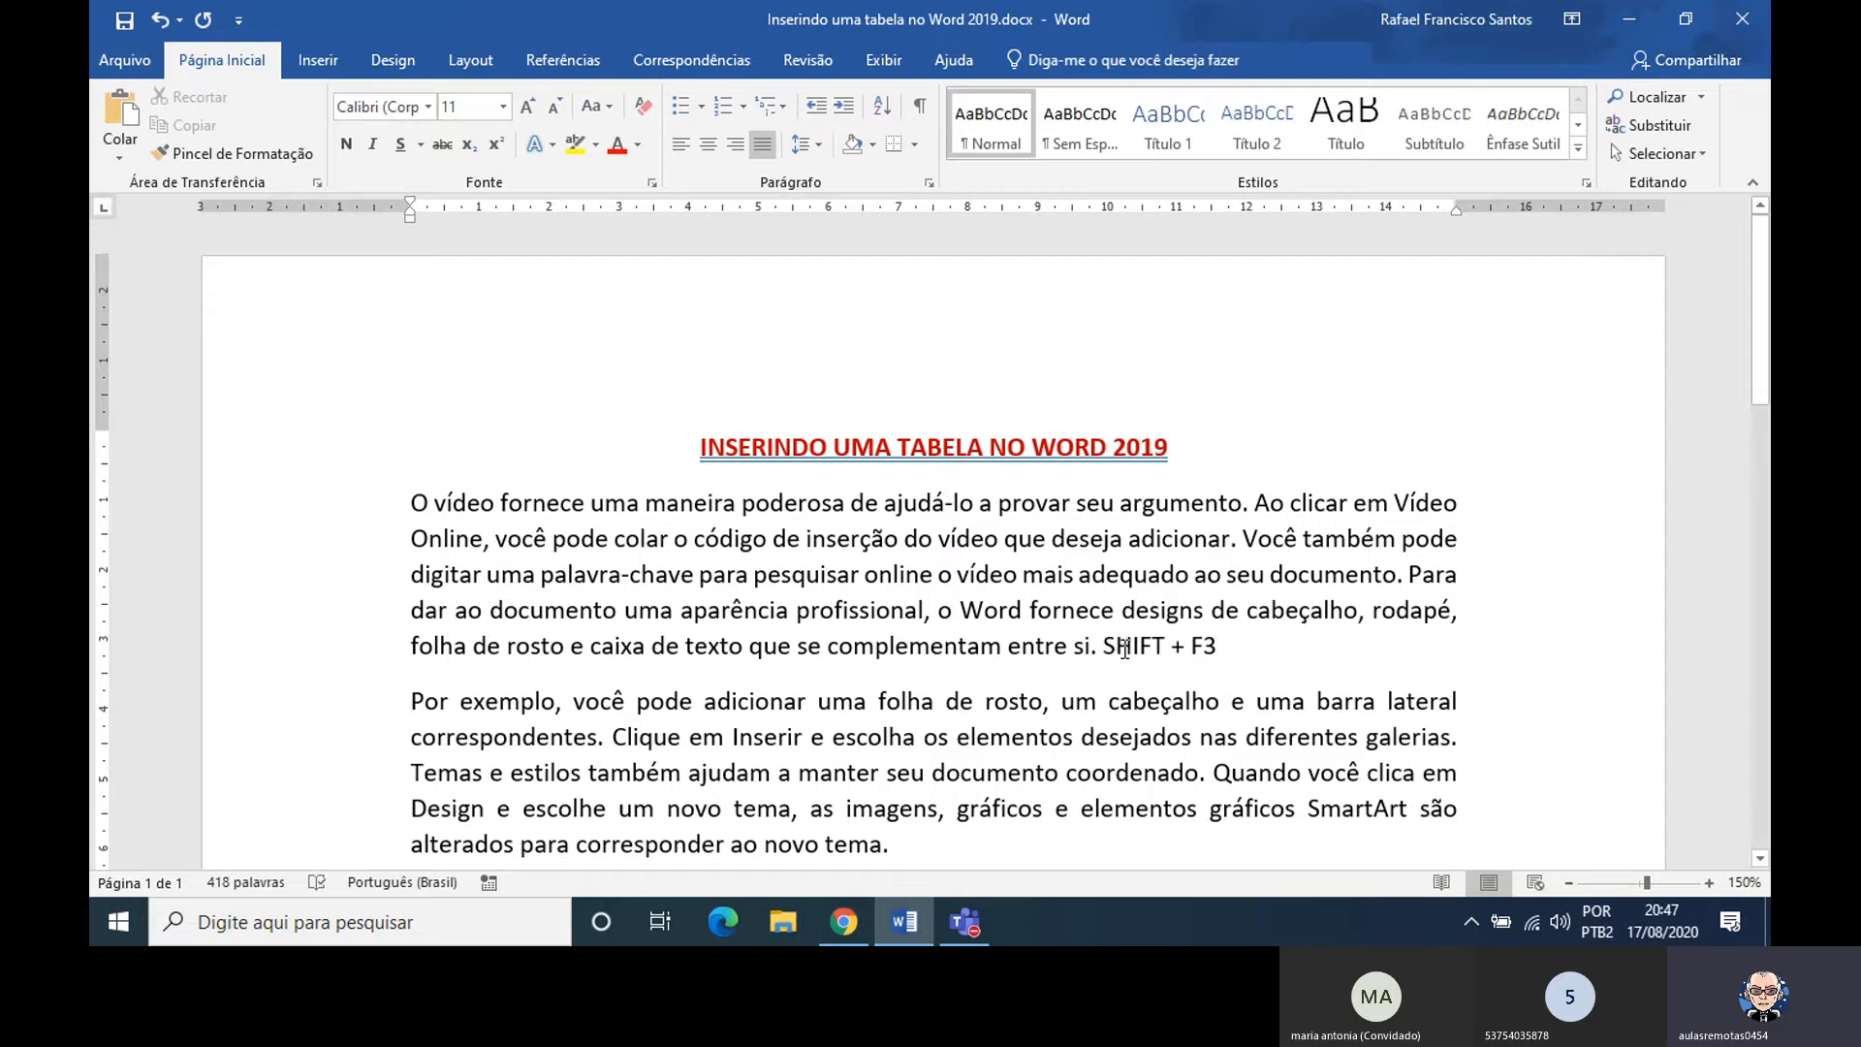
left_click_drag(1106, 646, 1242, 655)
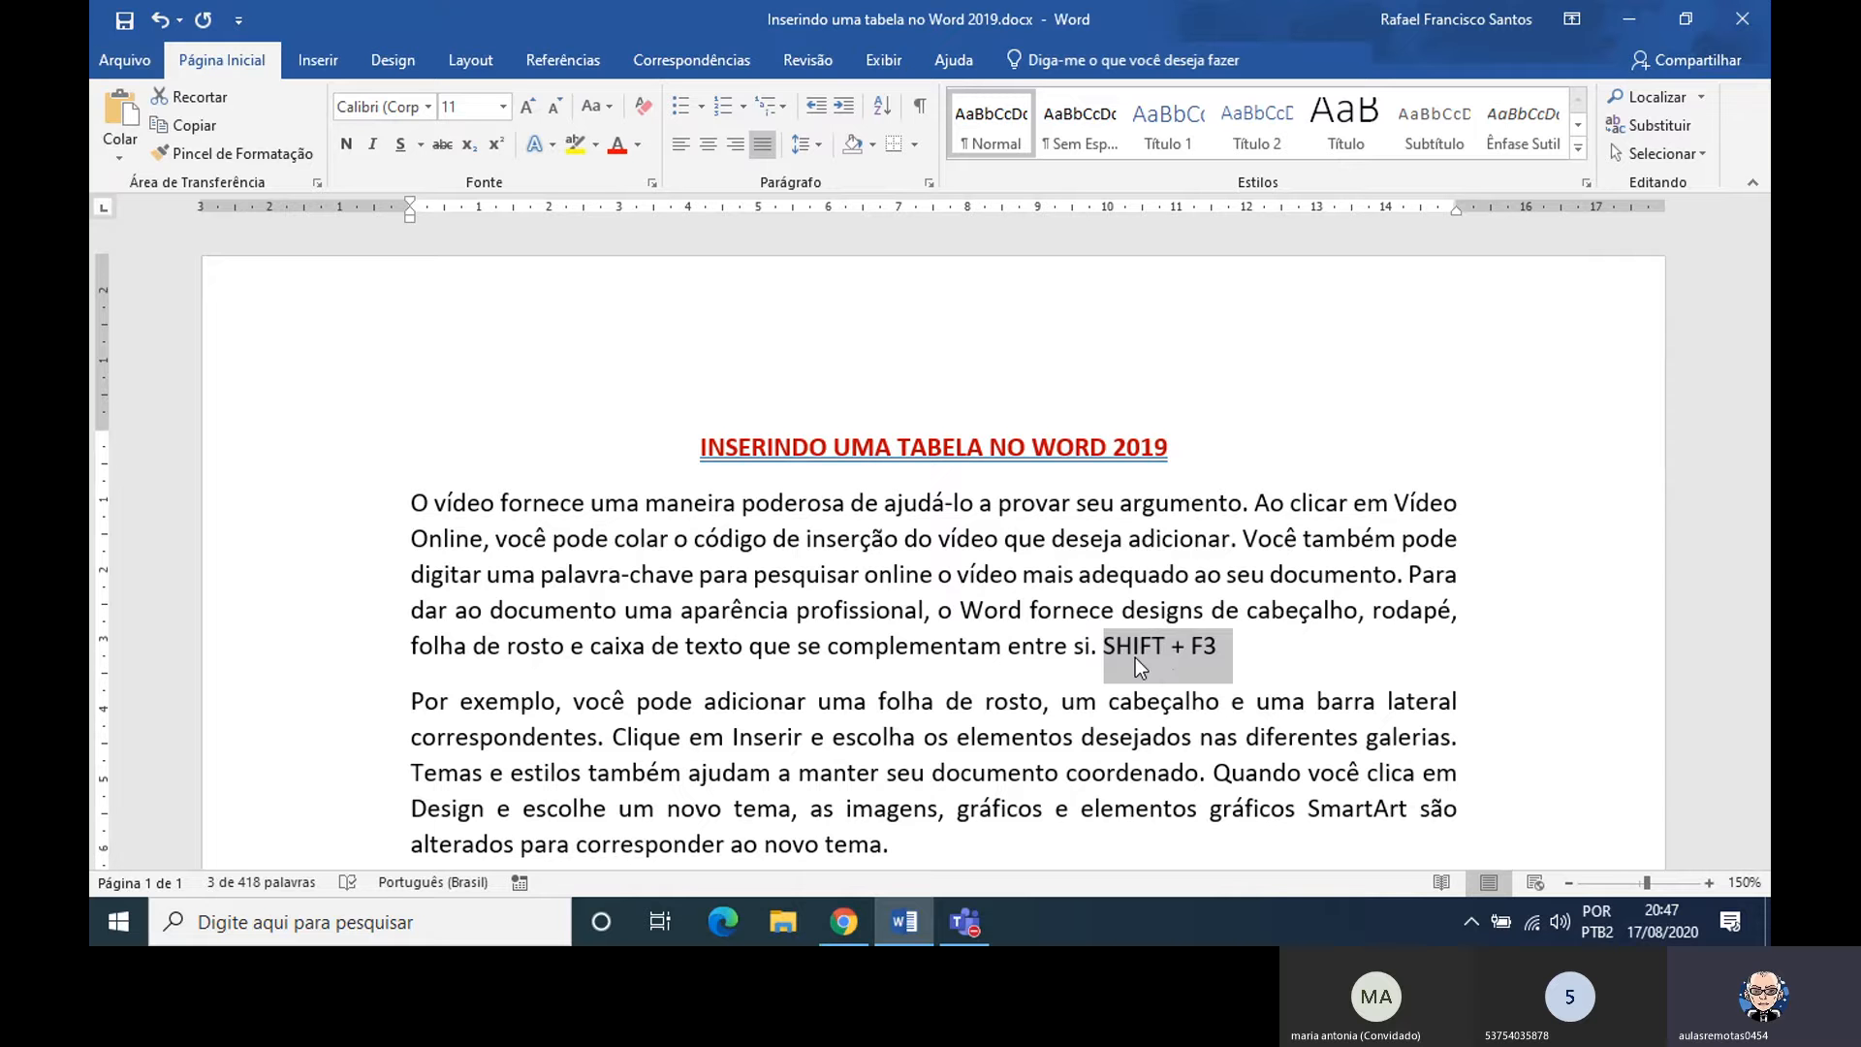
key("Down")
key("Down")
key("Down")
key("Down")
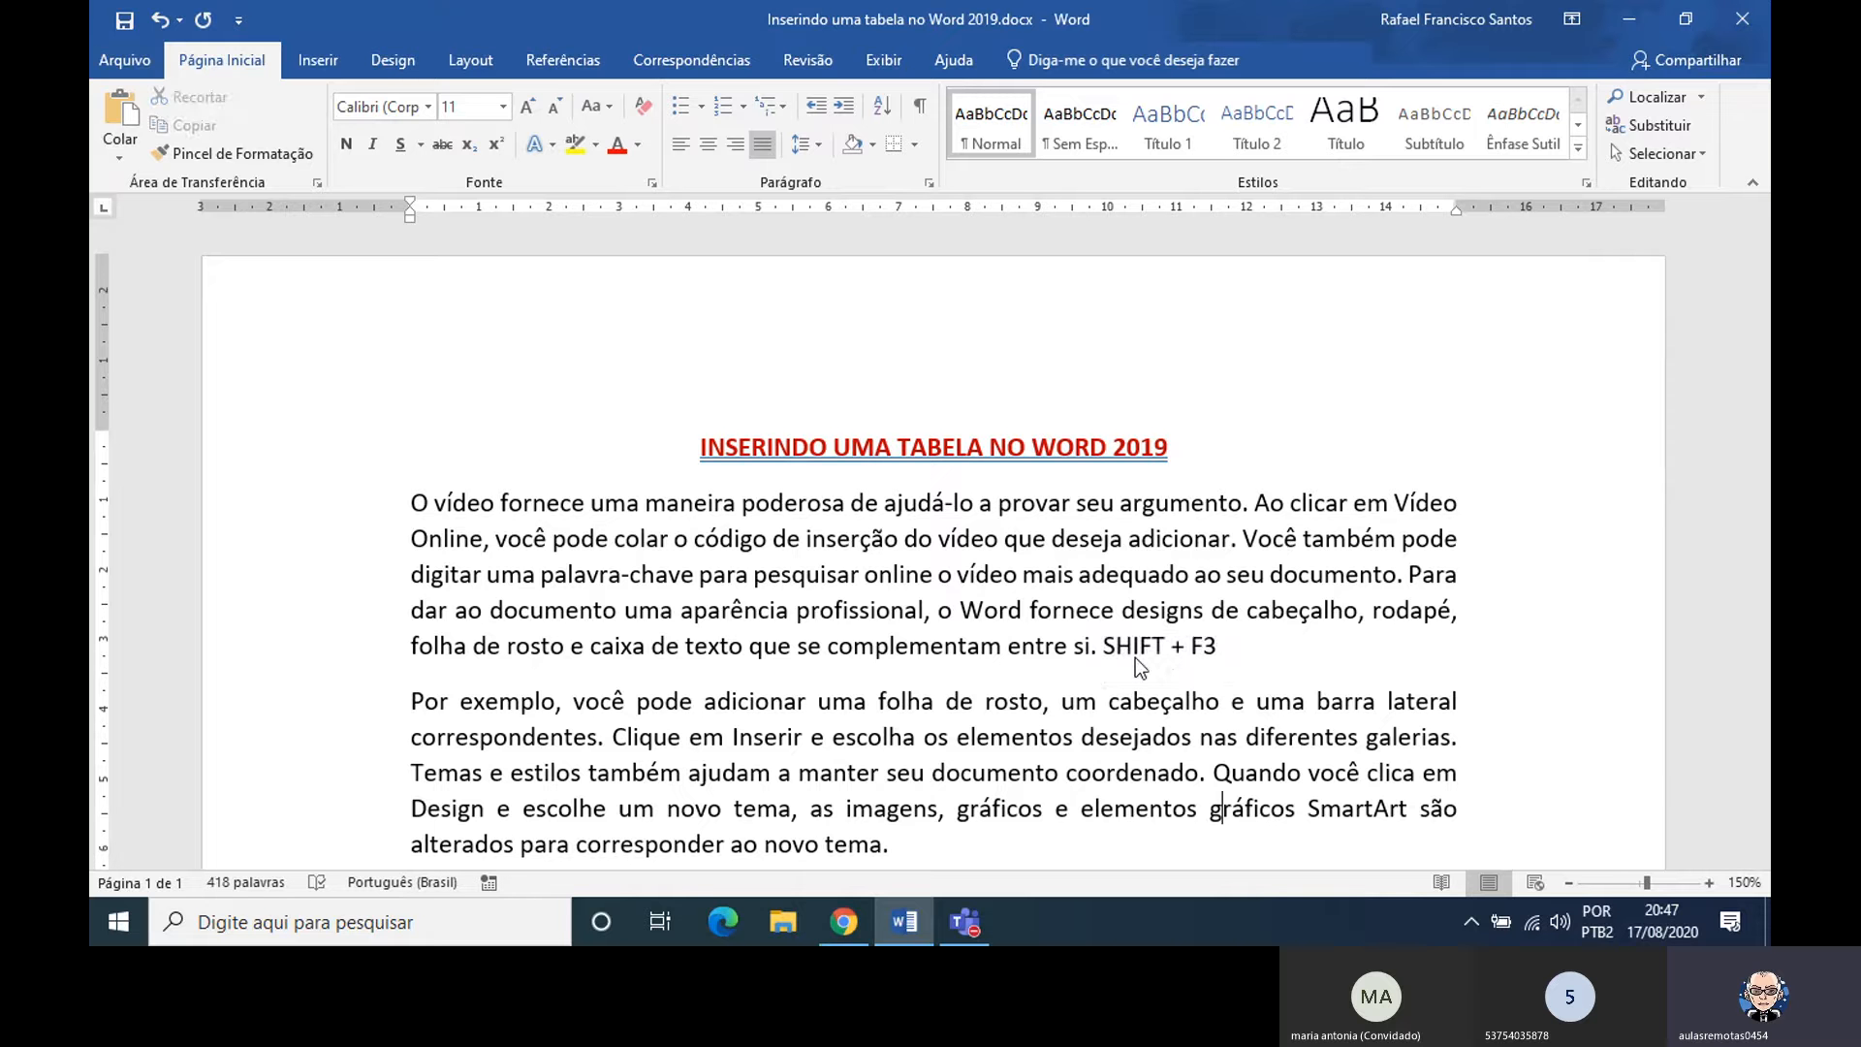
key("Left")
key("Left")
key("Left")
key("Right")
key("Right")
key("Right")
key("Up")
key("Up")
key("Up")
key("Up")
Draw an up arrow shape about 0,37 cm high and 0,42 cm wide just below the word SHIFT, and select it
left_click(334, 63)
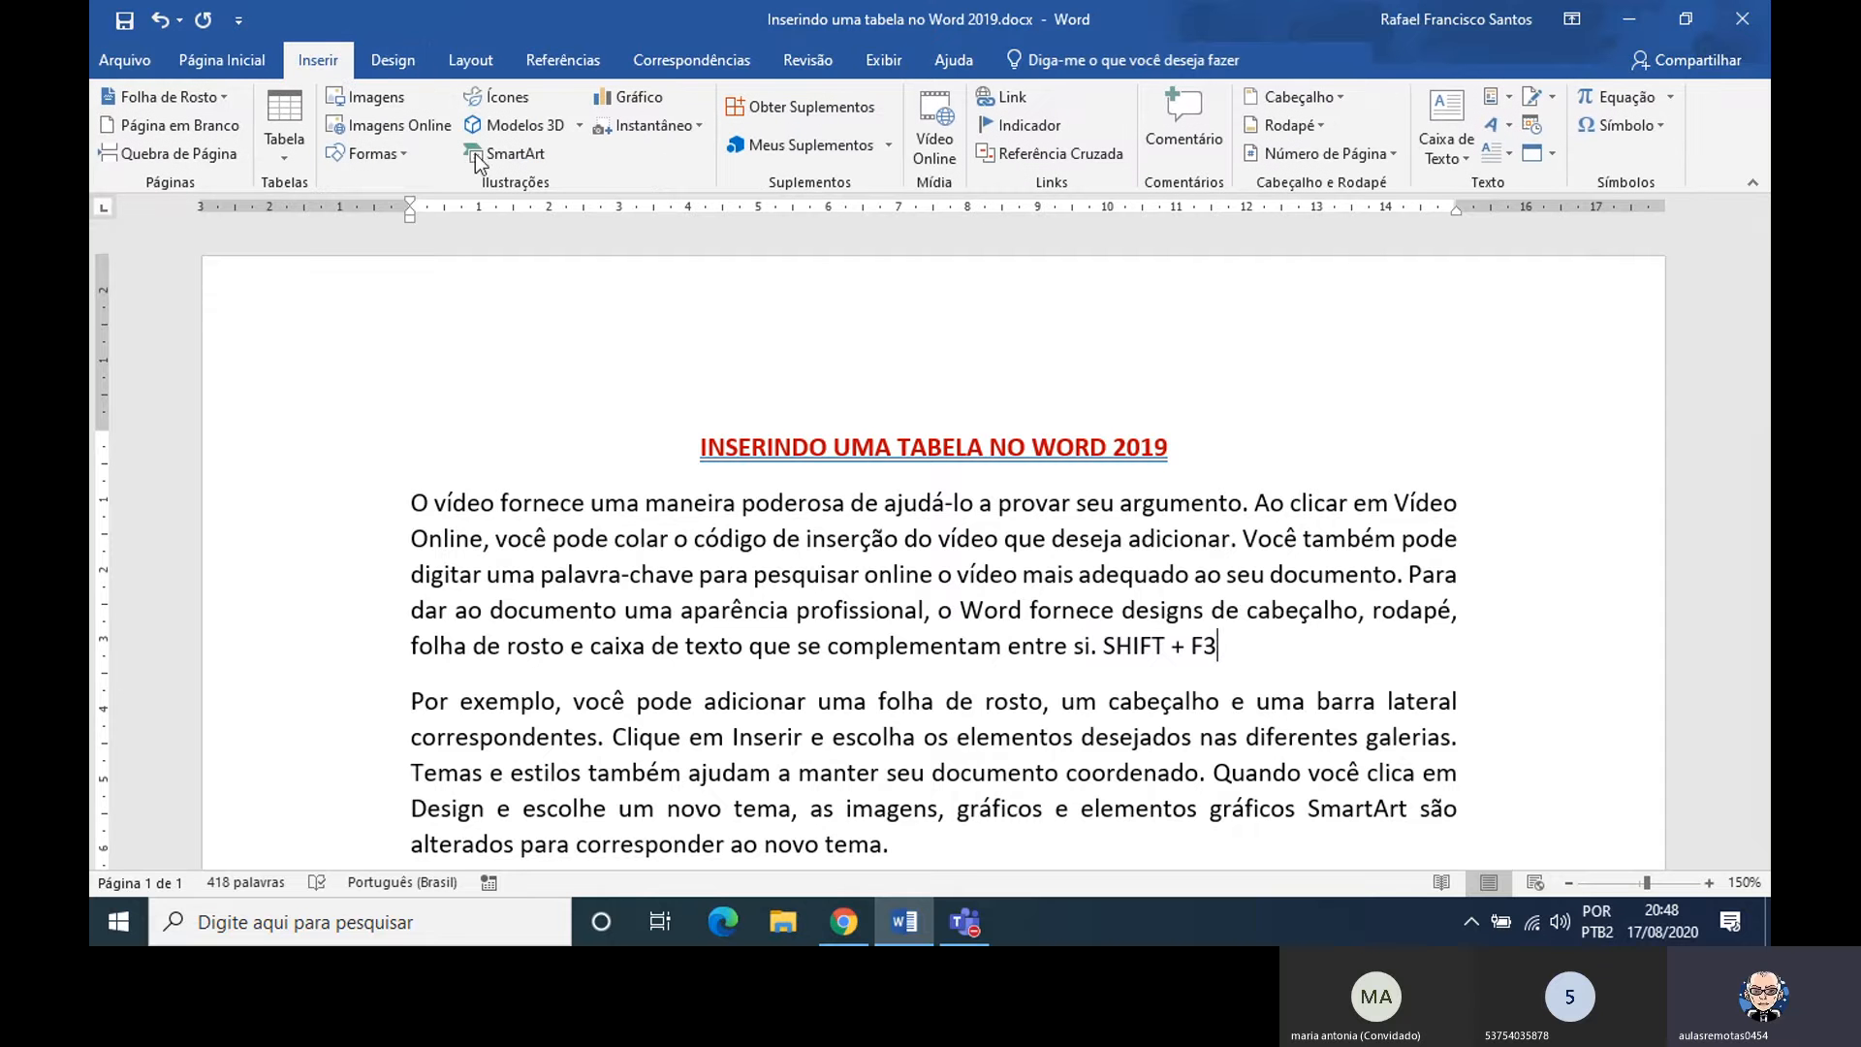
left_click(397, 155)
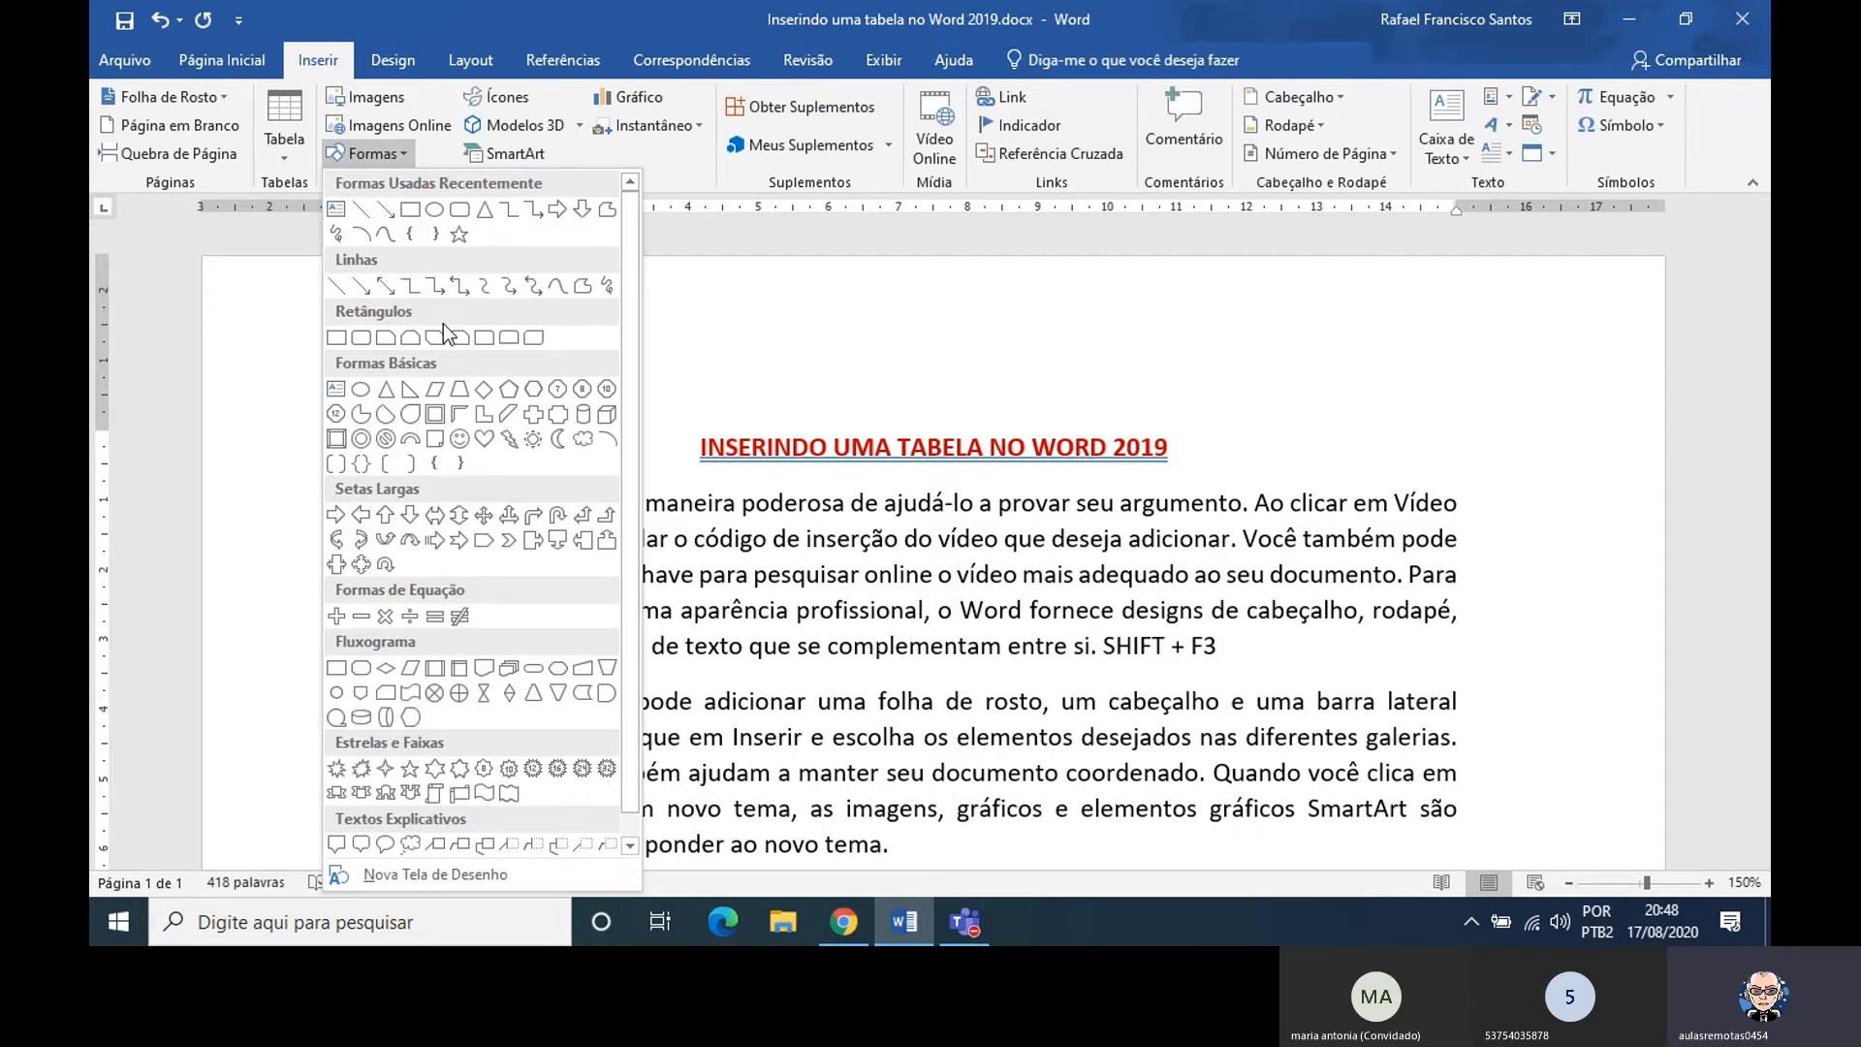
left_click(387, 522)
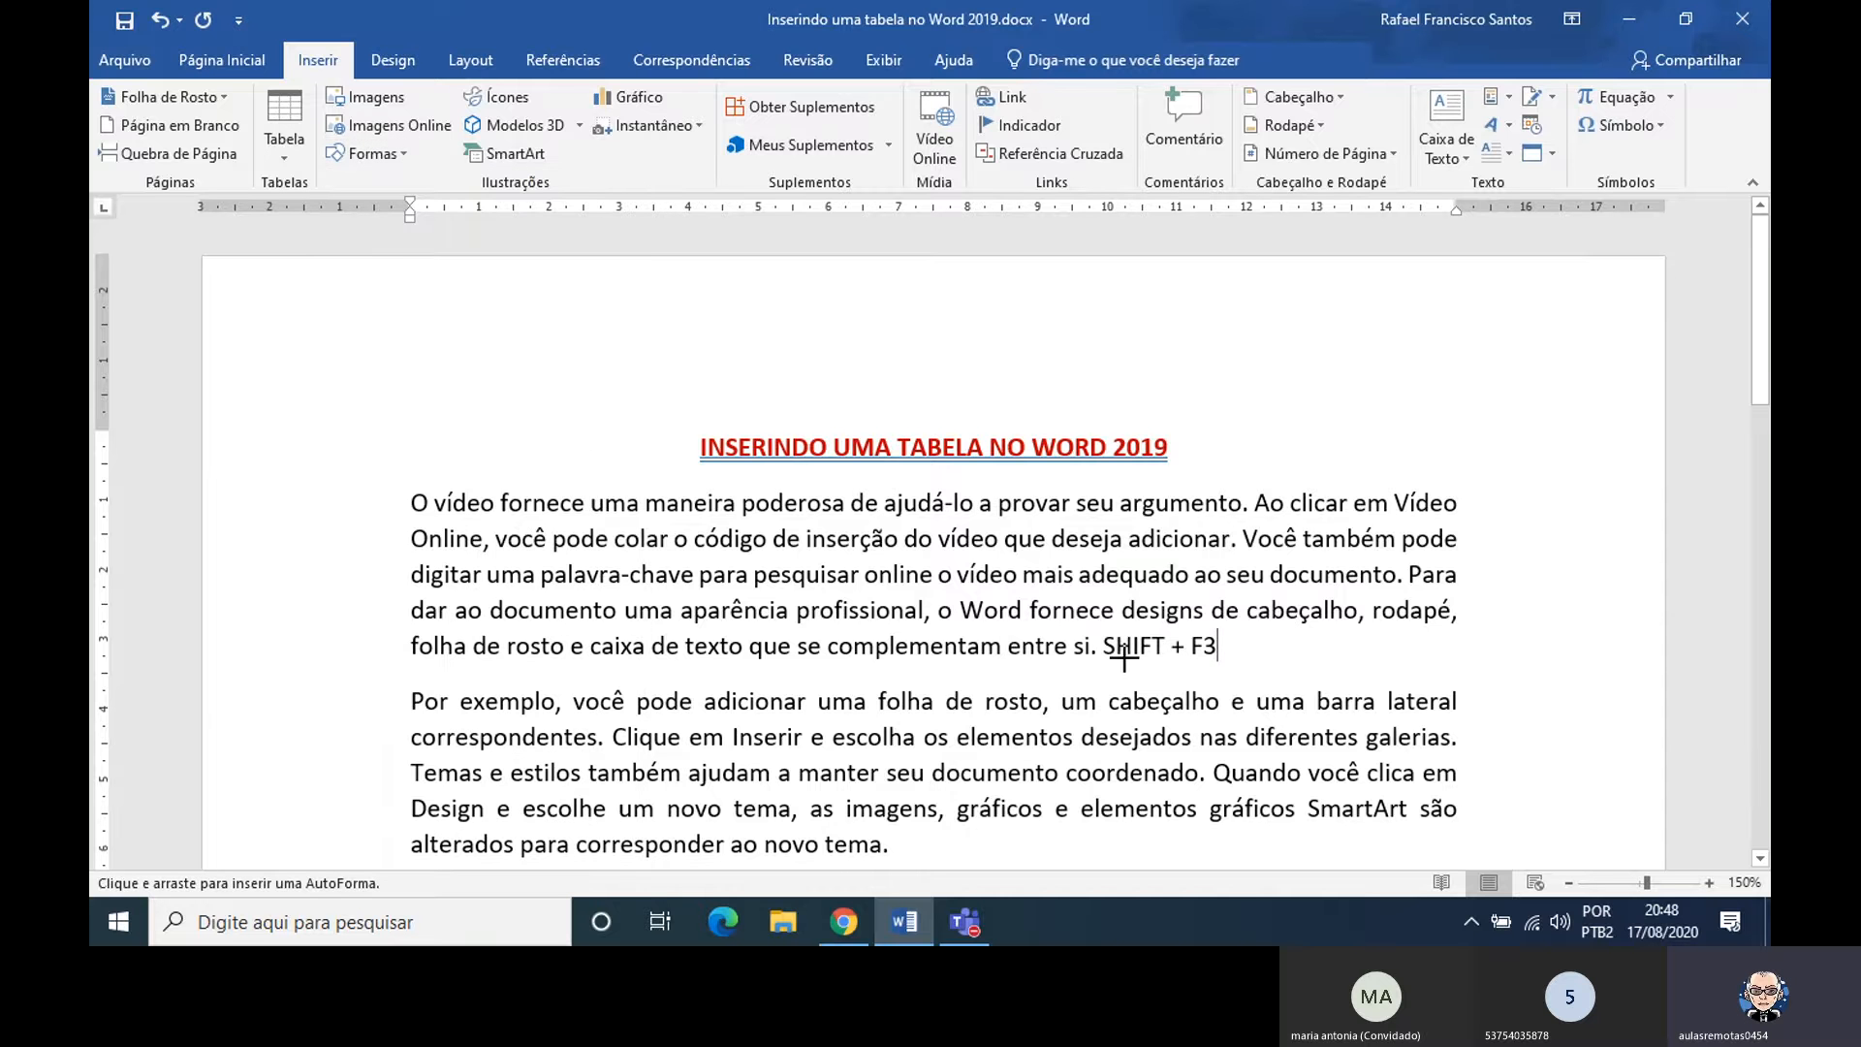
mouse_move(1120, 656)
left_mouse_down()
mouse_move(1151, 684)
mouse_move(1225, 665)
mouse_move(1222, 479)
left_mouse_up()
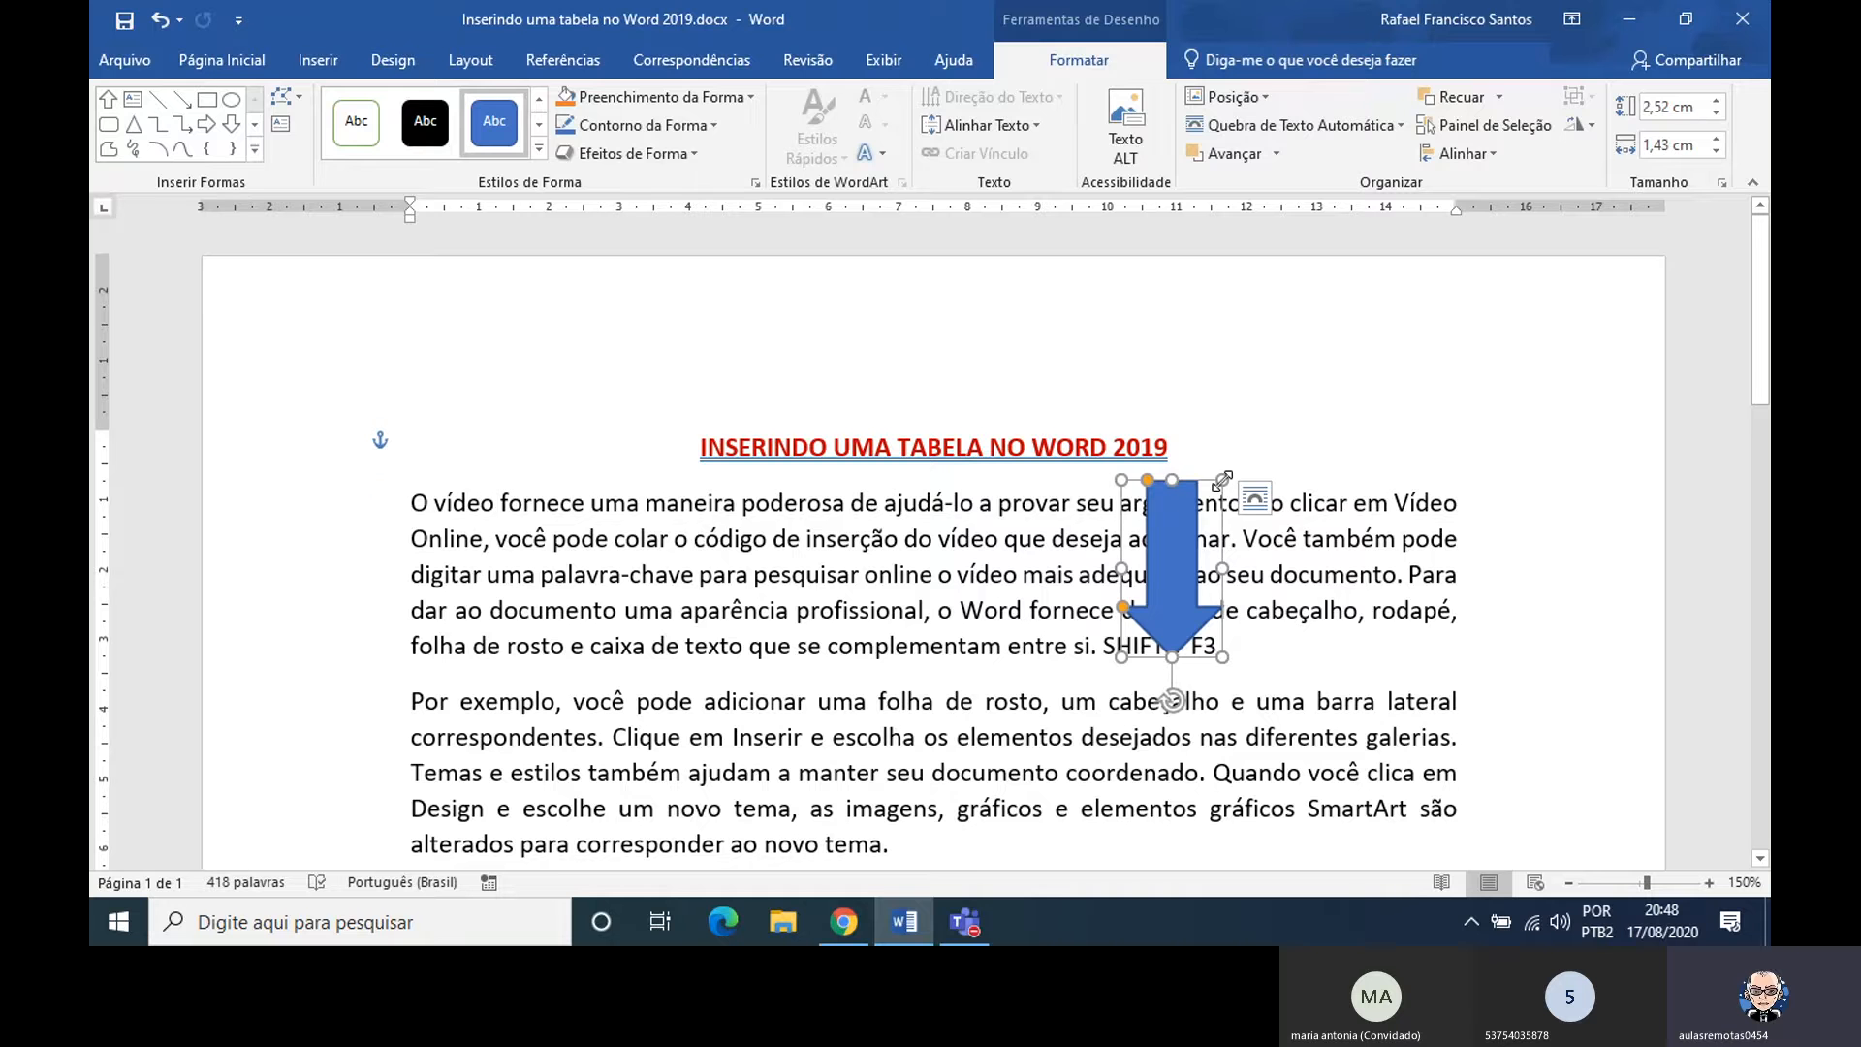
key("ctrl+z")
key("Escape")
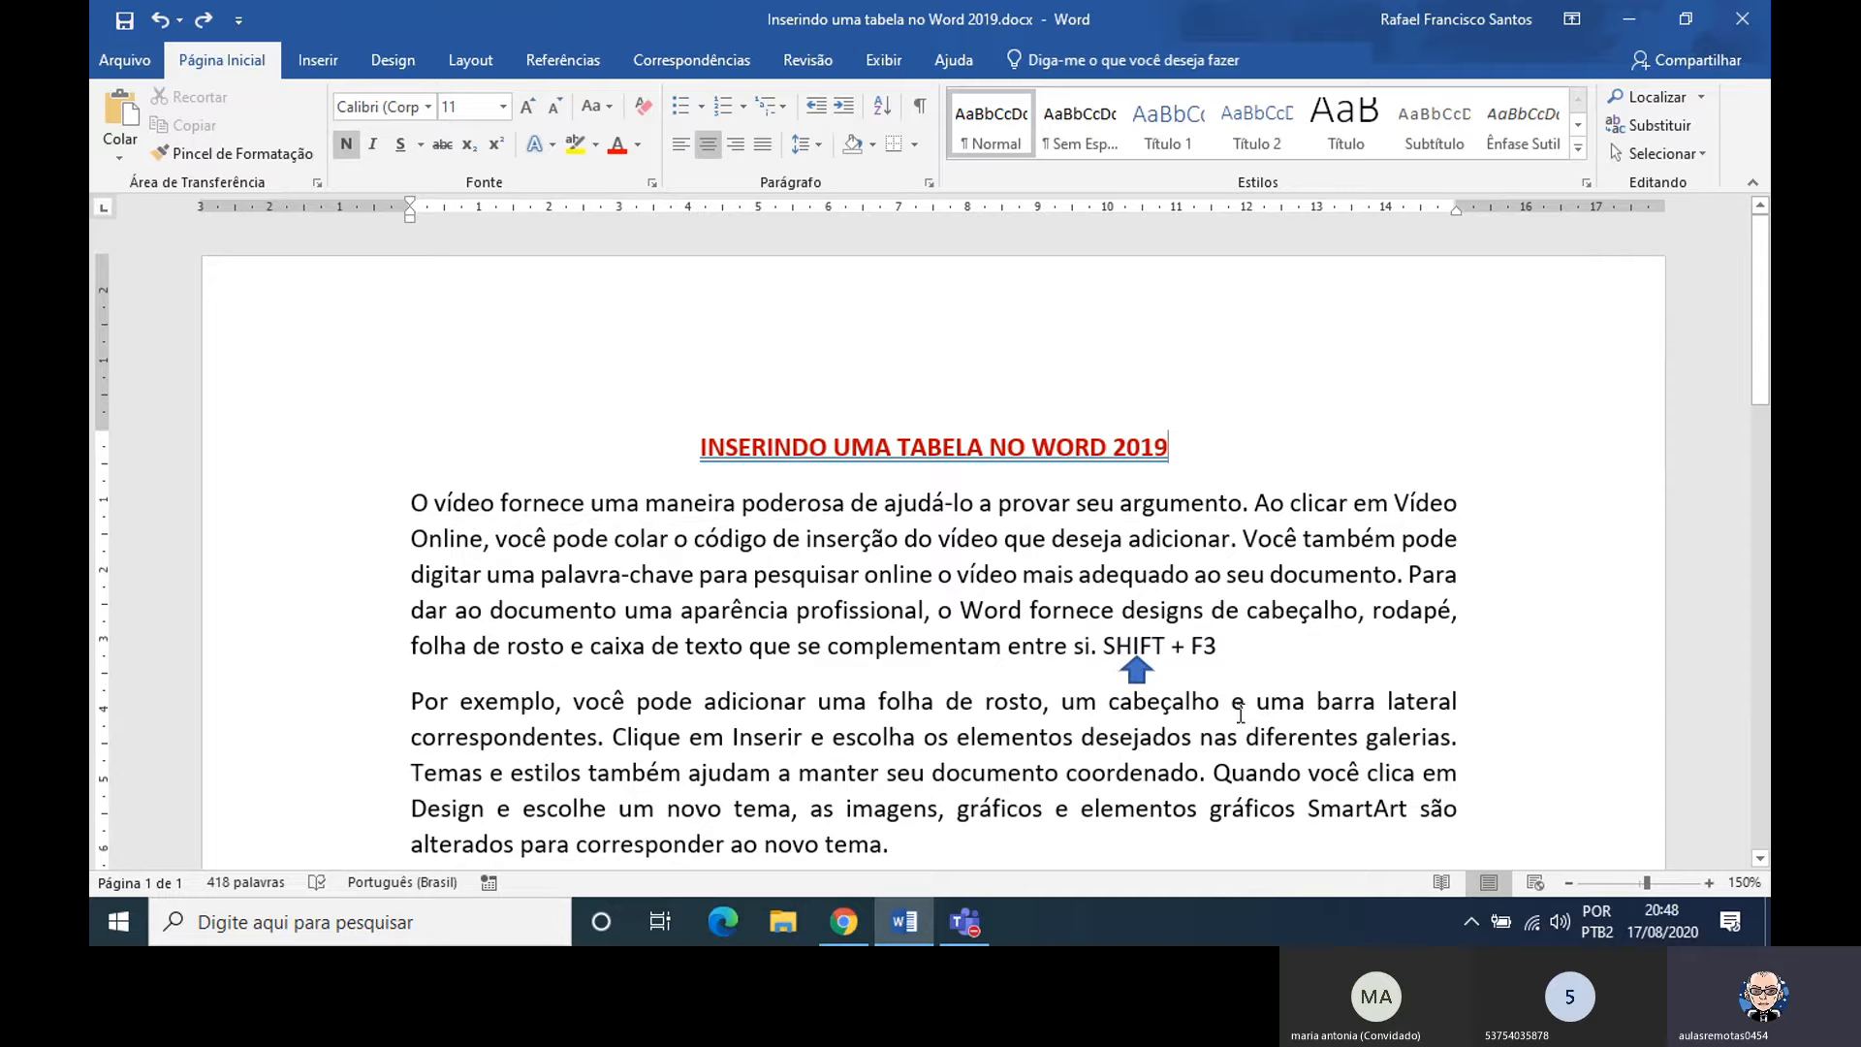
left_click(1149, 675)
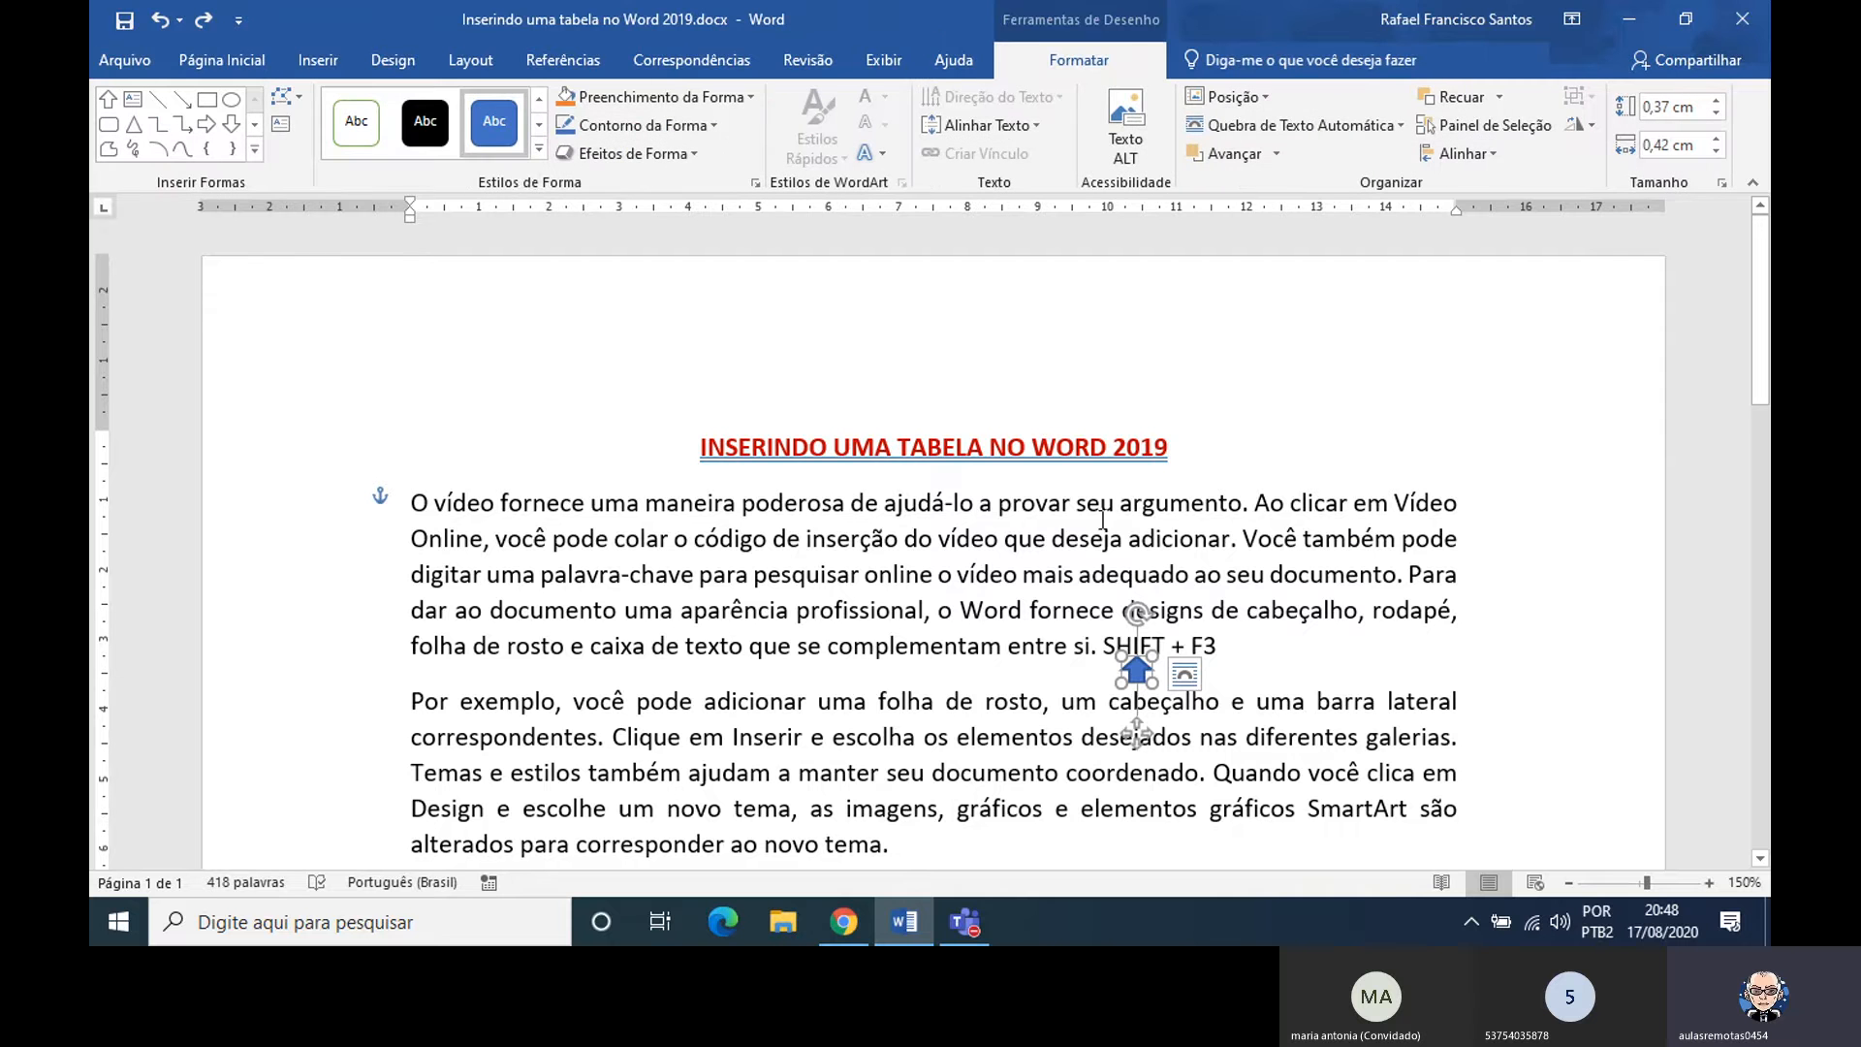
Apply the theme shape style with a black outline and white fill to the up arrow below SHIFT, and deselect it
left_click(538, 151)
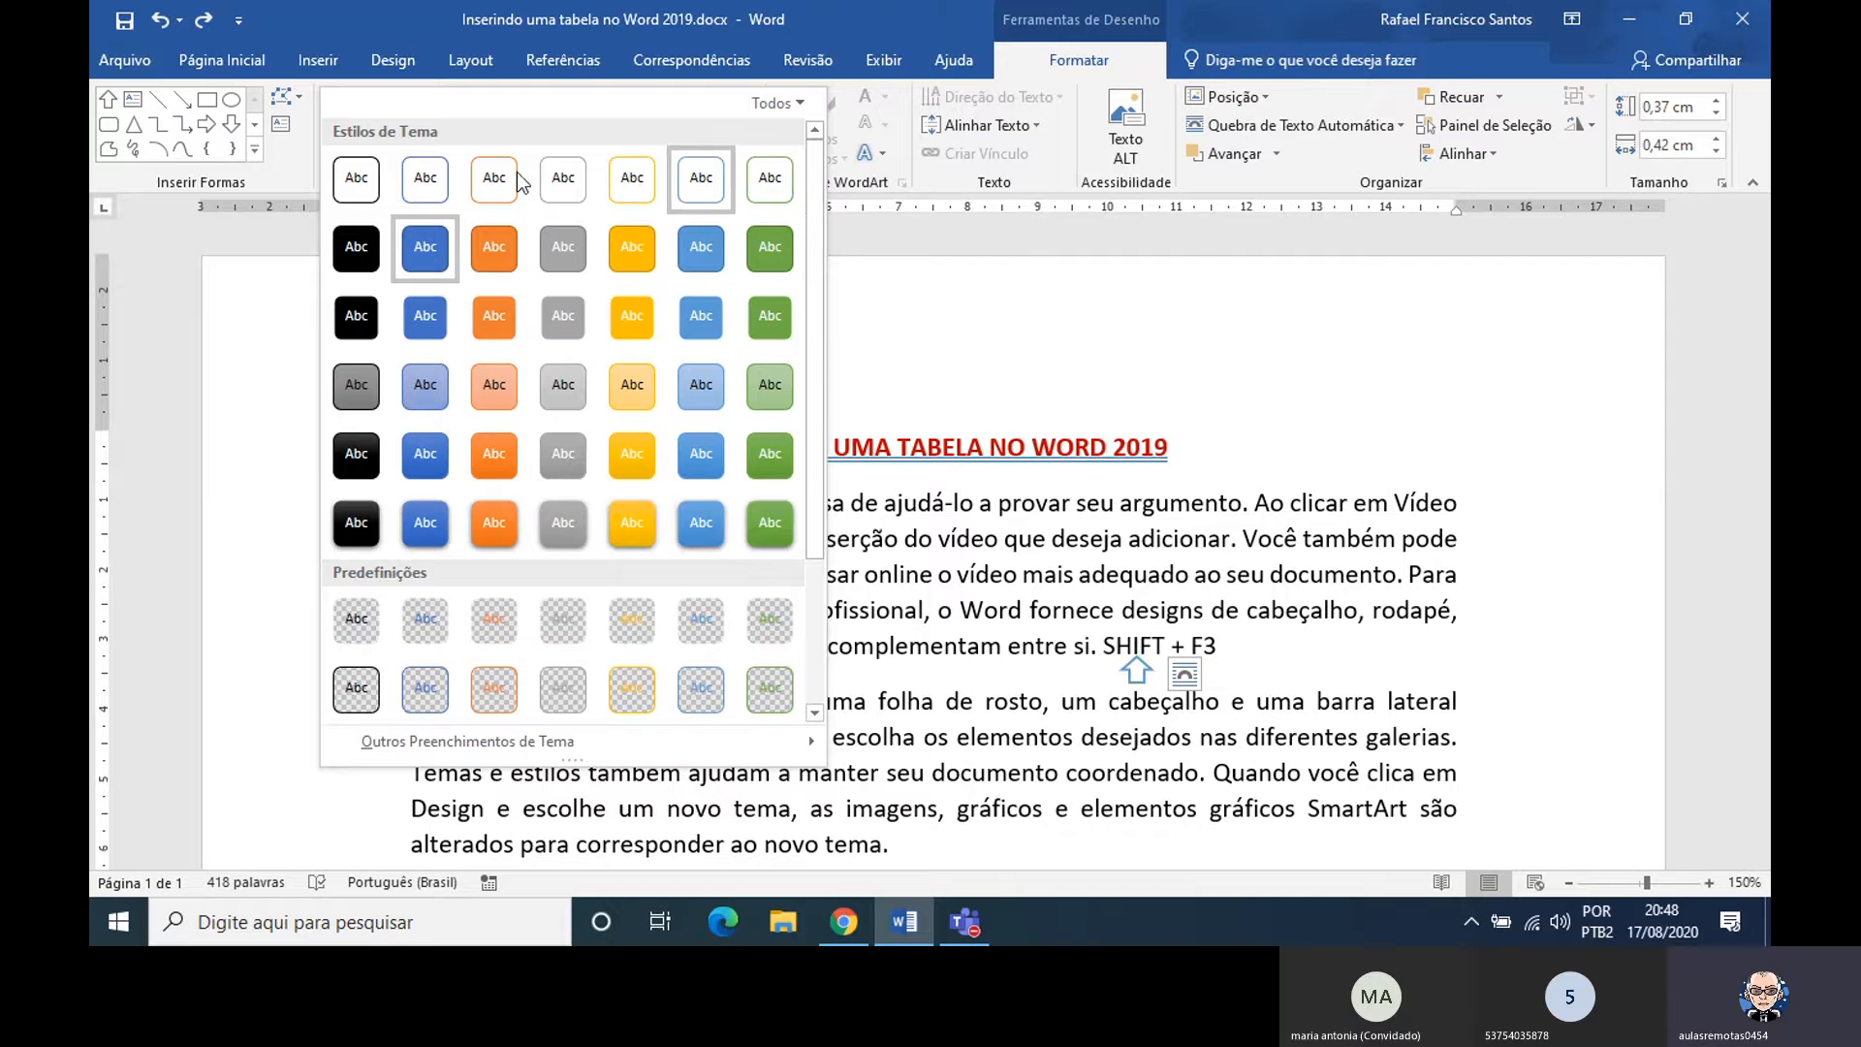
left_click(370, 178)
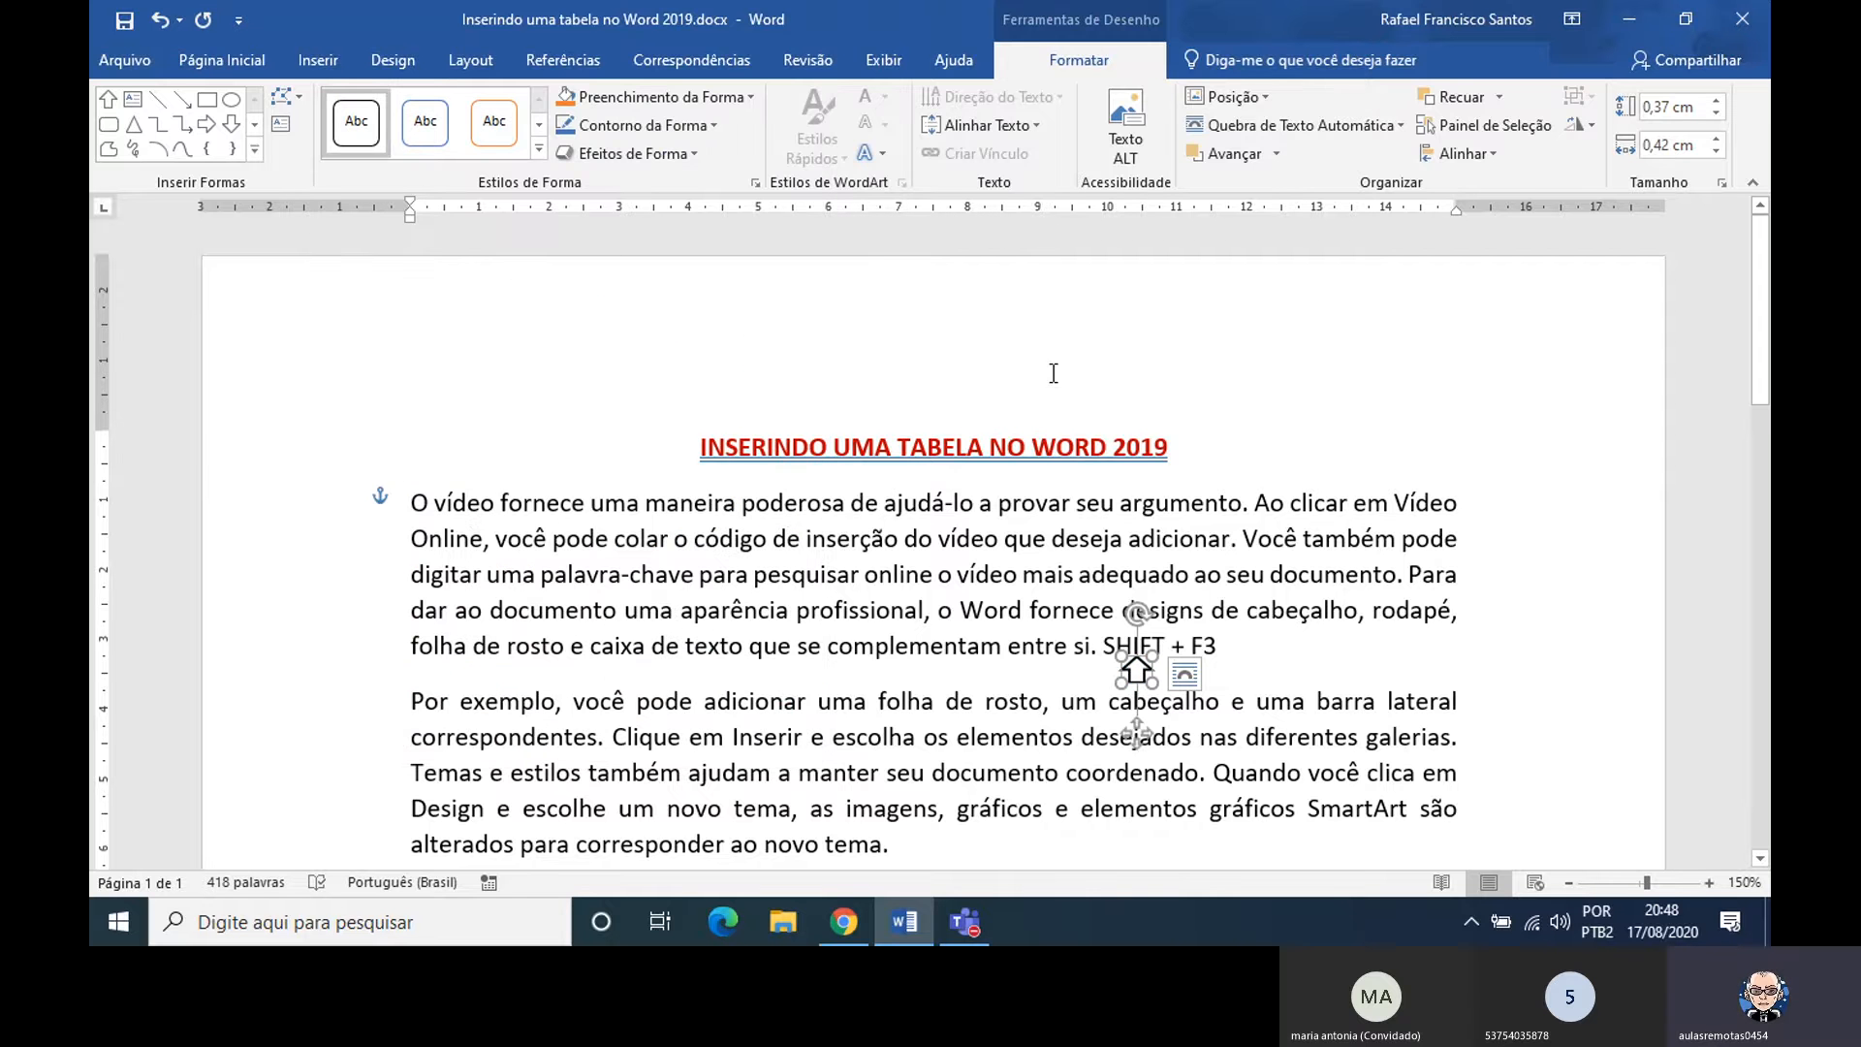
left_click(1239, 653)
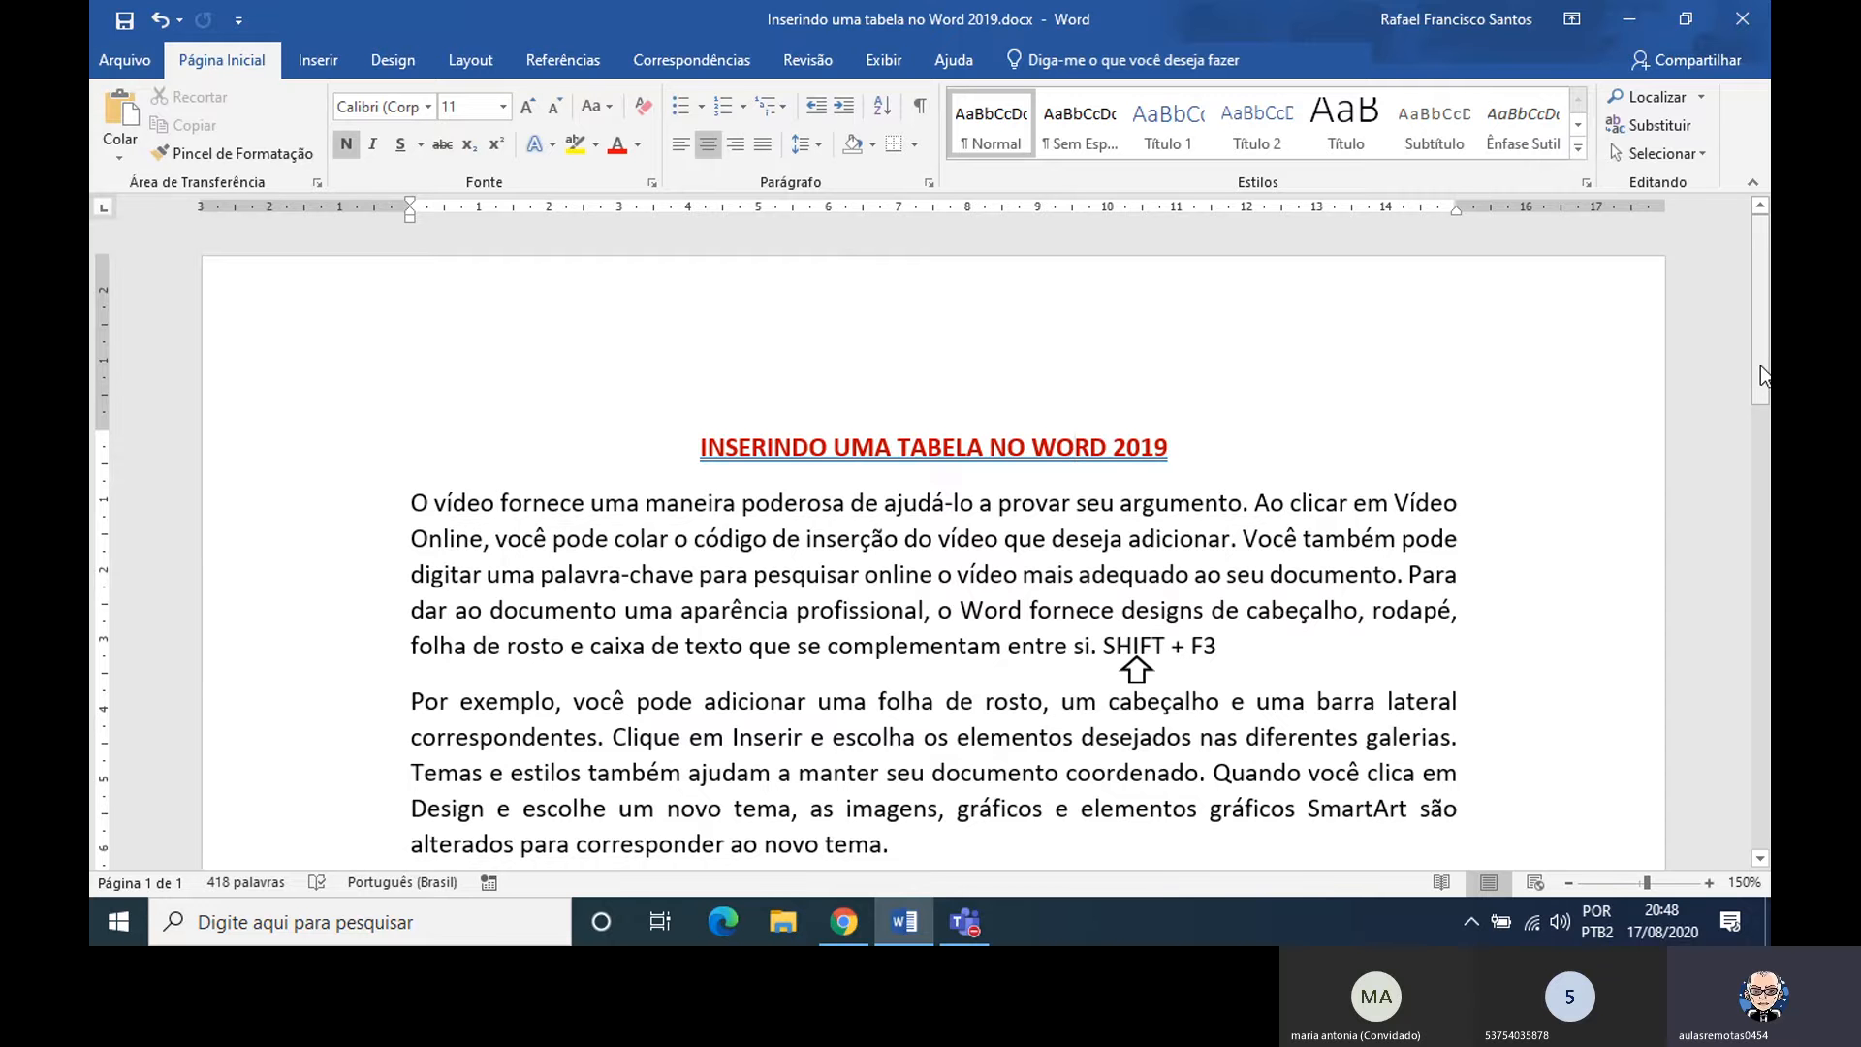
Convert the table title Relatório de Vendas de Produtos – julho/2020 to uppercase
left_click_drag(1760, 376, 1768, 441)
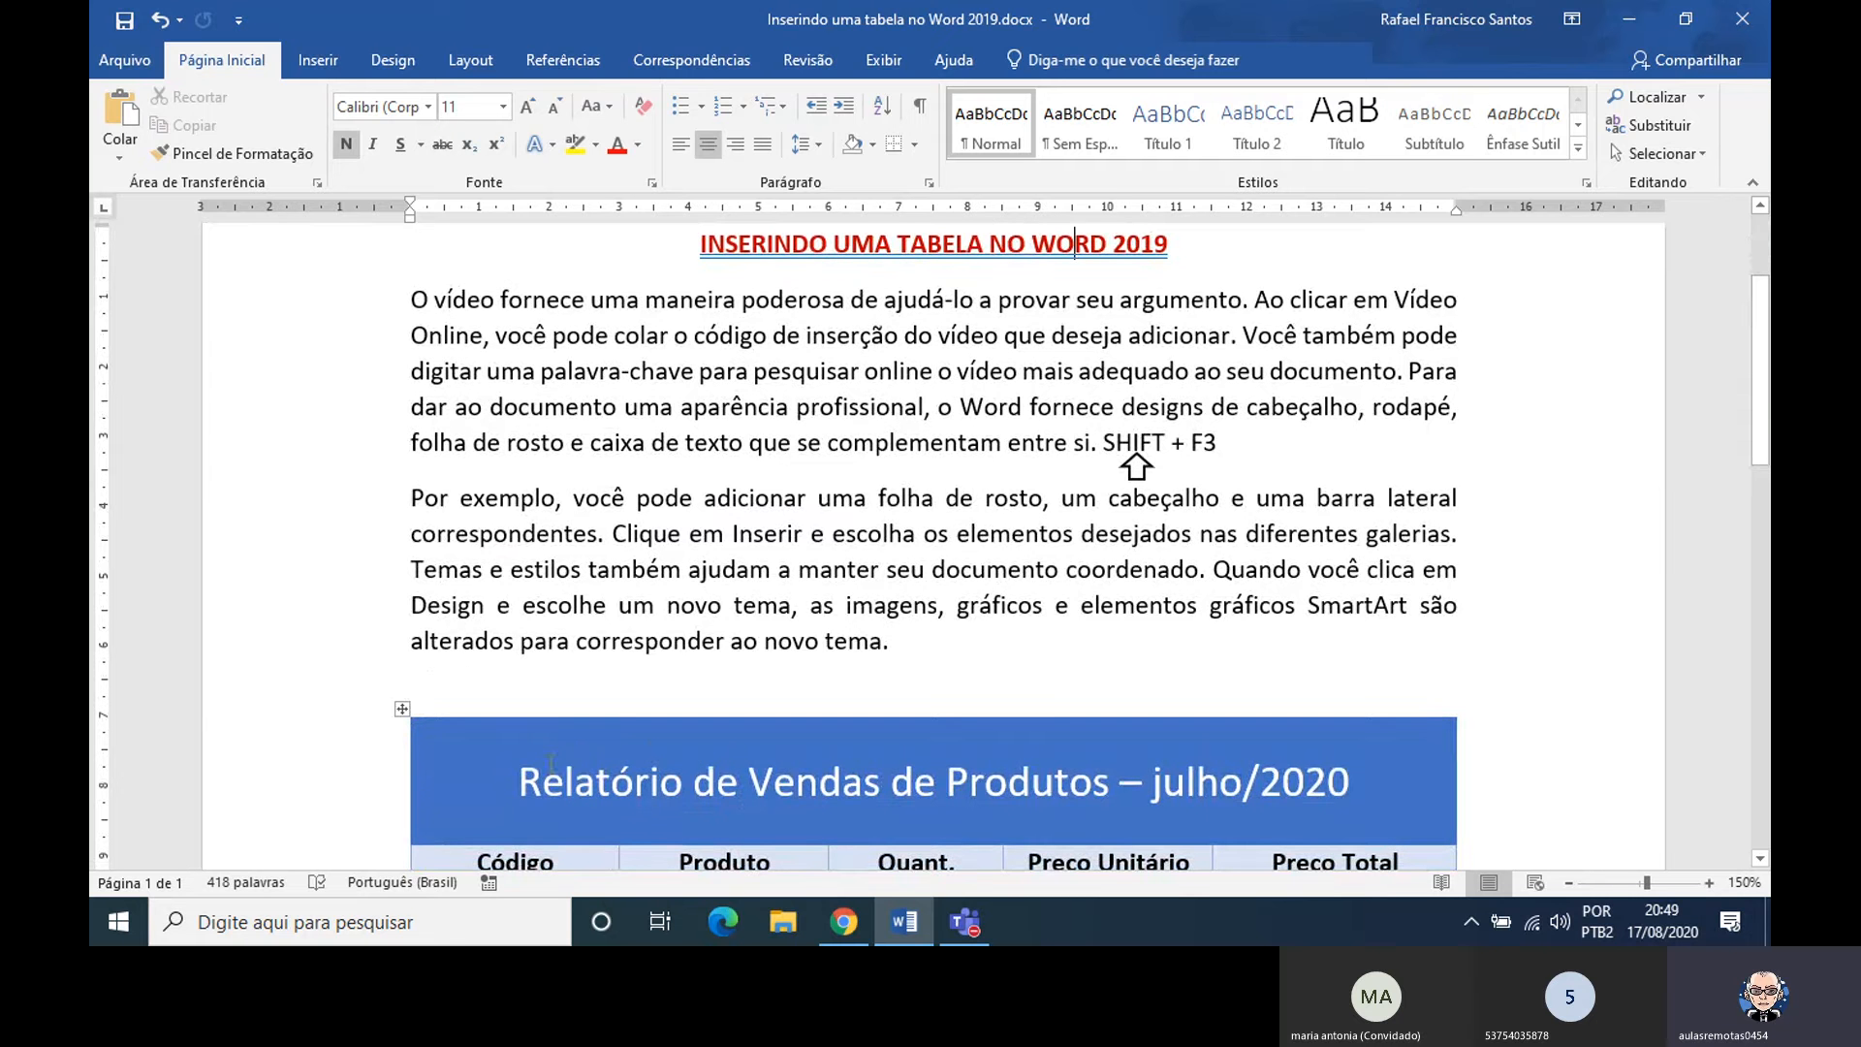
left_click_drag(515, 781, 1349, 781)
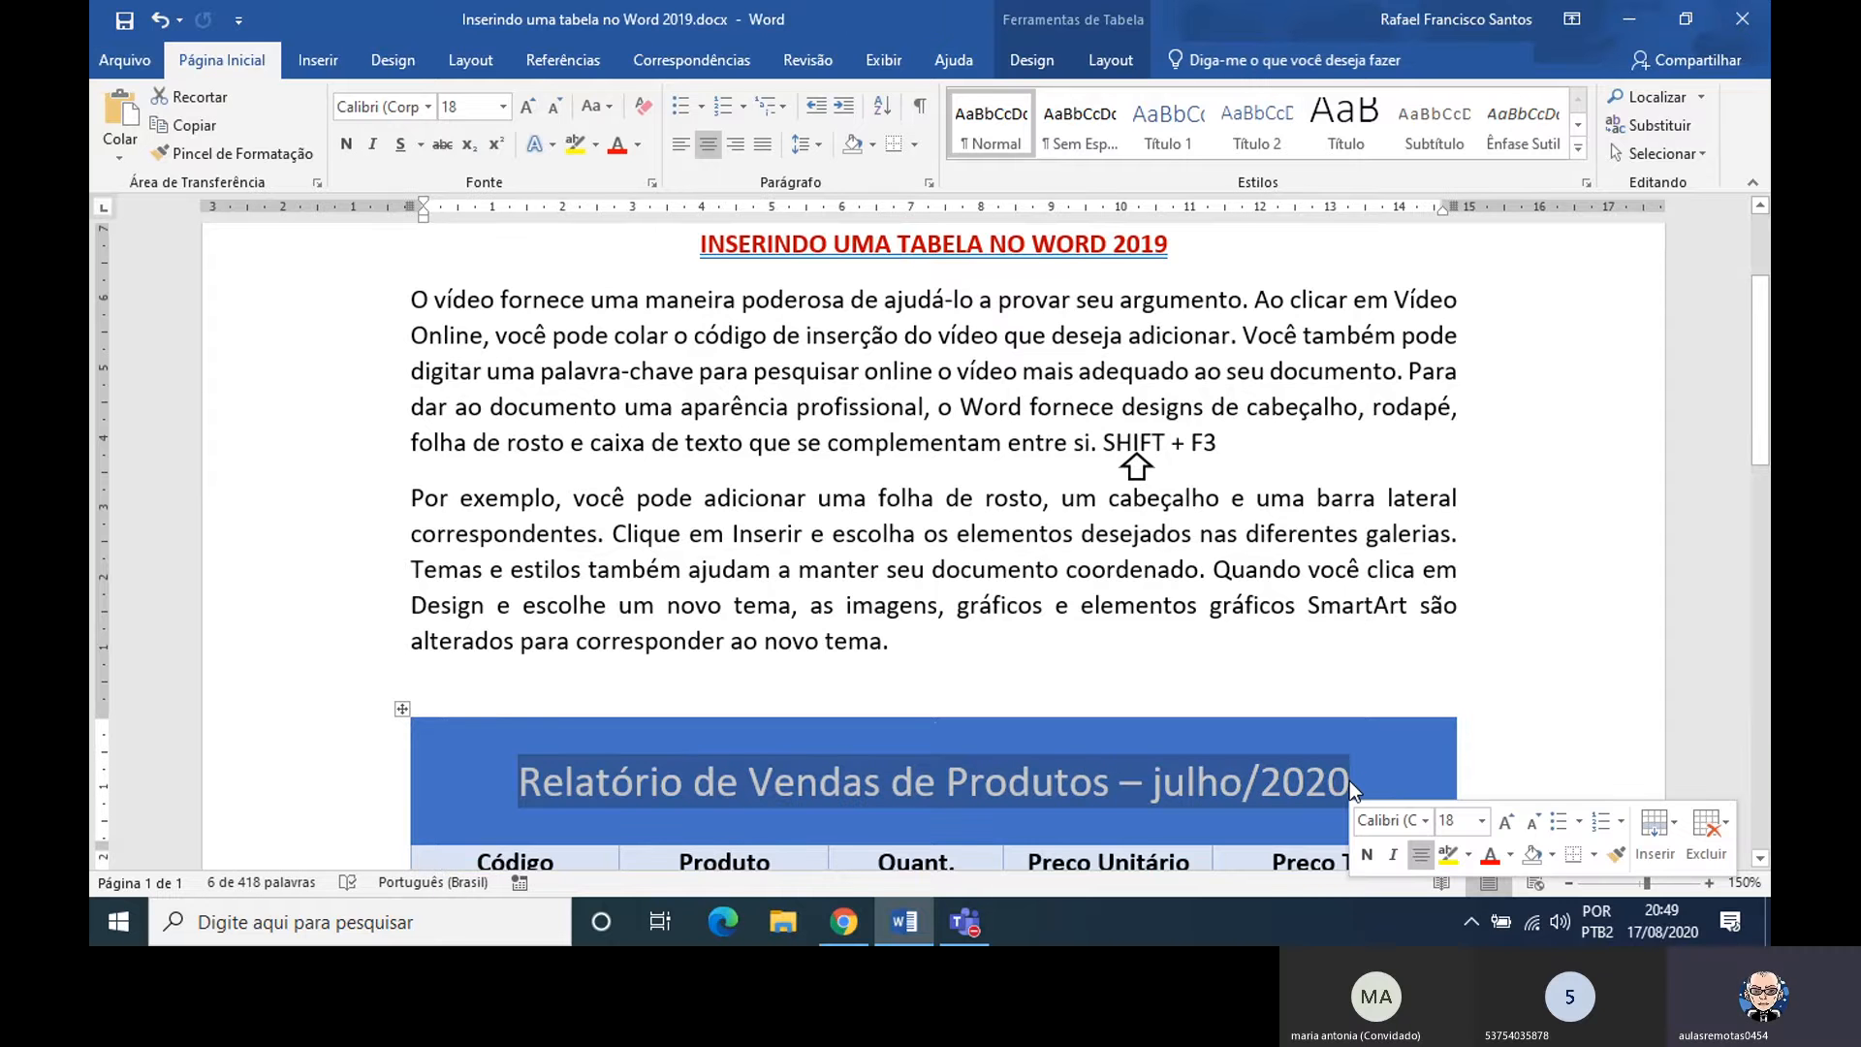
key("shift+F3")
key("shift+F3")
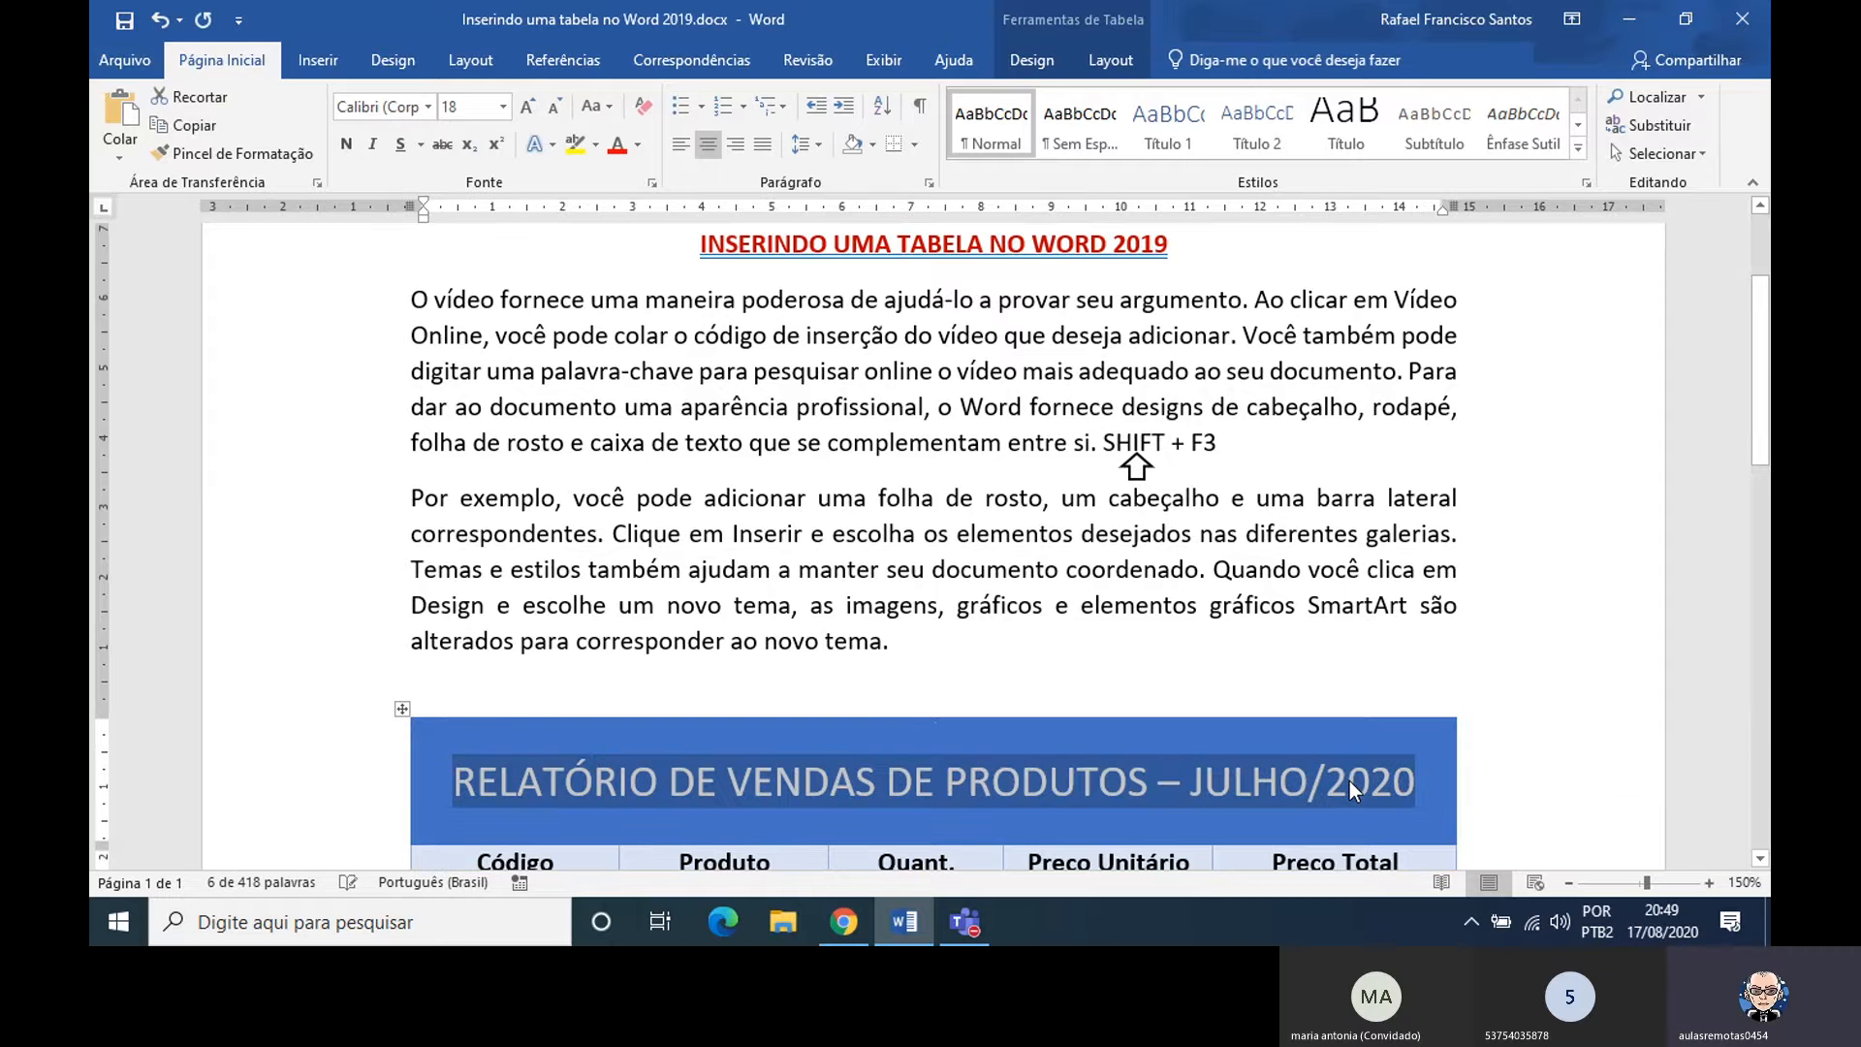
left_click(1399, 780)
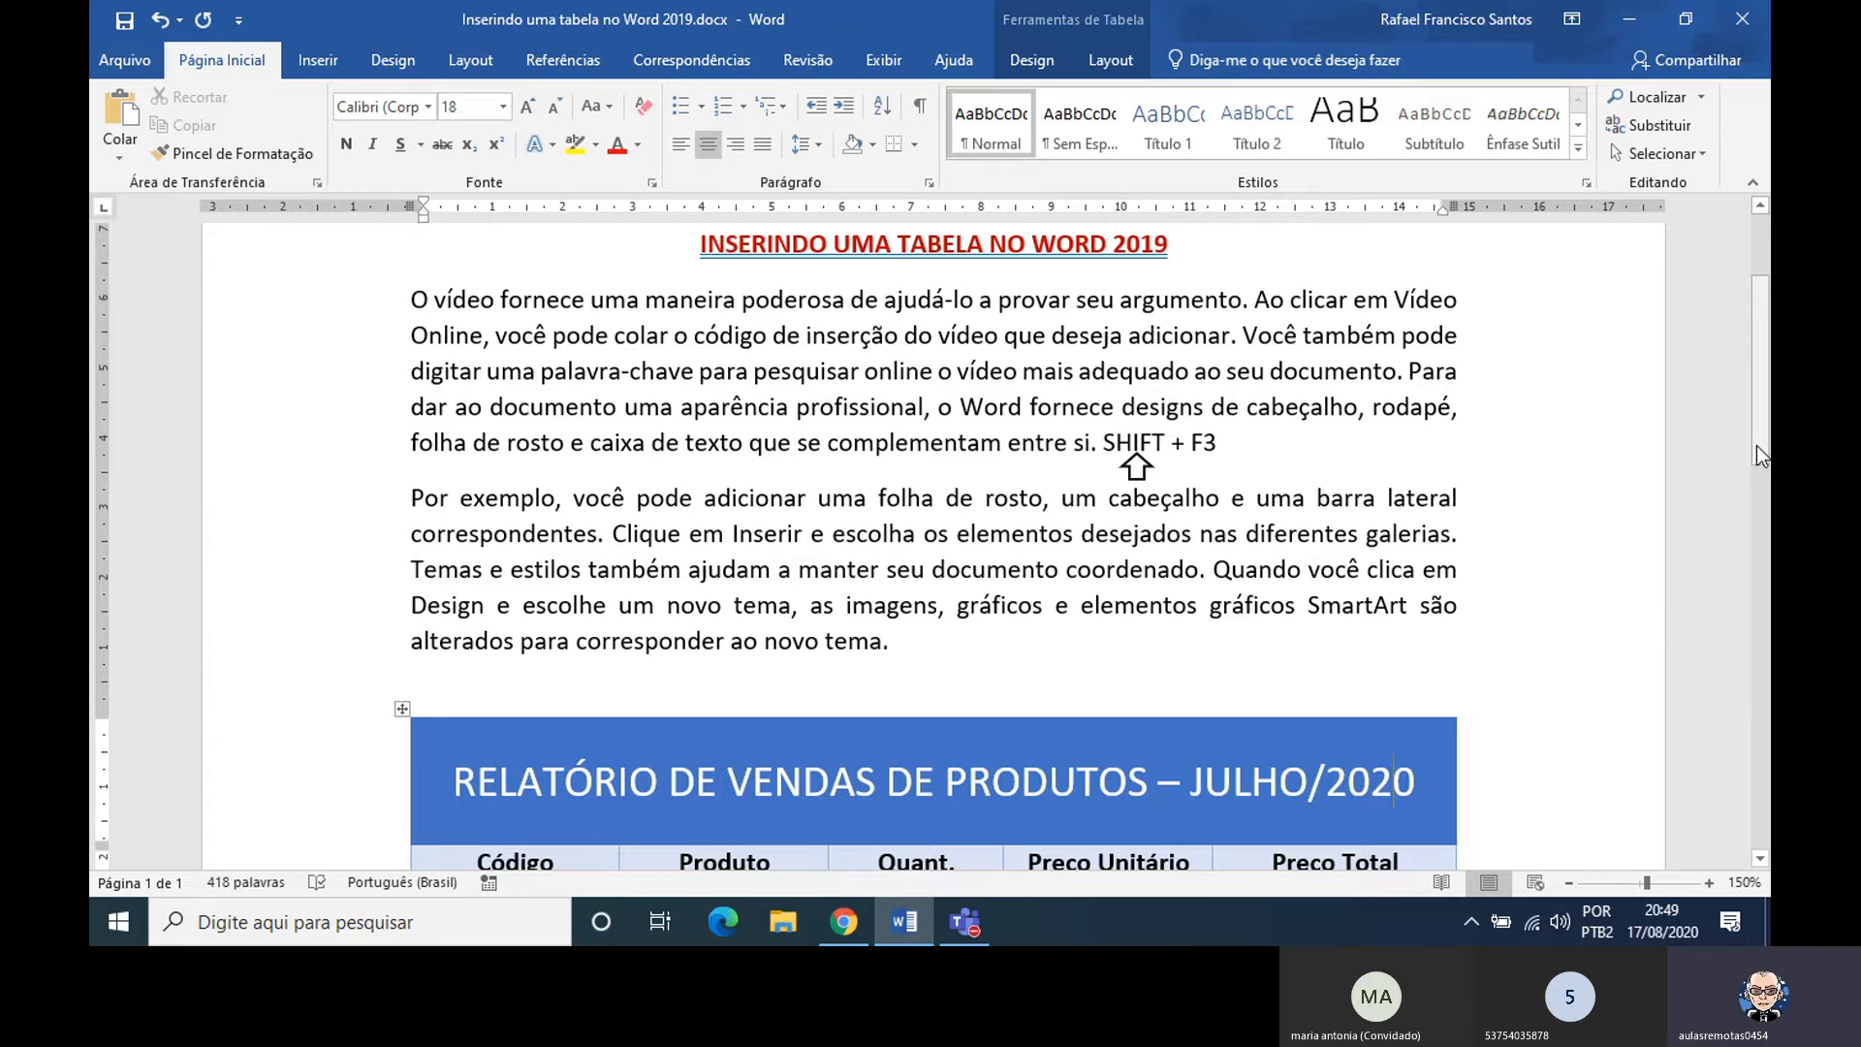
Cycle the table's header row from Código to Preço Total through uppercase and lowercase, finishing with only each cell's first letter capitalized
left_click_drag(1757, 445, 1766, 533)
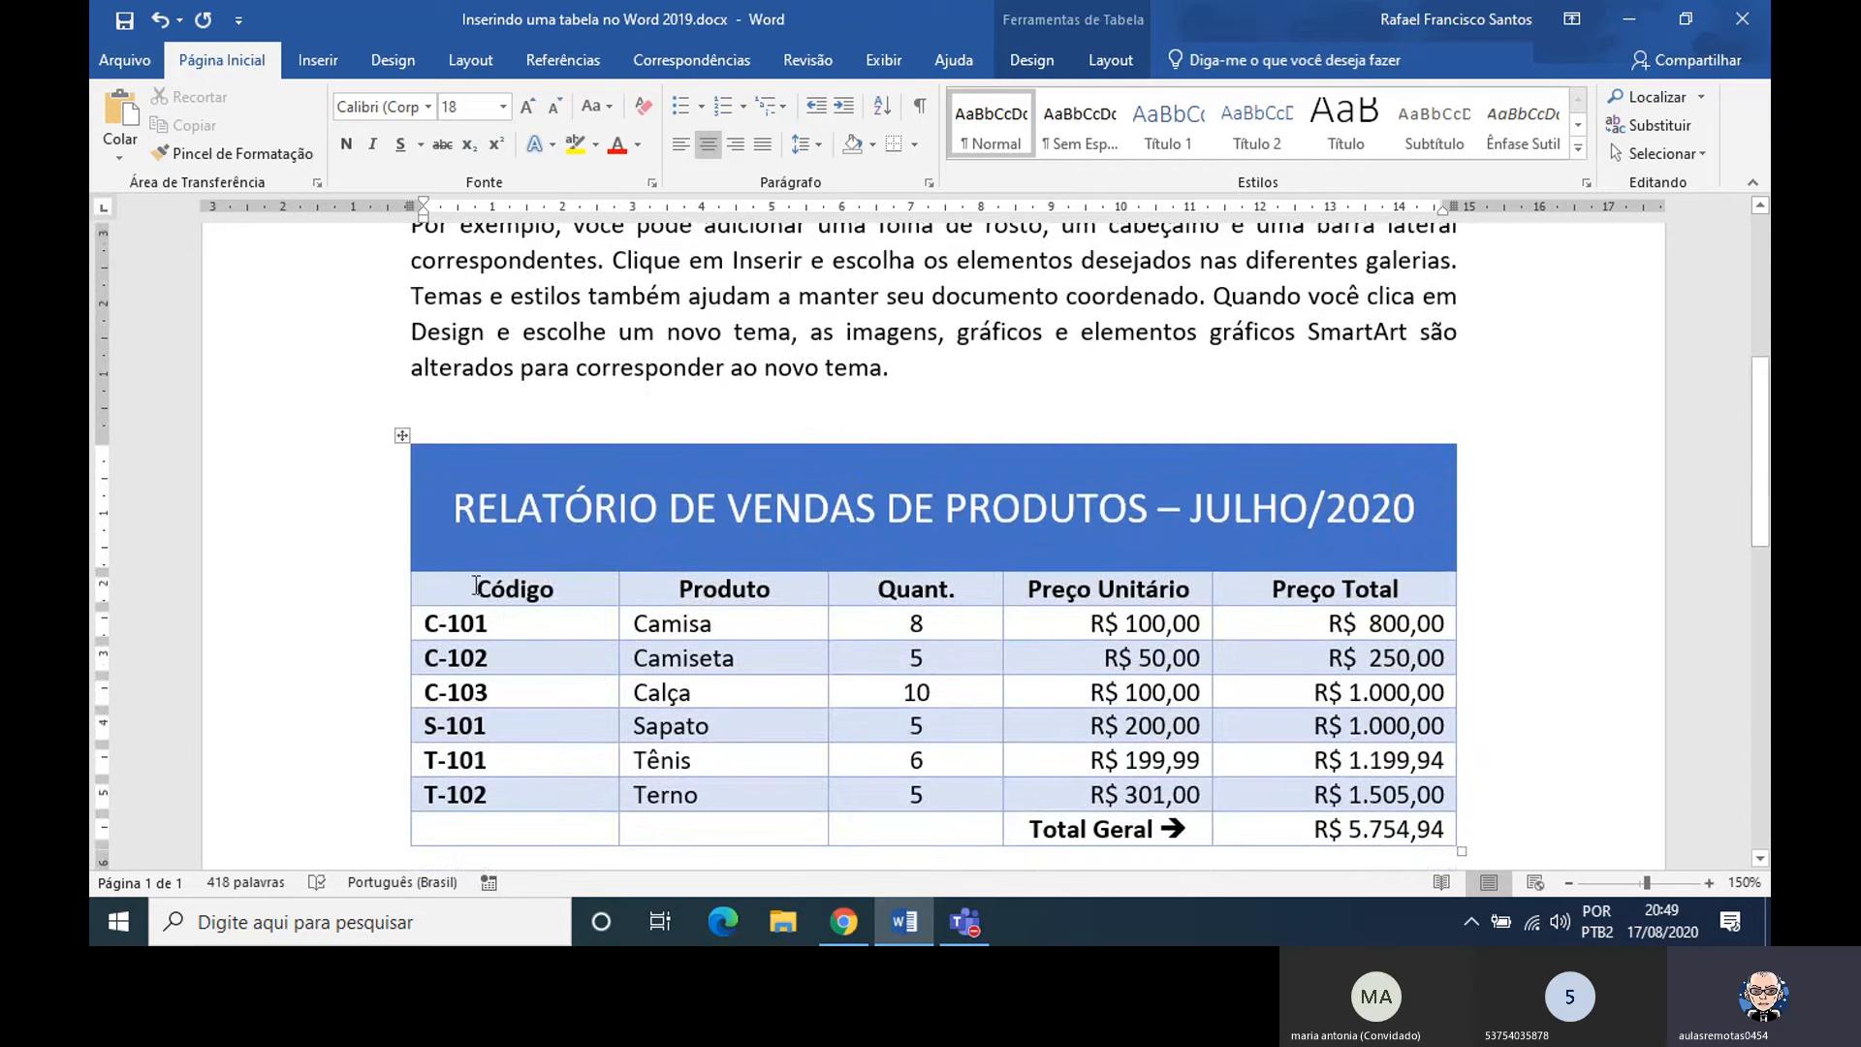
left_click_drag(473, 587, 1417, 589)
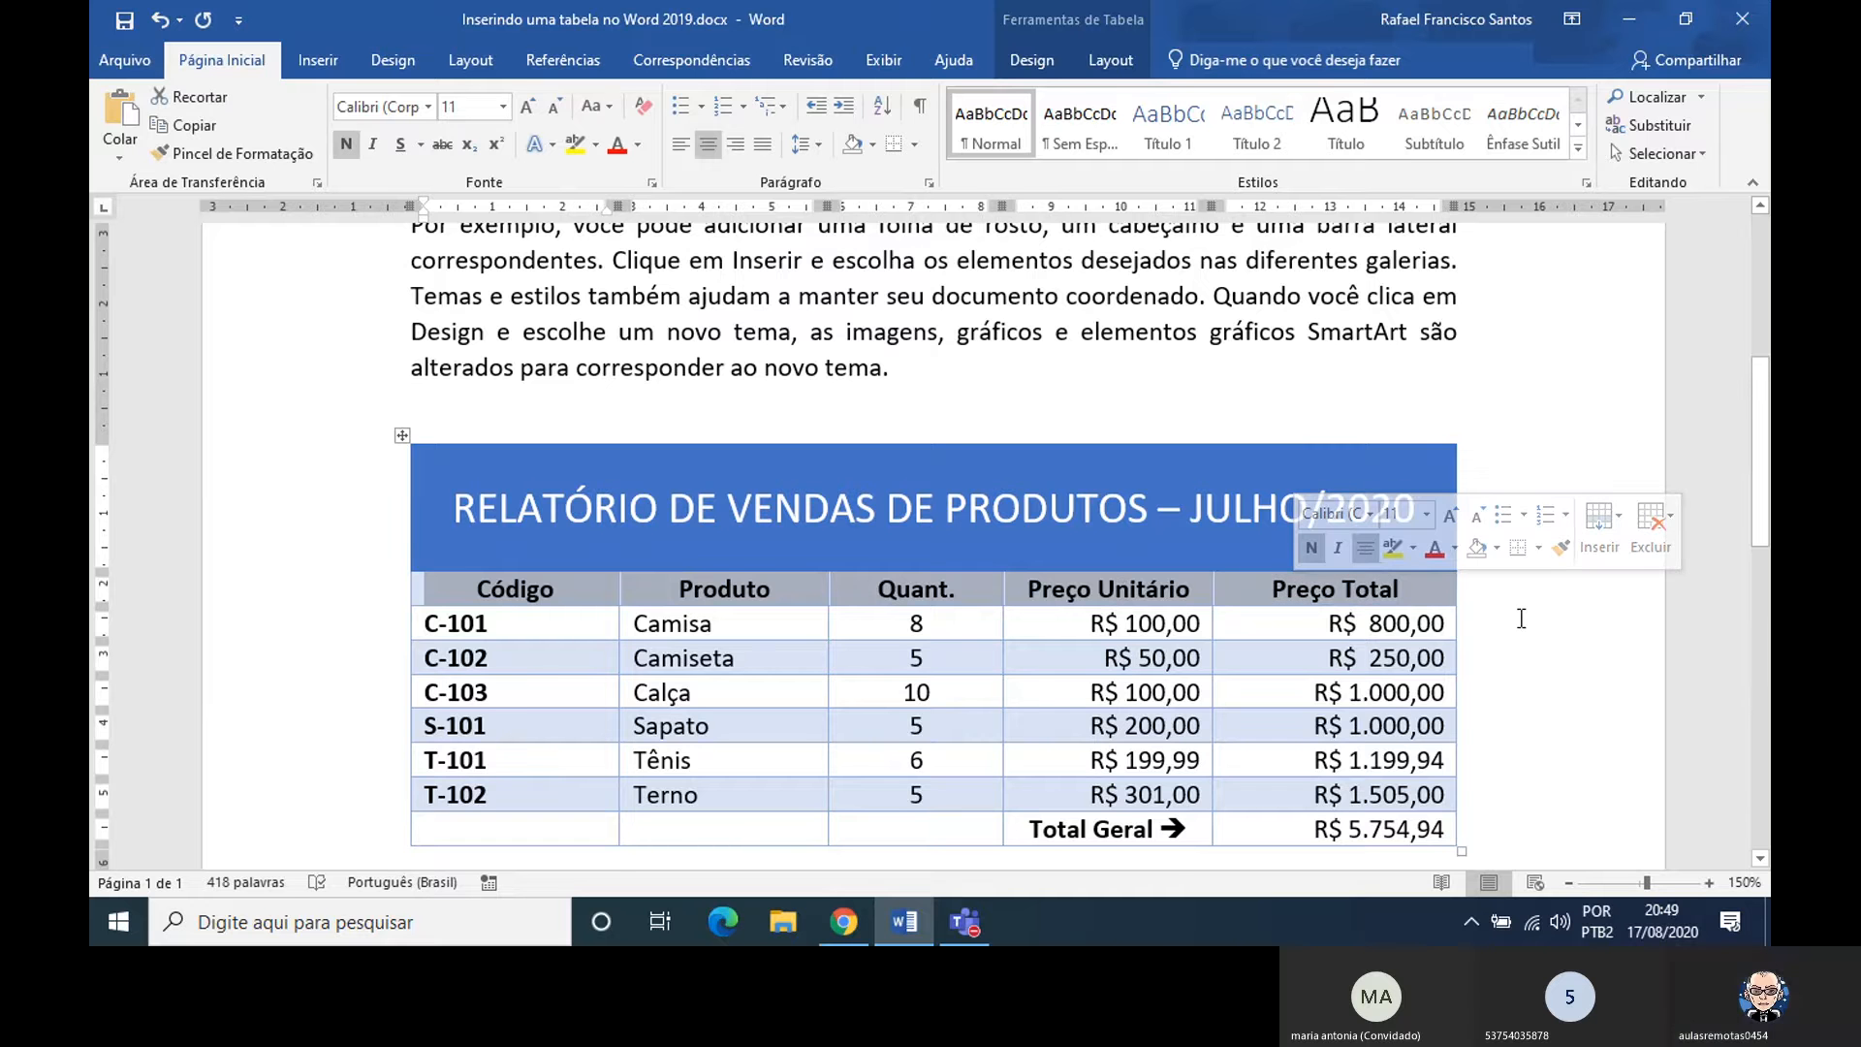
key("ctrl+shift+a")
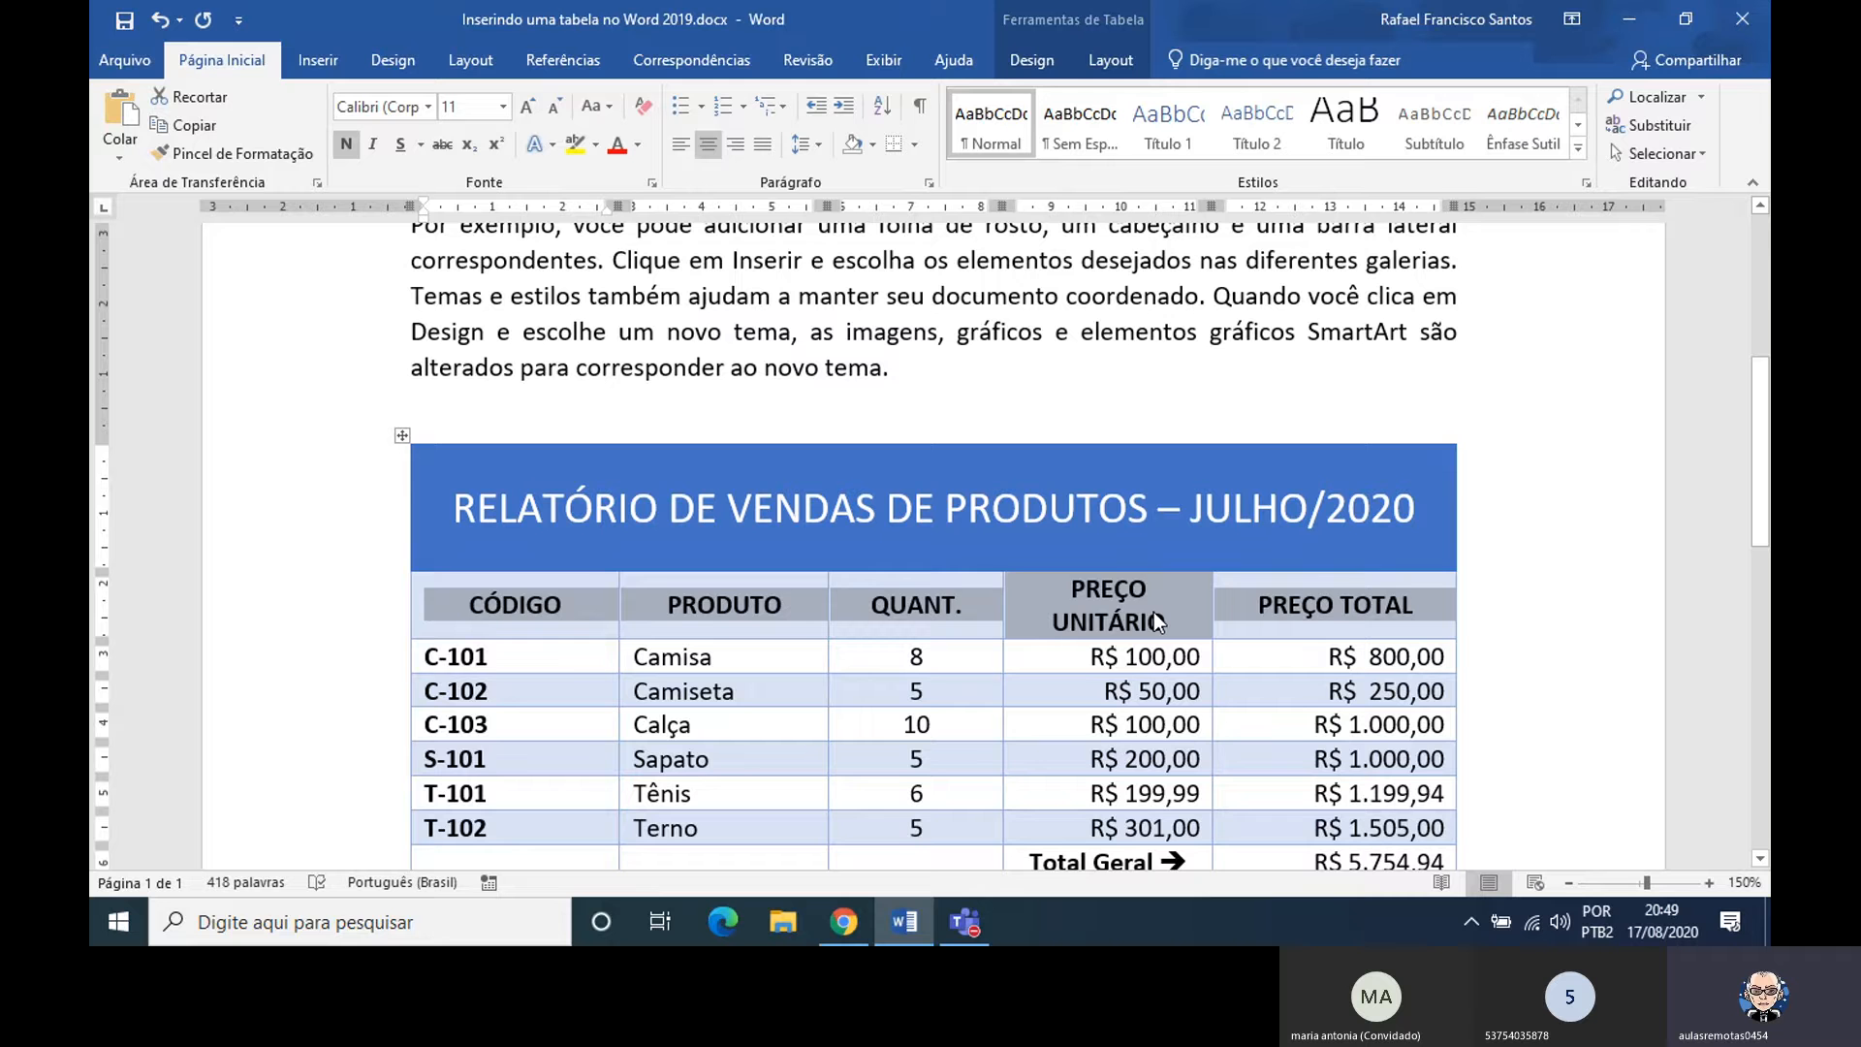
key("ctrl+shift+a")
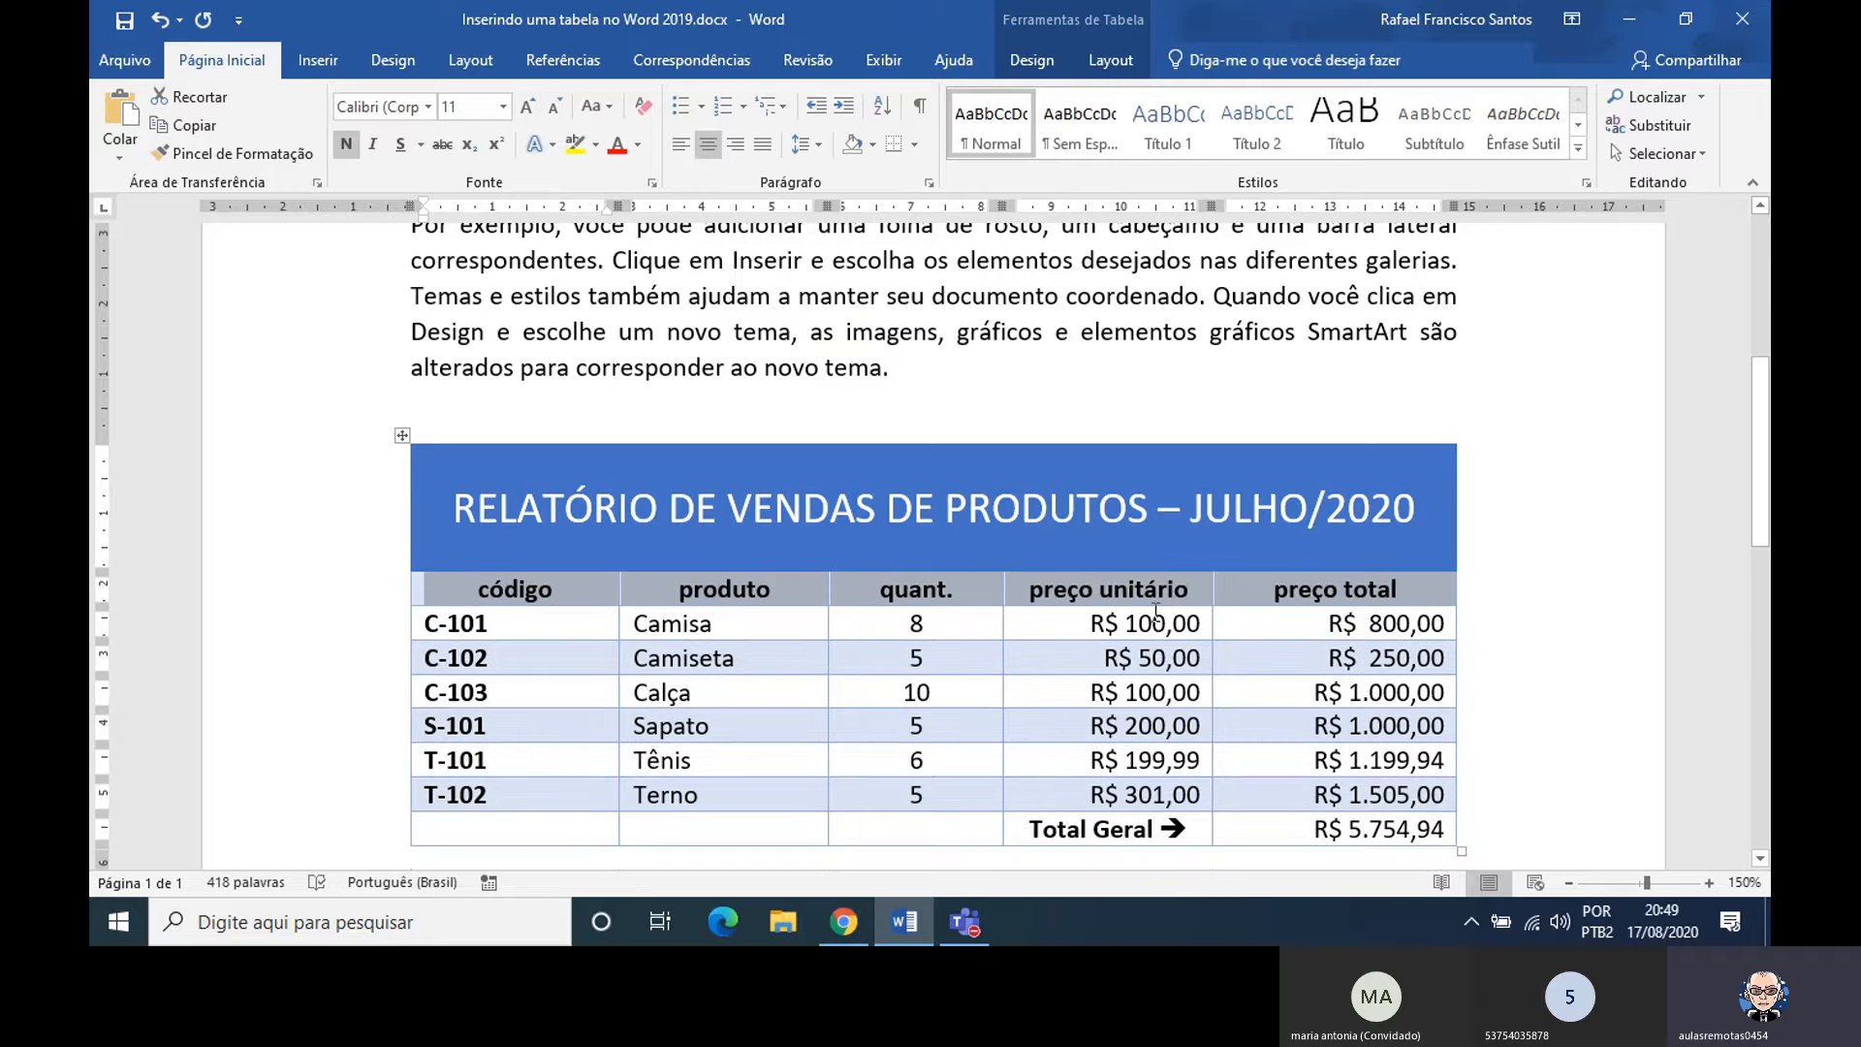
key("shift+F3")
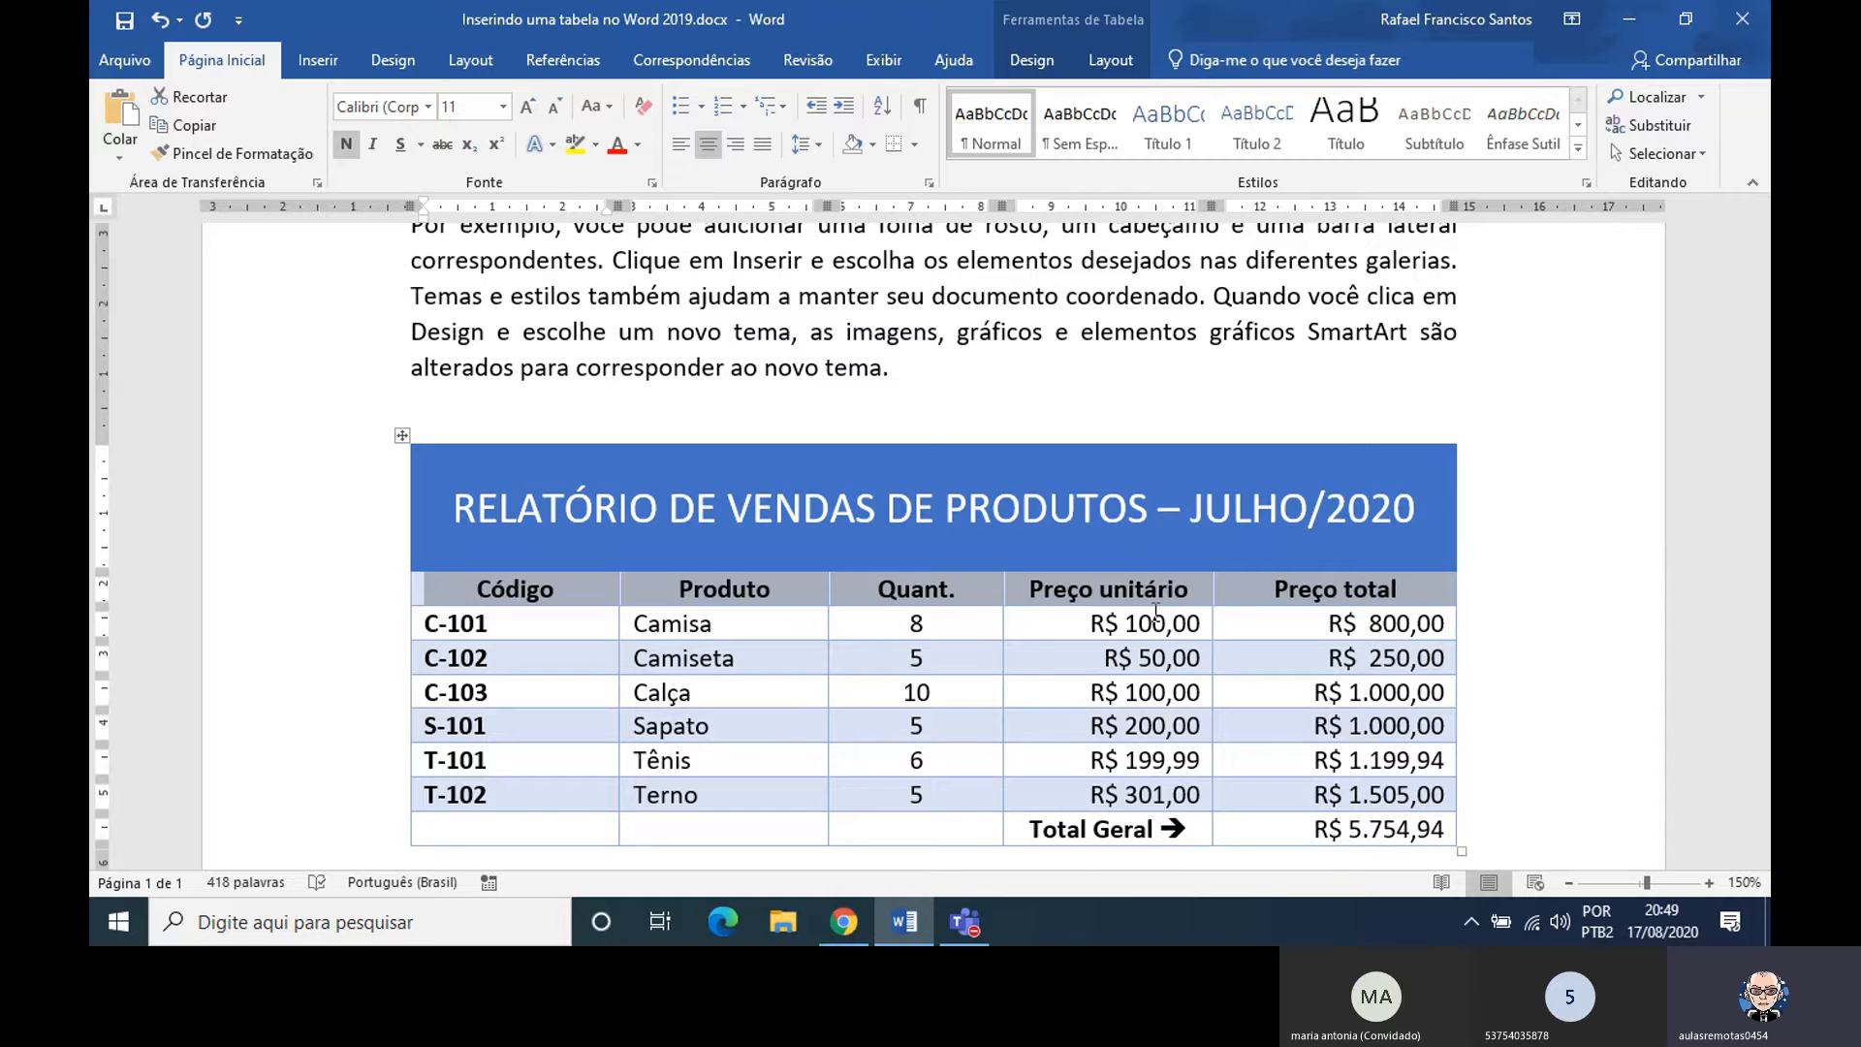
key("shift+F3")
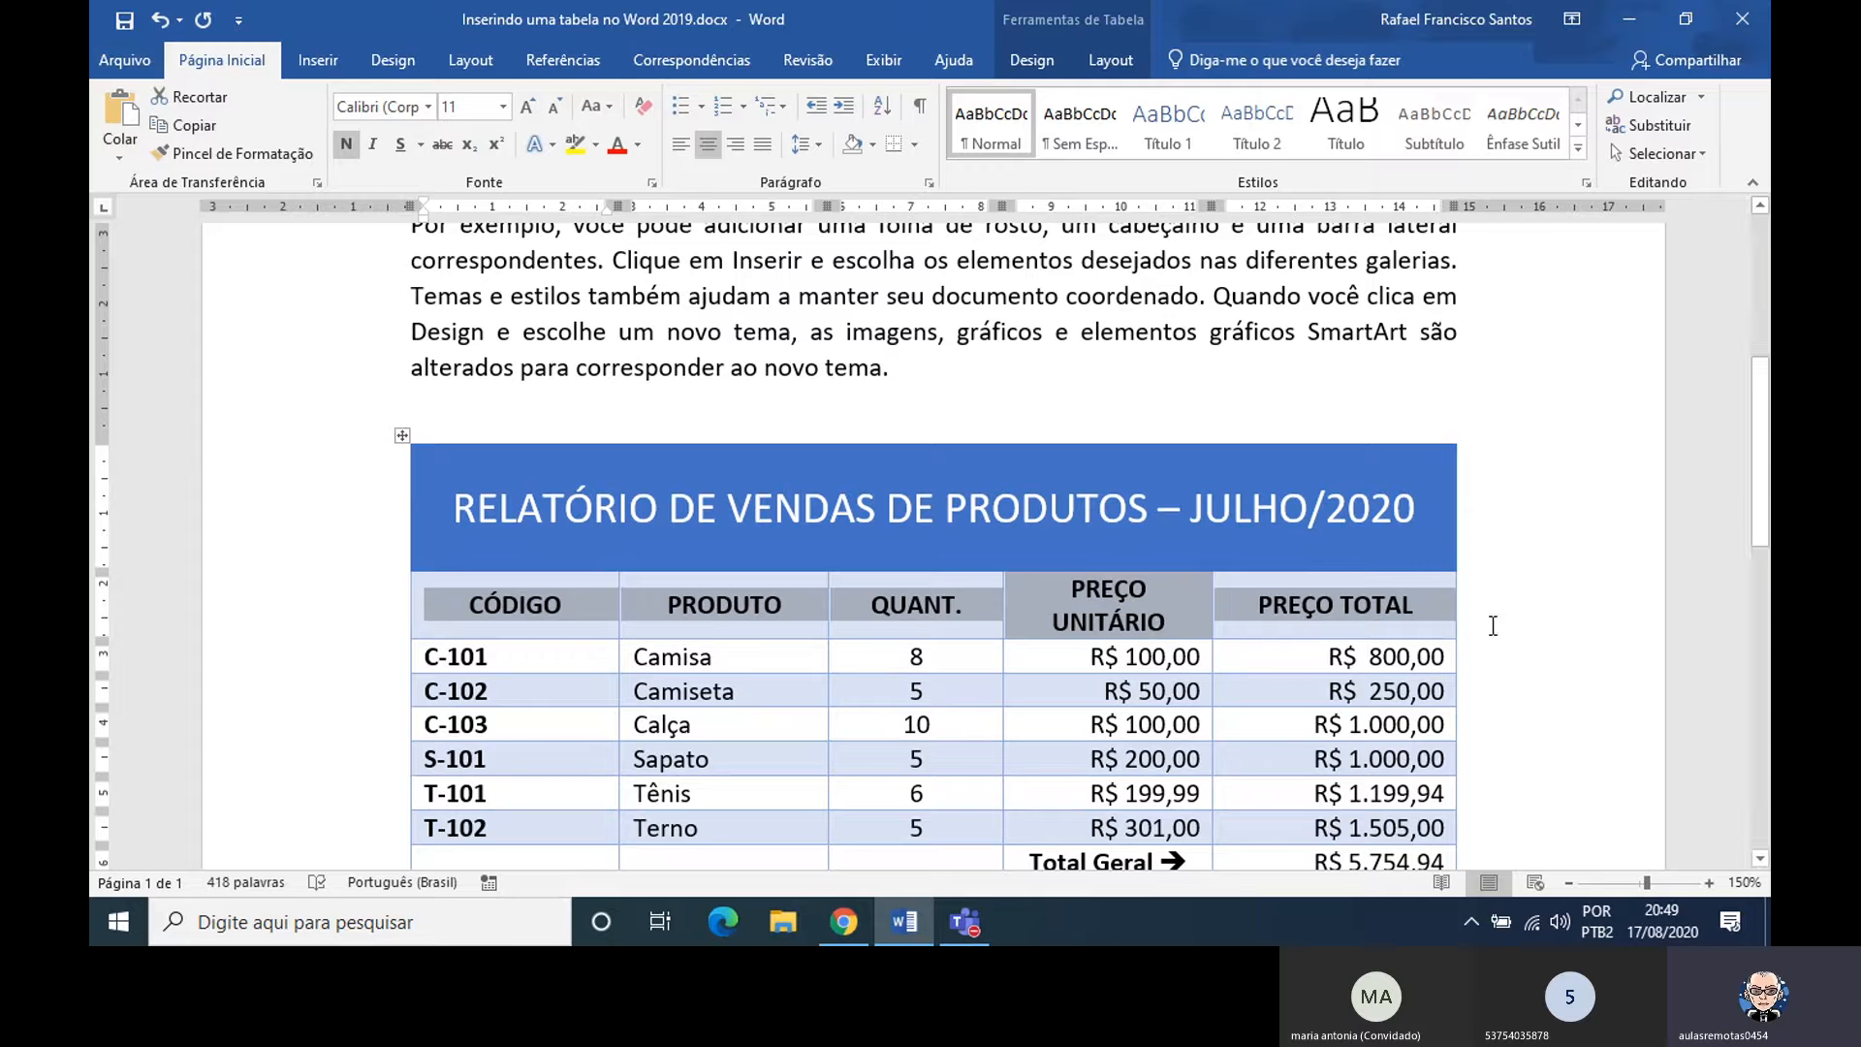
key("shift+F3")
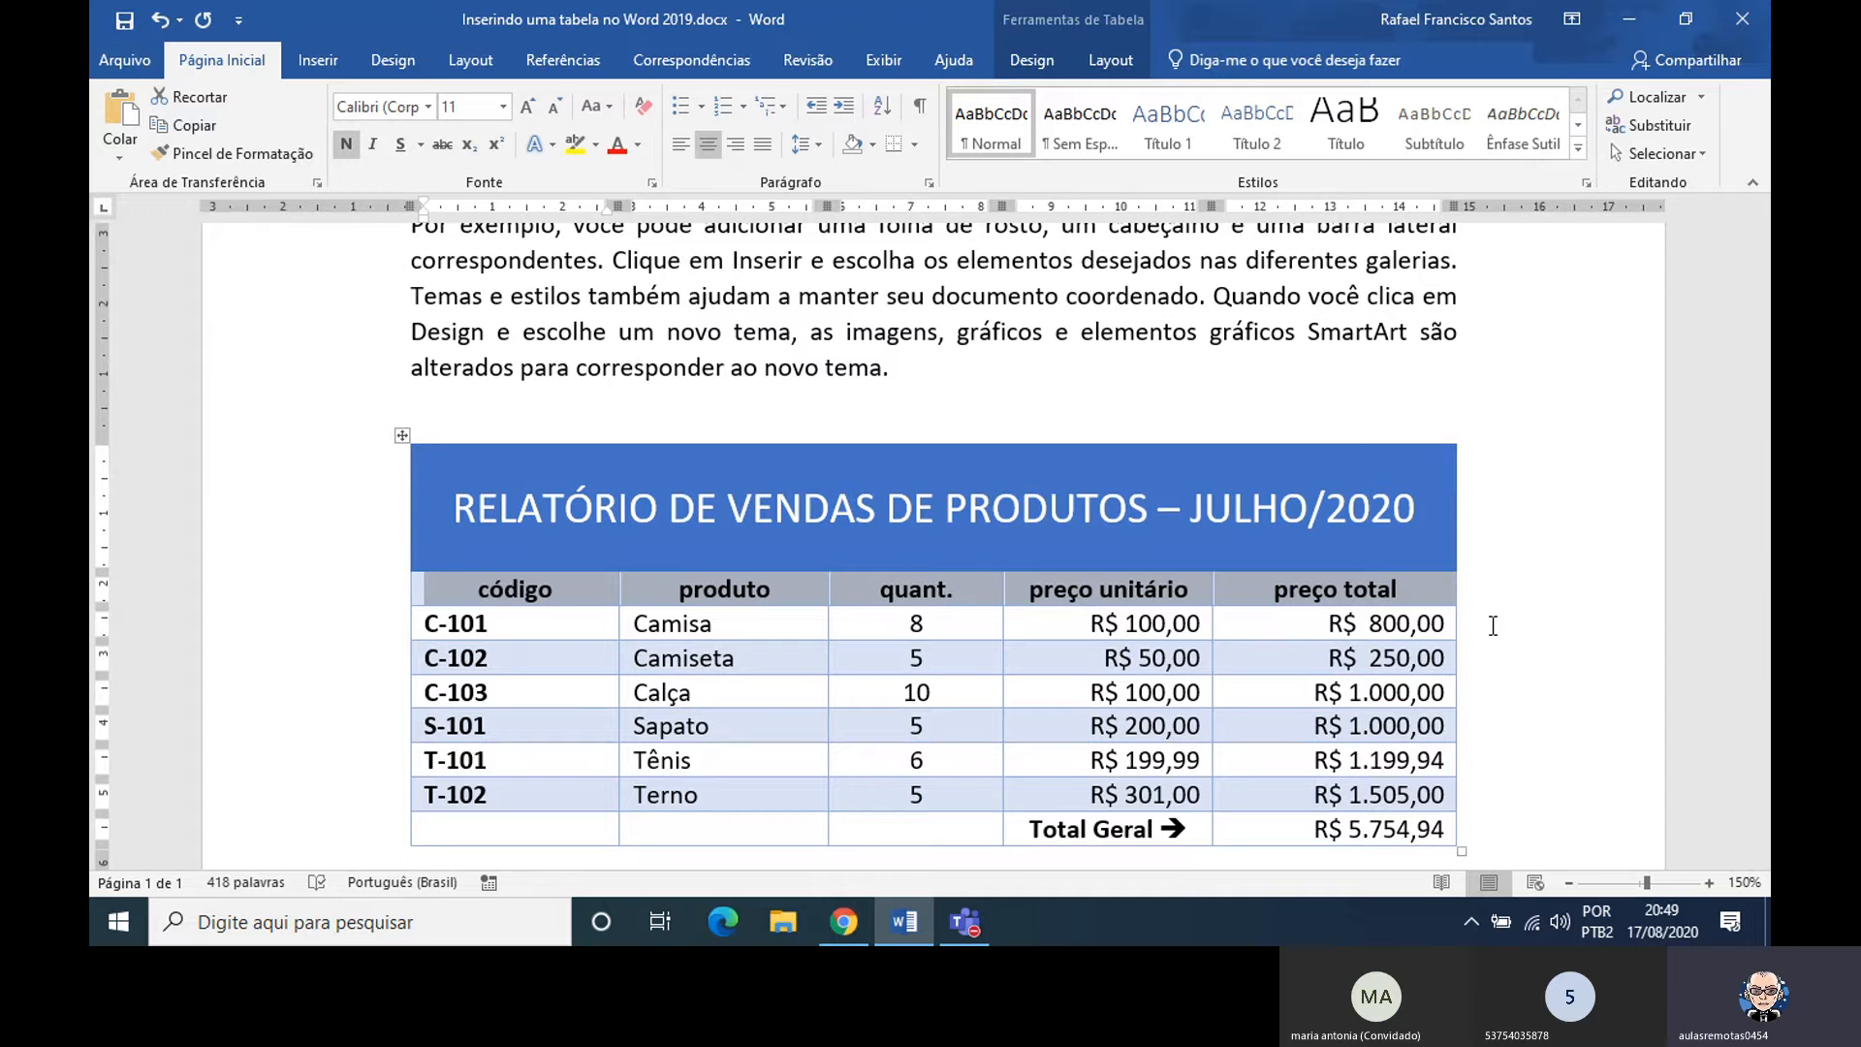
key("shift+F3")
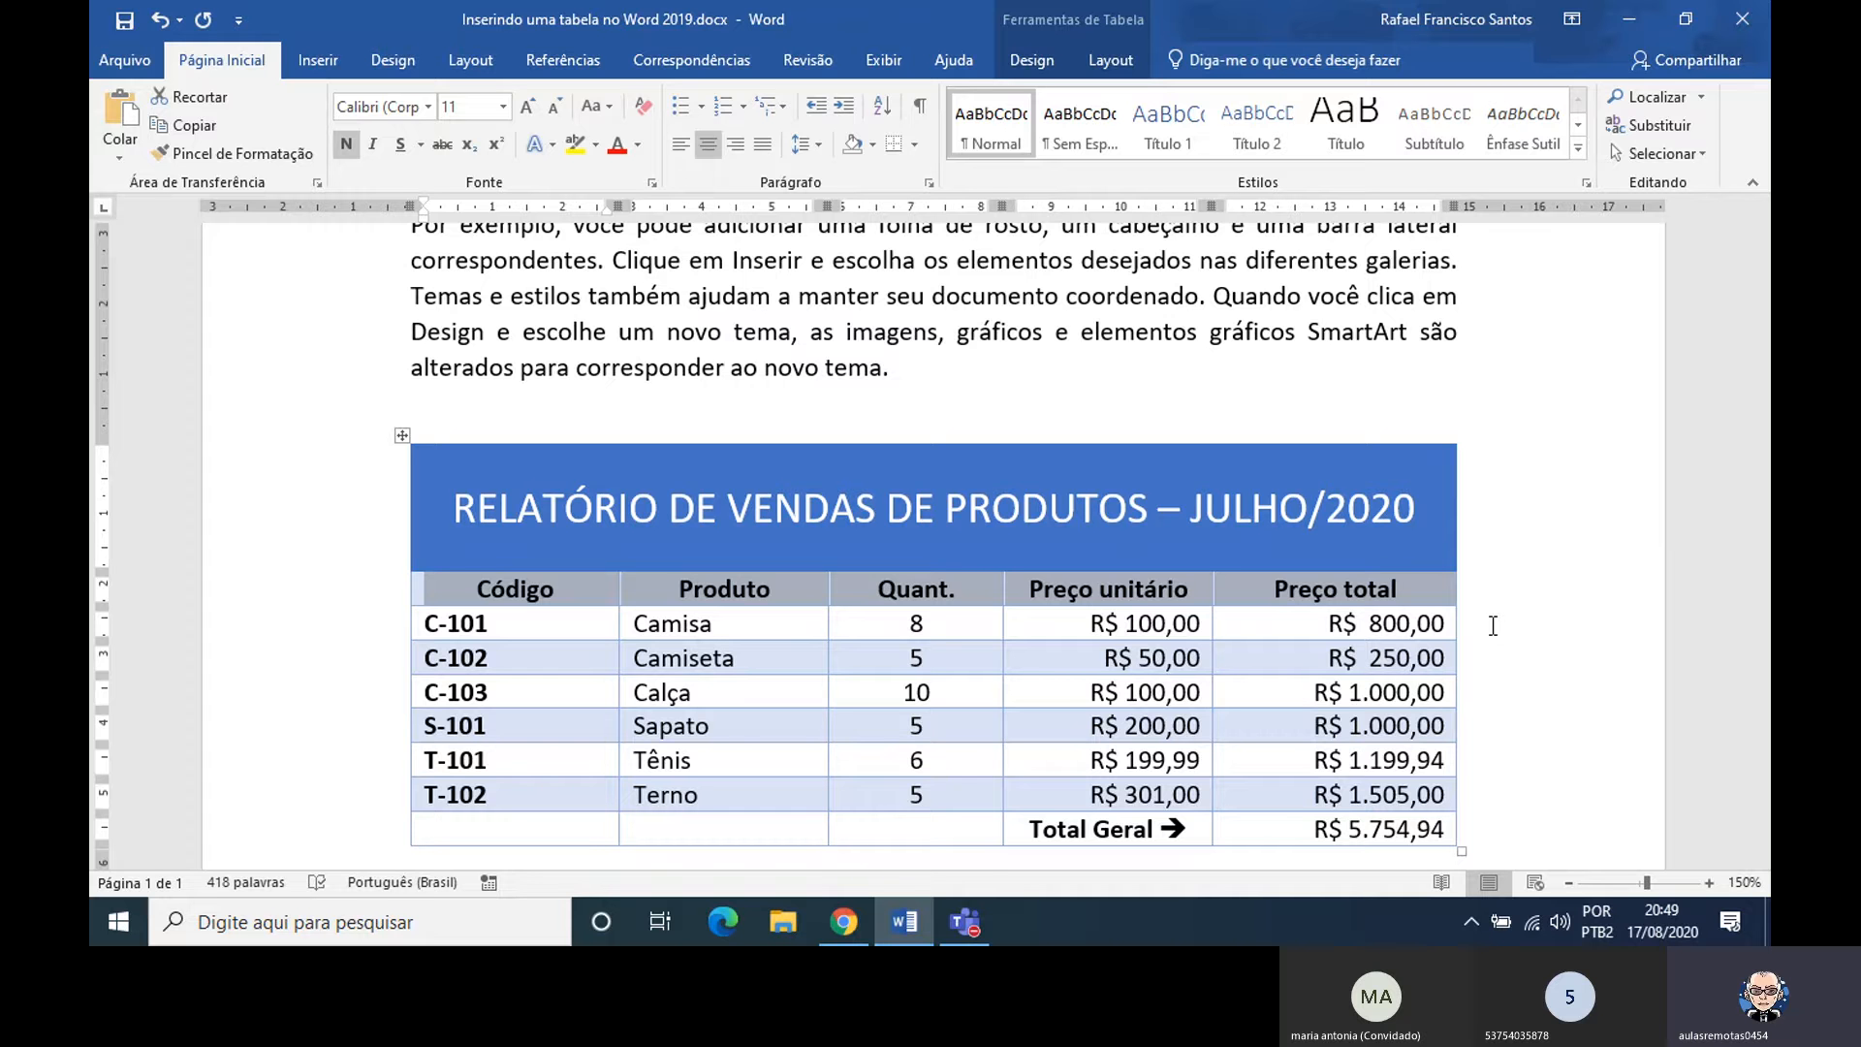
left_click(1375, 499)
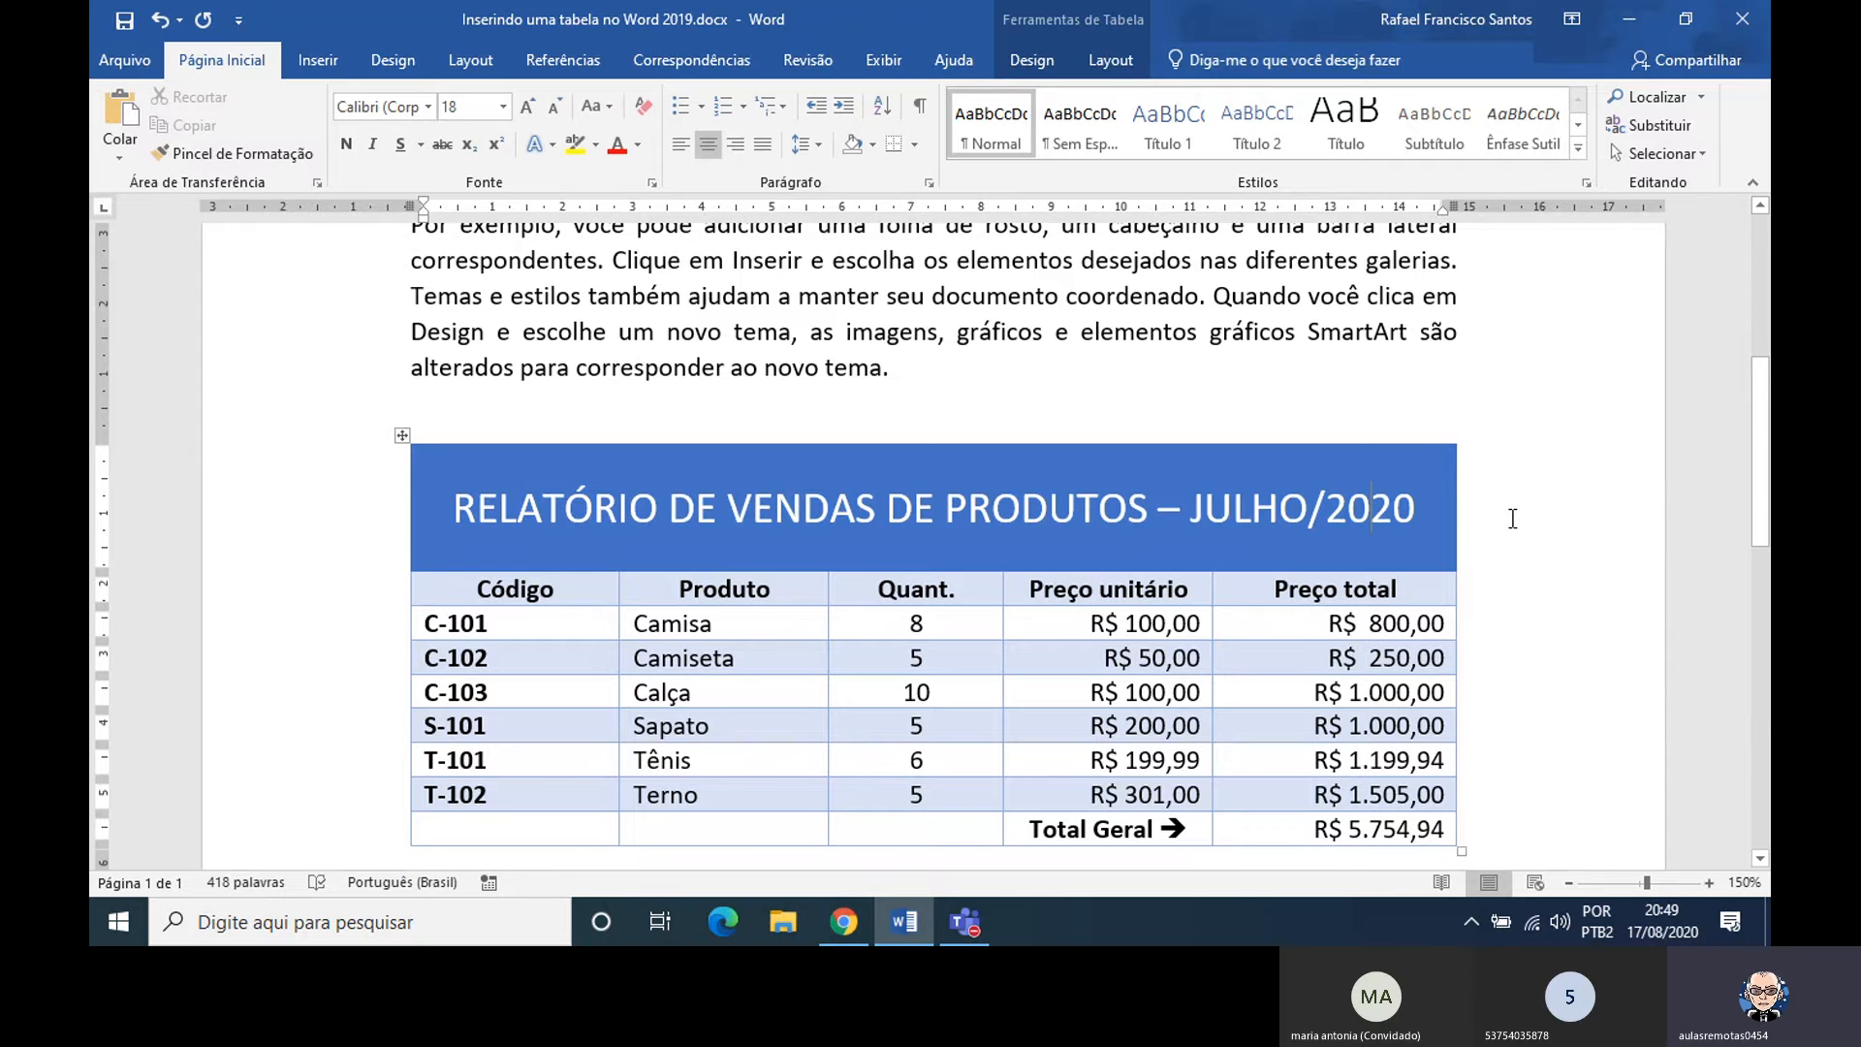
Try the sentence case, lowercase and uppercase options on the word código in the first body paragraph
left_click_drag(1767, 444, 1769, 395)
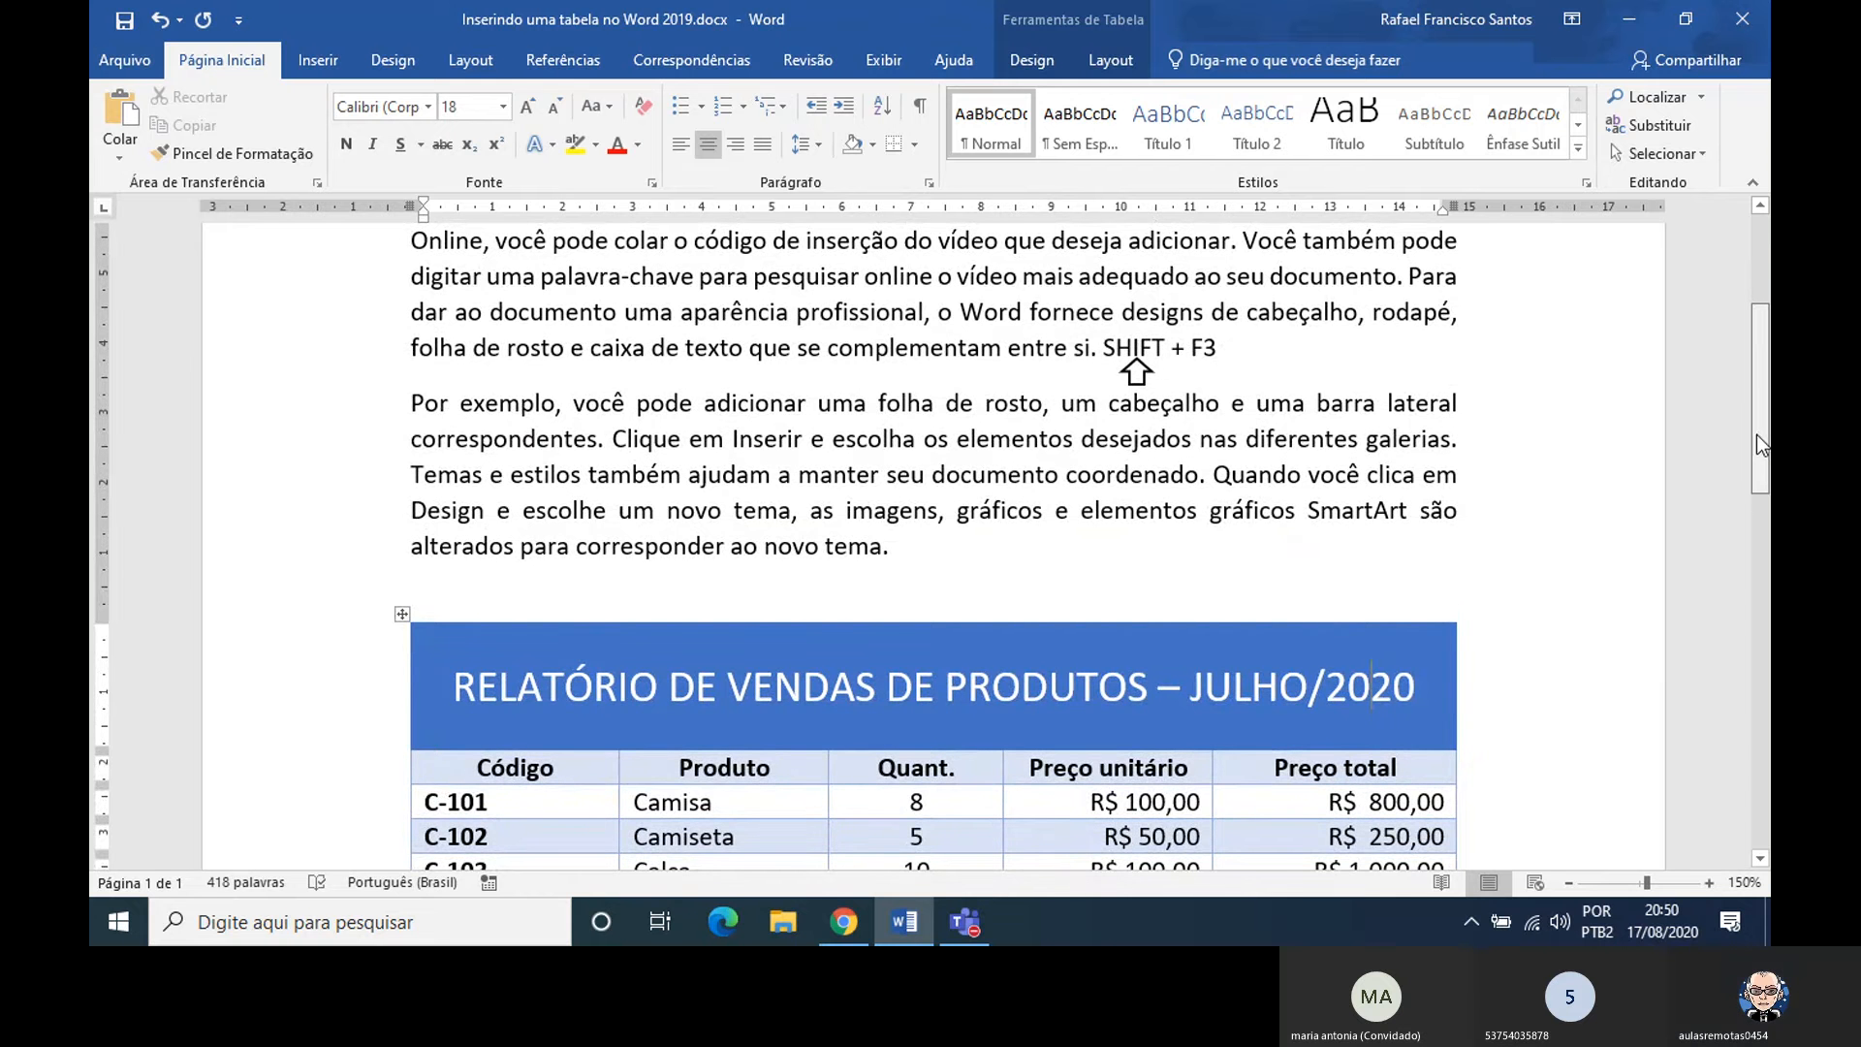
left_click_drag(1757, 436, 1753, 407)
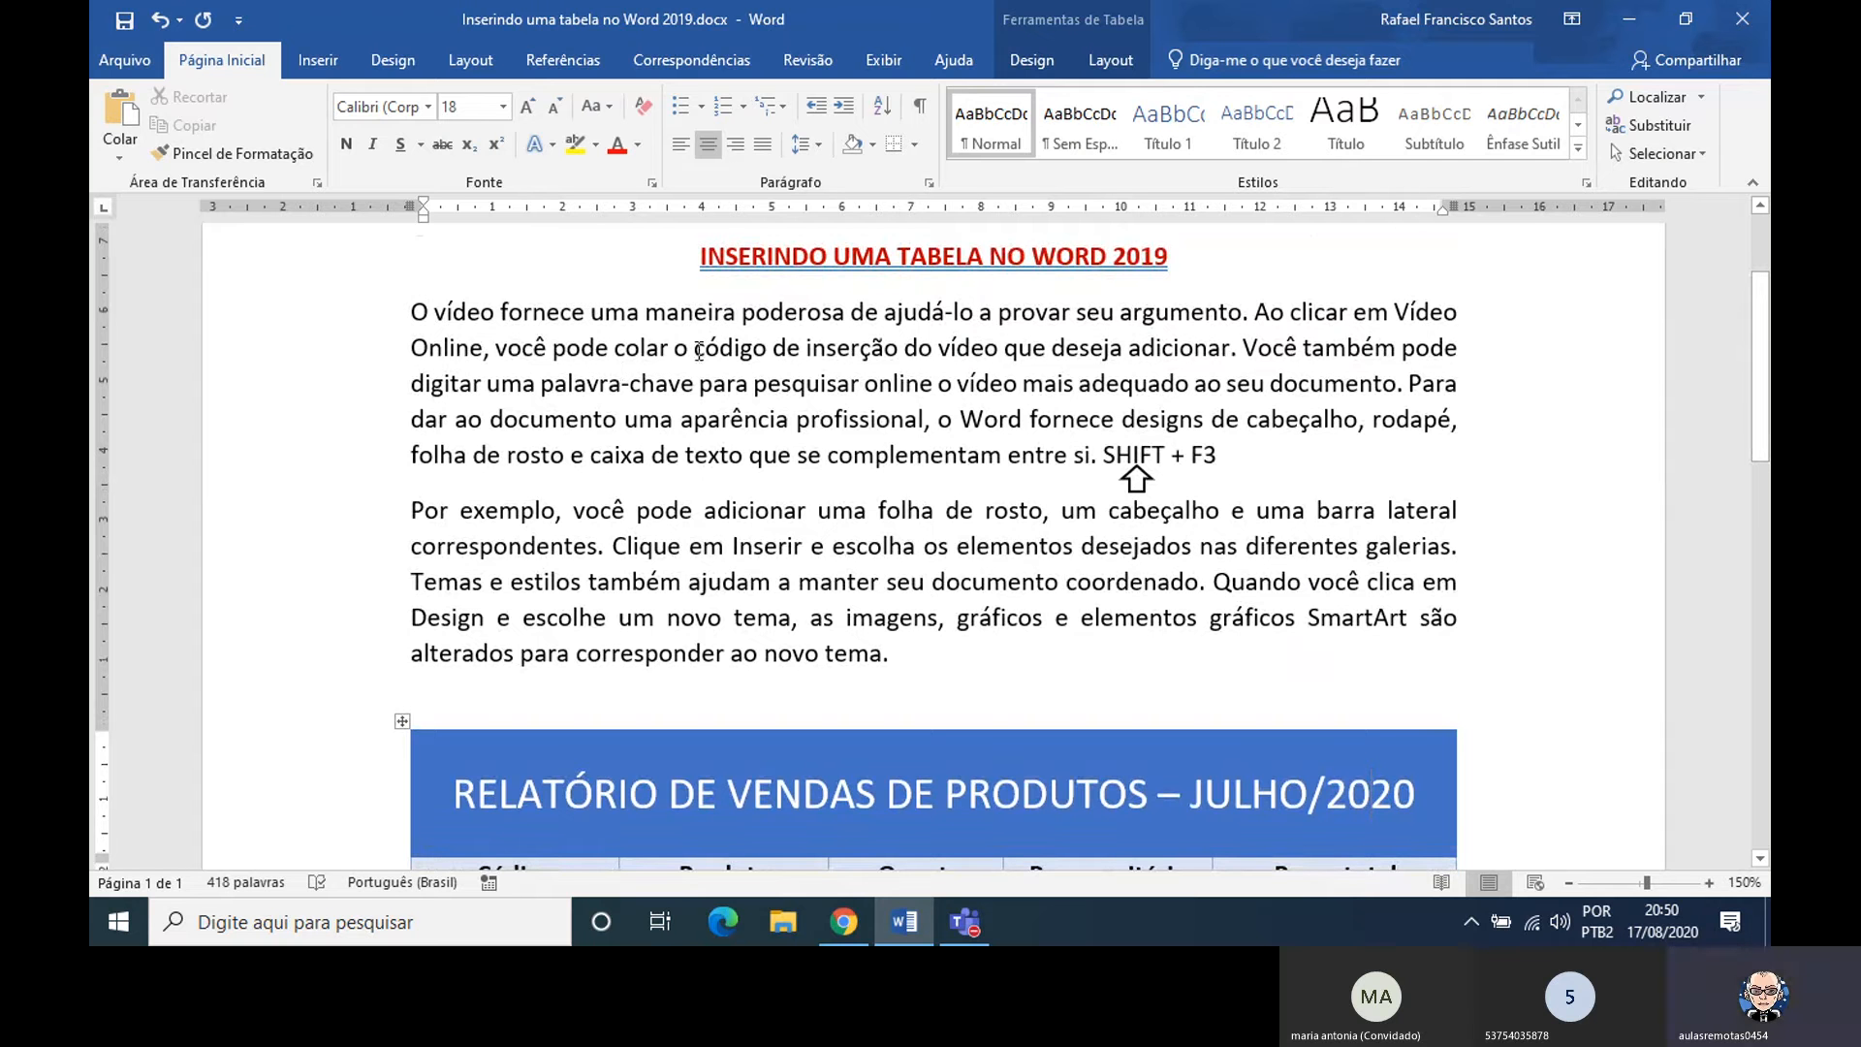
left_click_drag(696, 349, 766, 356)
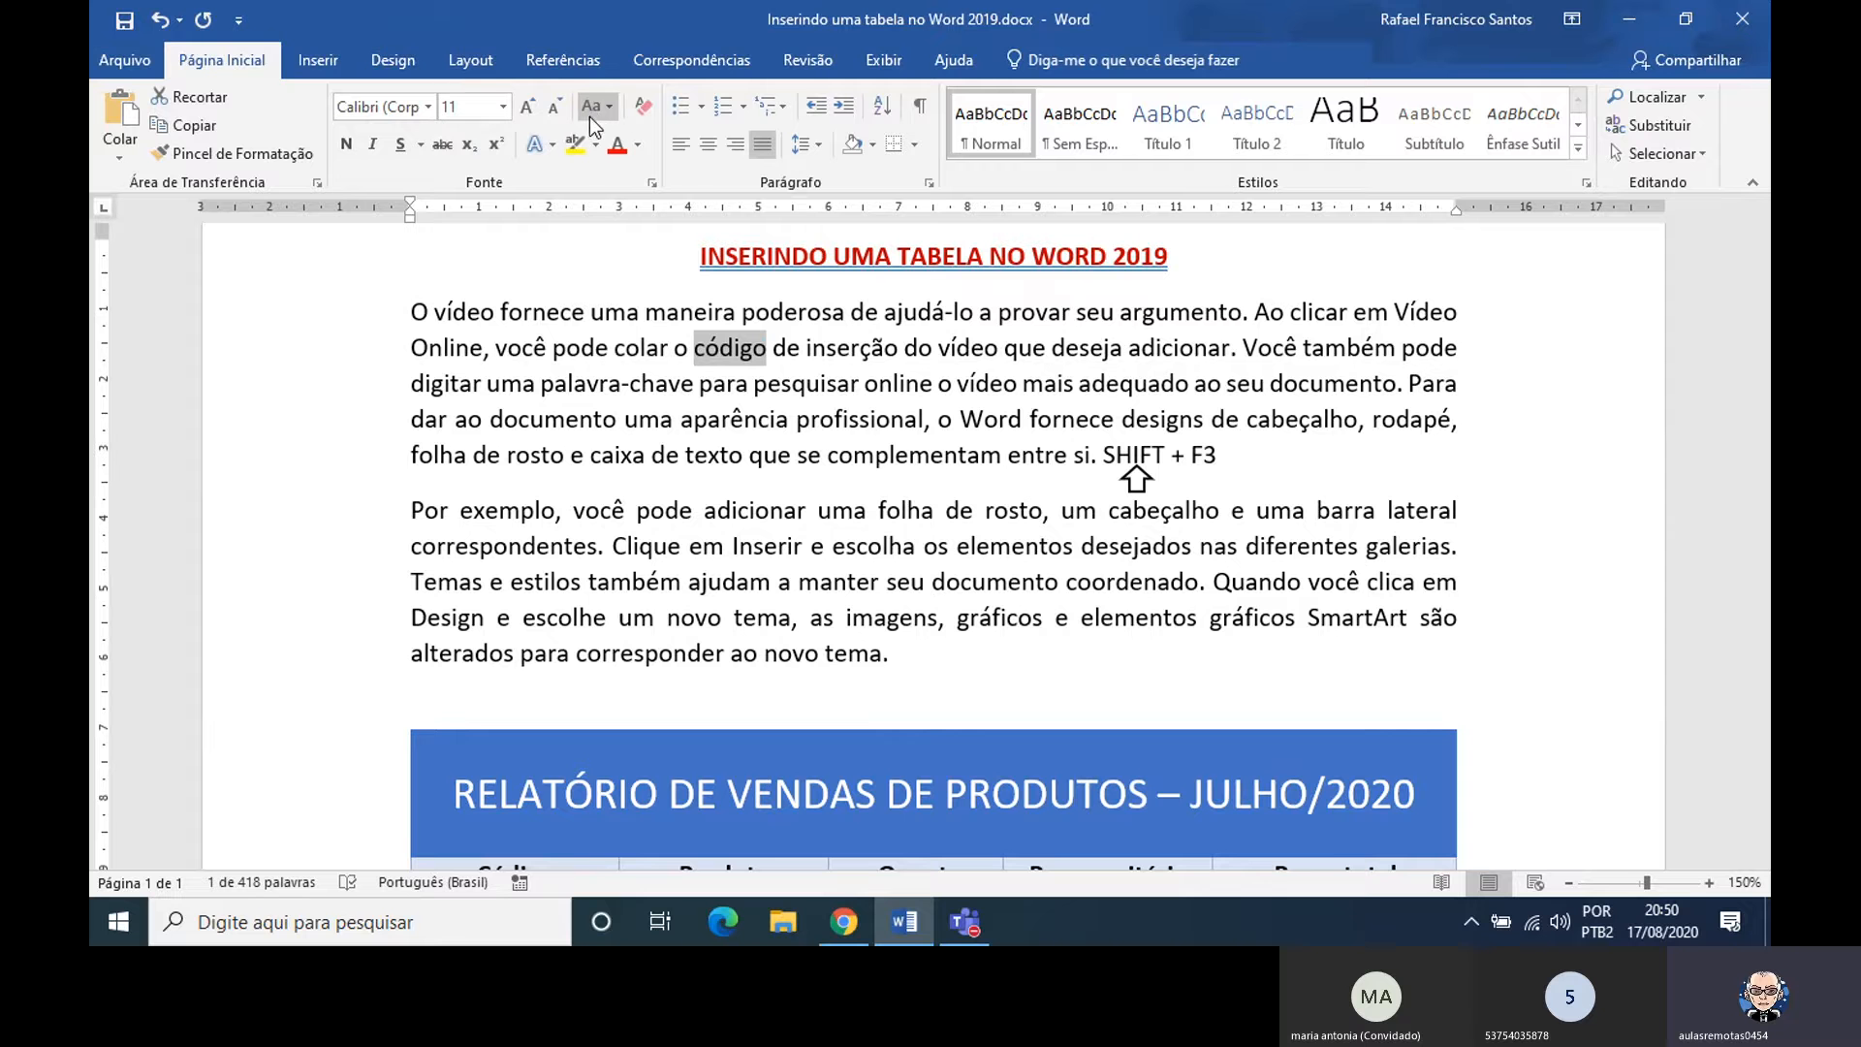
key("ctrl")
key("ctrl")
key("ctrl")
left_click(607, 109)
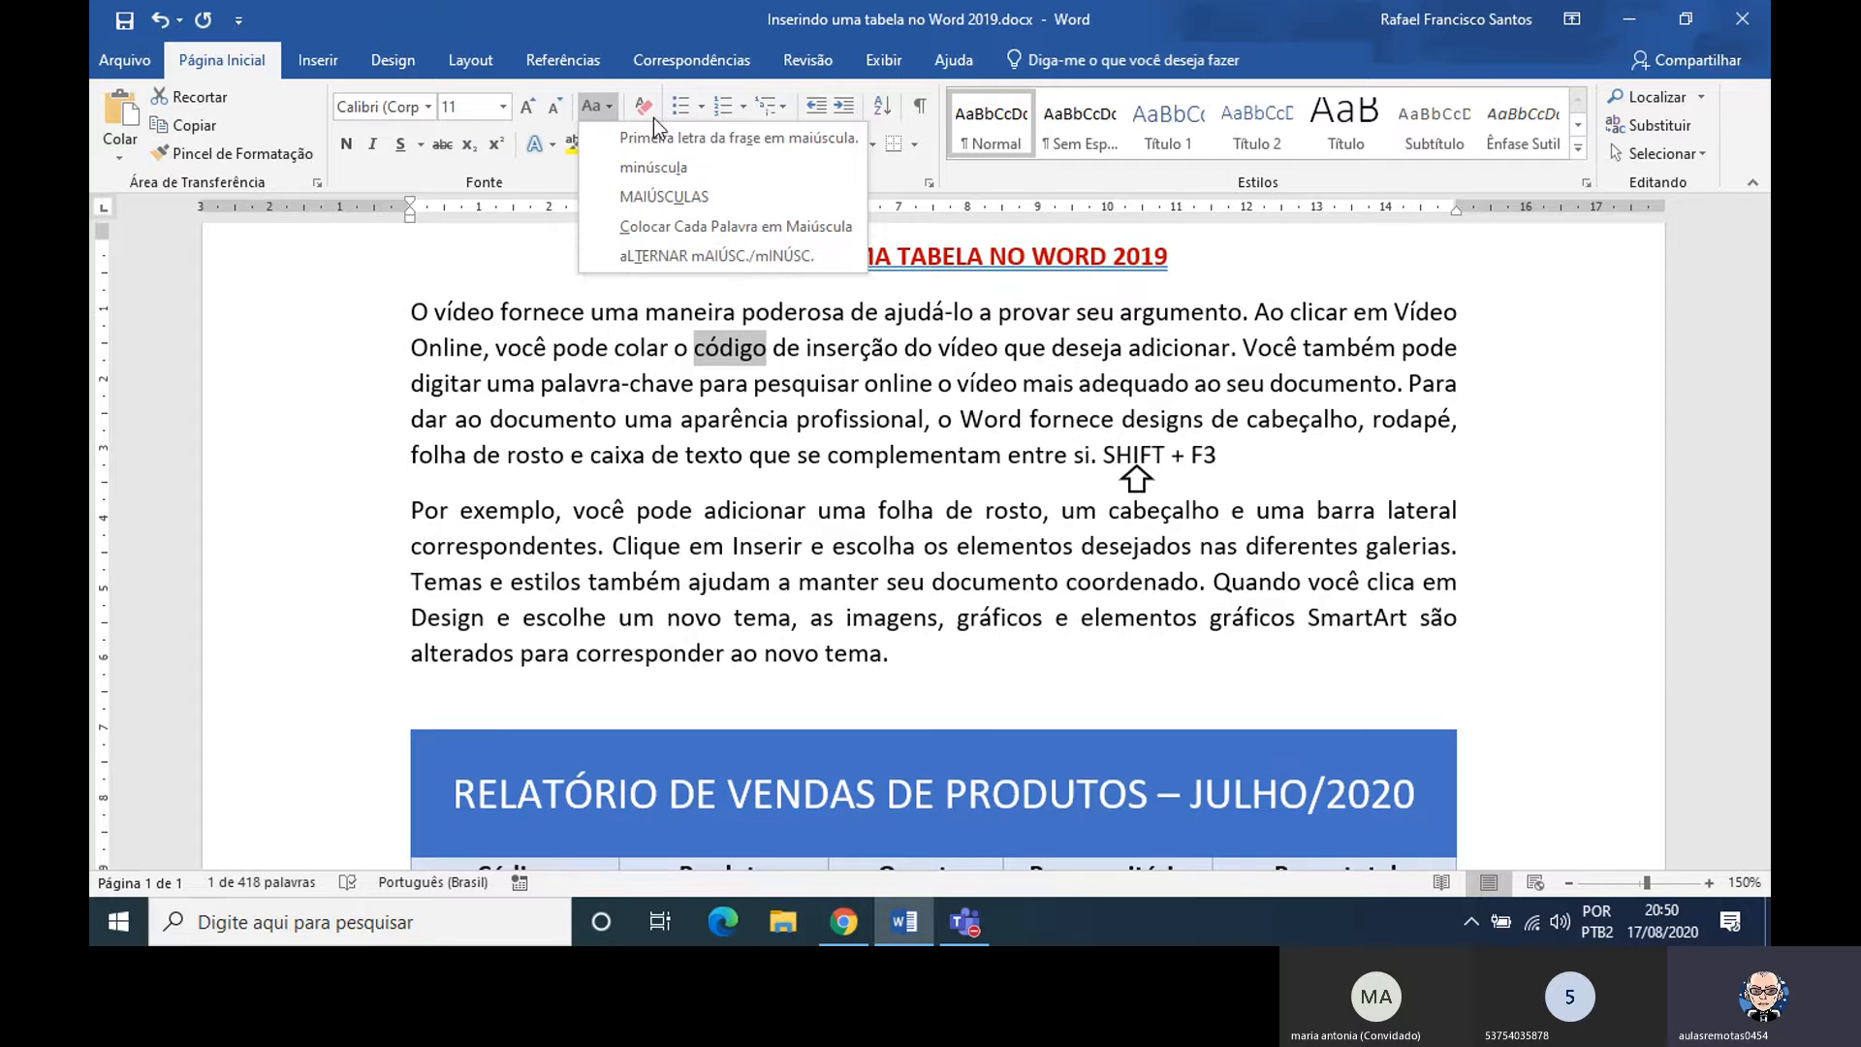
left_click(676, 143)
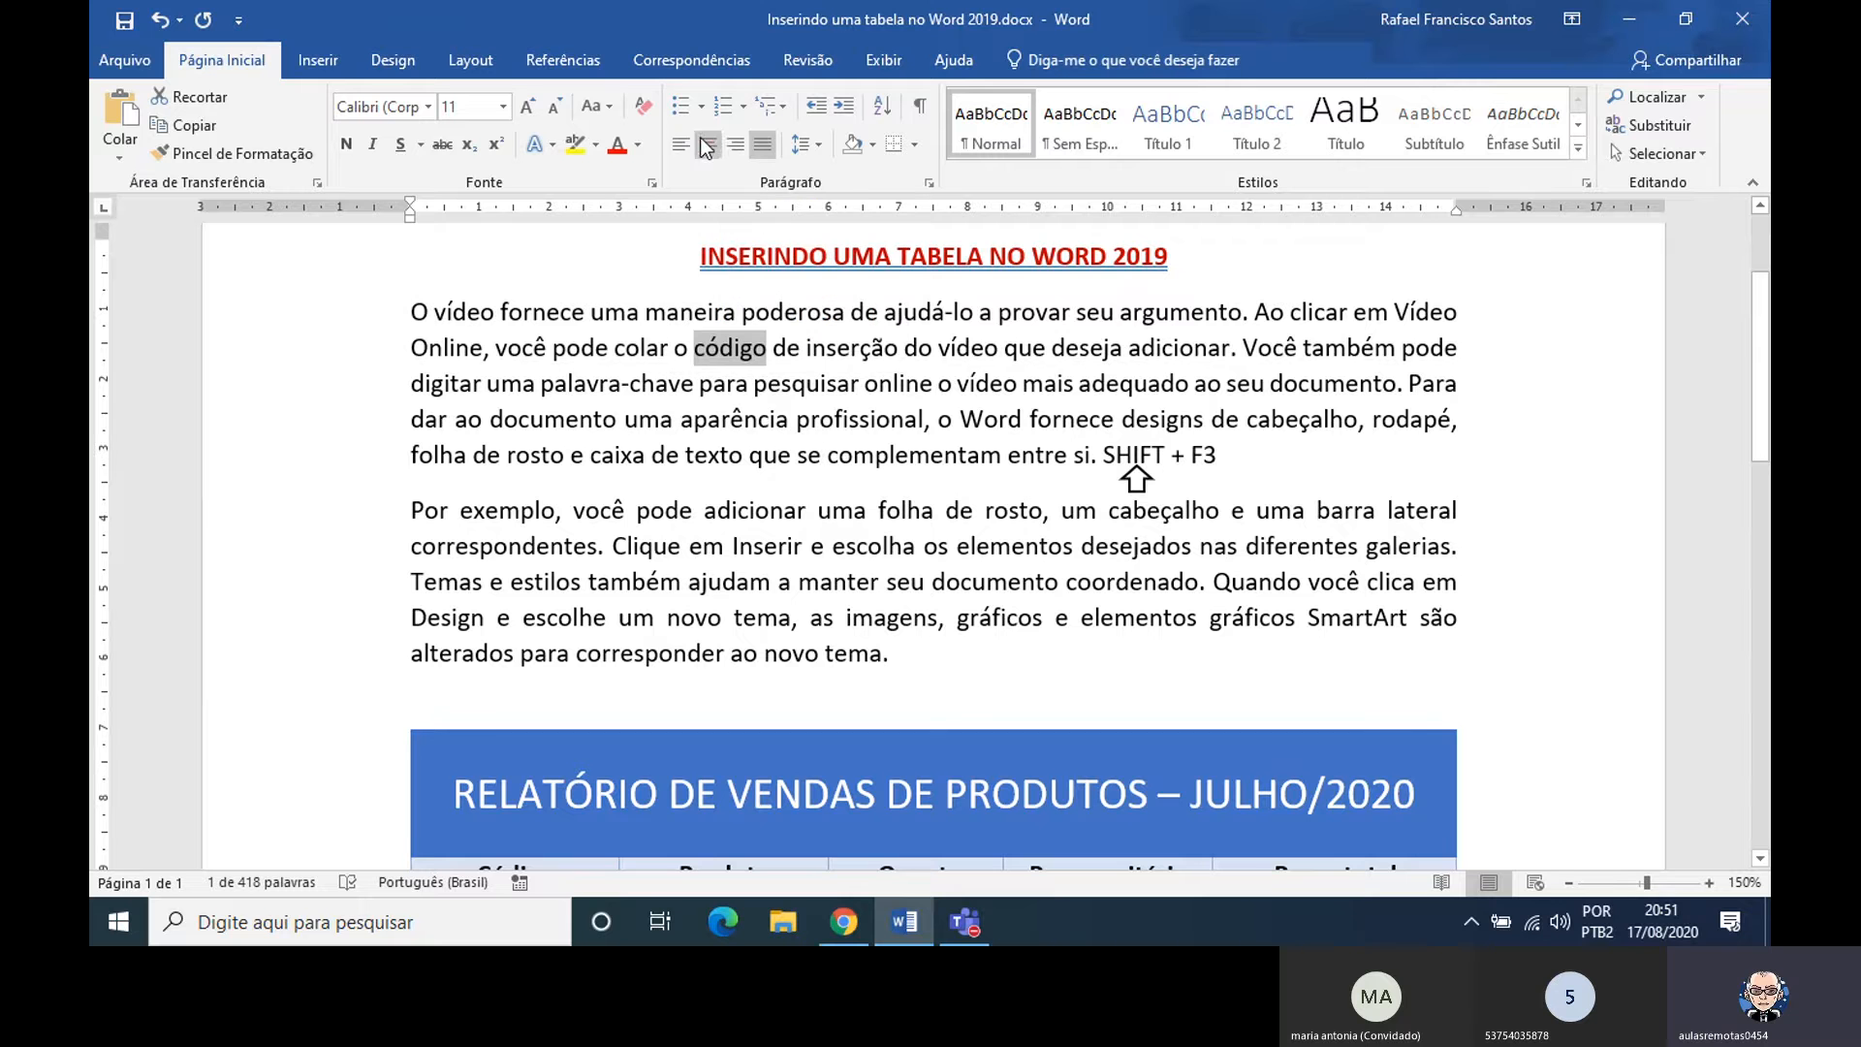
left_click(595, 105)
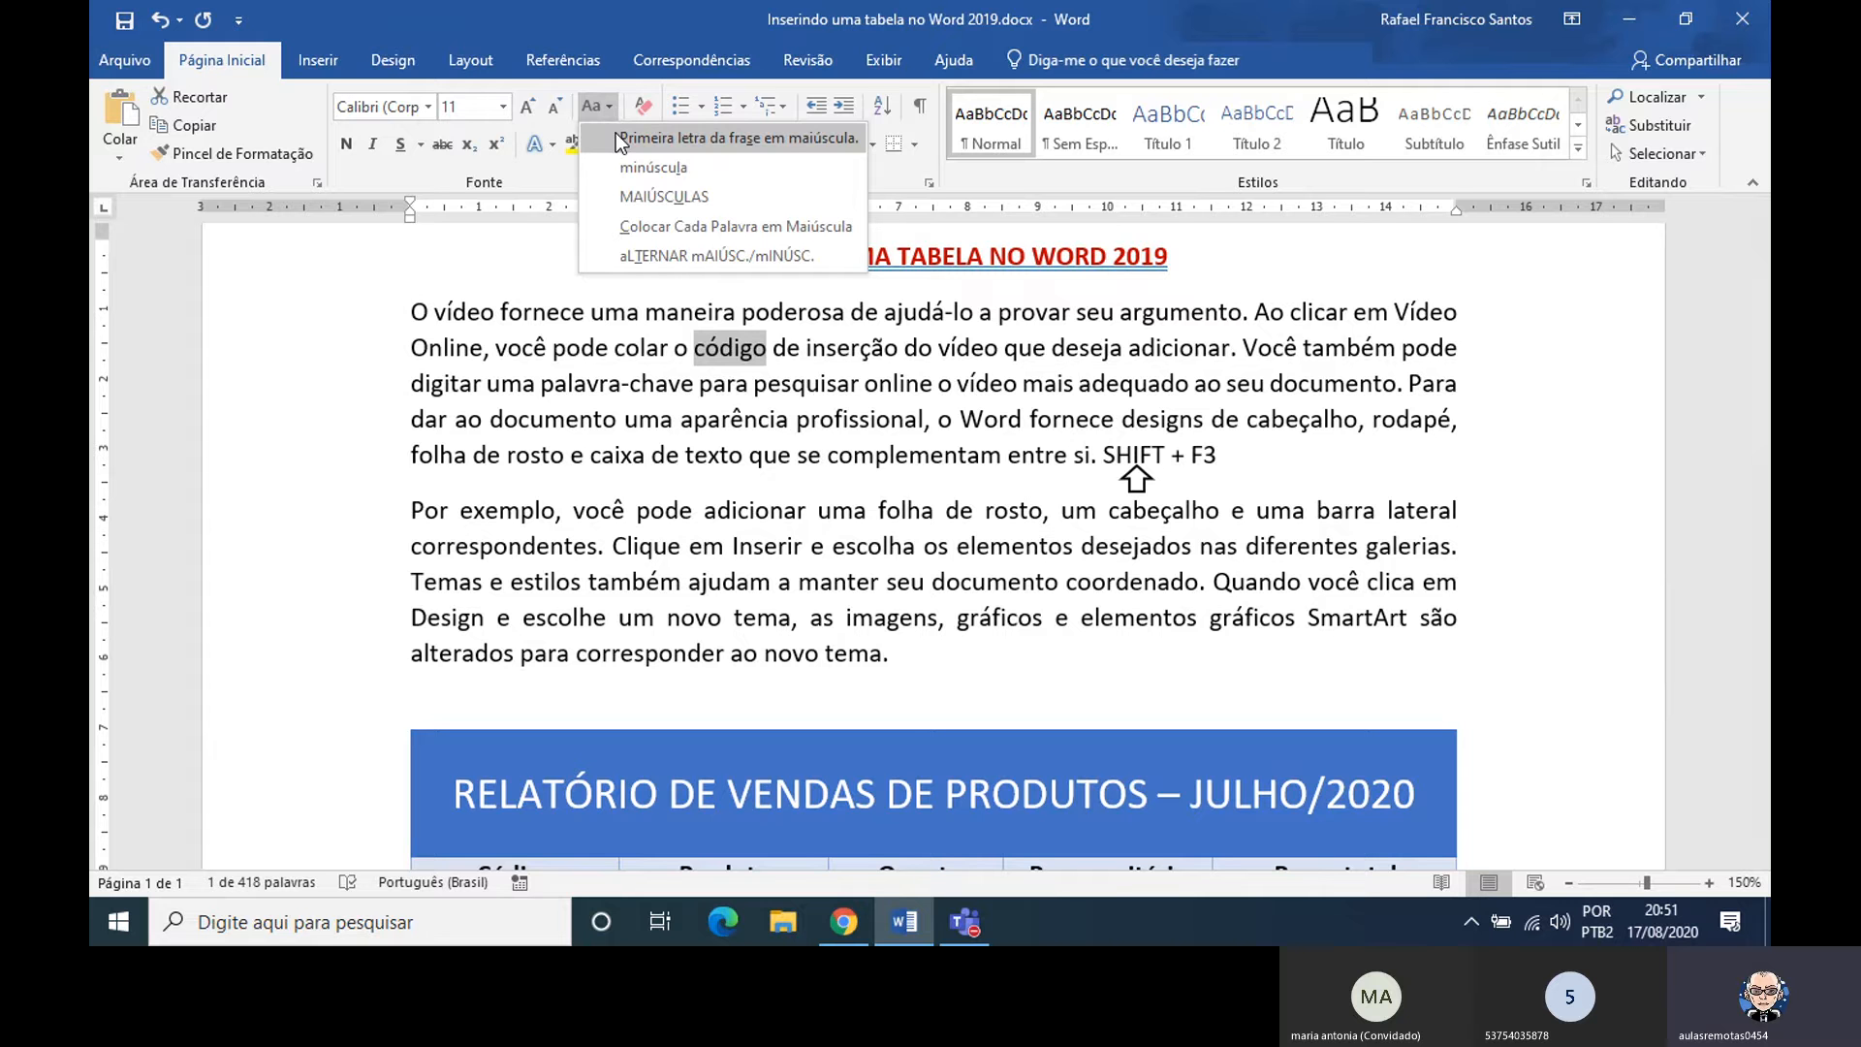
left_click(634, 166)
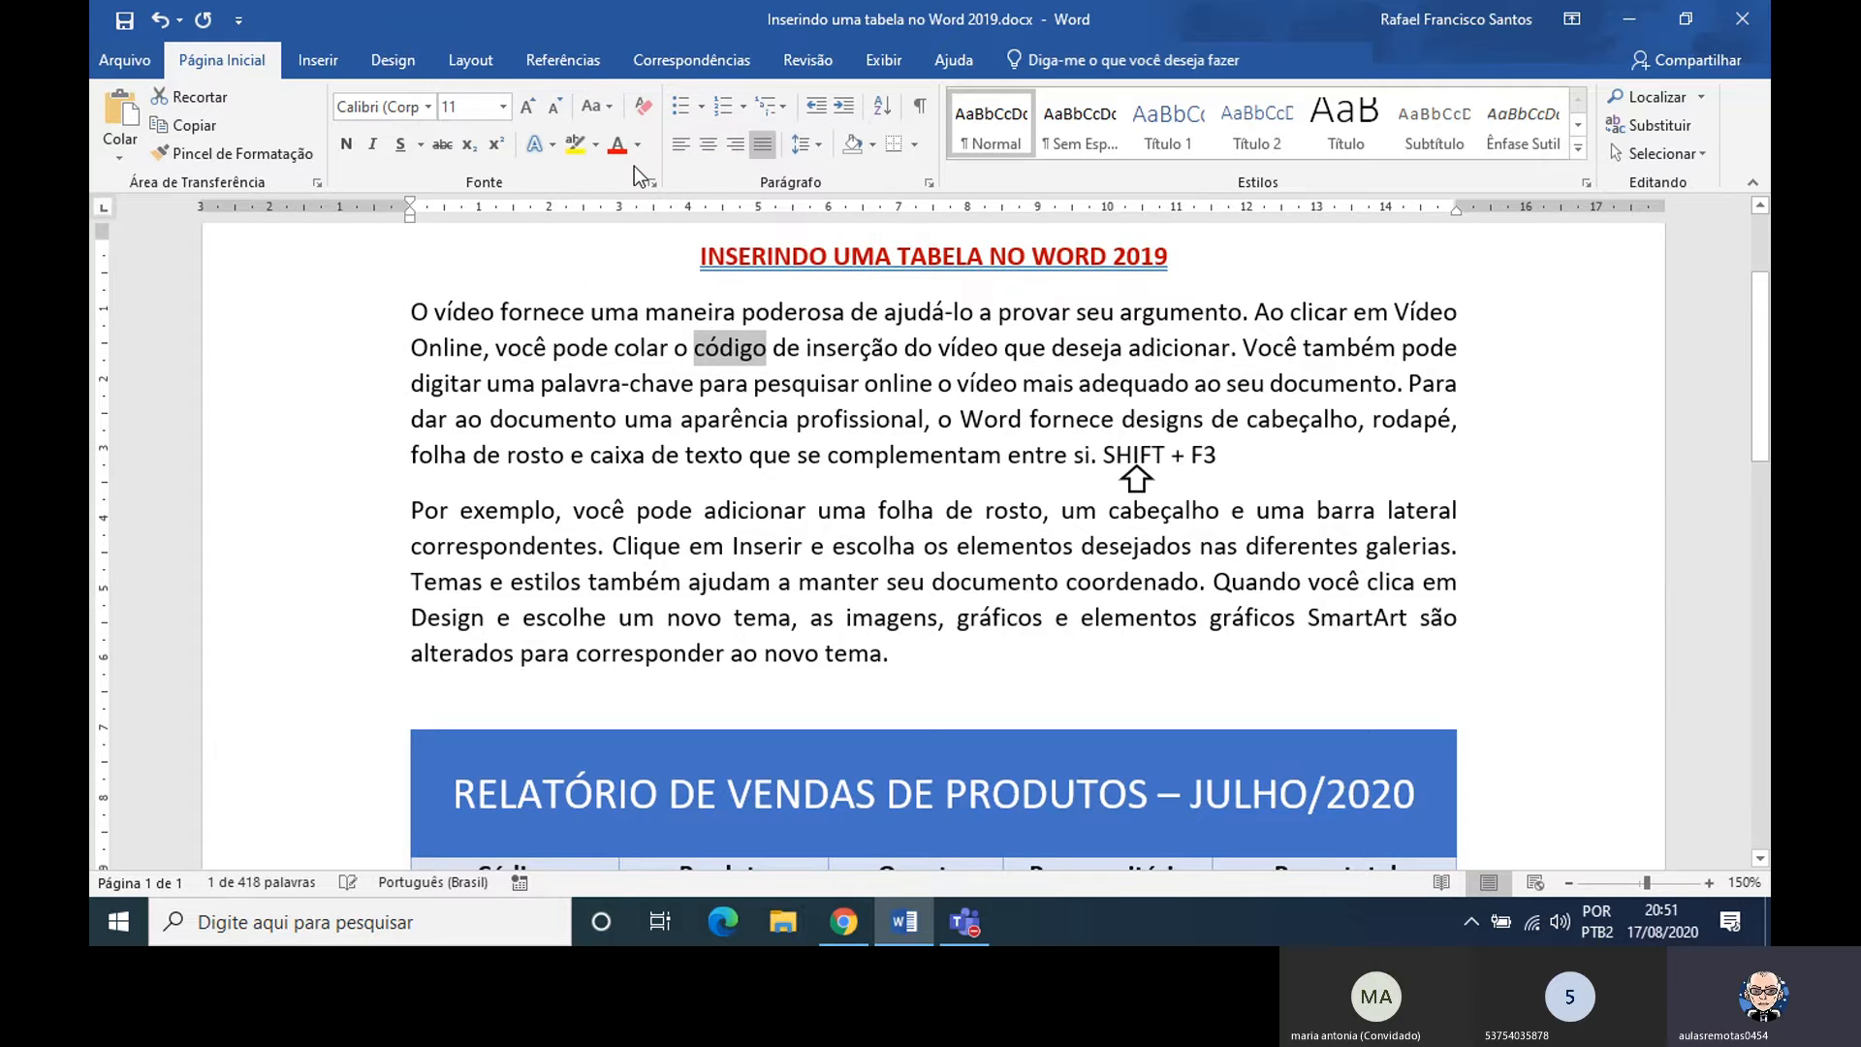
left_click(595, 106)
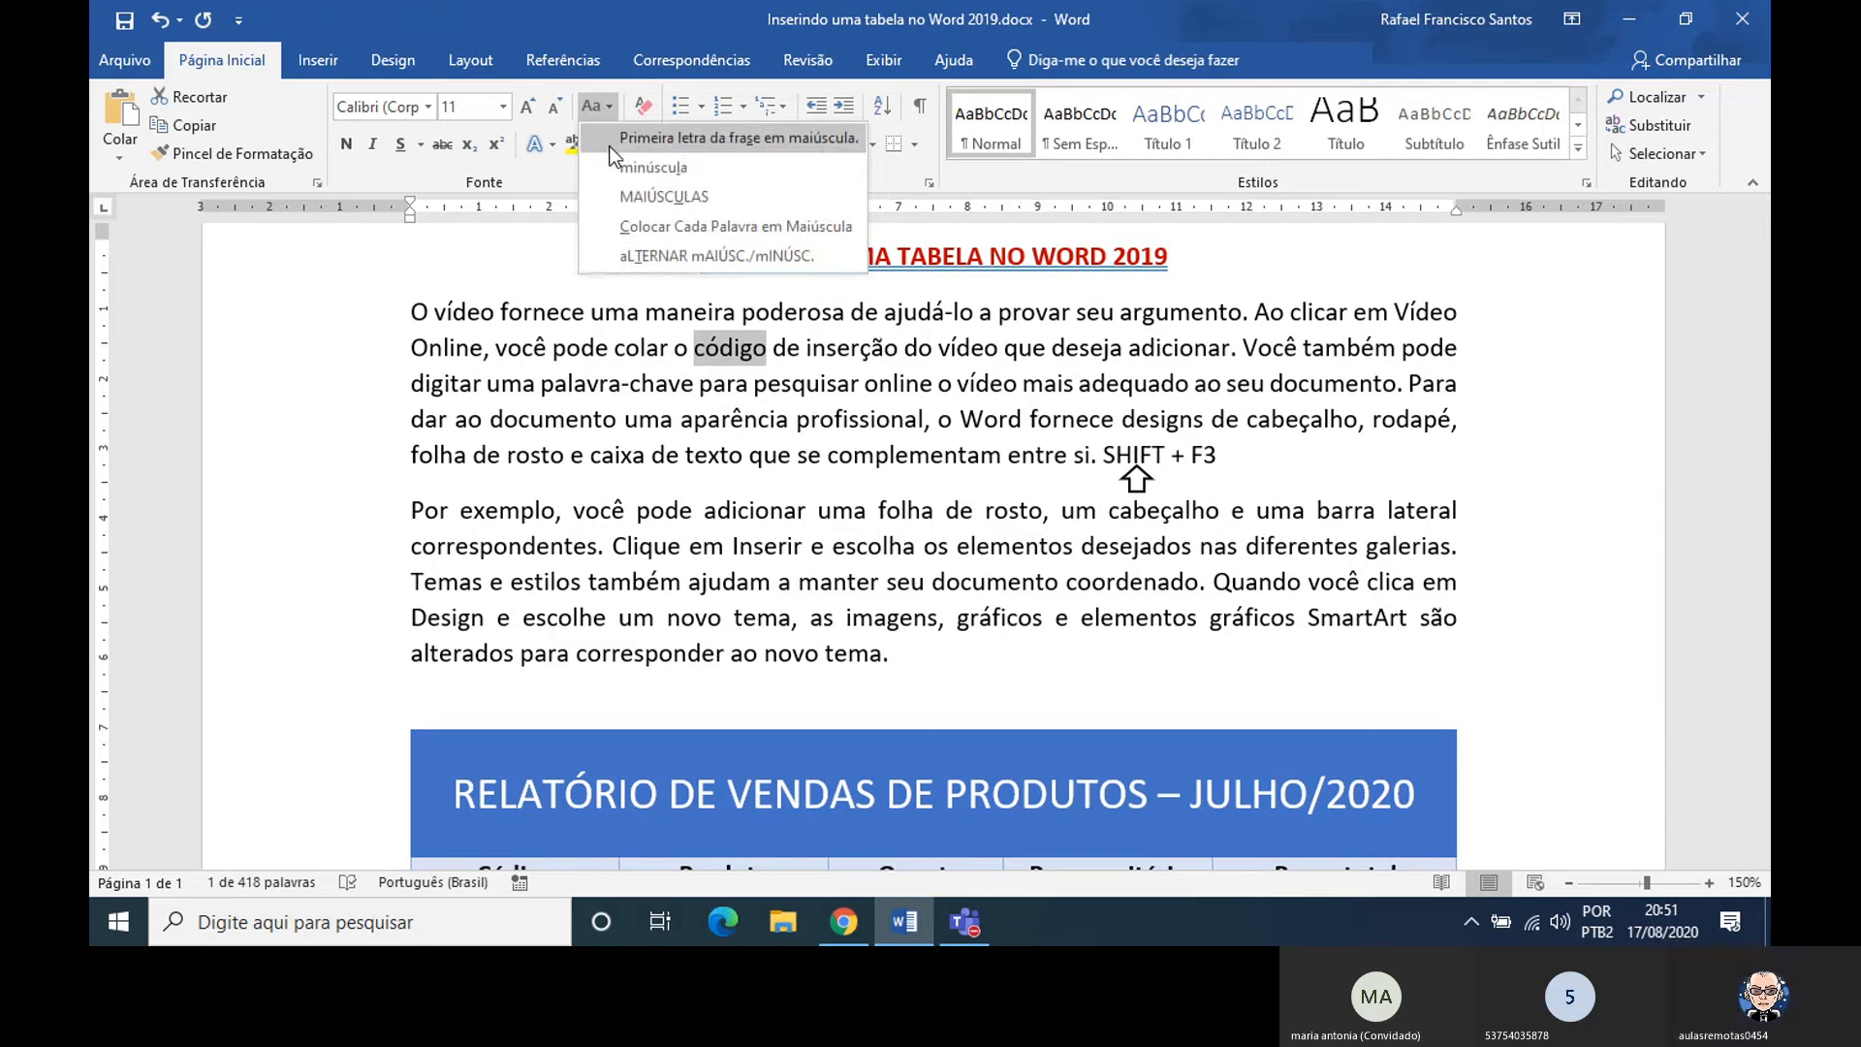
left_click(625, 194)
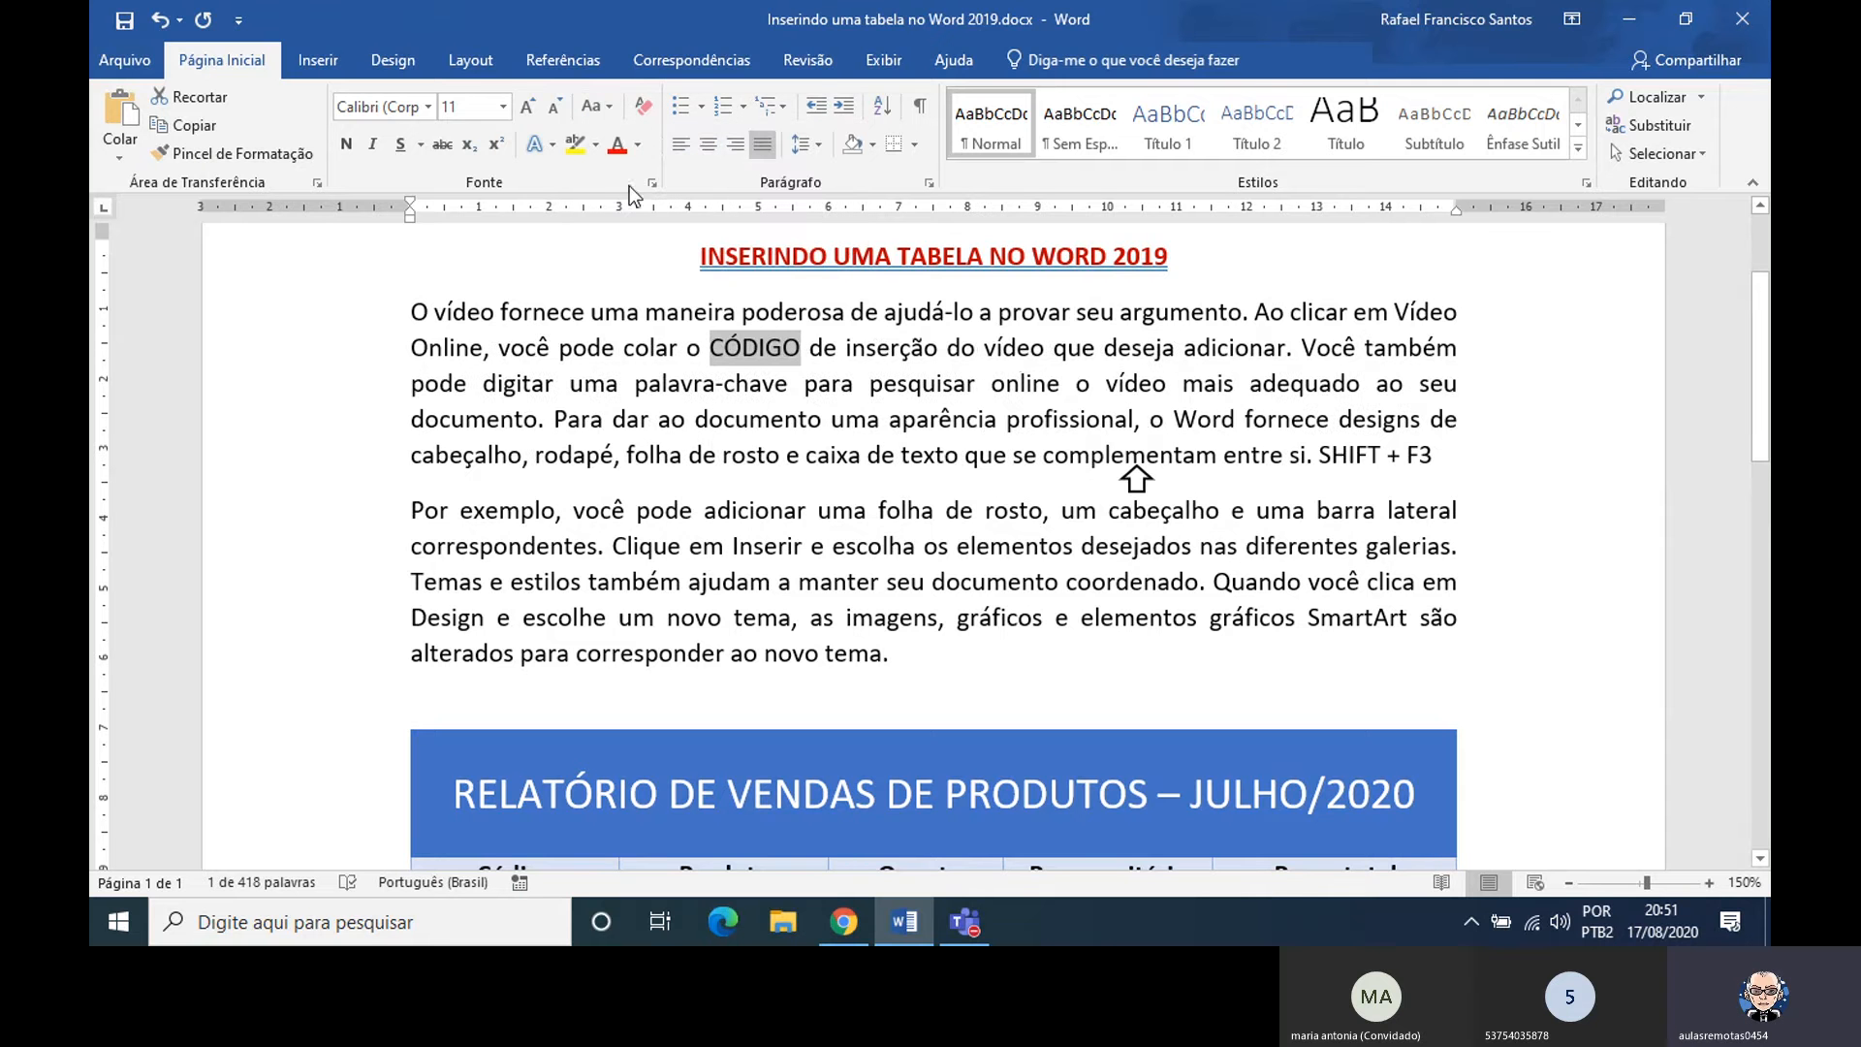
Try capitalizing each word and then toggling the case on the selected word CÓDIGO in the first paragraph
left_click(609, 107)
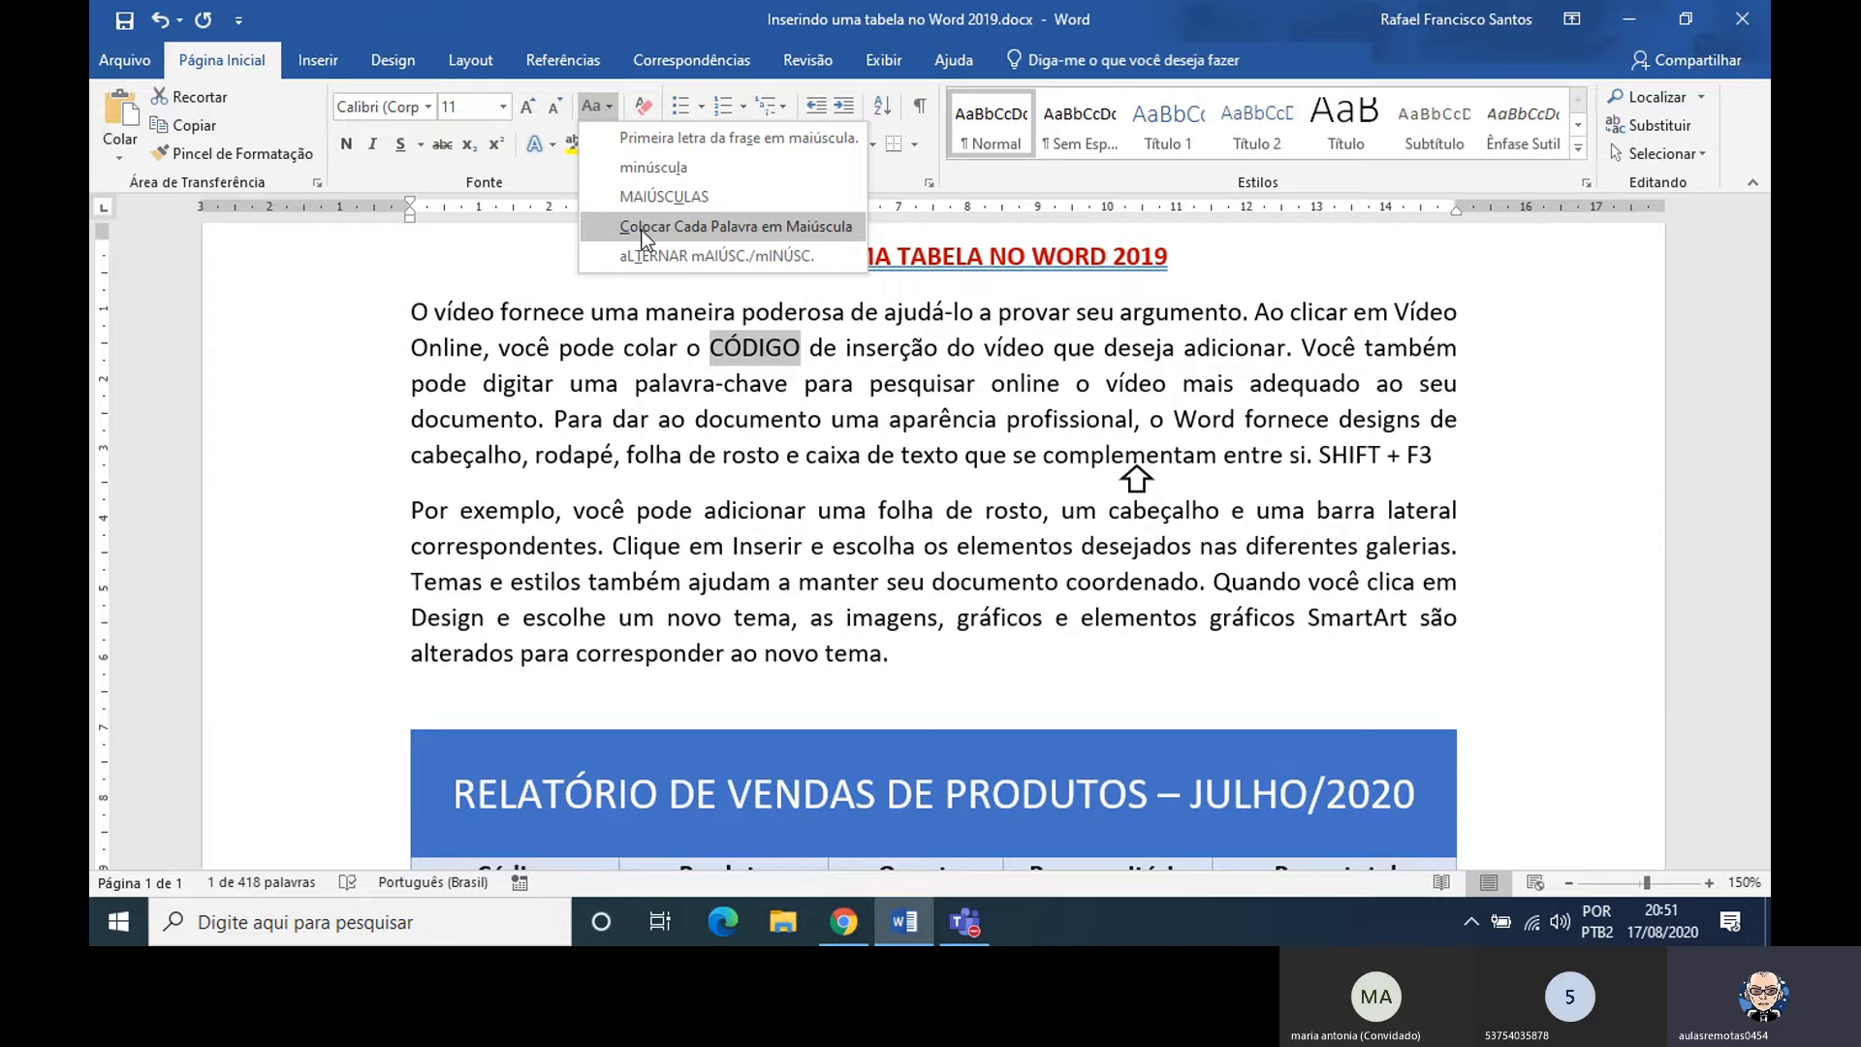
left_click(642, 228)
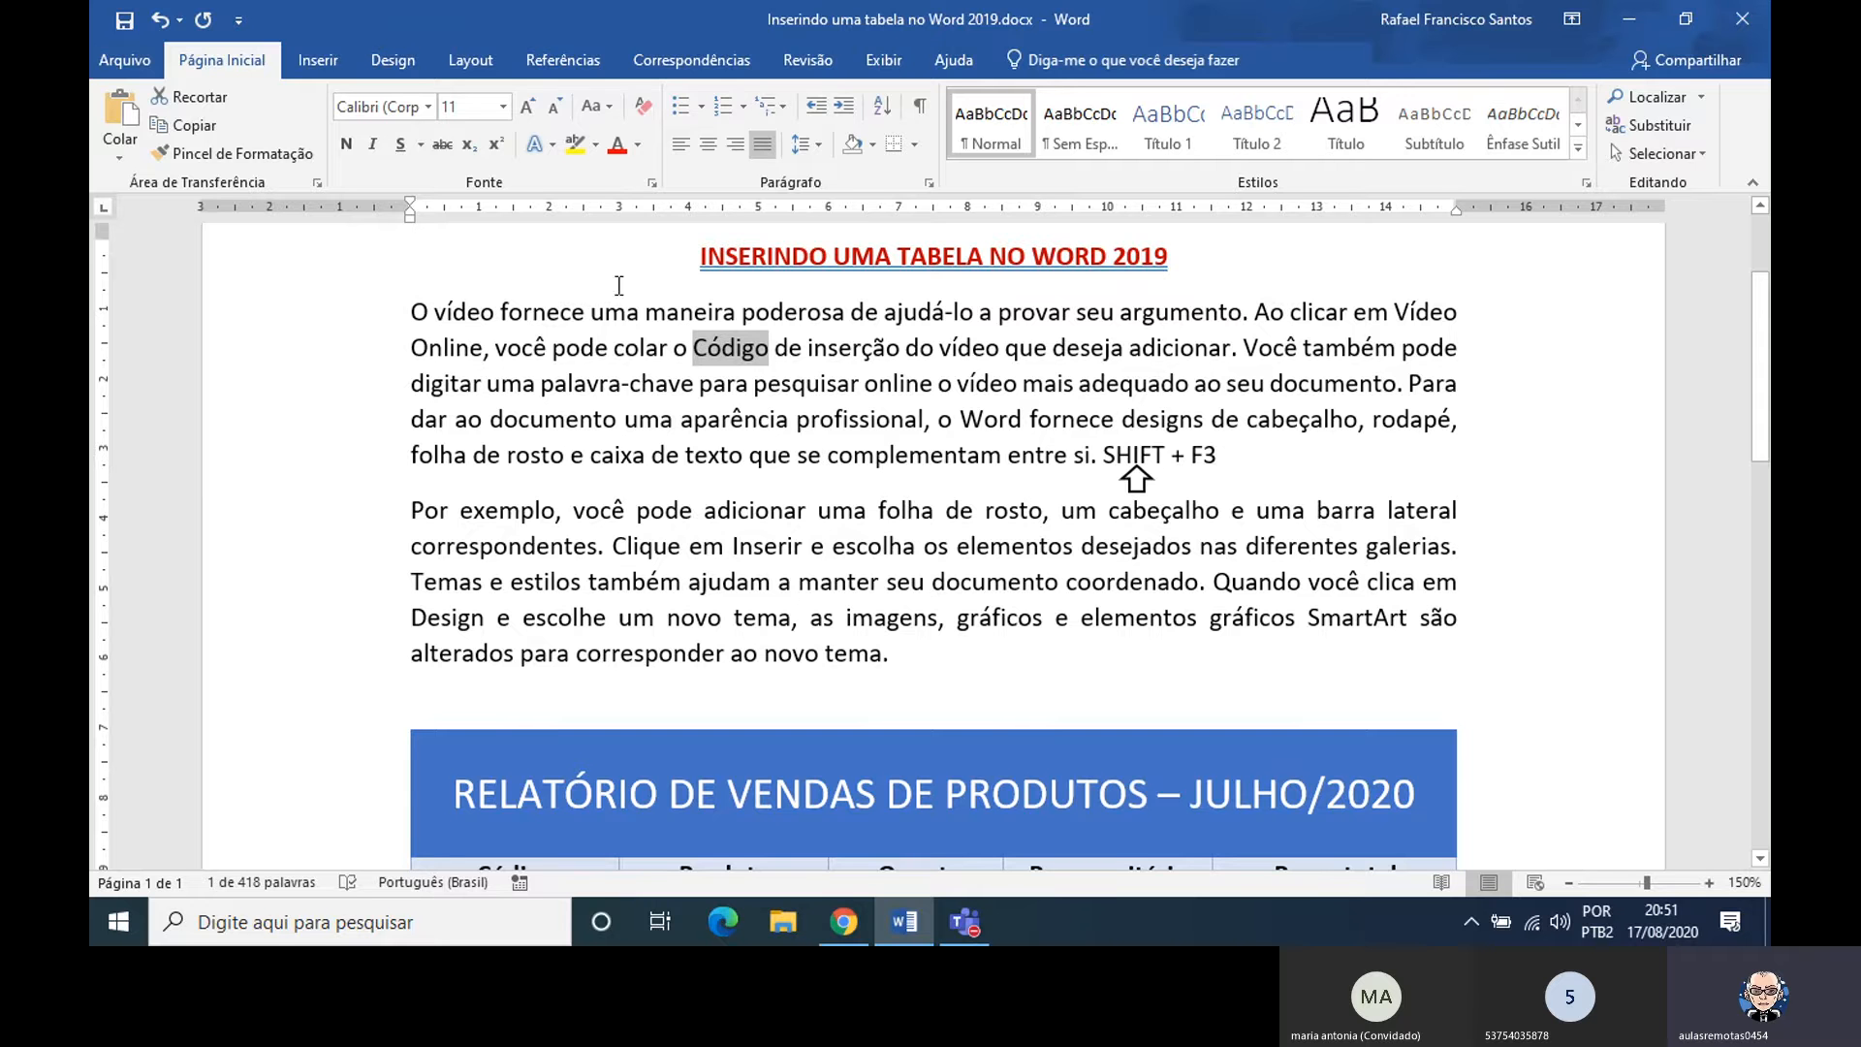
left_click(601, 111)
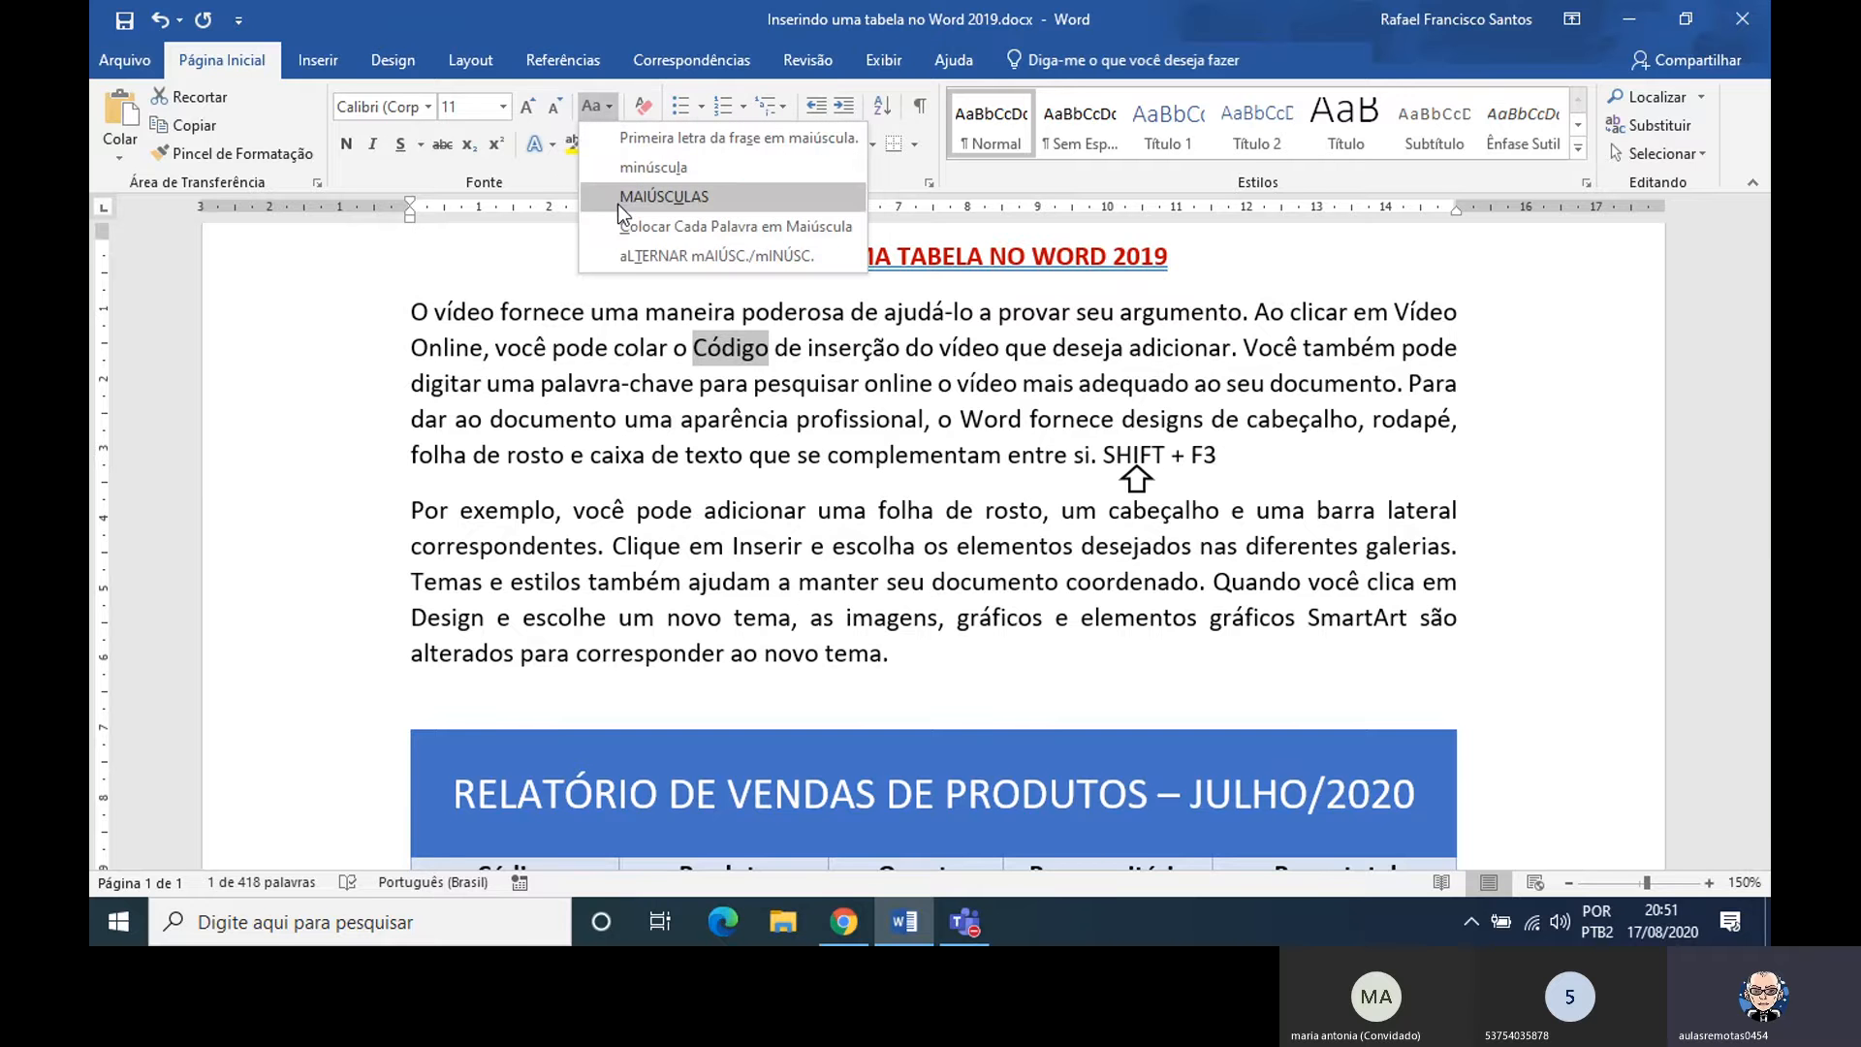
left_click(626, 257)
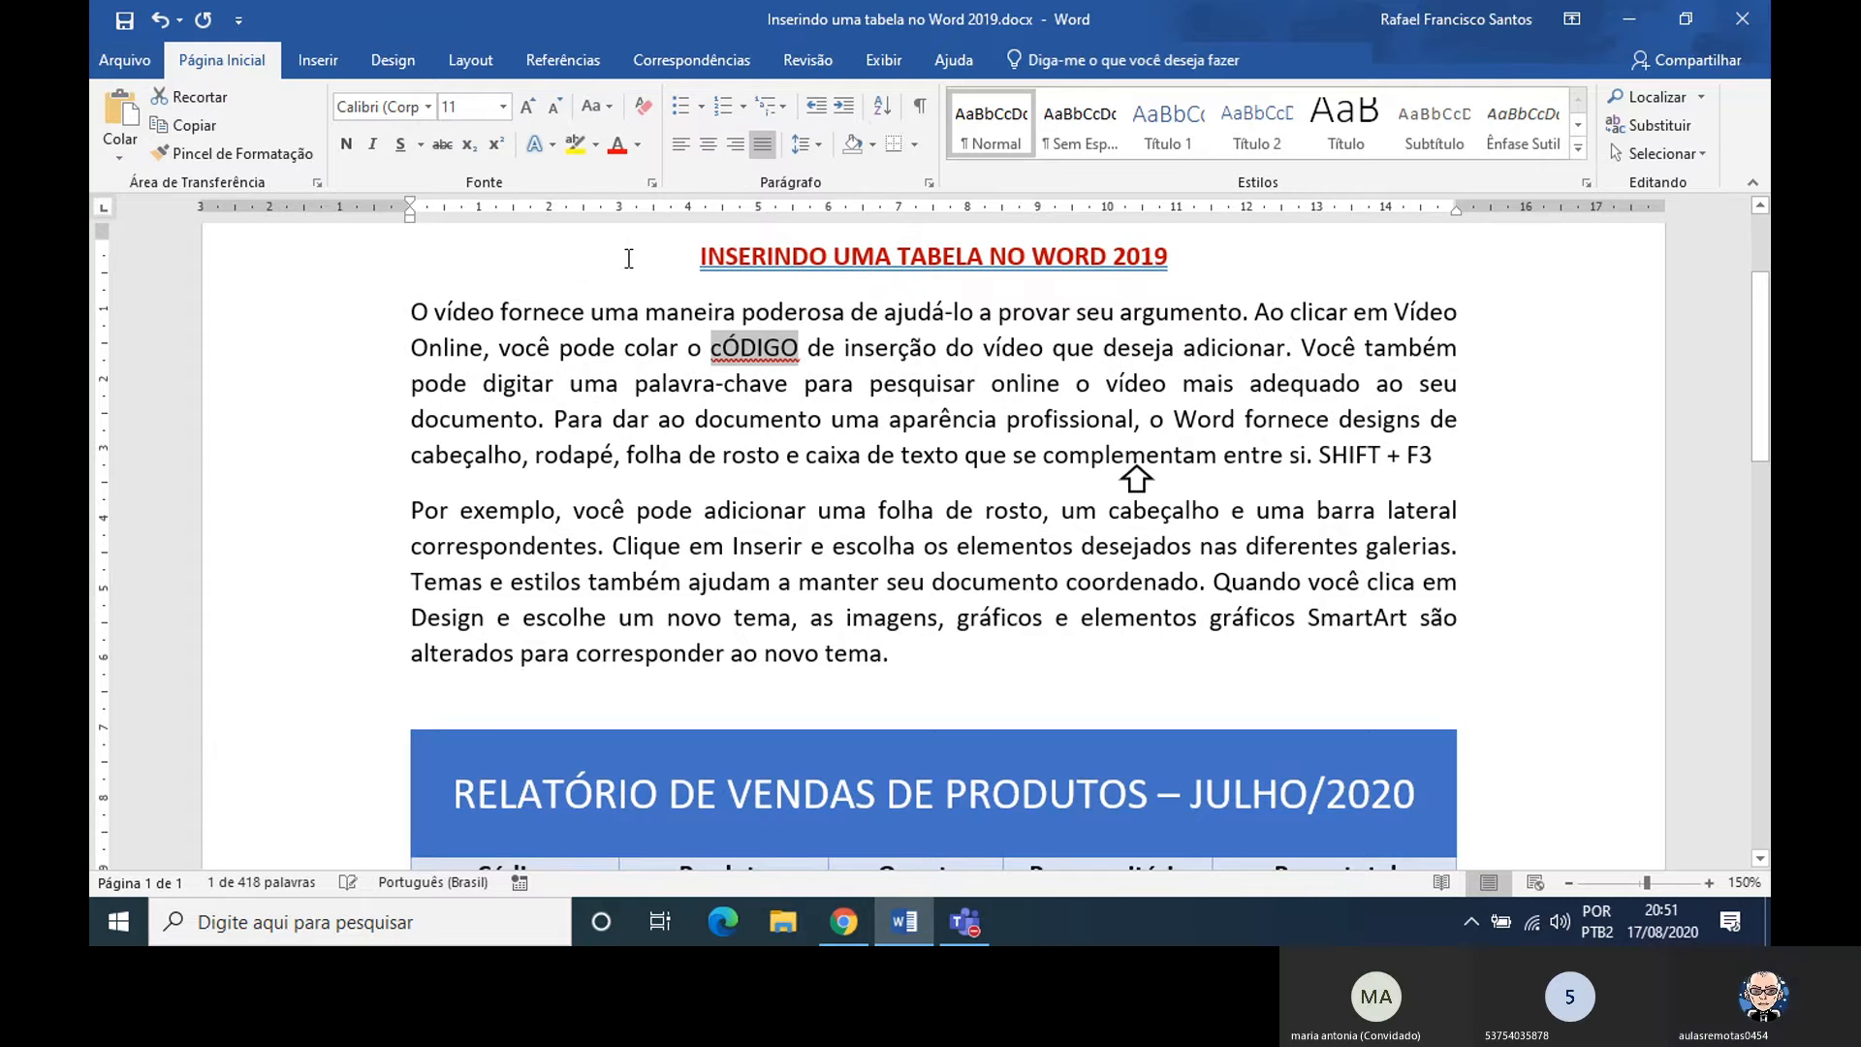
left_click(801, 349)
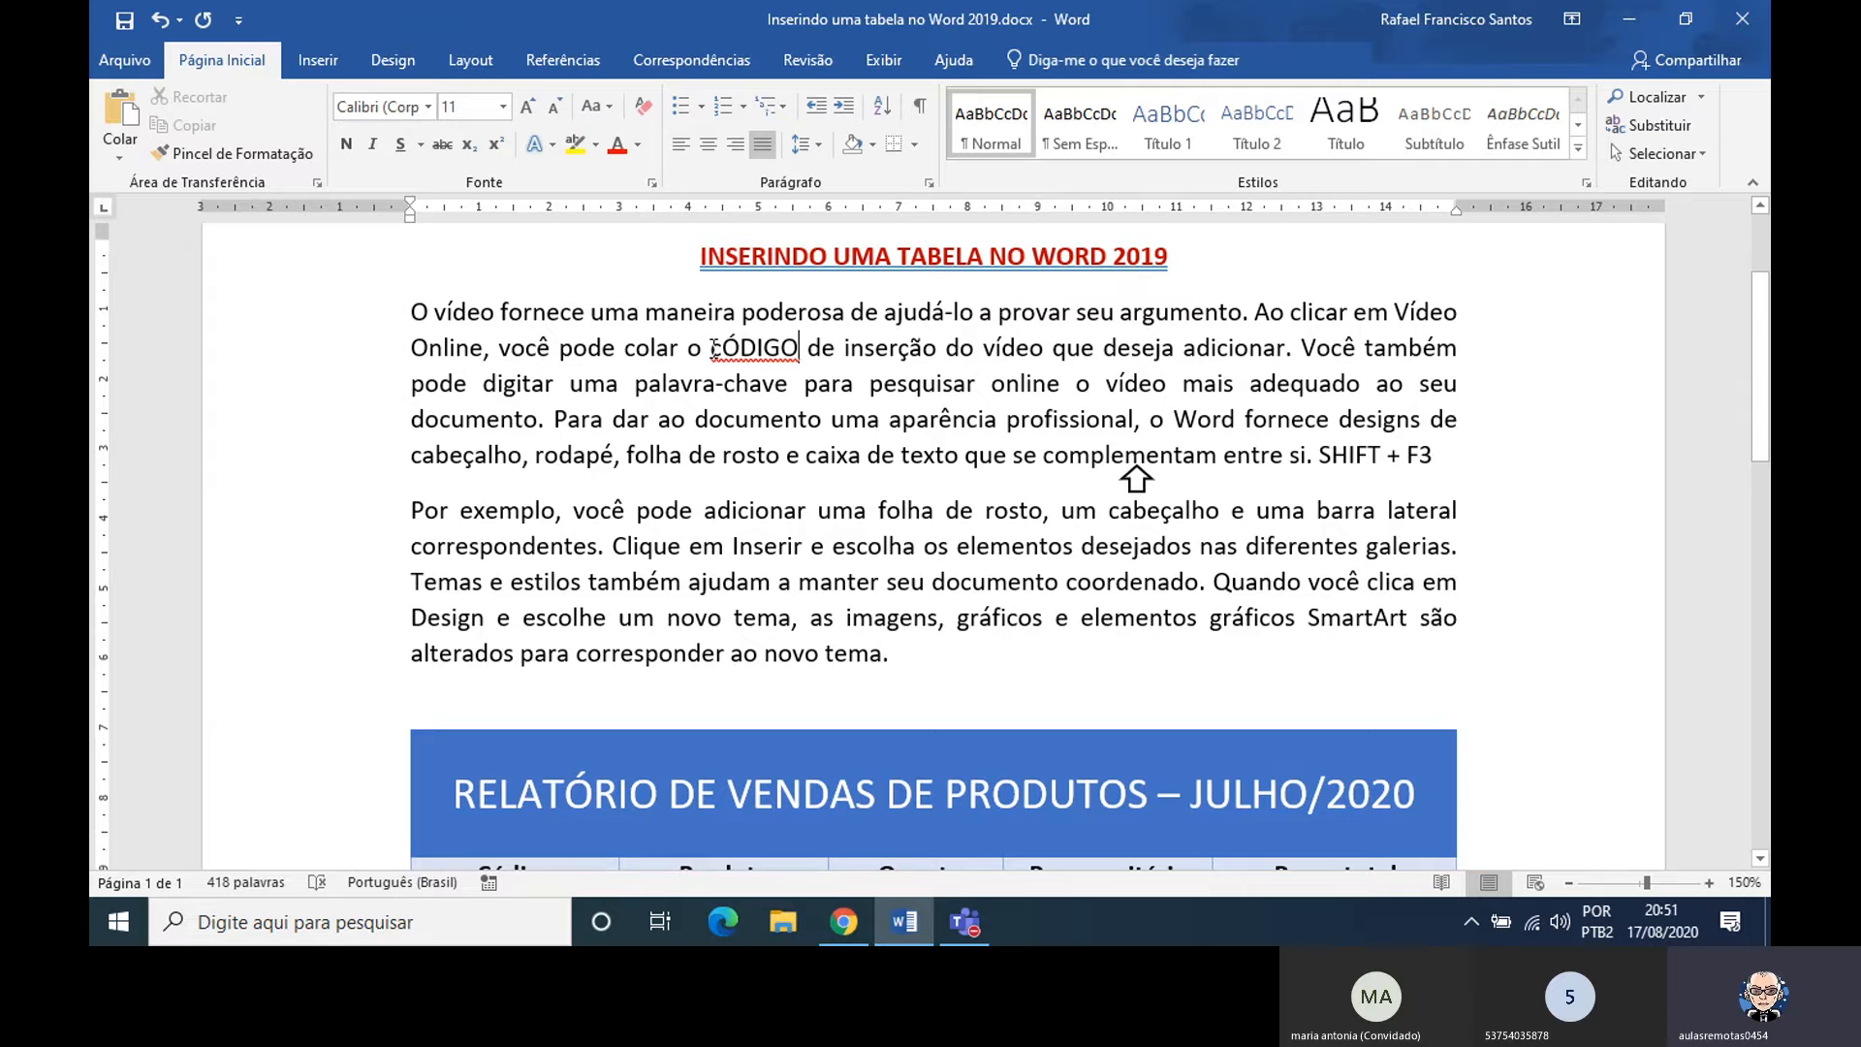
Set the word cÓDIGO in the first paragraph back to lowercase, and deselect it
left_click_drag(710, 347, 798, 348)
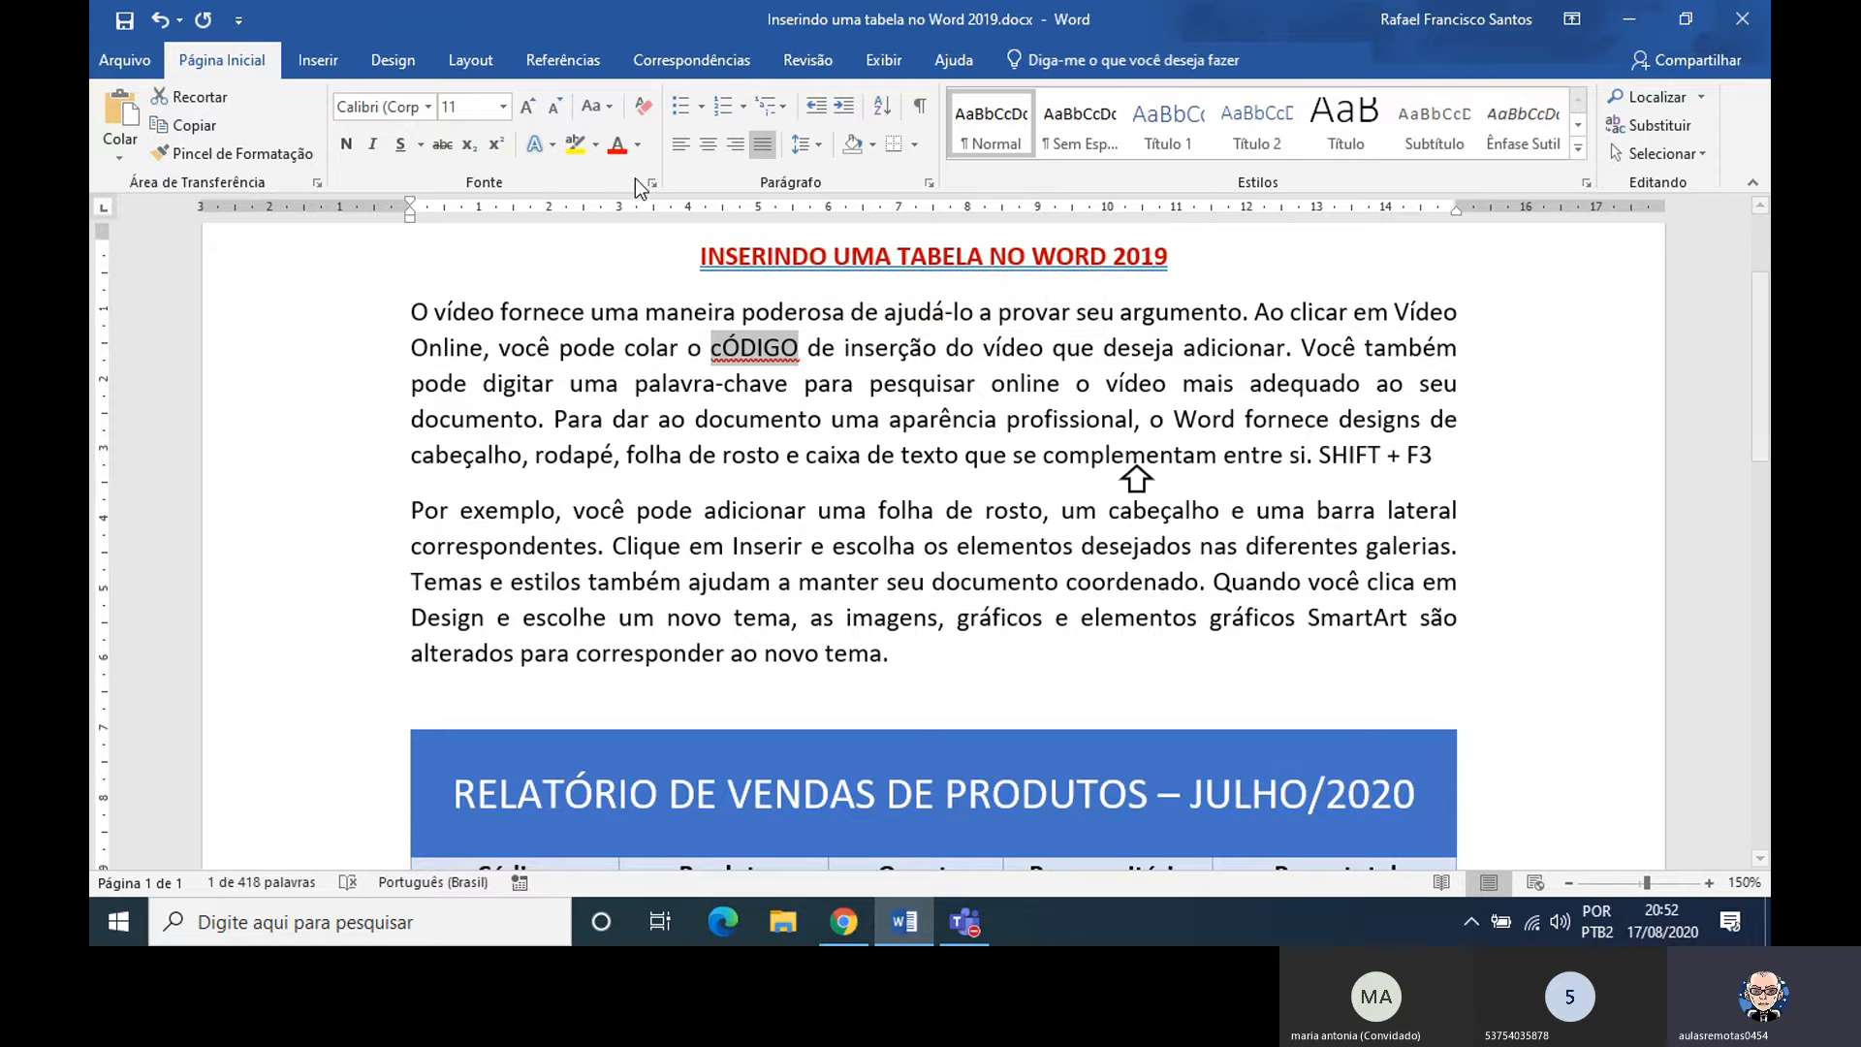
left_click(608, 115)
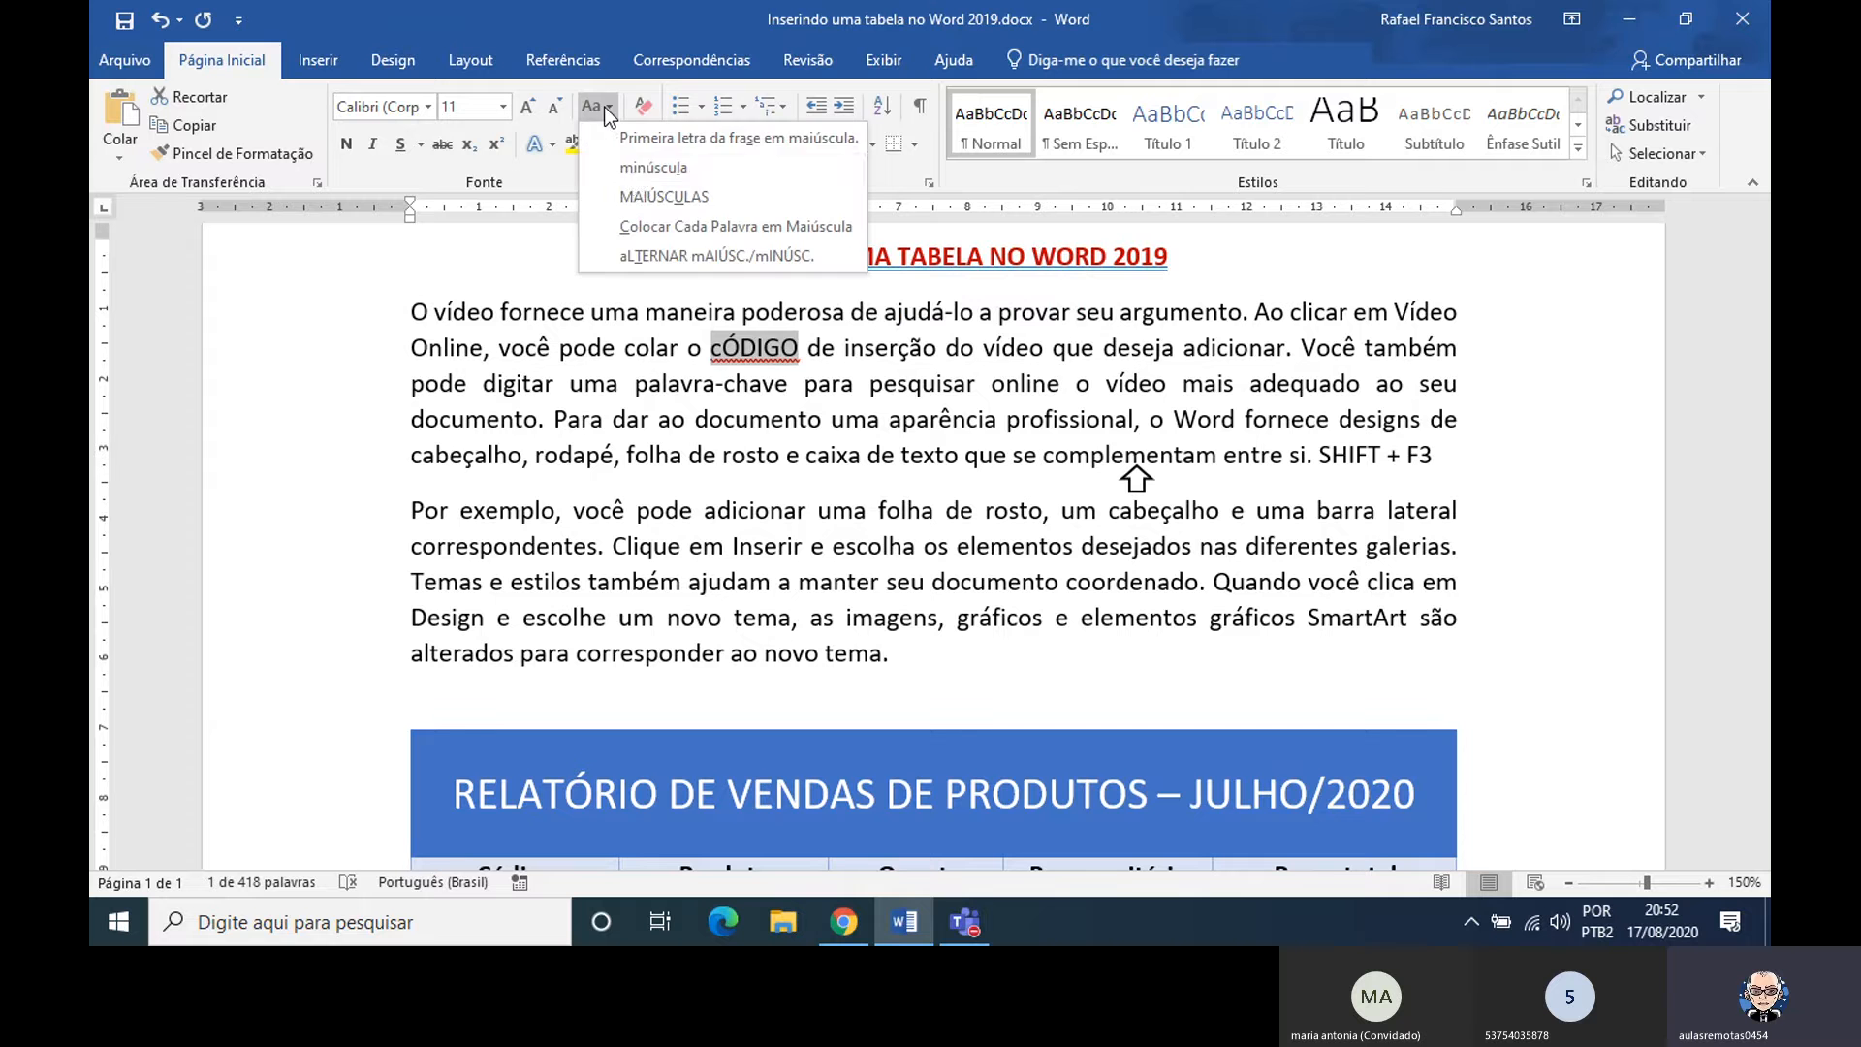
left_click(652, 168)
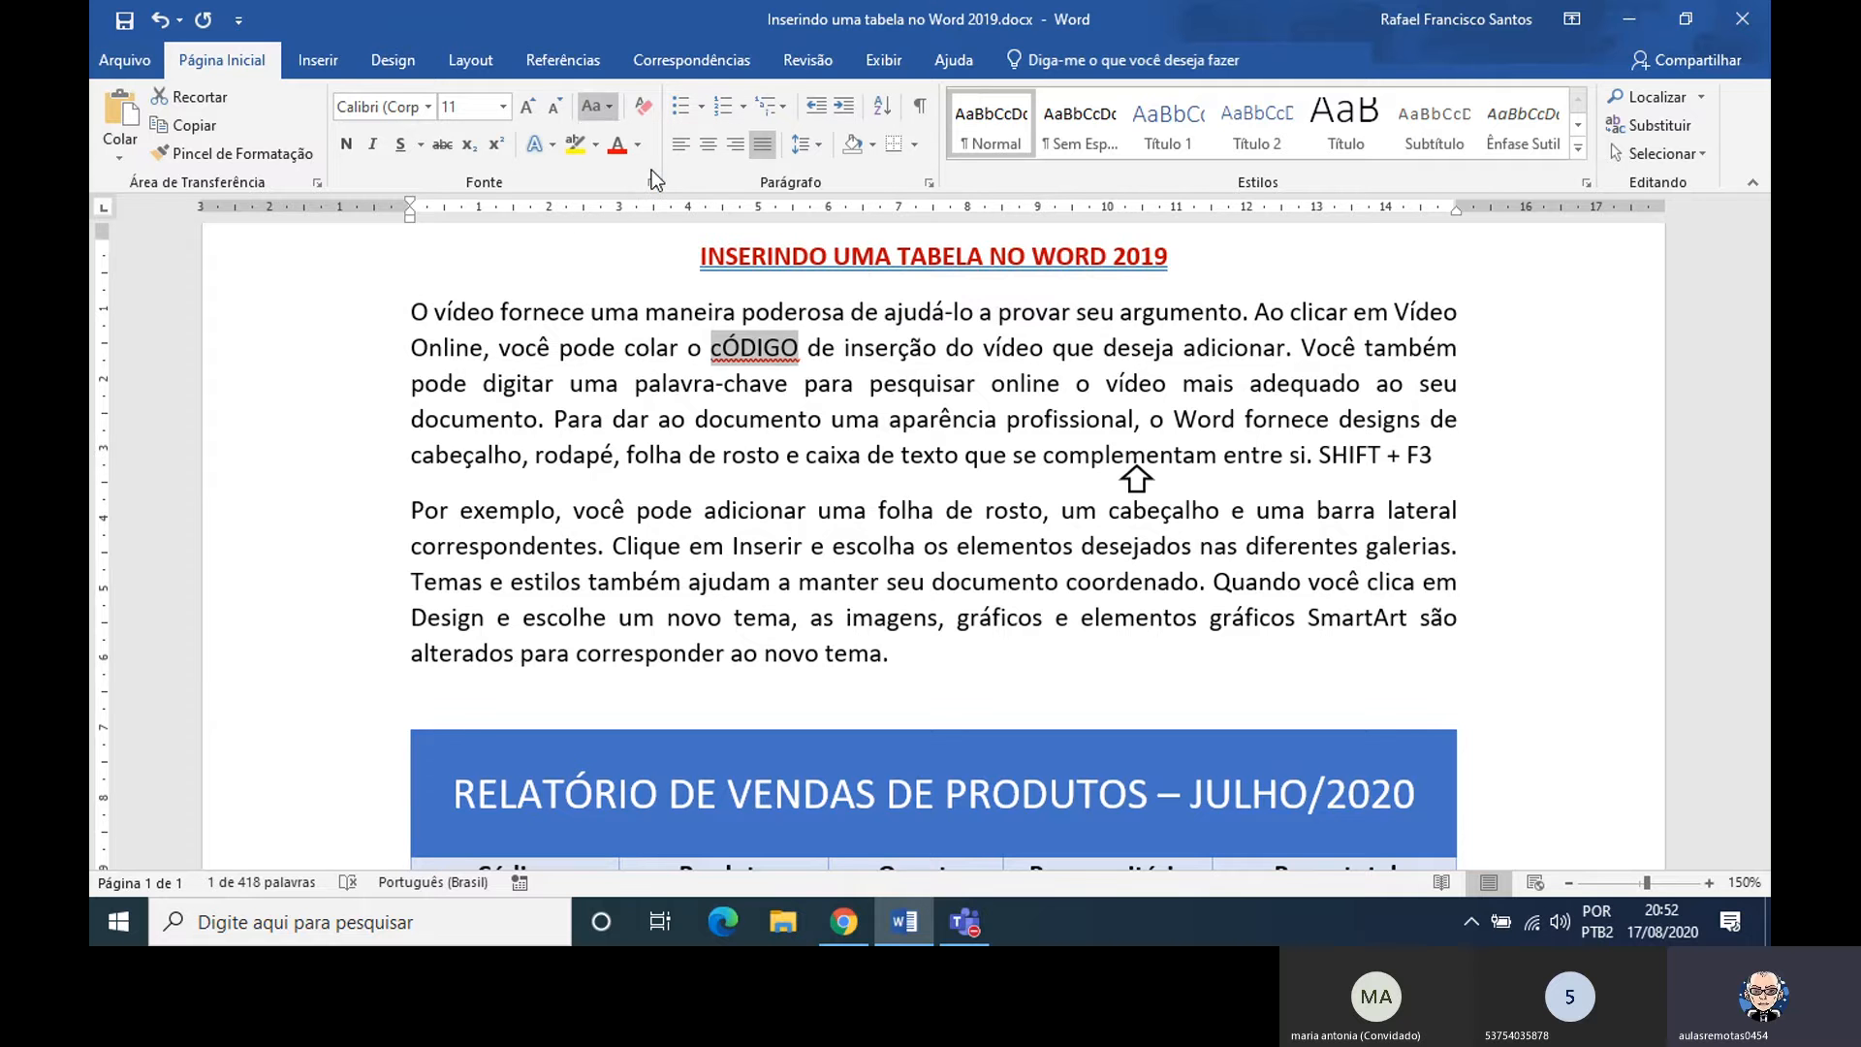
left_click(787, 363)
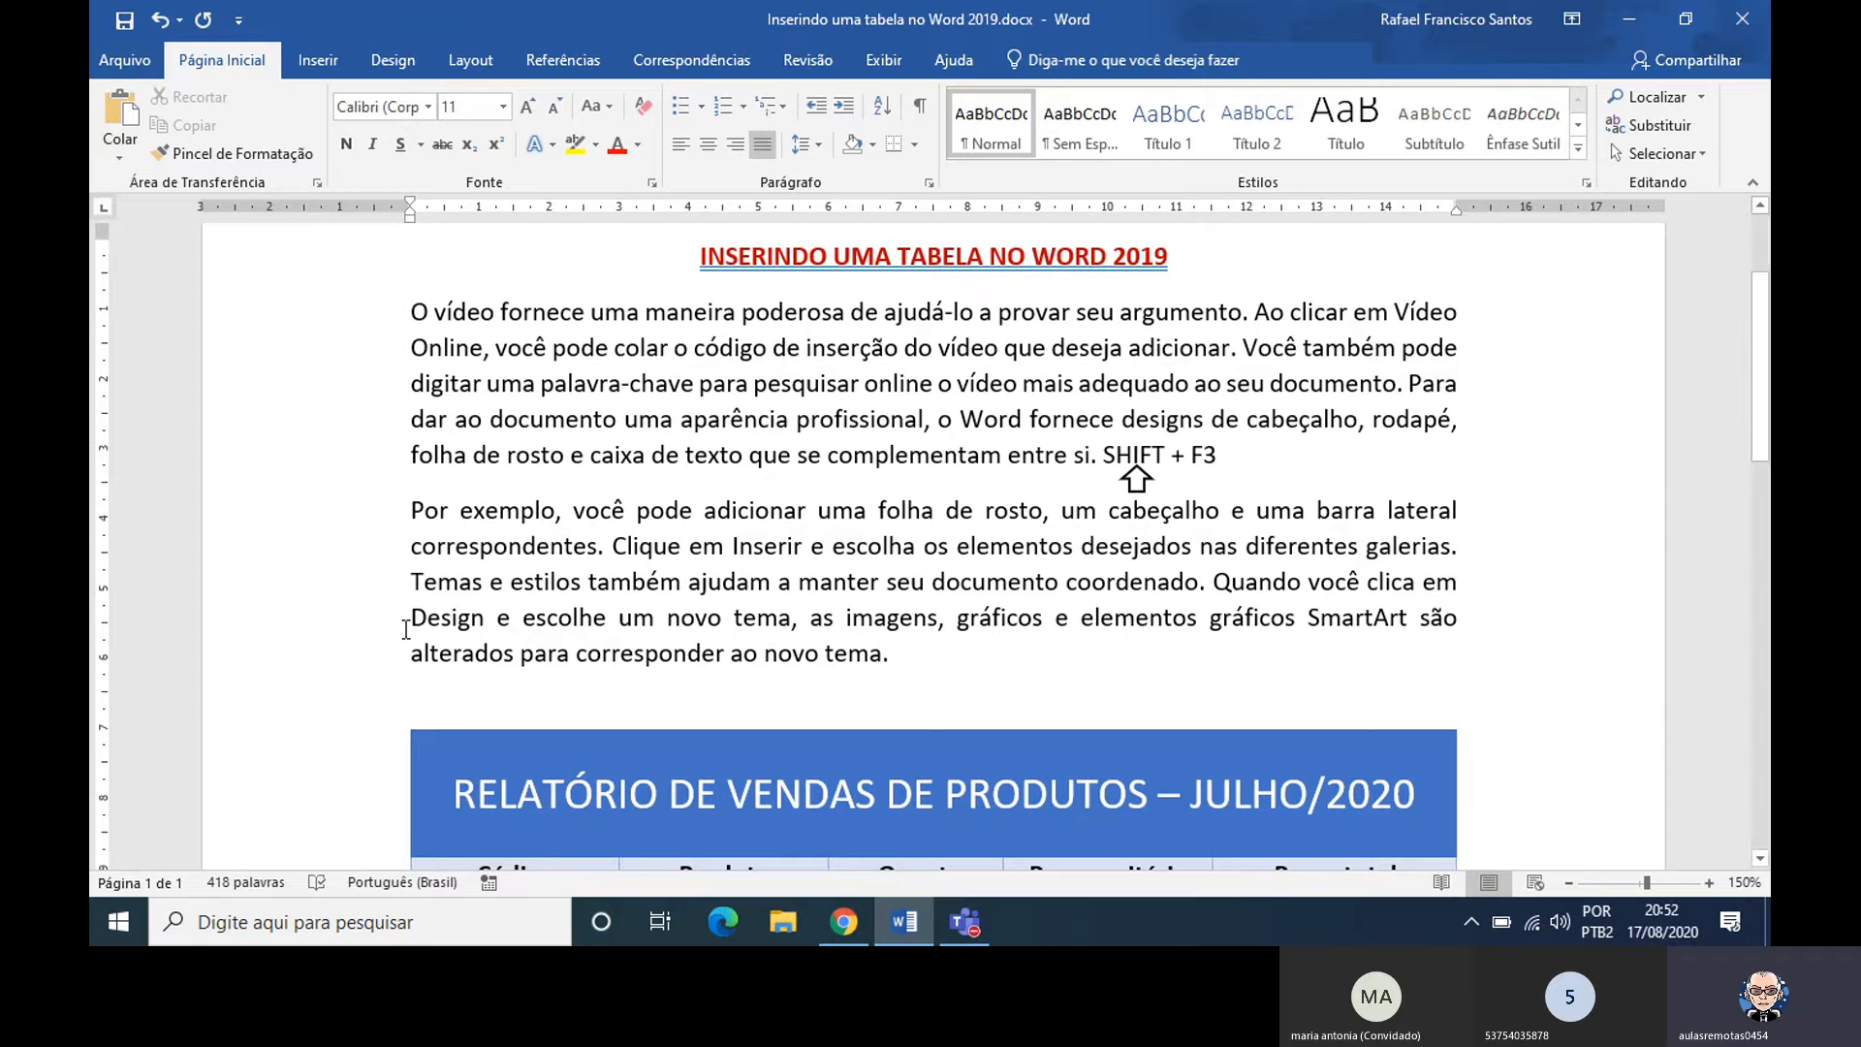
Cycle the second paragraph, starting Por exemplo, through uppercase and lowercase, finishing in sentence case, and deselect it
left_click_drag(405, 511, 888, 648)
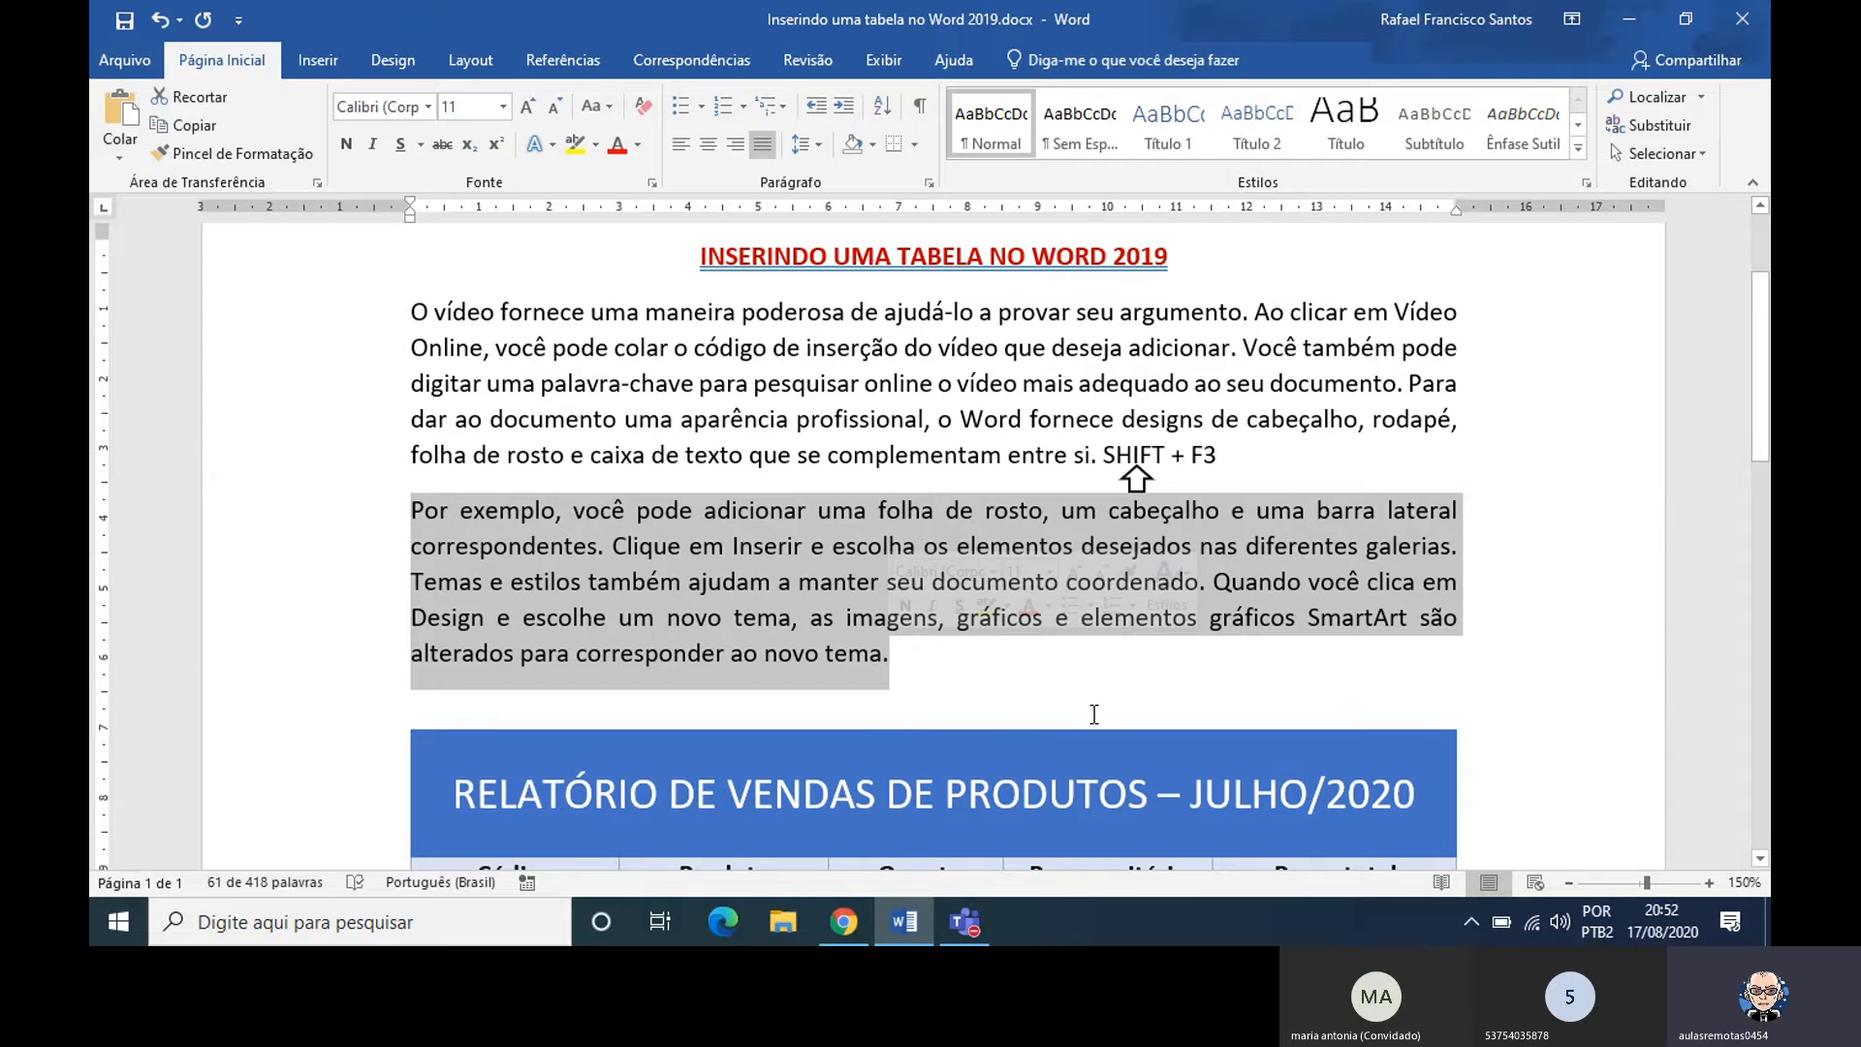
key("shift+F3")
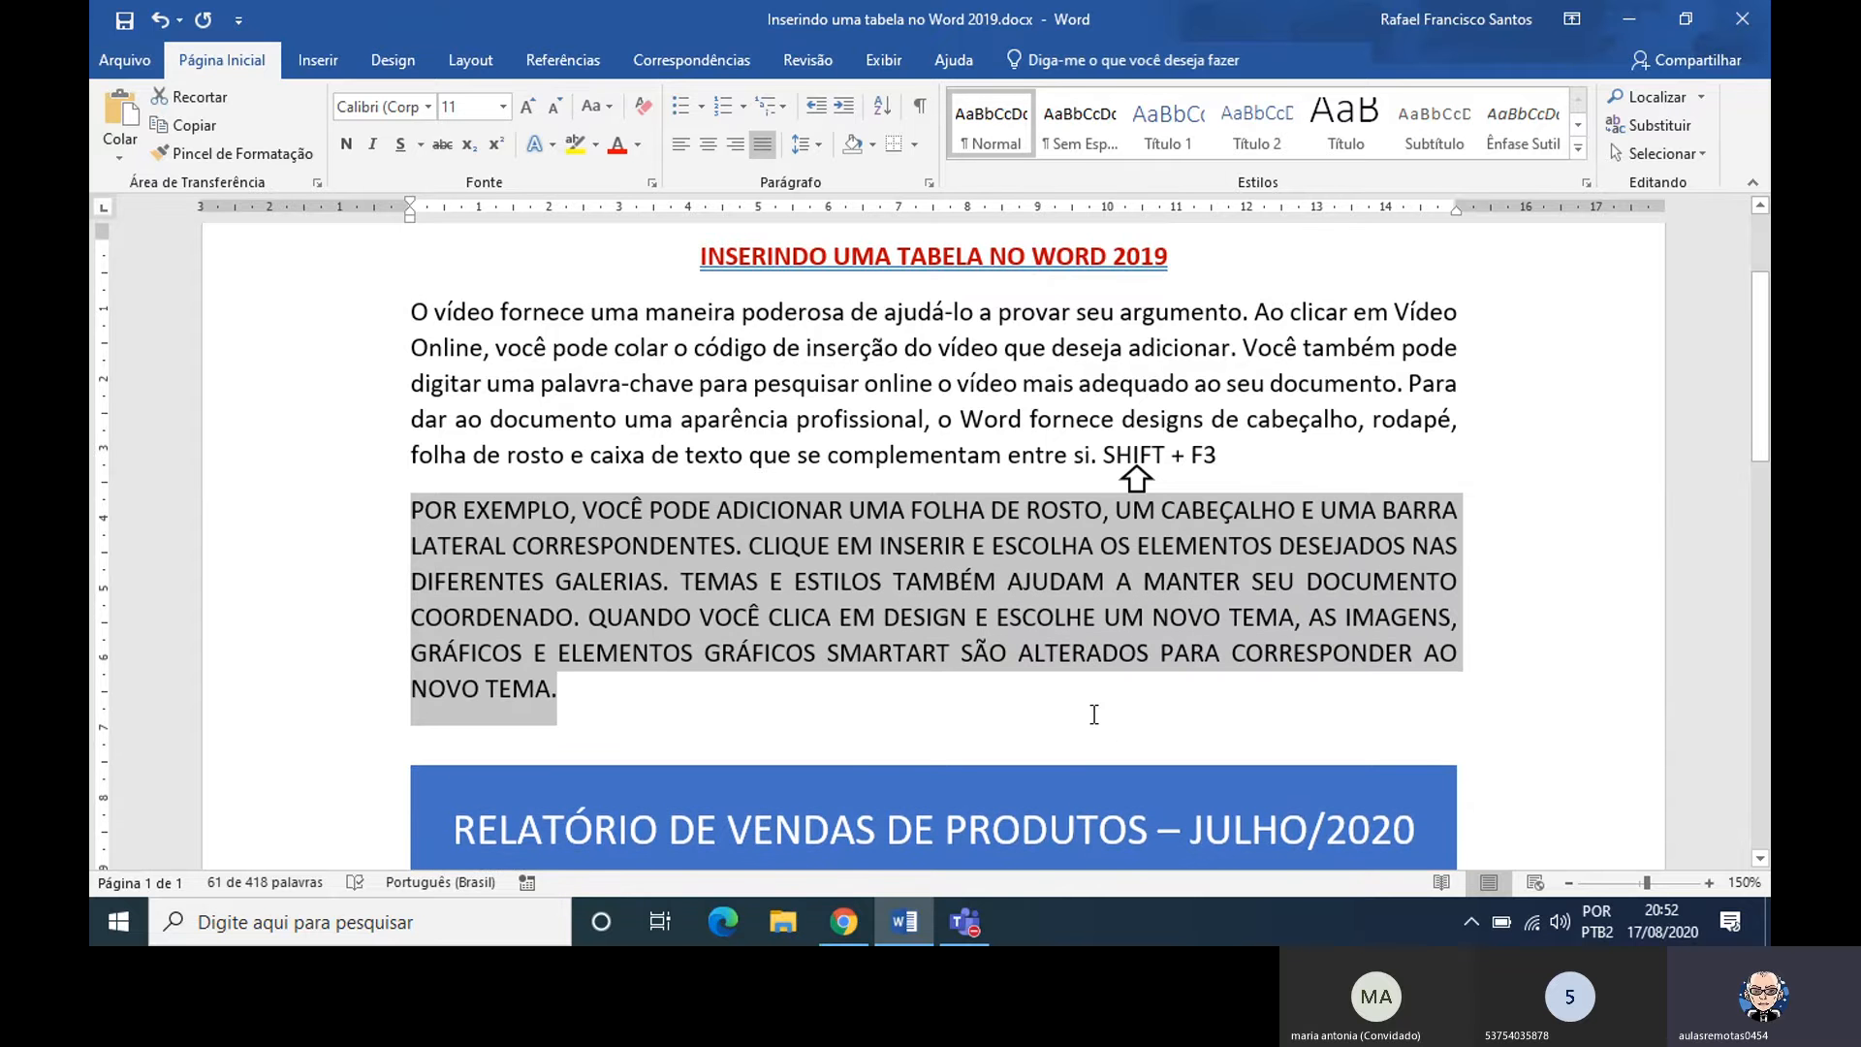
key("shift+F3")
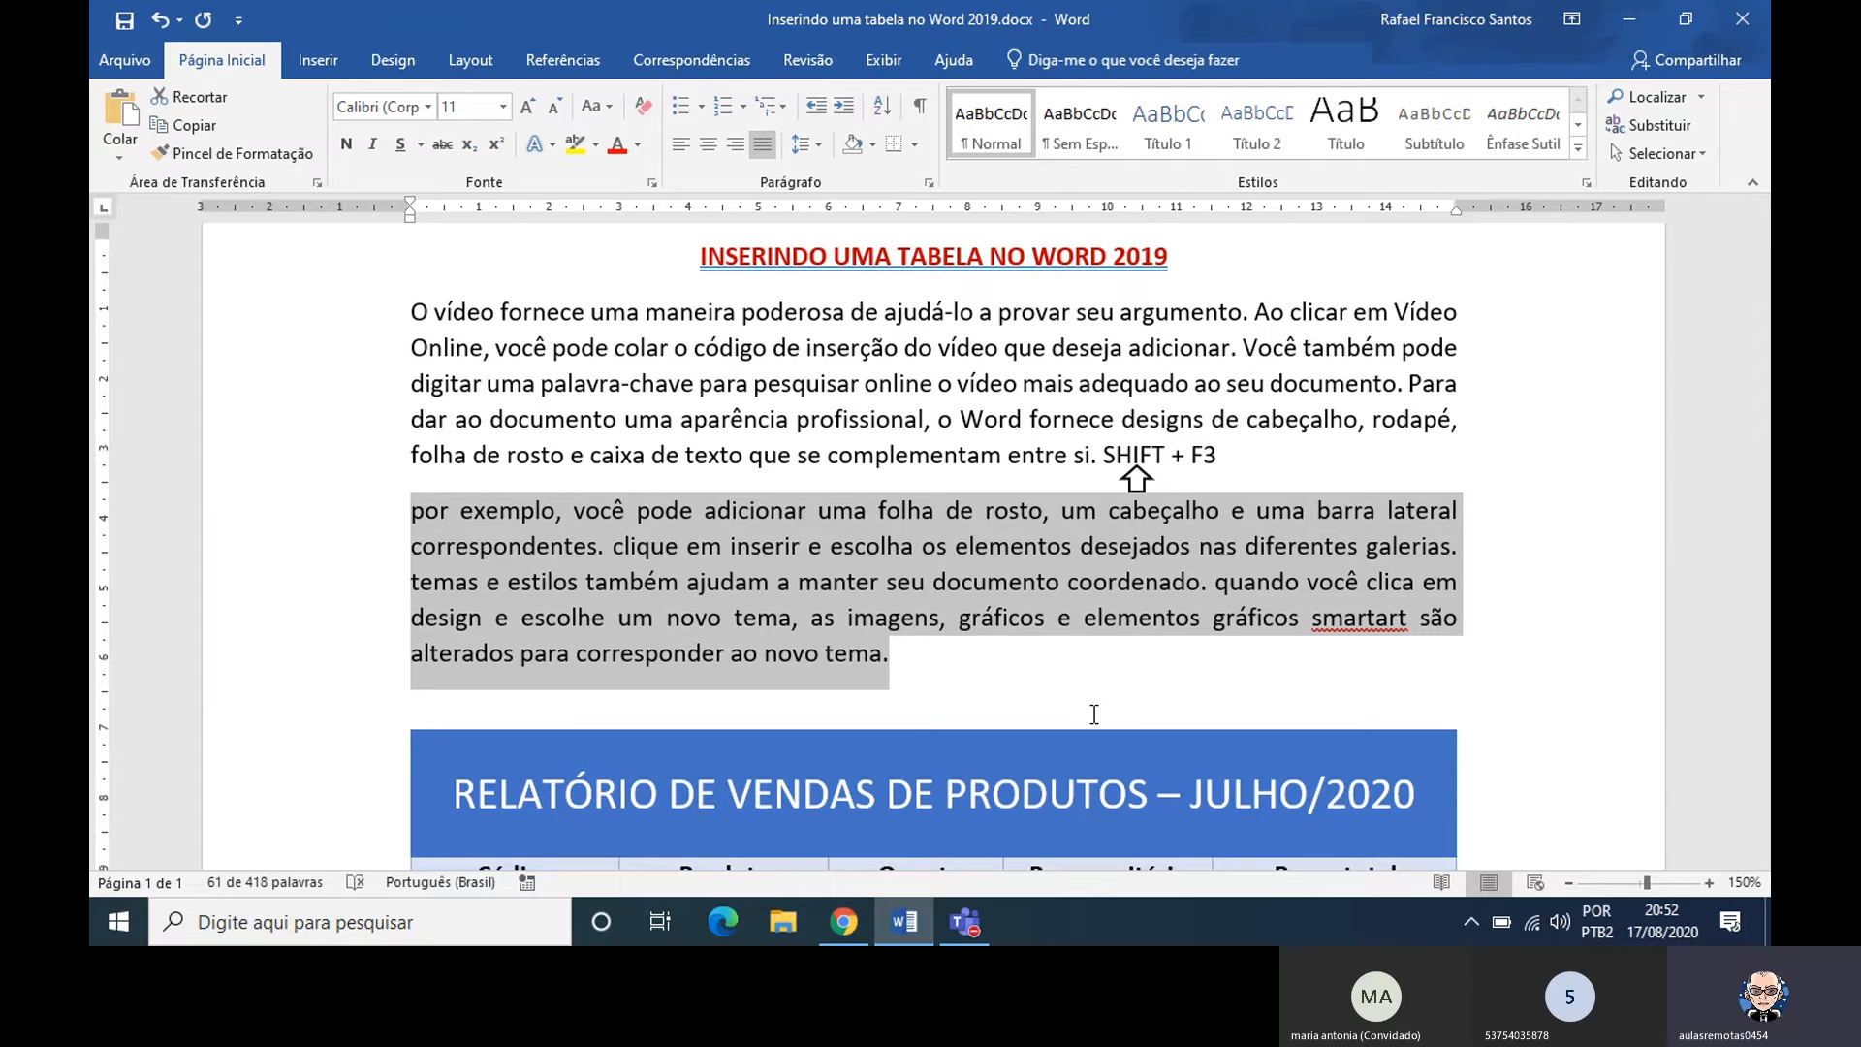
key("shift+F3")
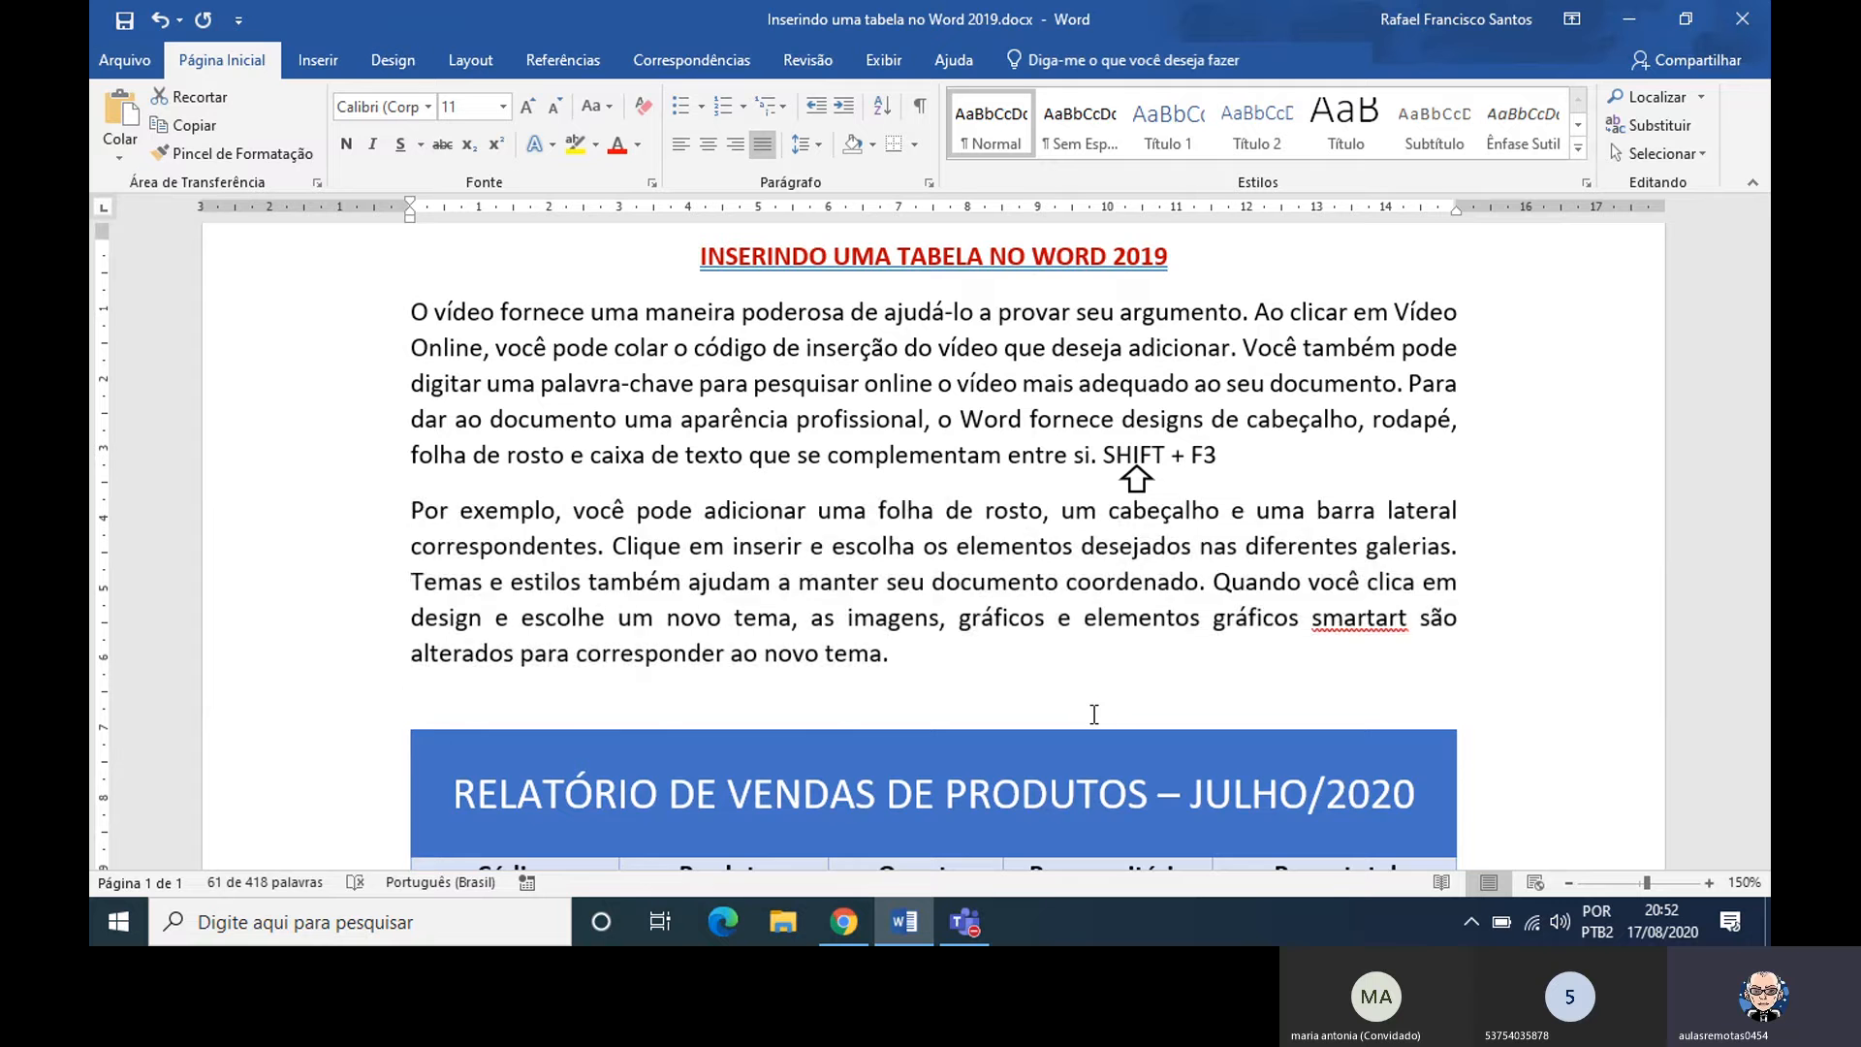
key("shift+F3")
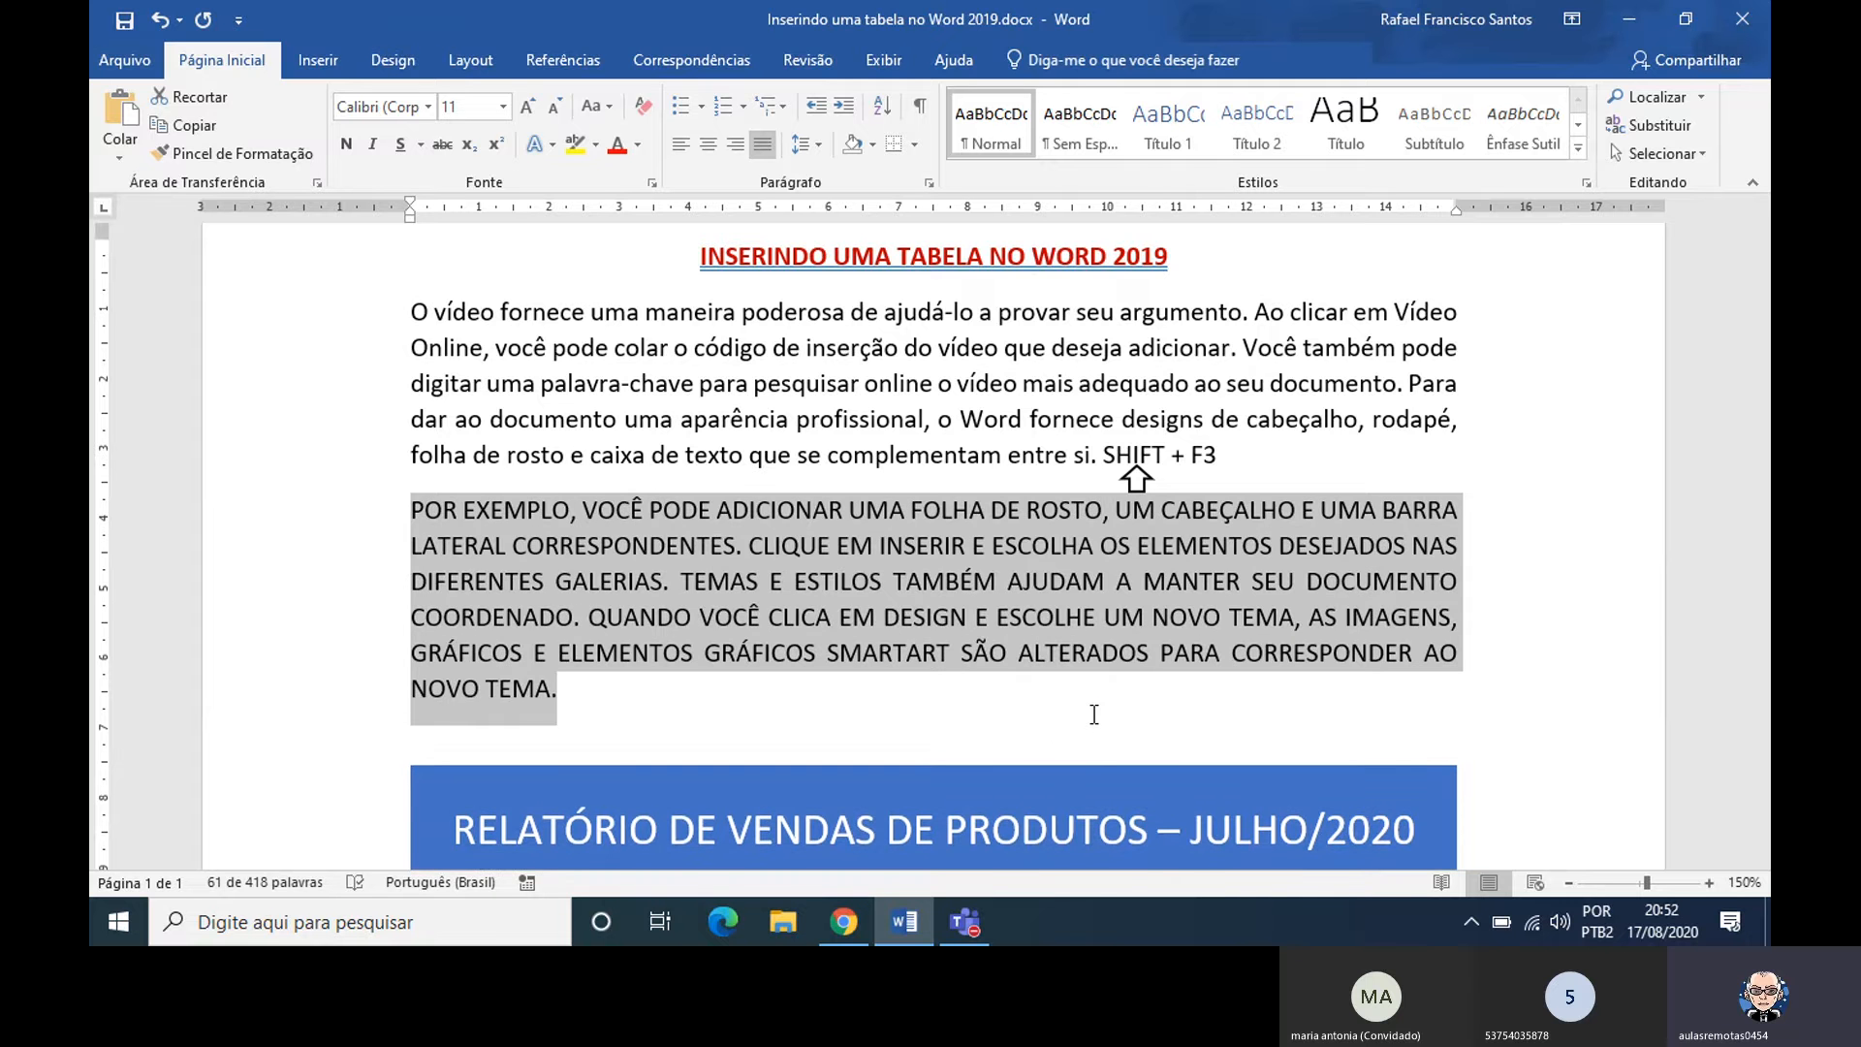
key("shift+F3")
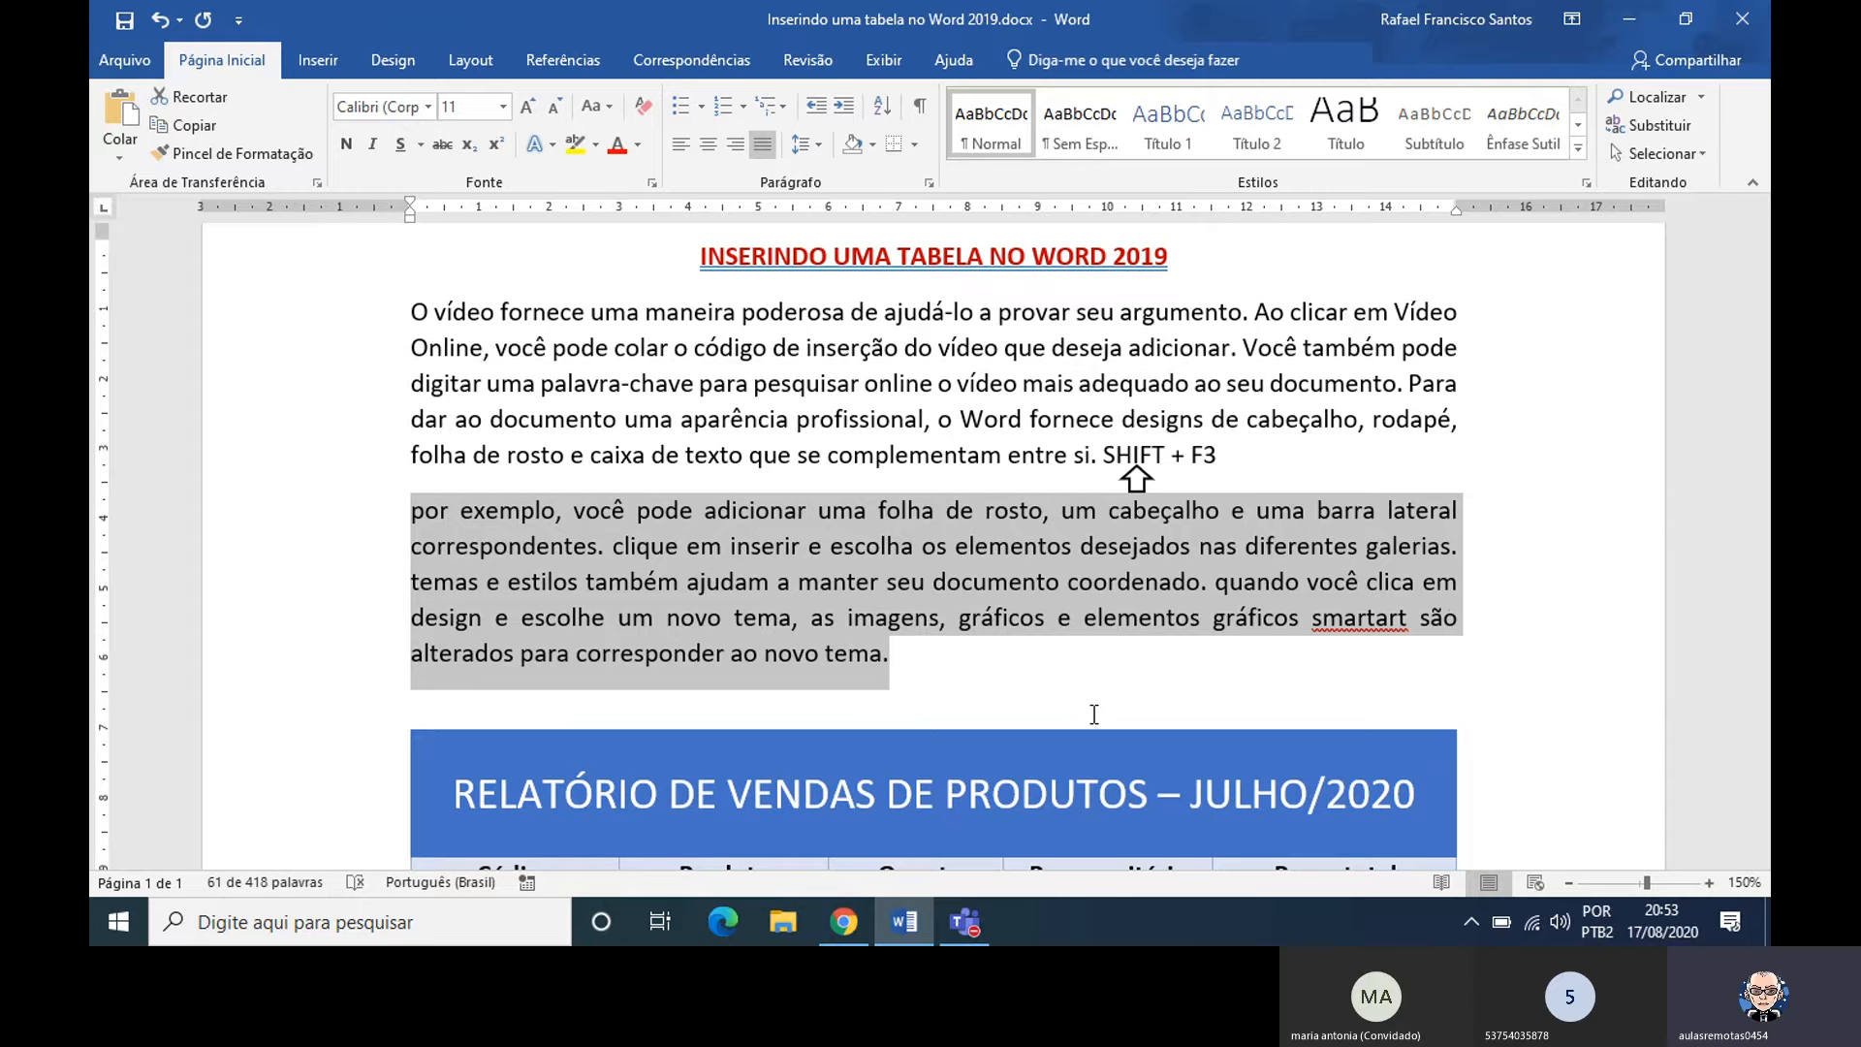
key("shift+F3")
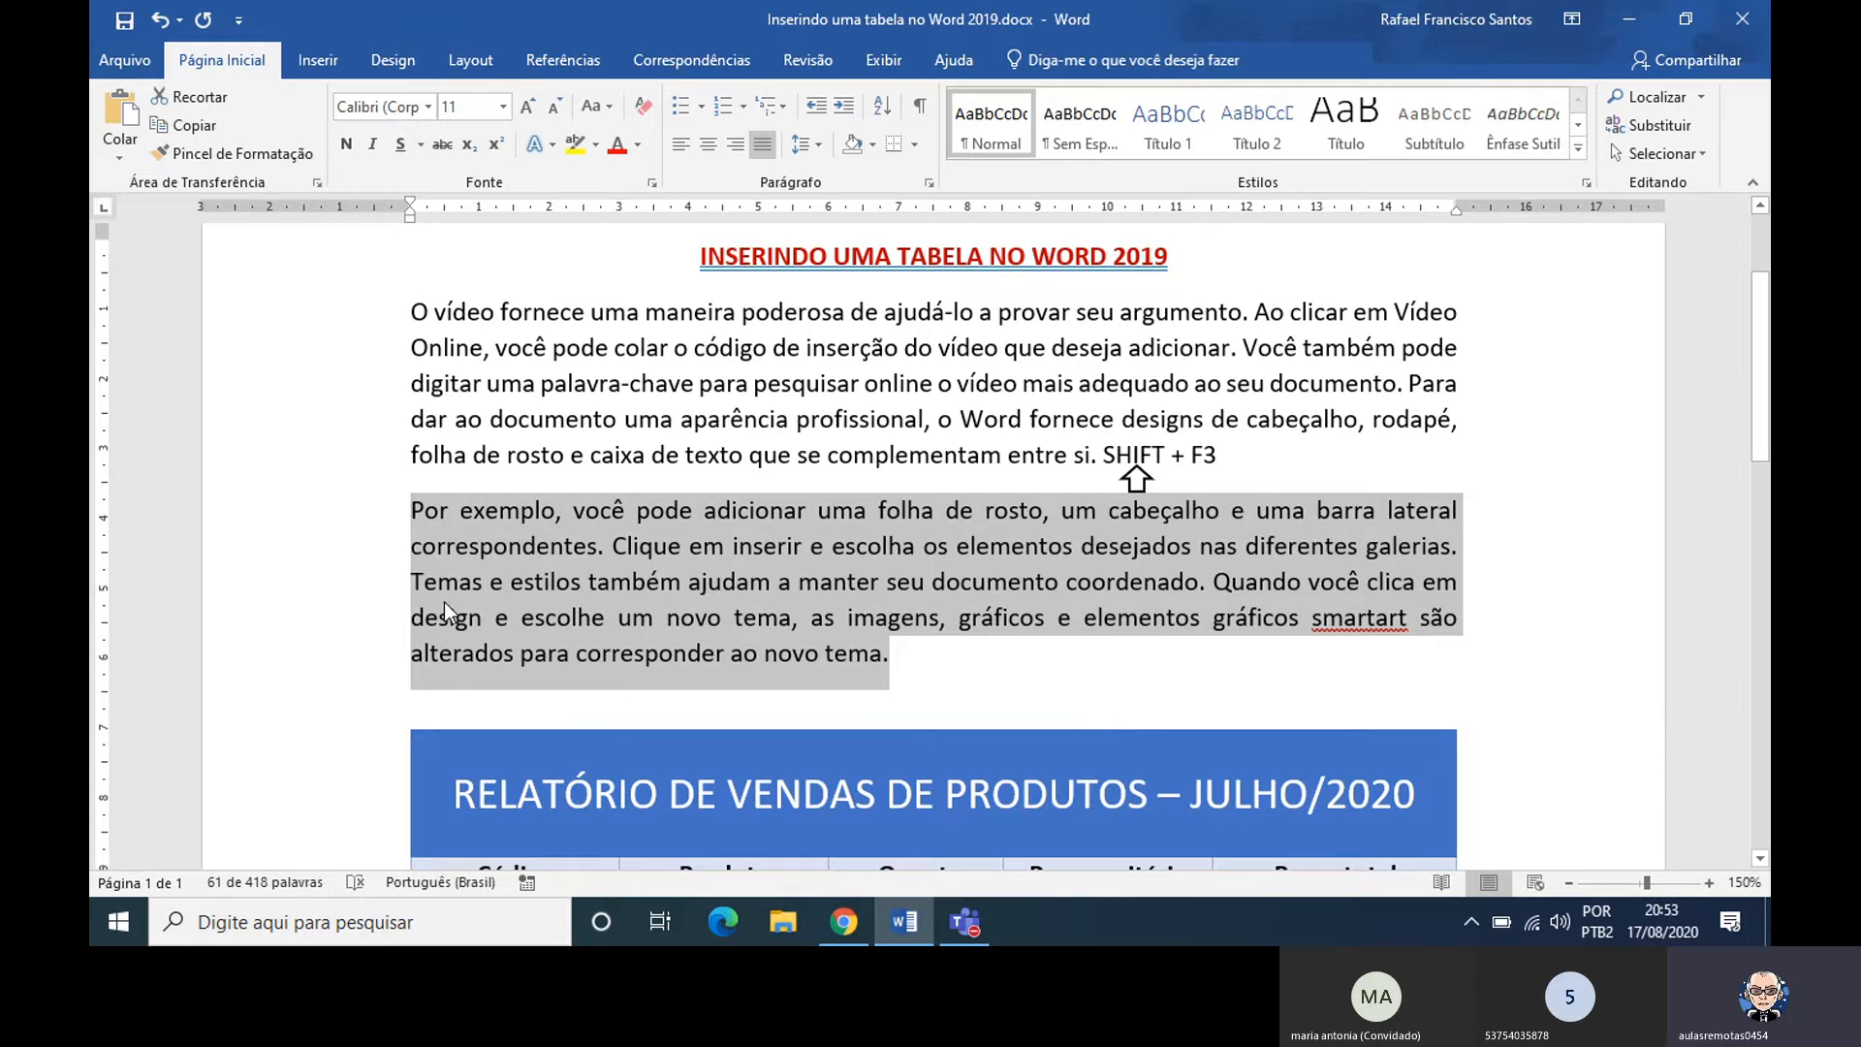
left_click(897, 661)
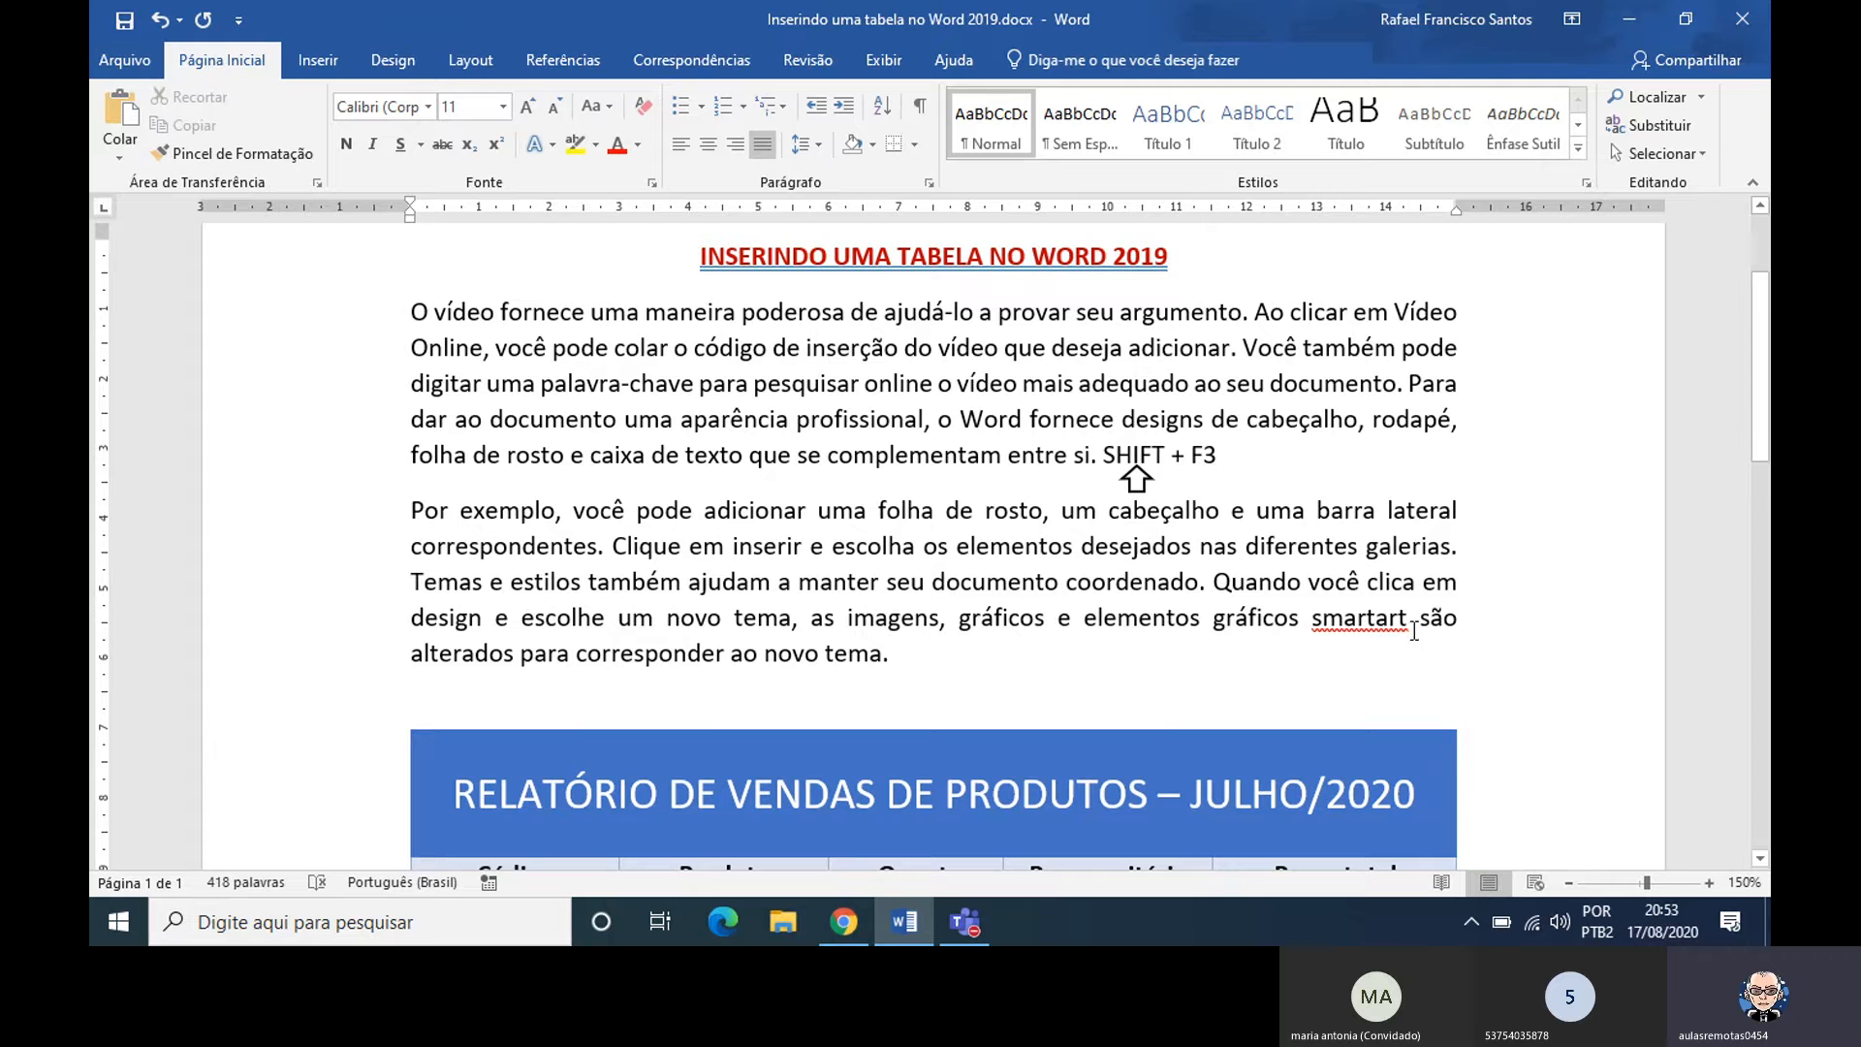
Correct the misspelled word smartart in the second paragraph to the suggested SmartArt
right_click(1362, 625)
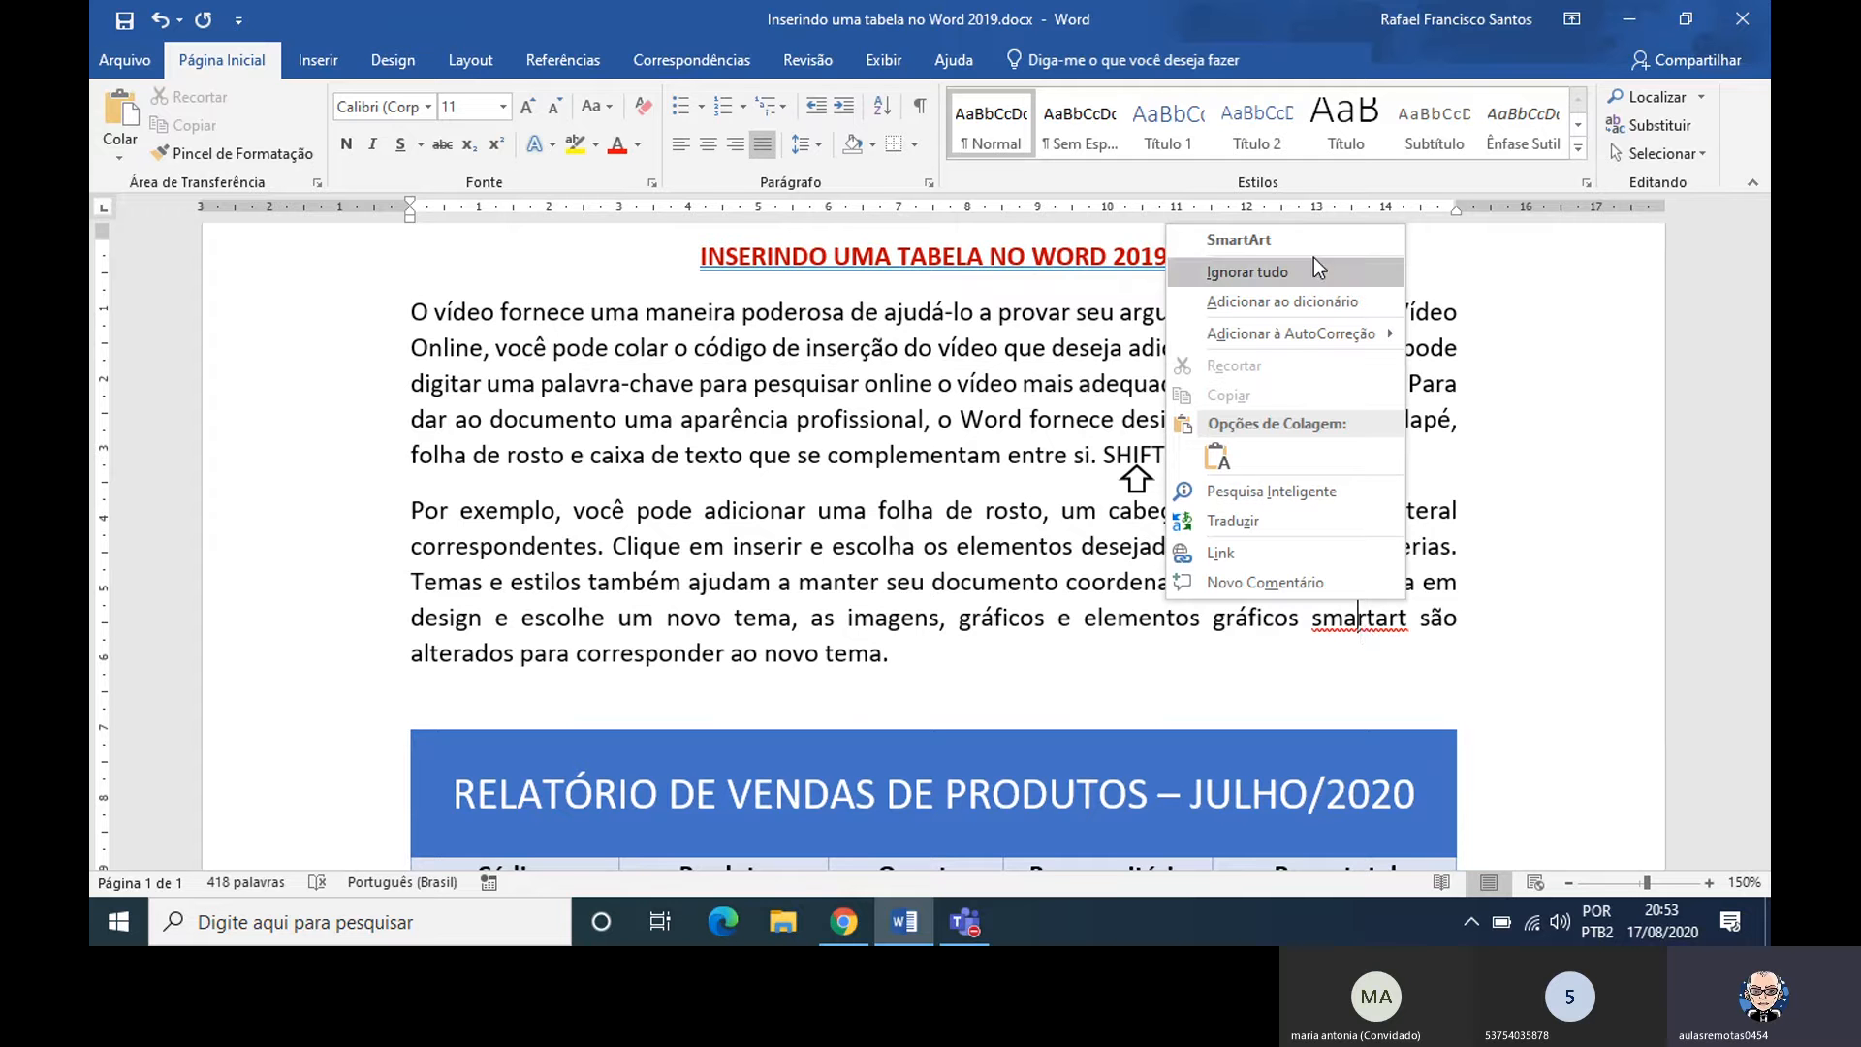
left_click(1237, 241)
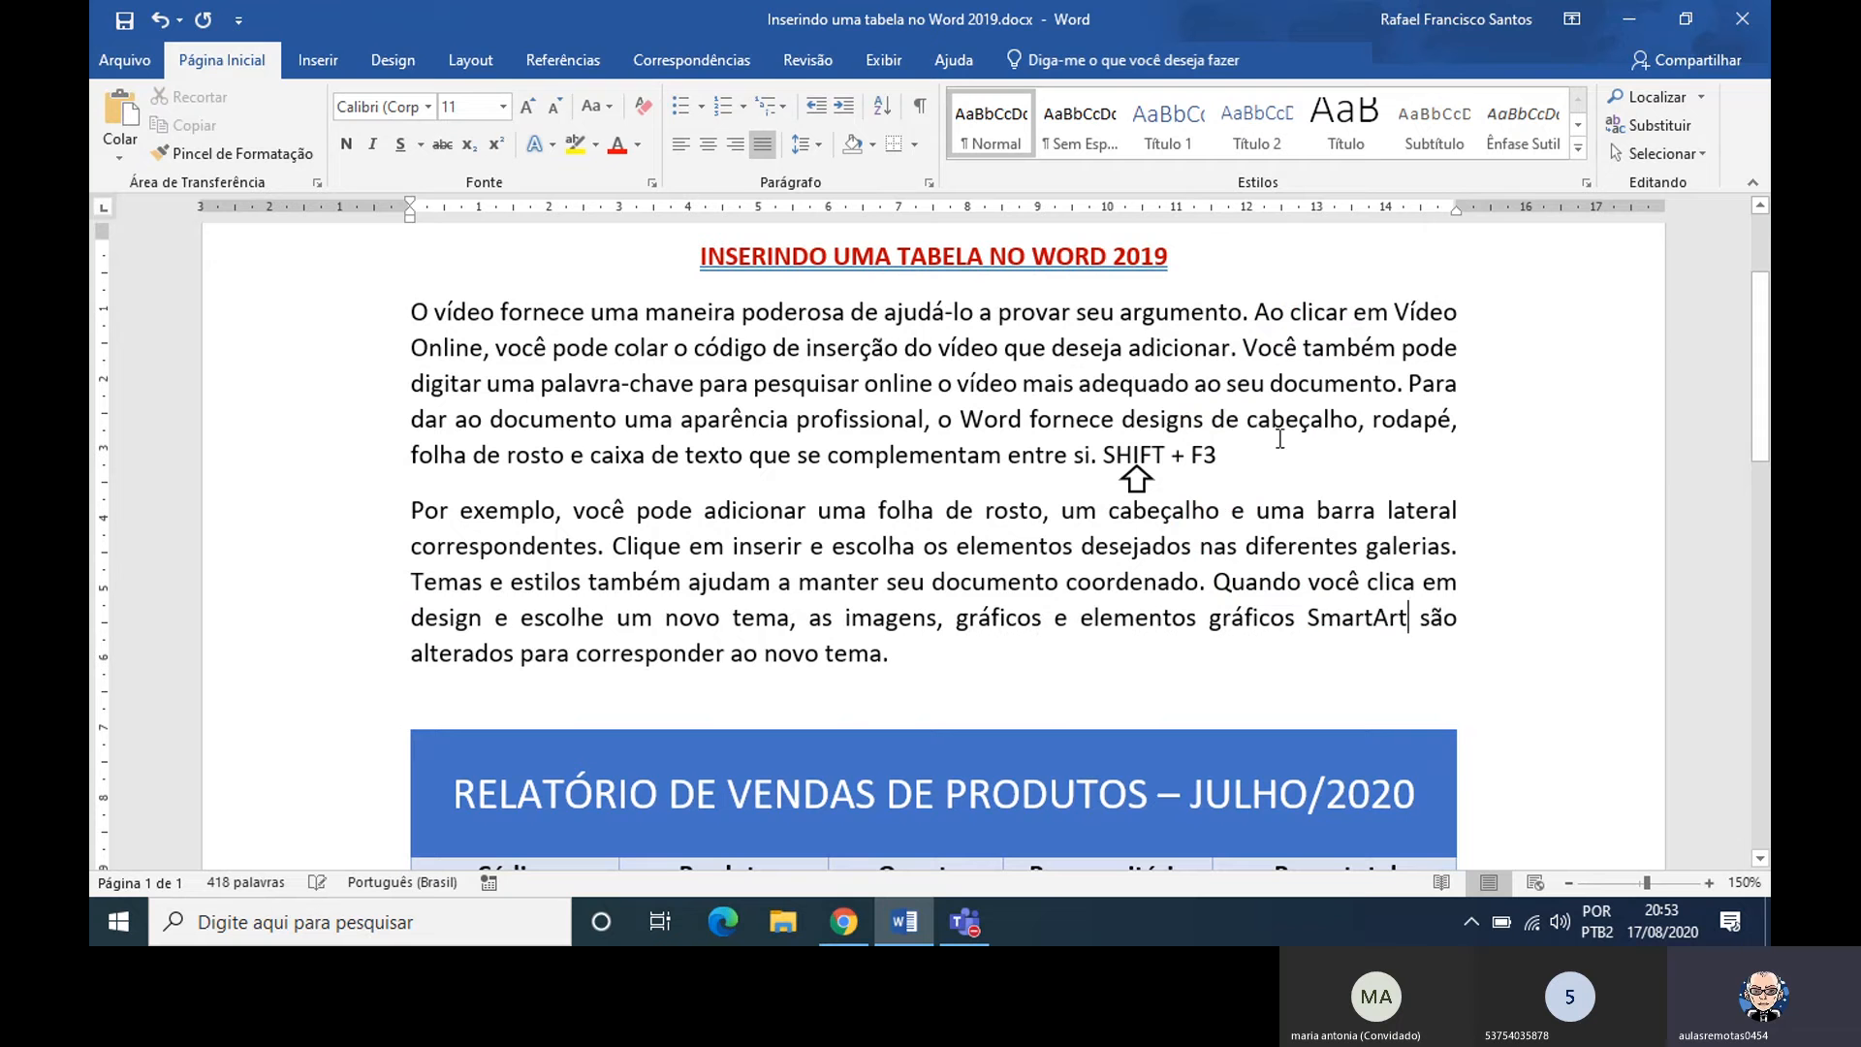
left_click(1379, 517)
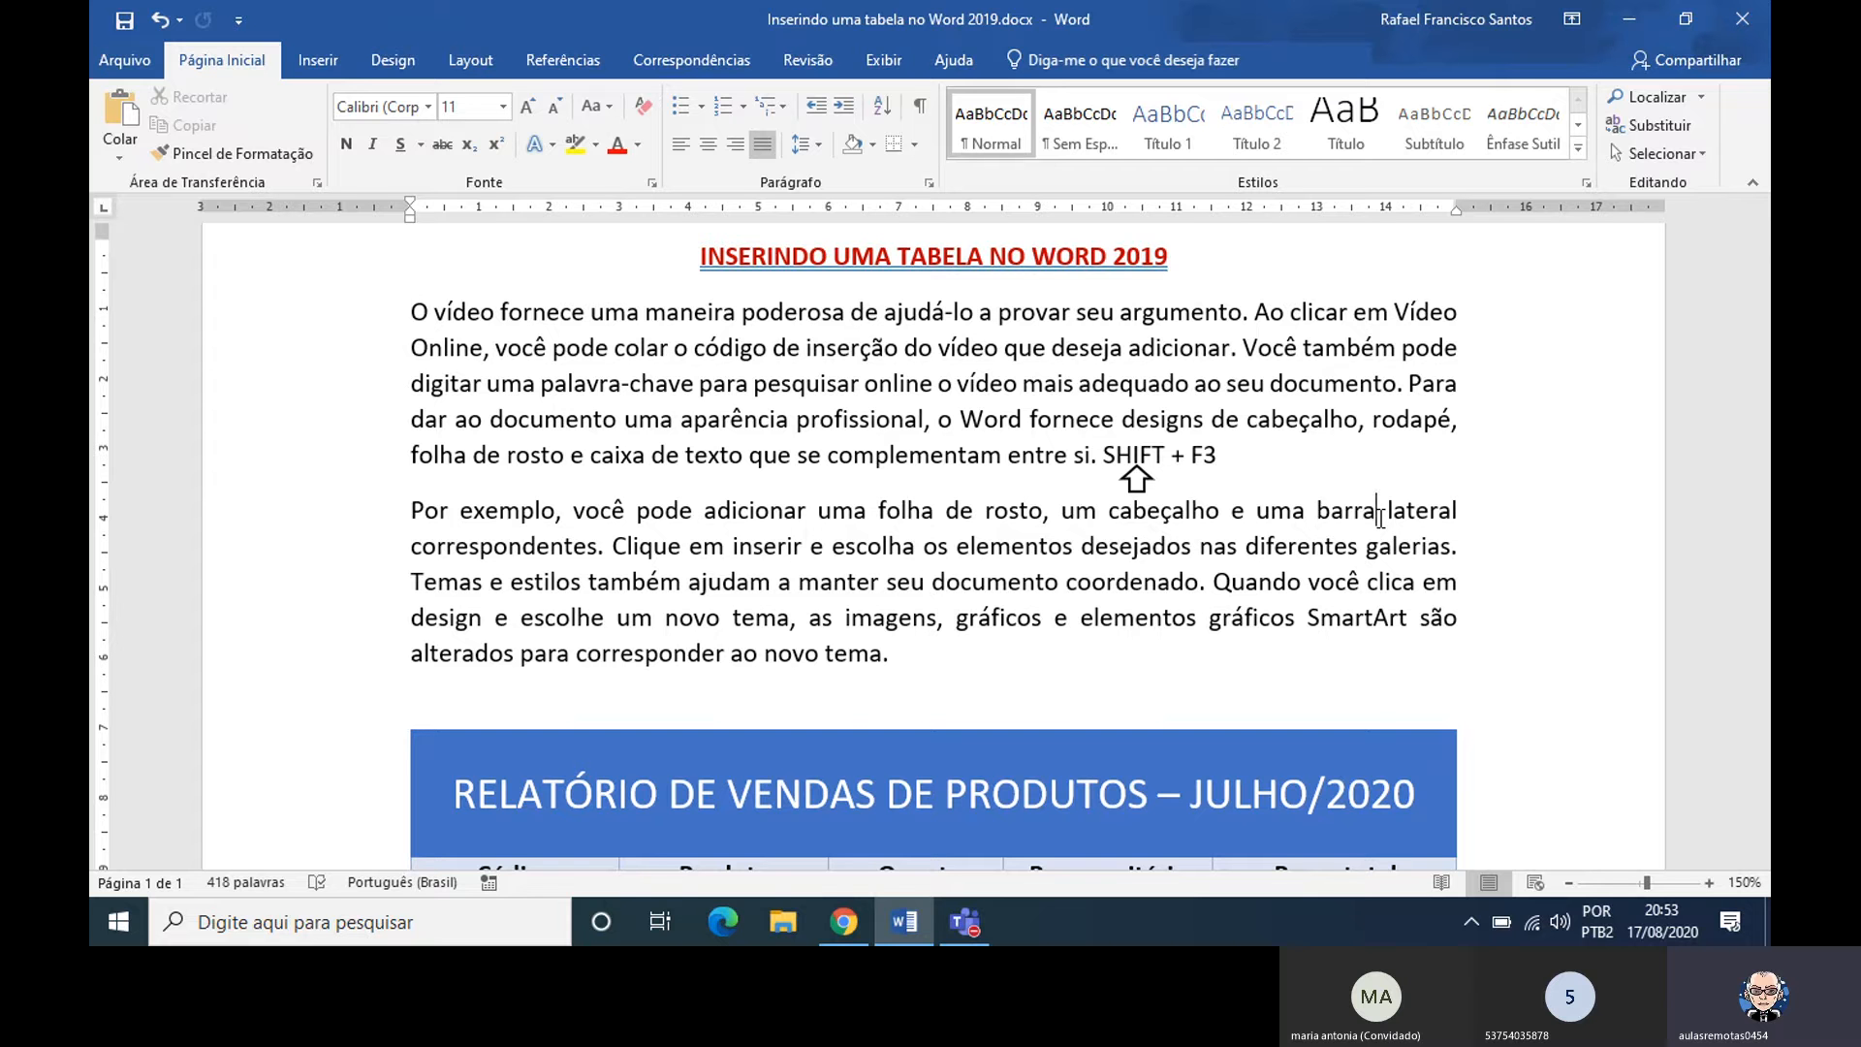
left_click(1379, 513)
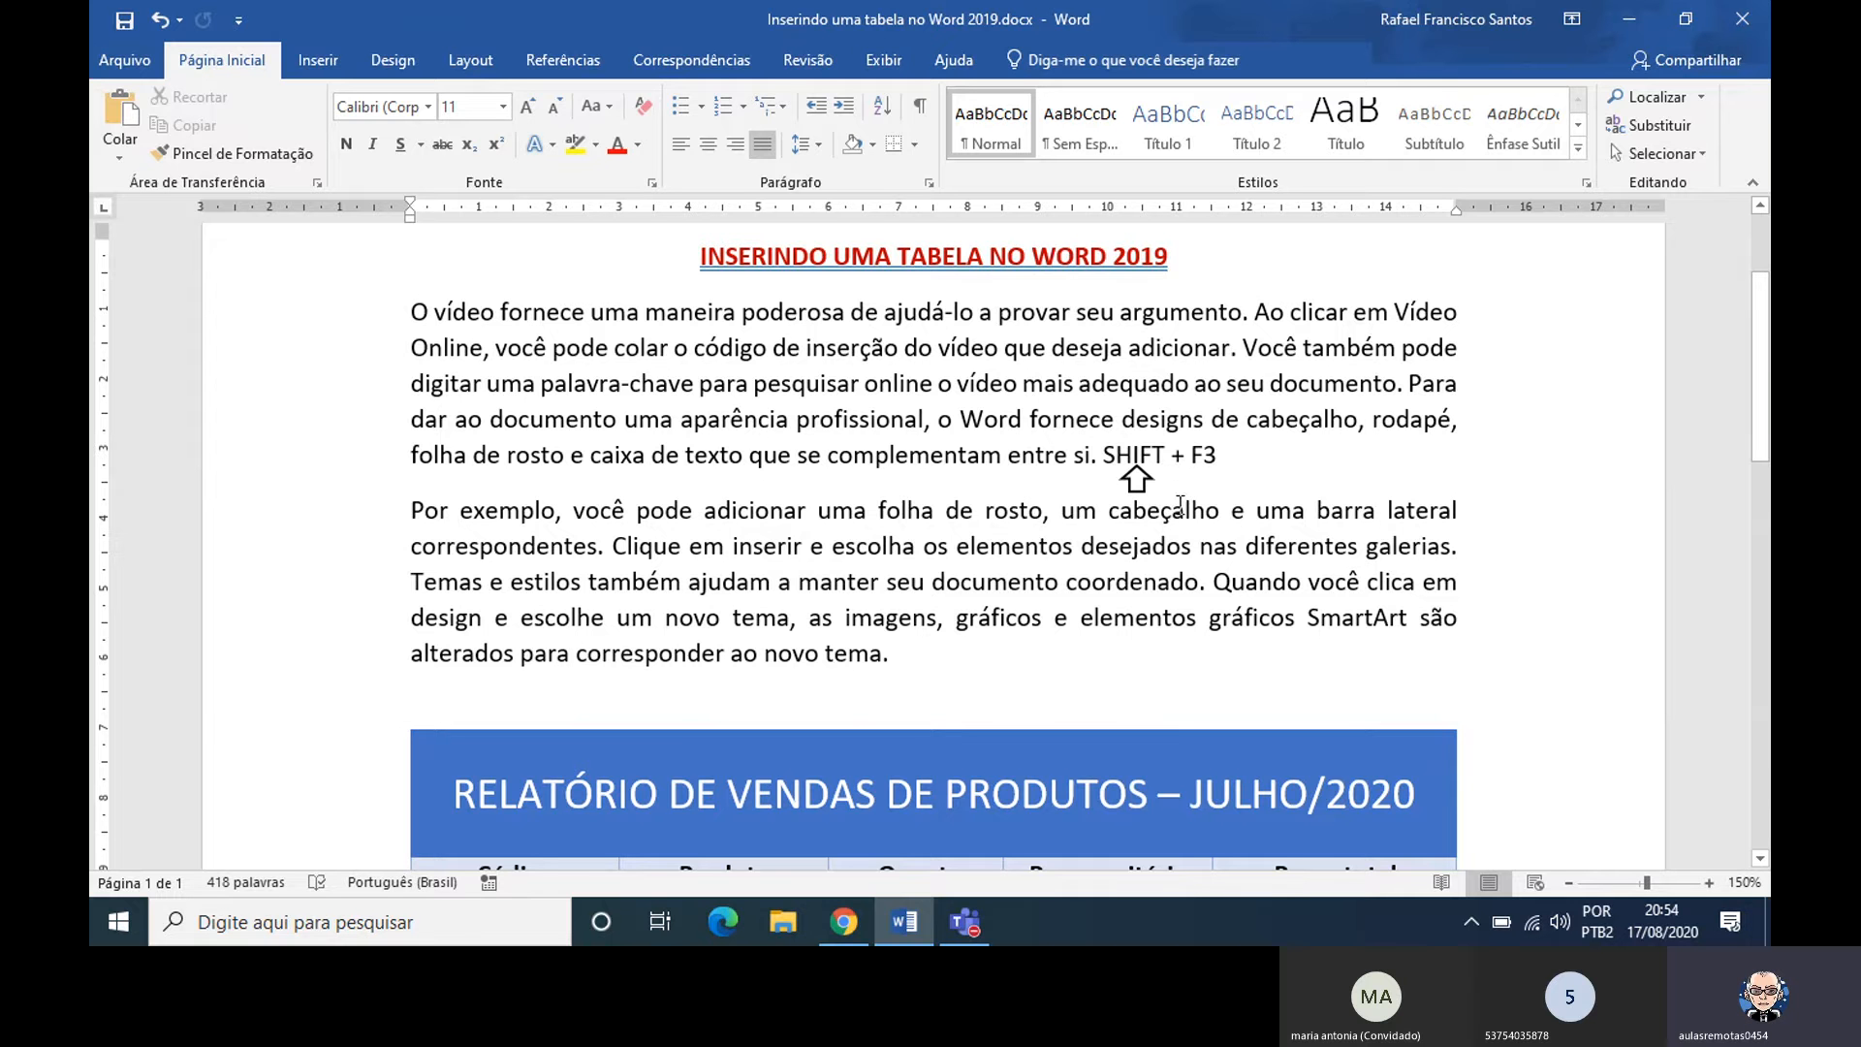
left_click(1250, 450)
key("Down")
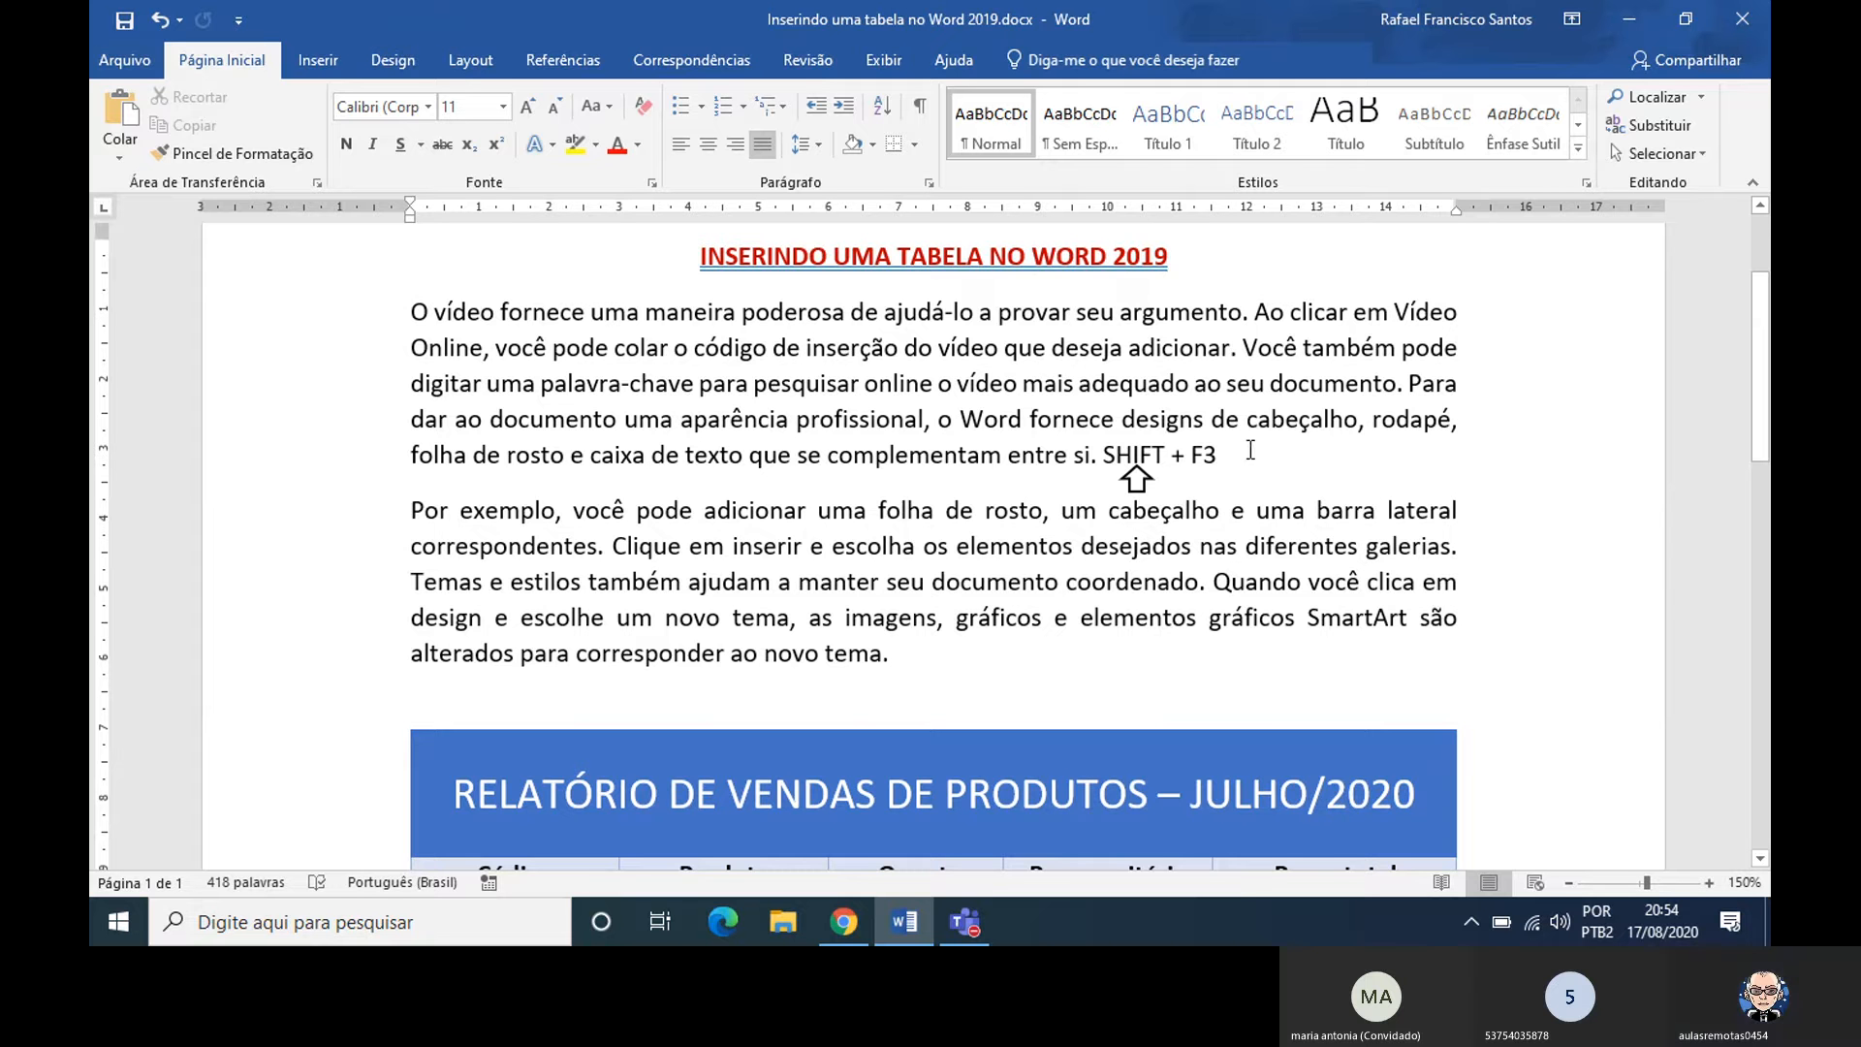
key("Up")
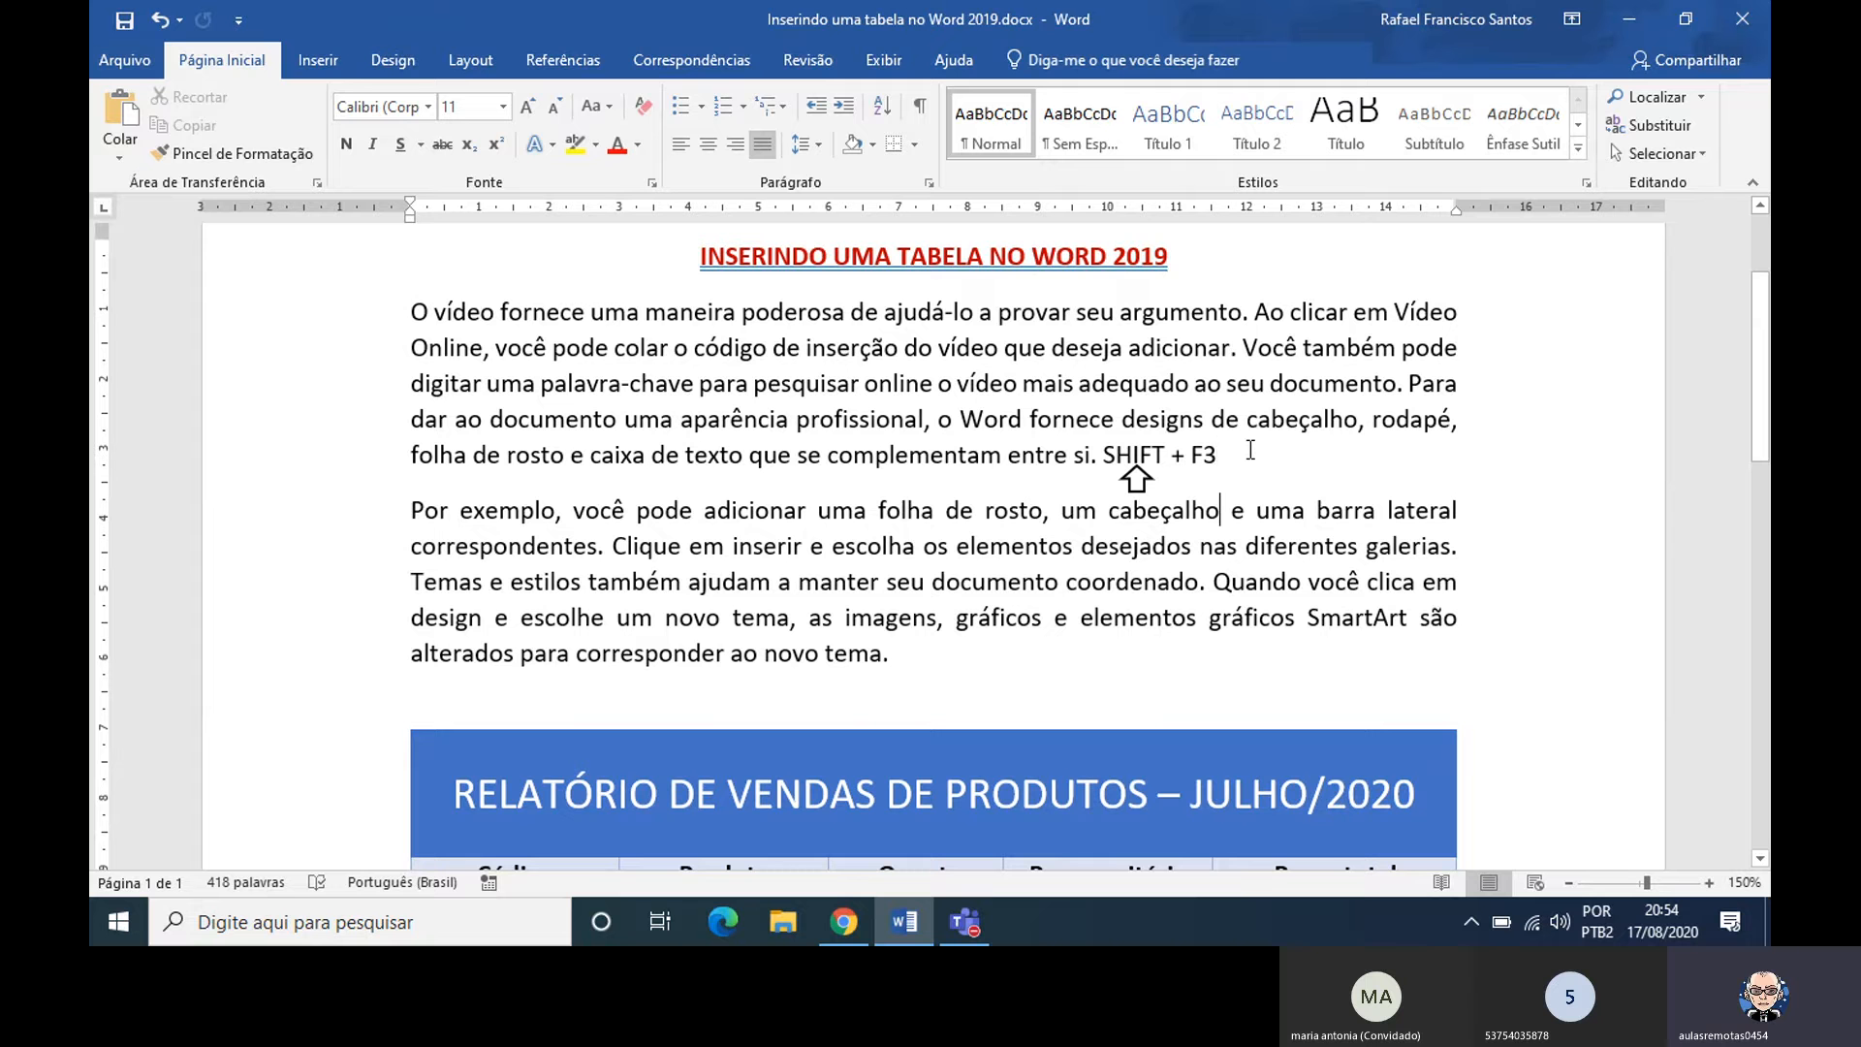
key("Up")
Look through the gallery of shapes available for insertion, and close it without choosing one
left_click_drag(1761, 410, 1760, 468)
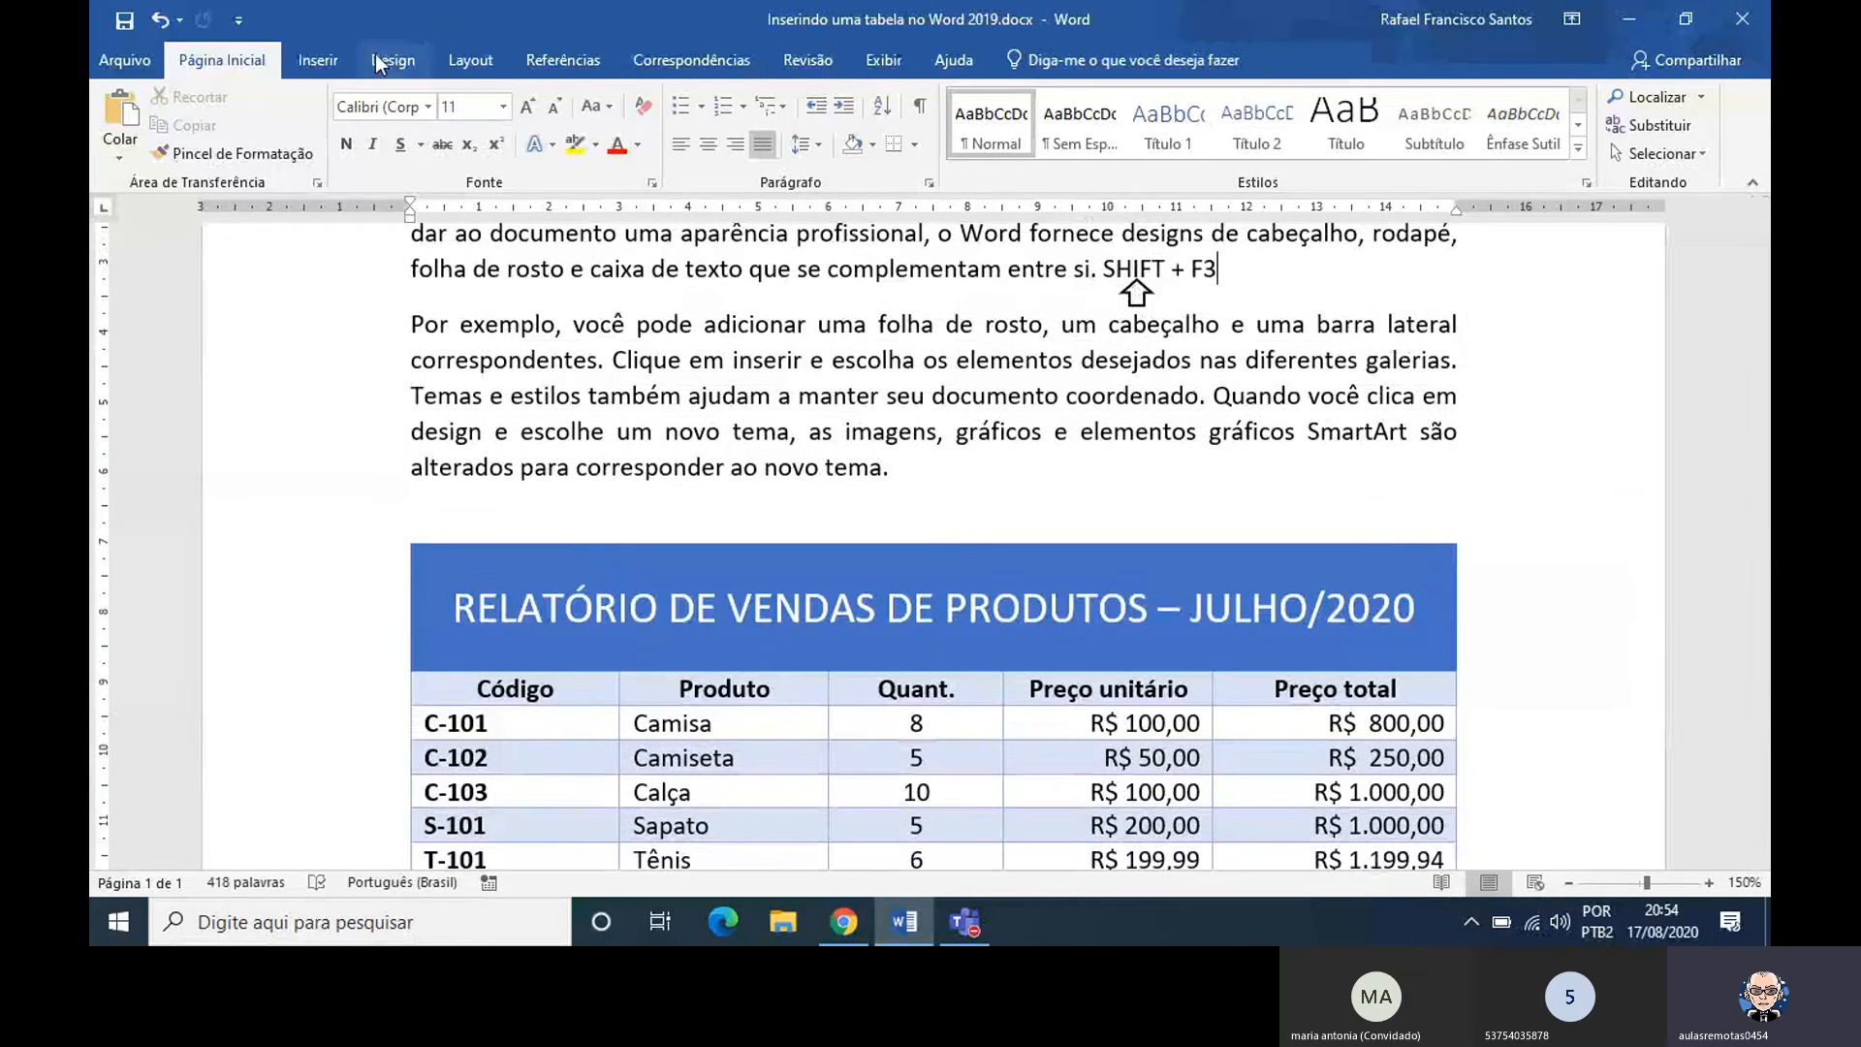
left_click(318, 59)
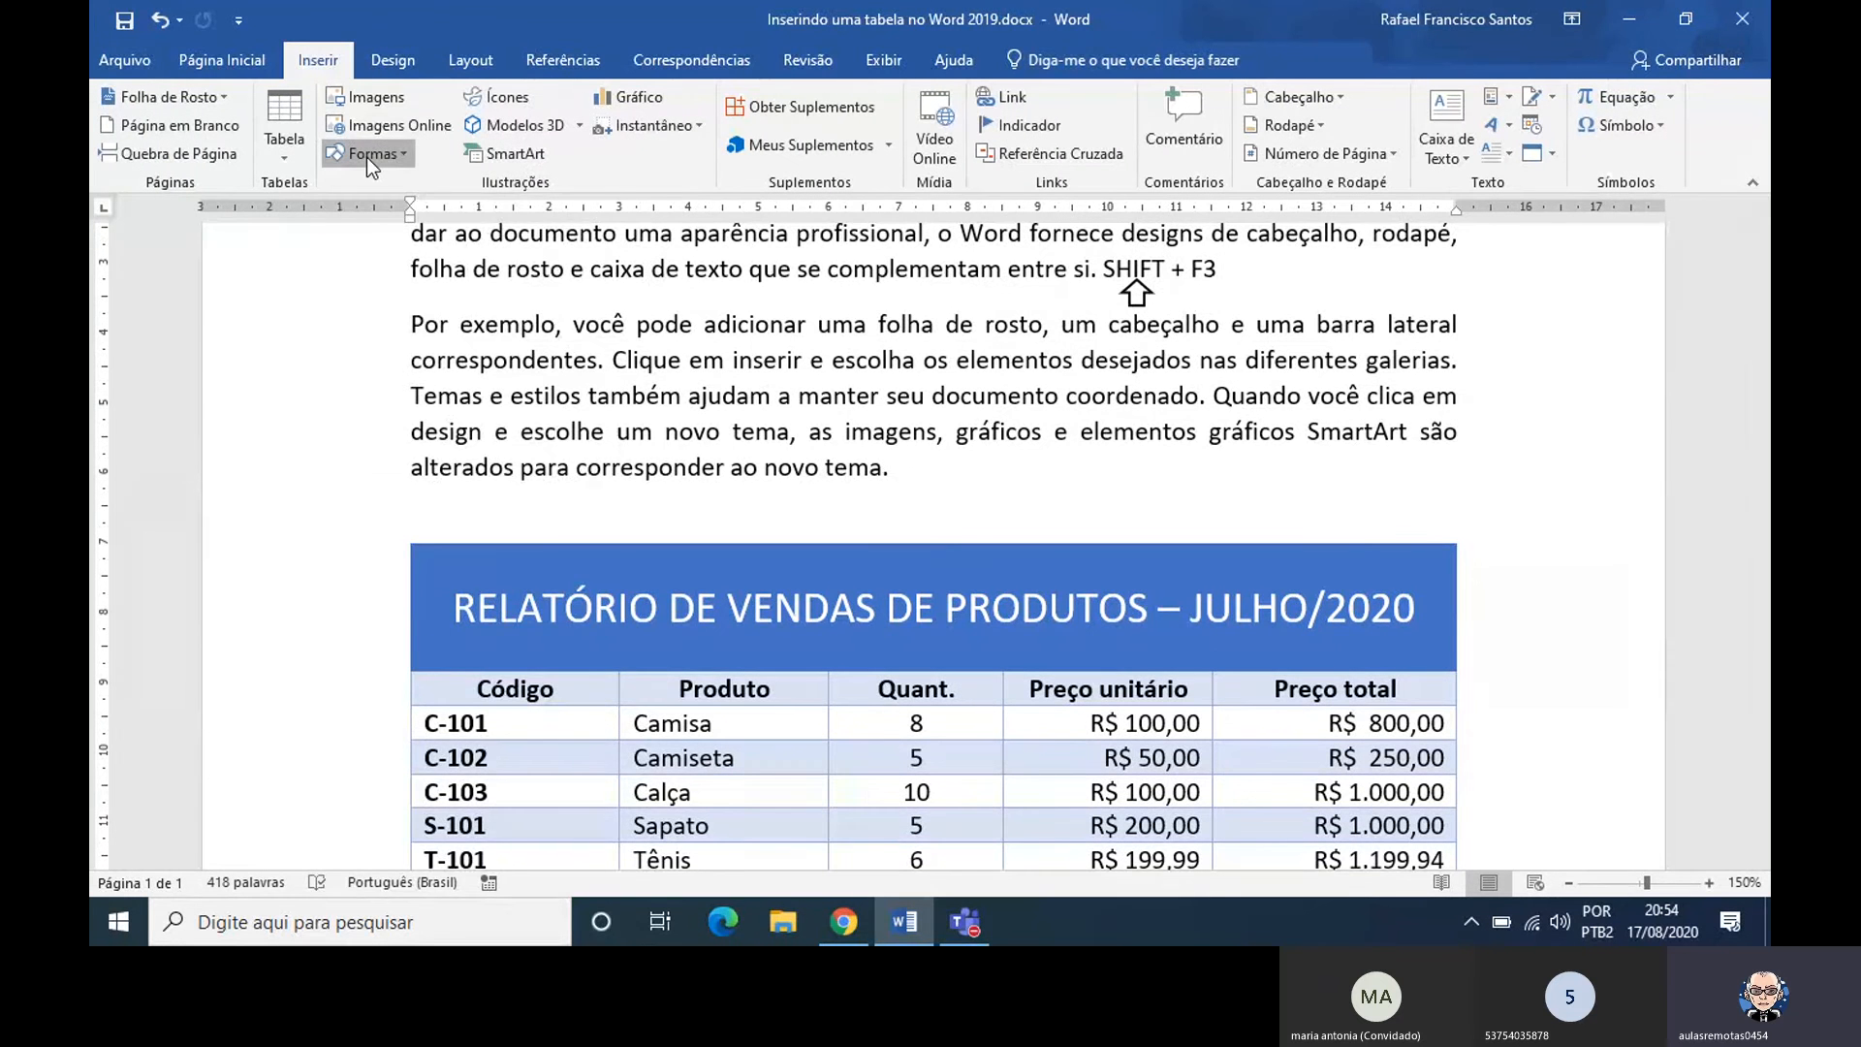
left_click(366, 155)
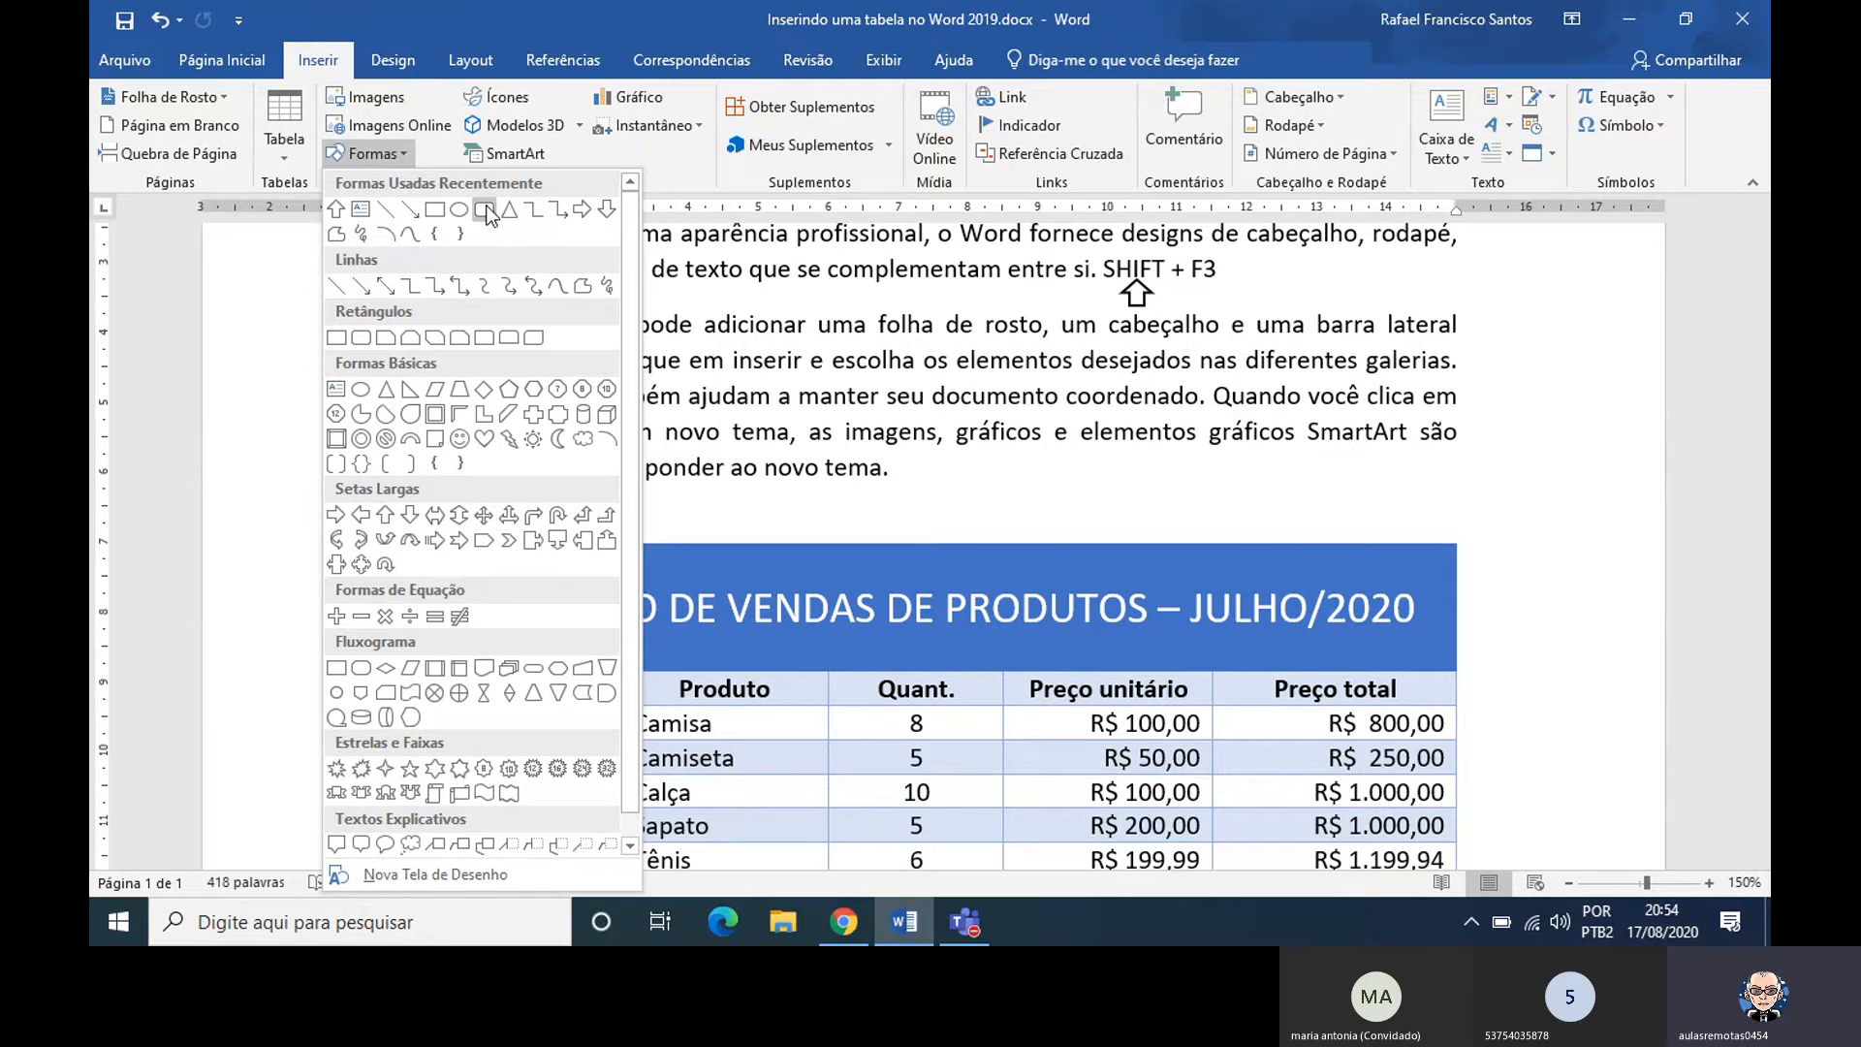
scroll(621, 311, "down", 1)
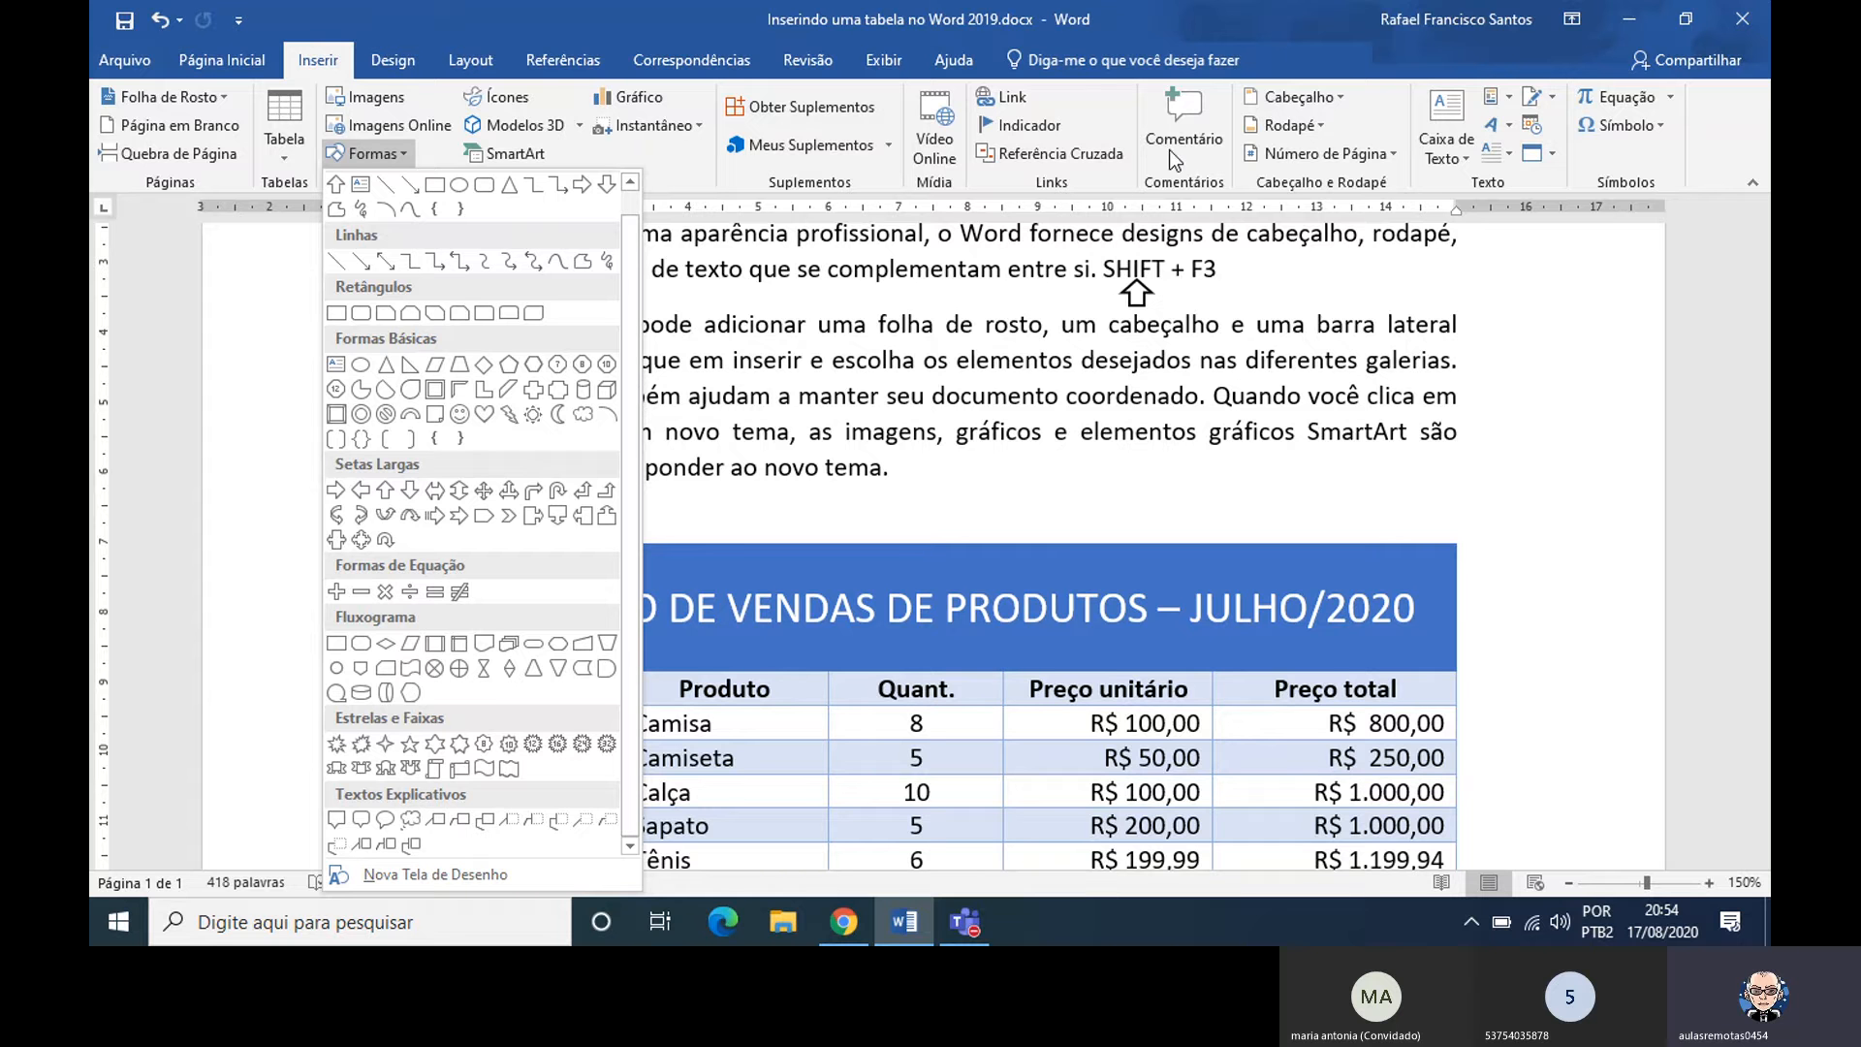
left_click(339, 67)
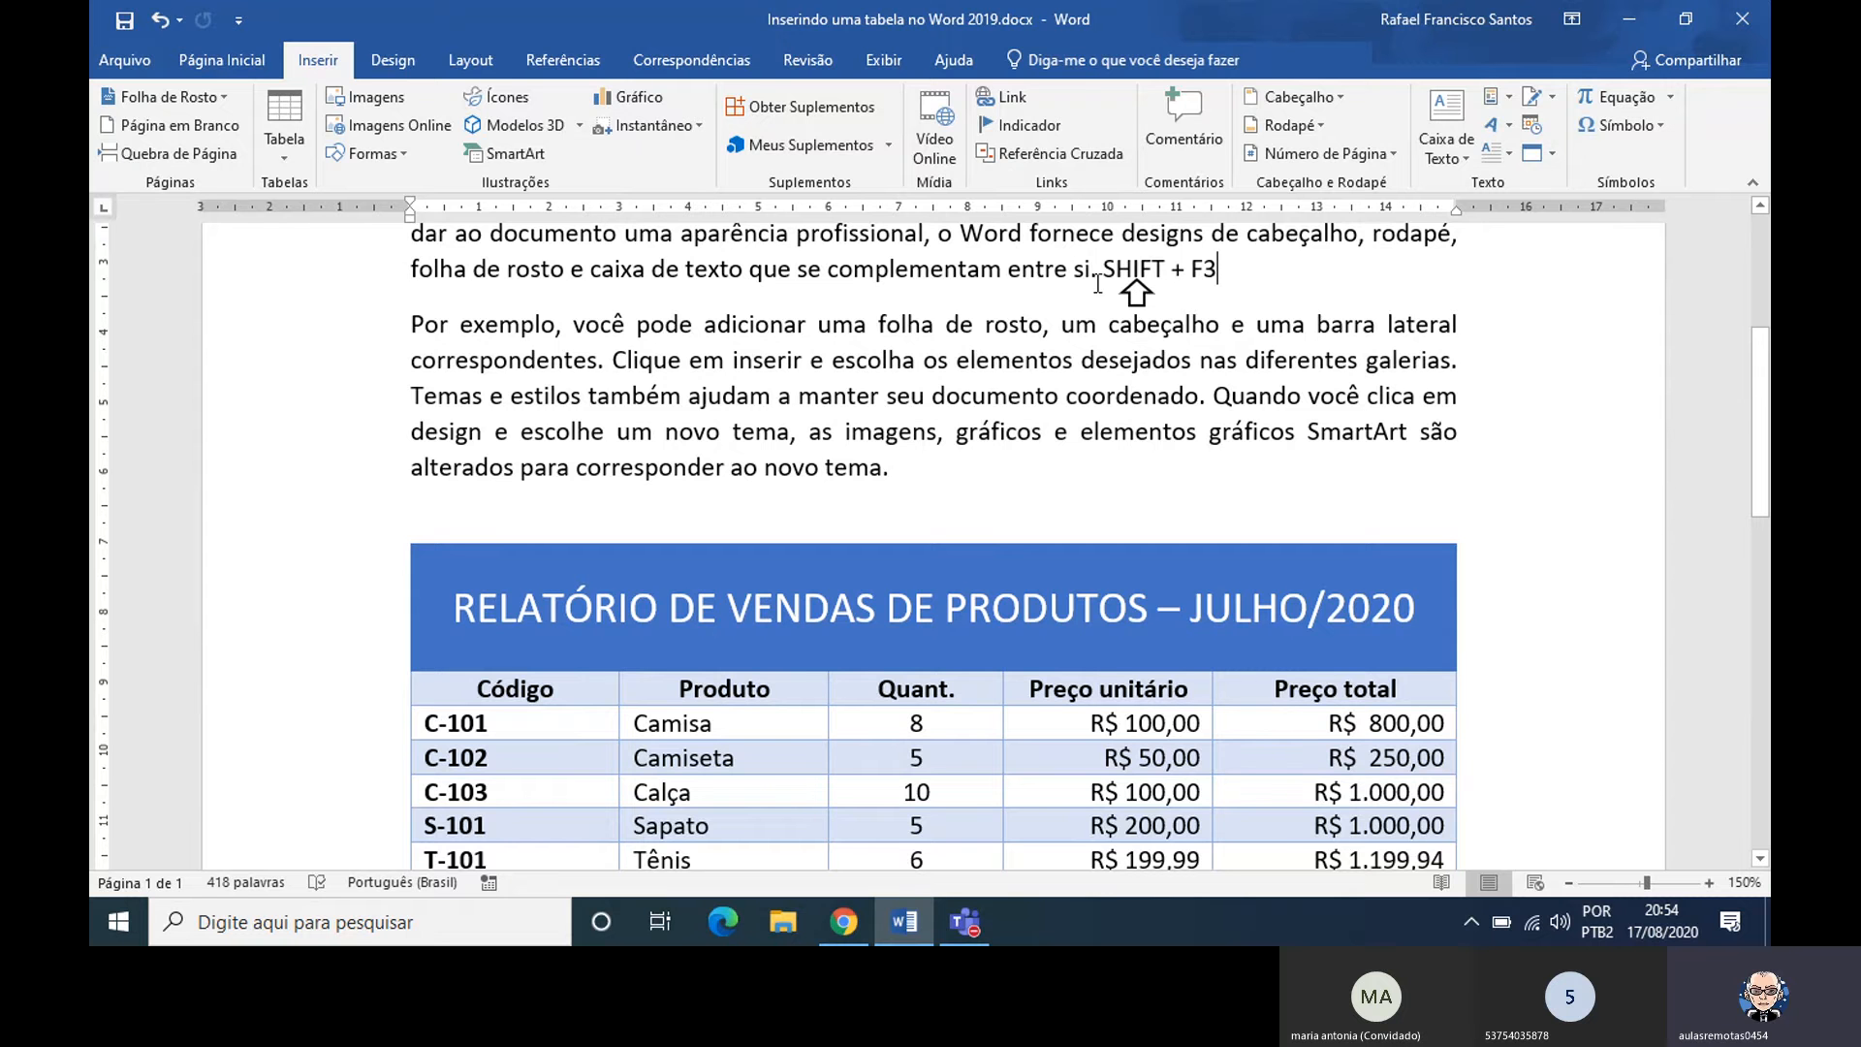
Open the full symbol selection for the empty Quant. cell in the table's Total Geral row
left_click_drag(1764, 447, 1764, 536)
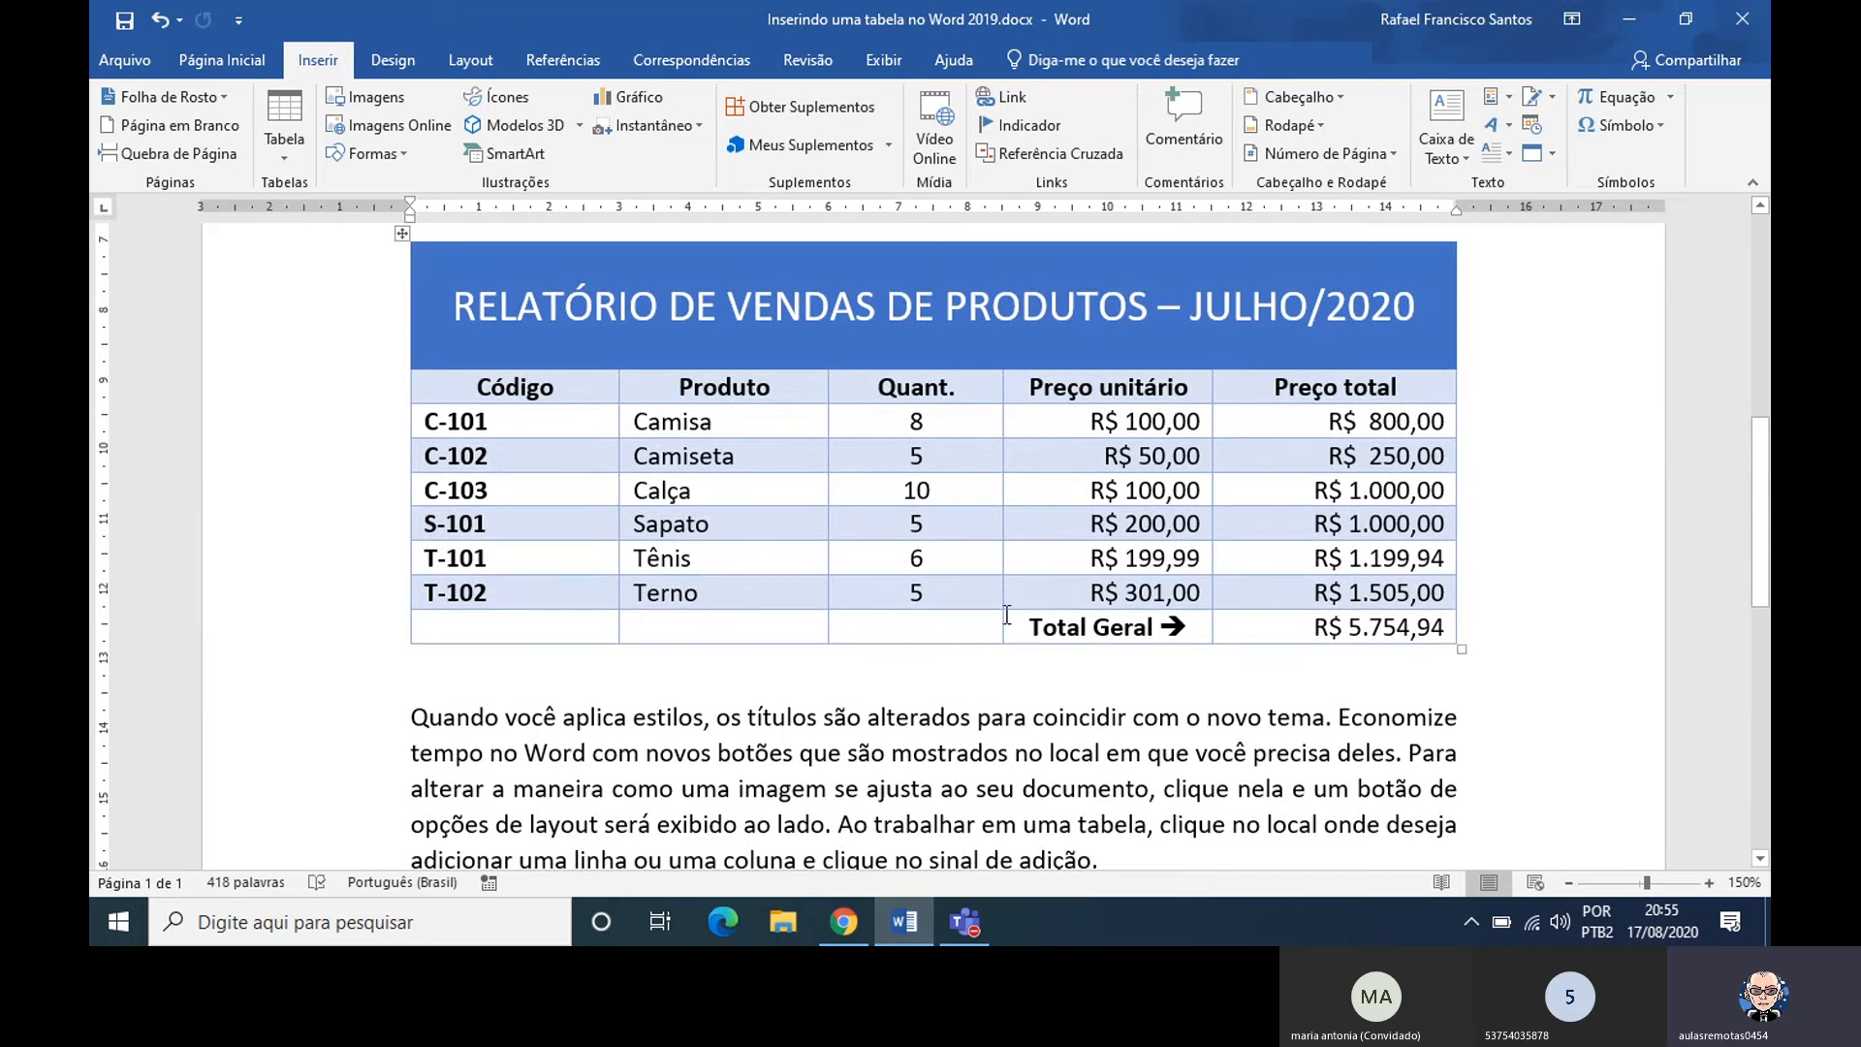
left_click(974, 630)
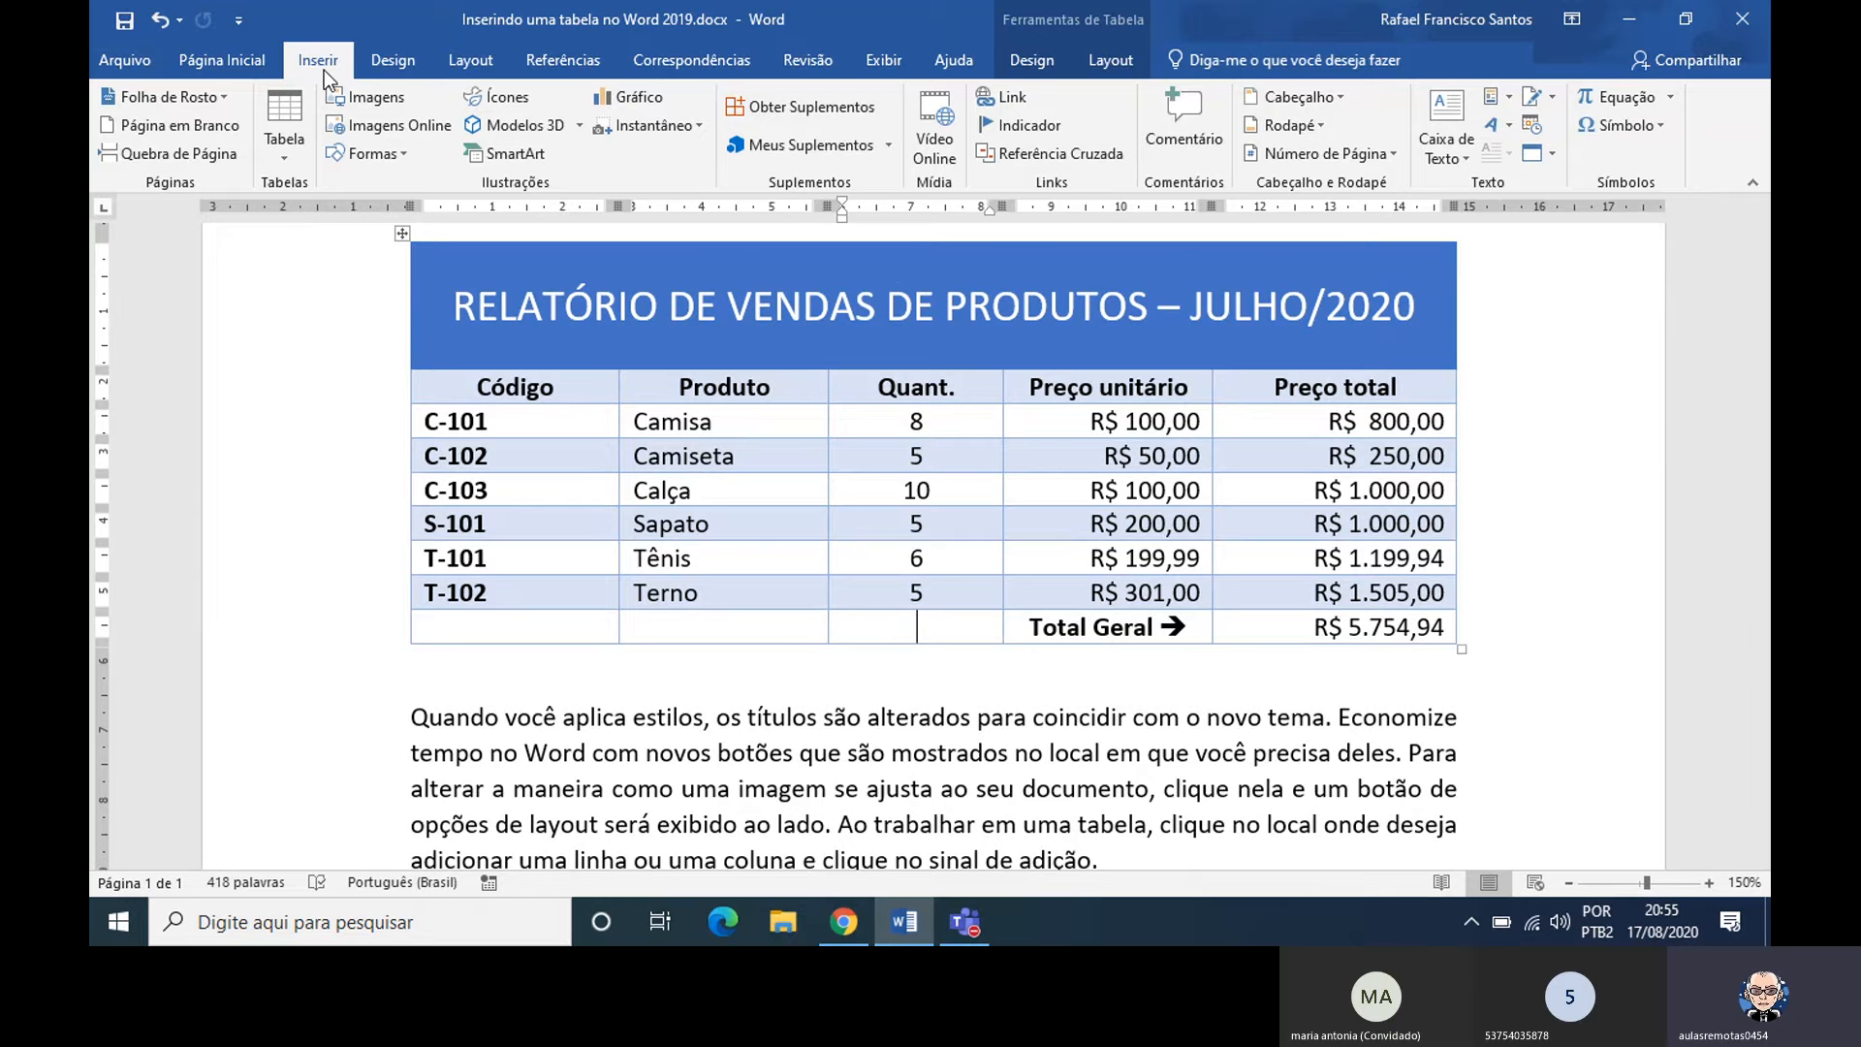
left_click(1648, 126)
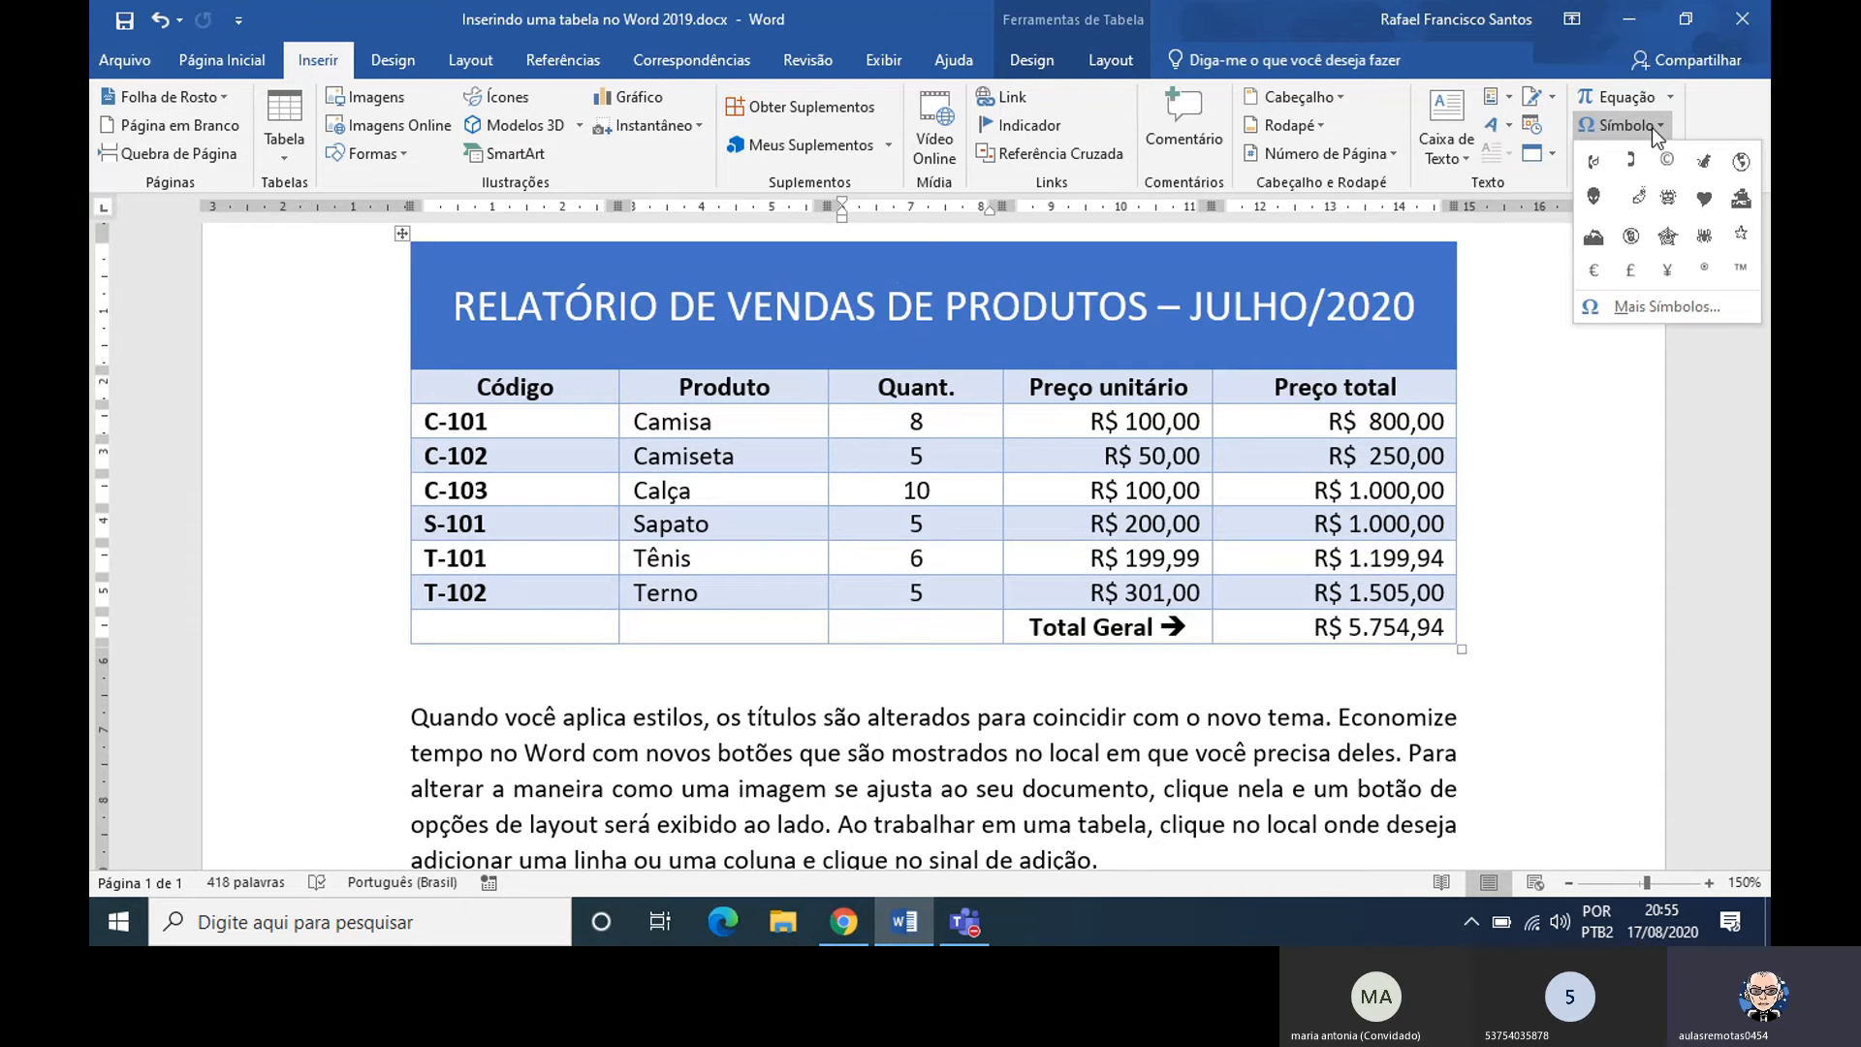
left_click(1642, 308)
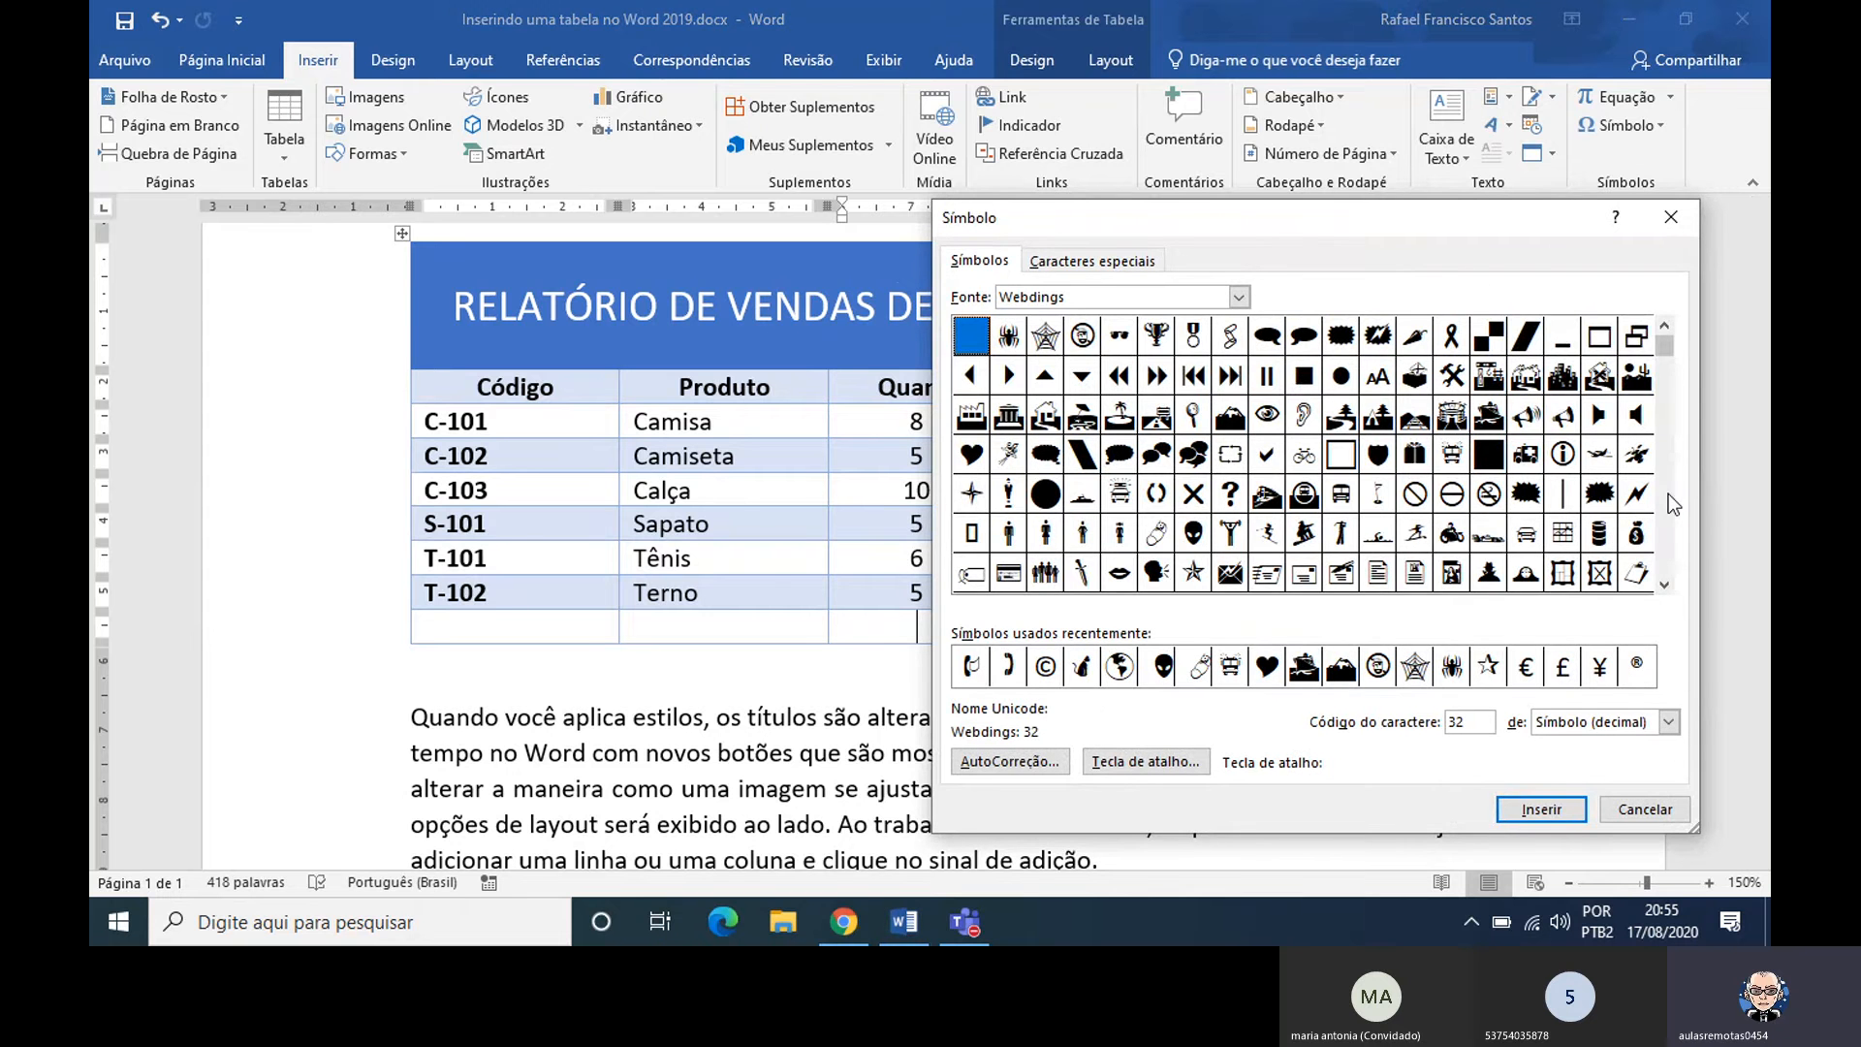
Look through the symbols of the Webdings font and return to the start of the set
left_click(1663, 588)
left_click(1664, 587)
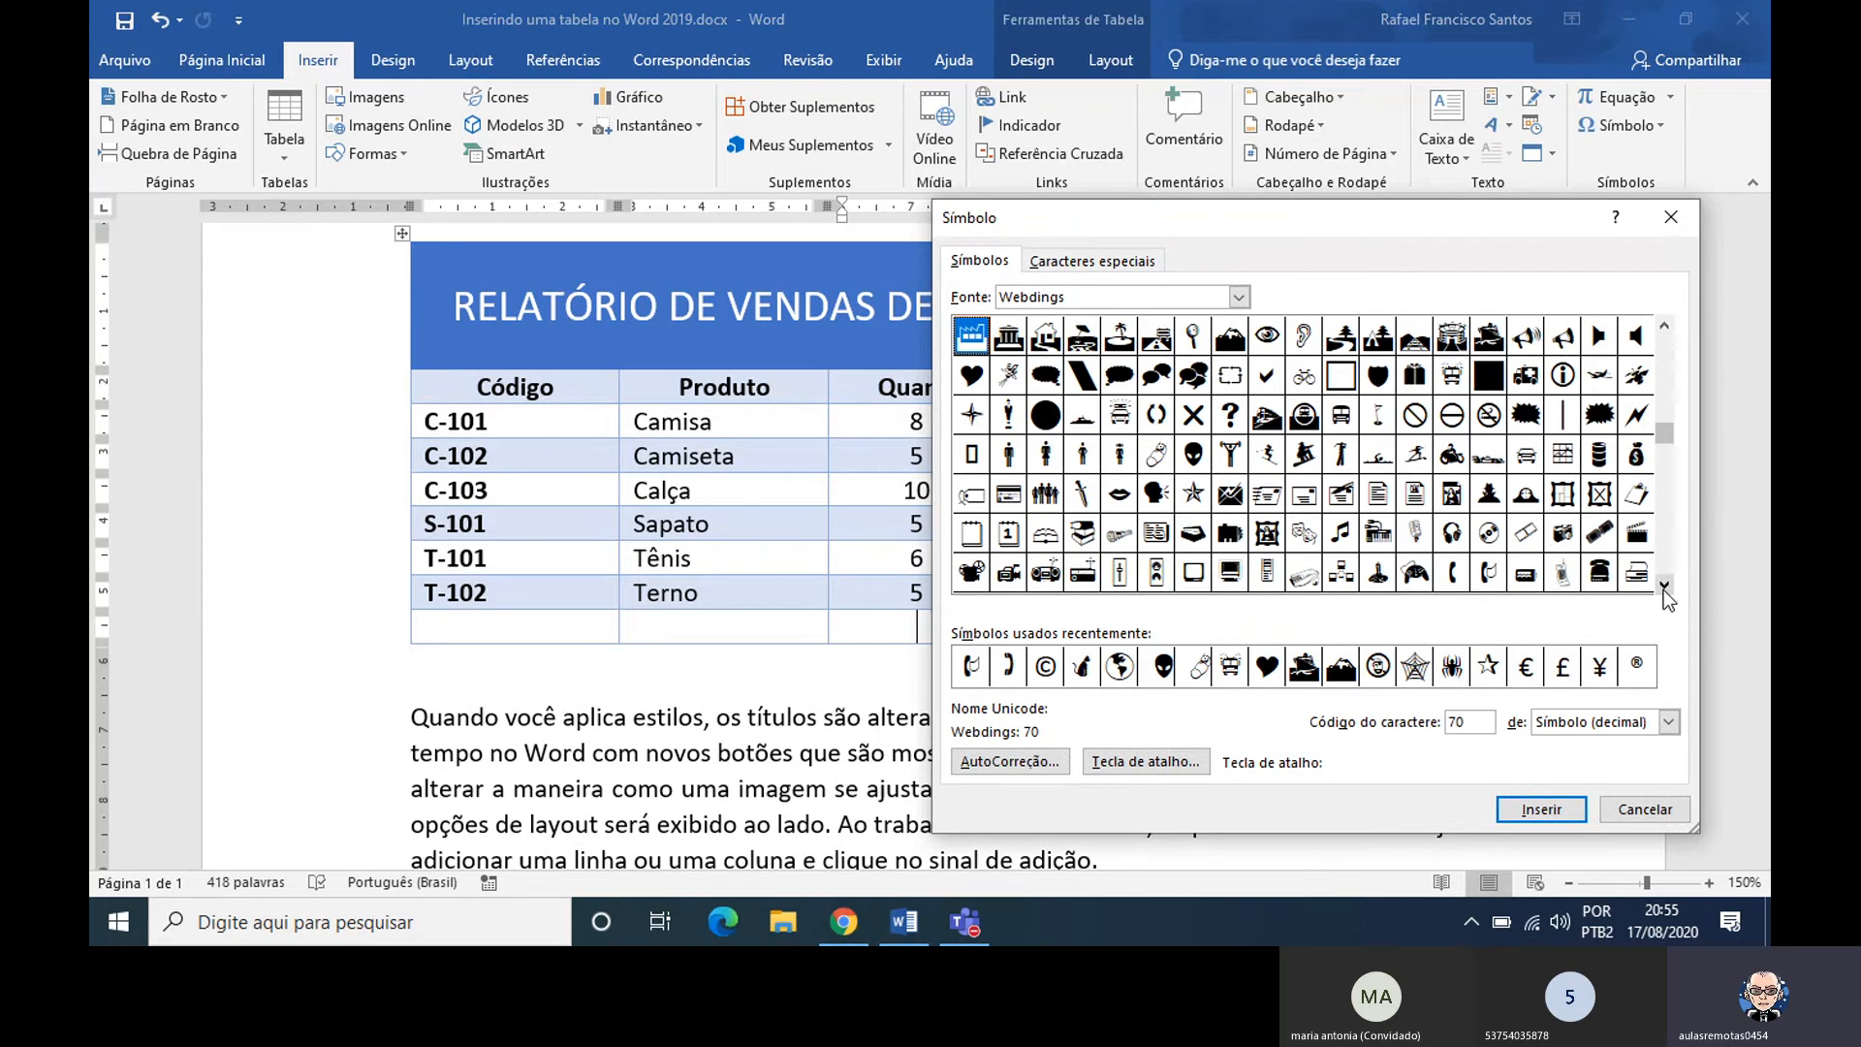
left_click(1663, 587)
left_click(1663, 587)
left_click(1664, 588)
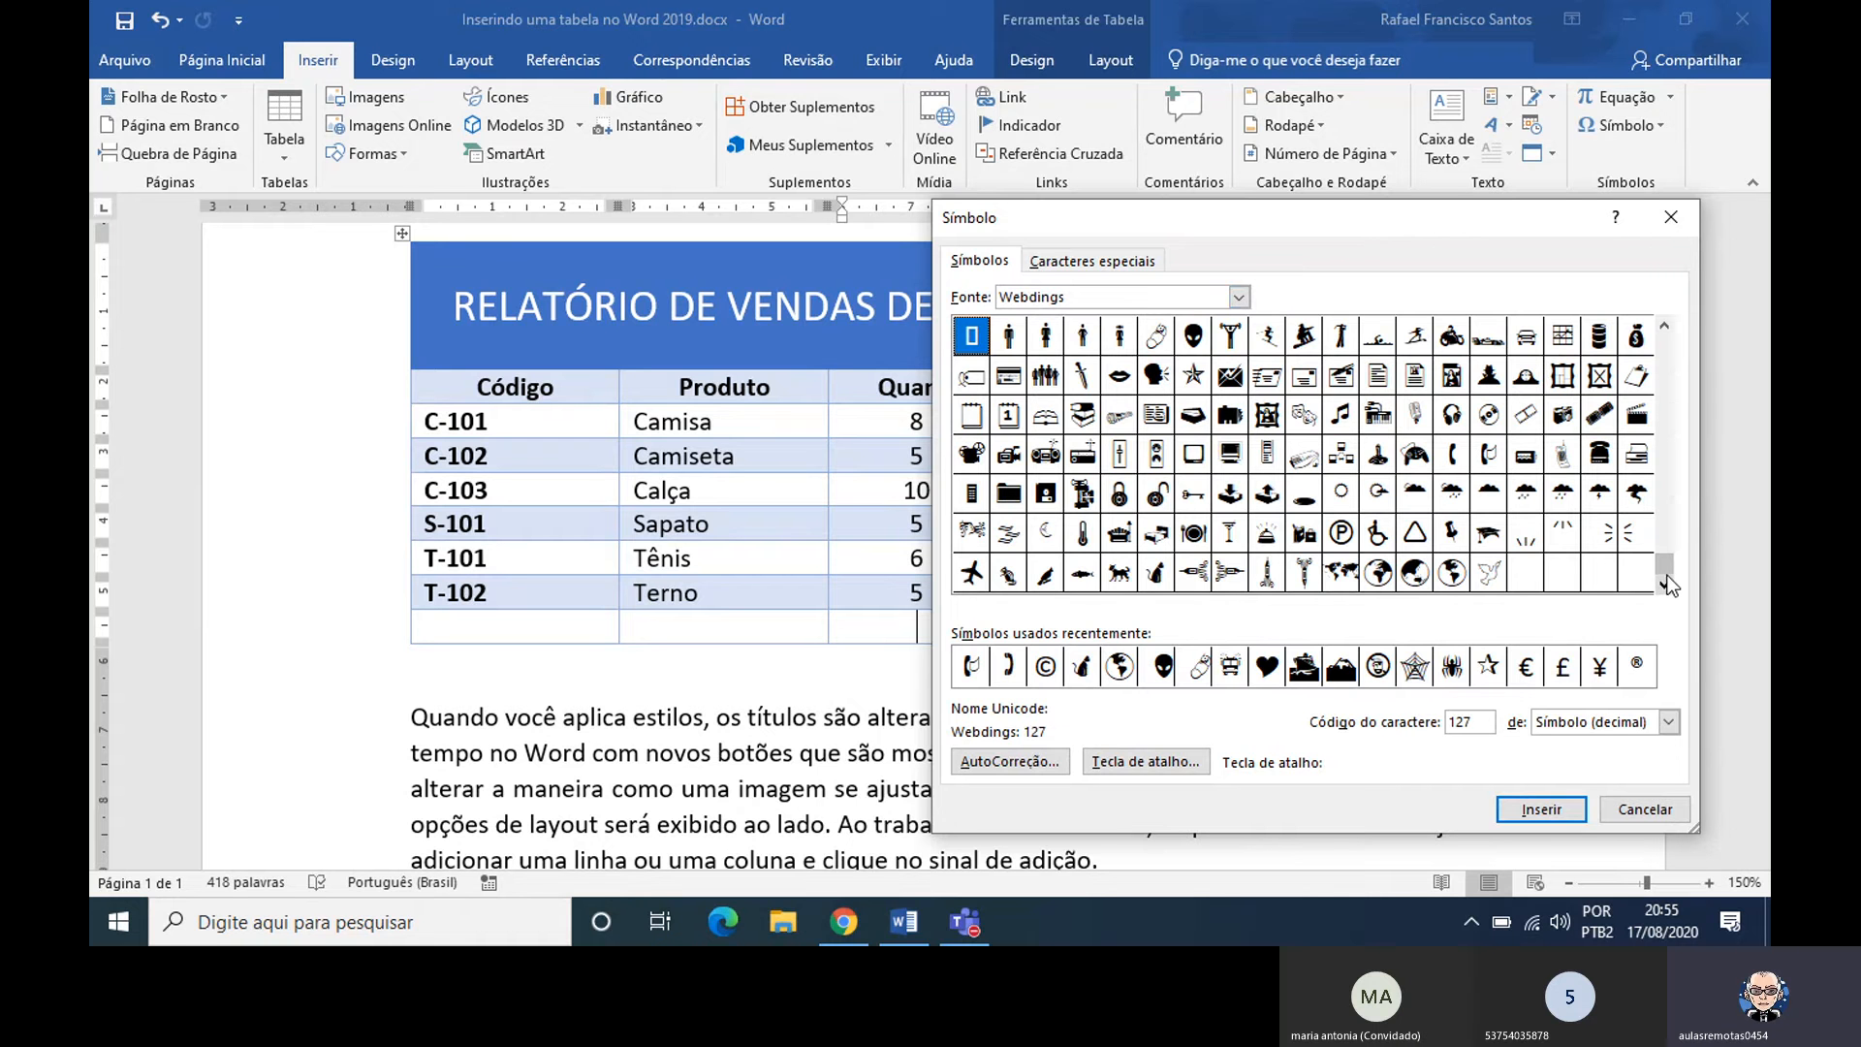
left_click(1664, 356)
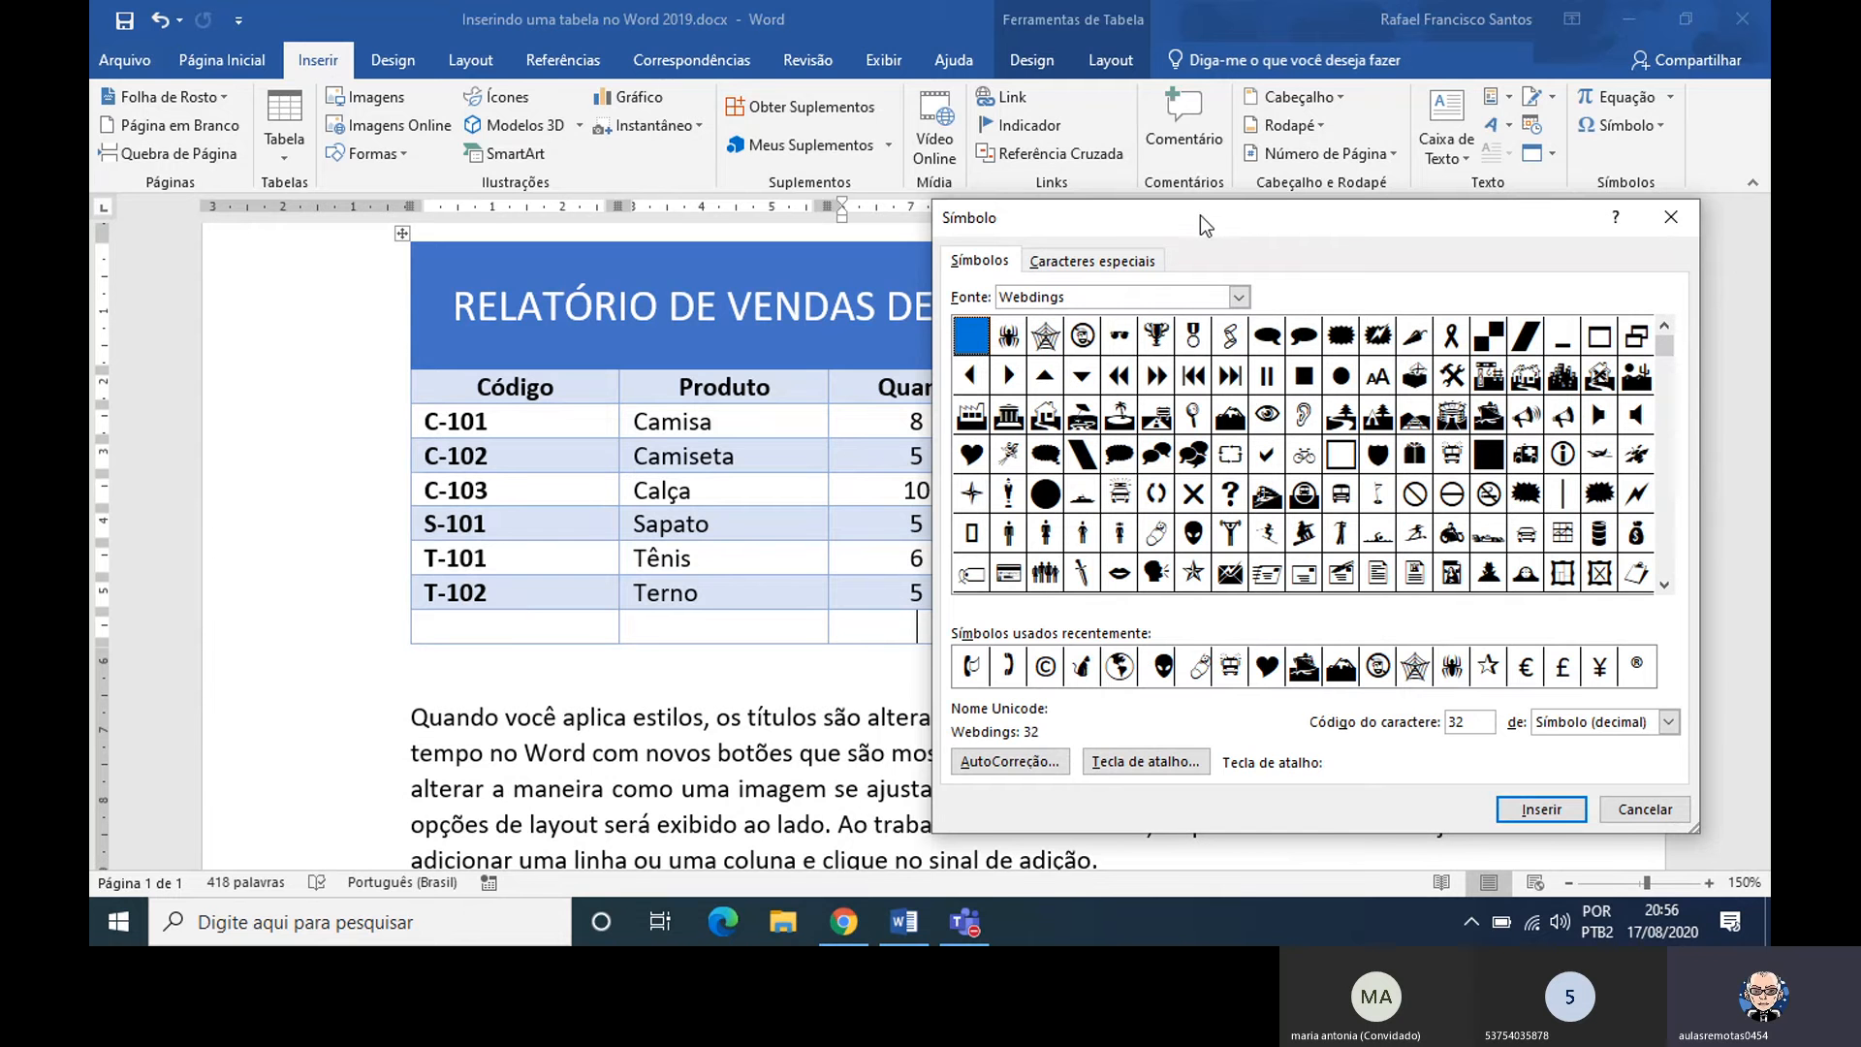
Switch the symbol font to Wingdings, with the symbol dialog moved aside
left_click_drag(1200, 215, 574, 200)
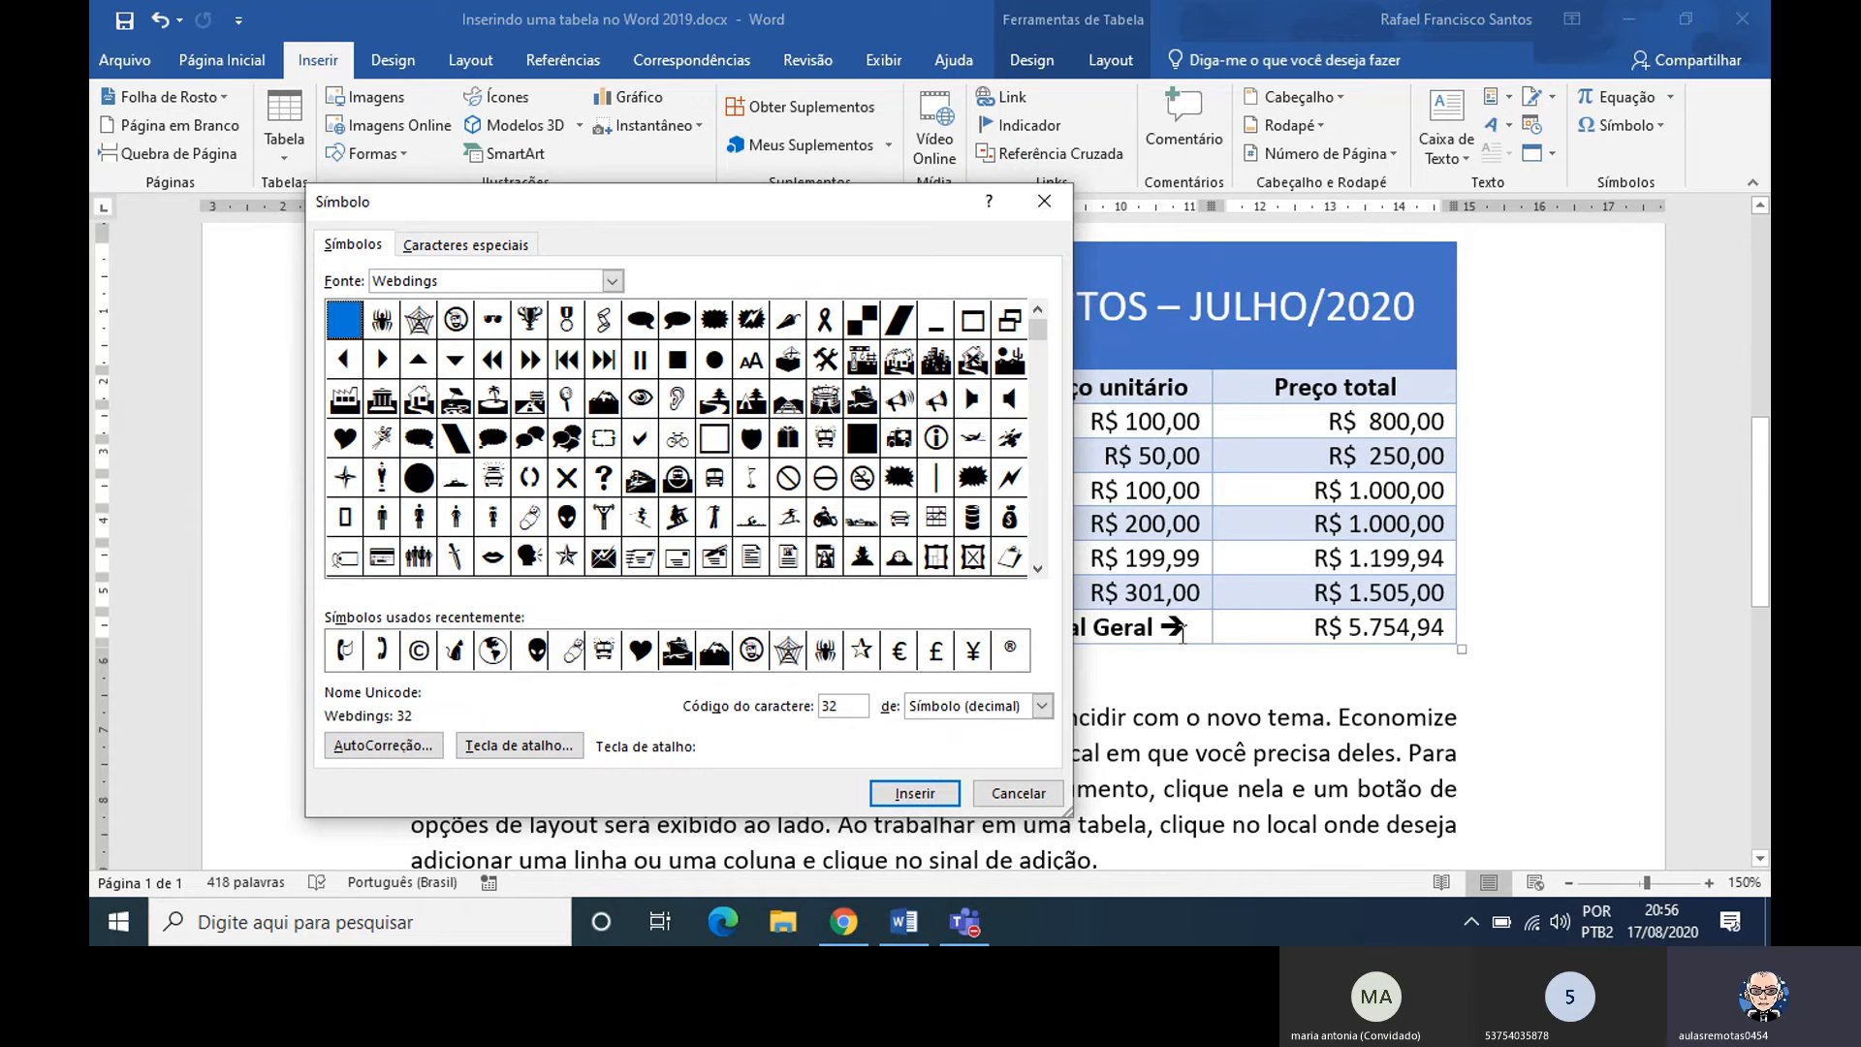
left_click(610, 281)
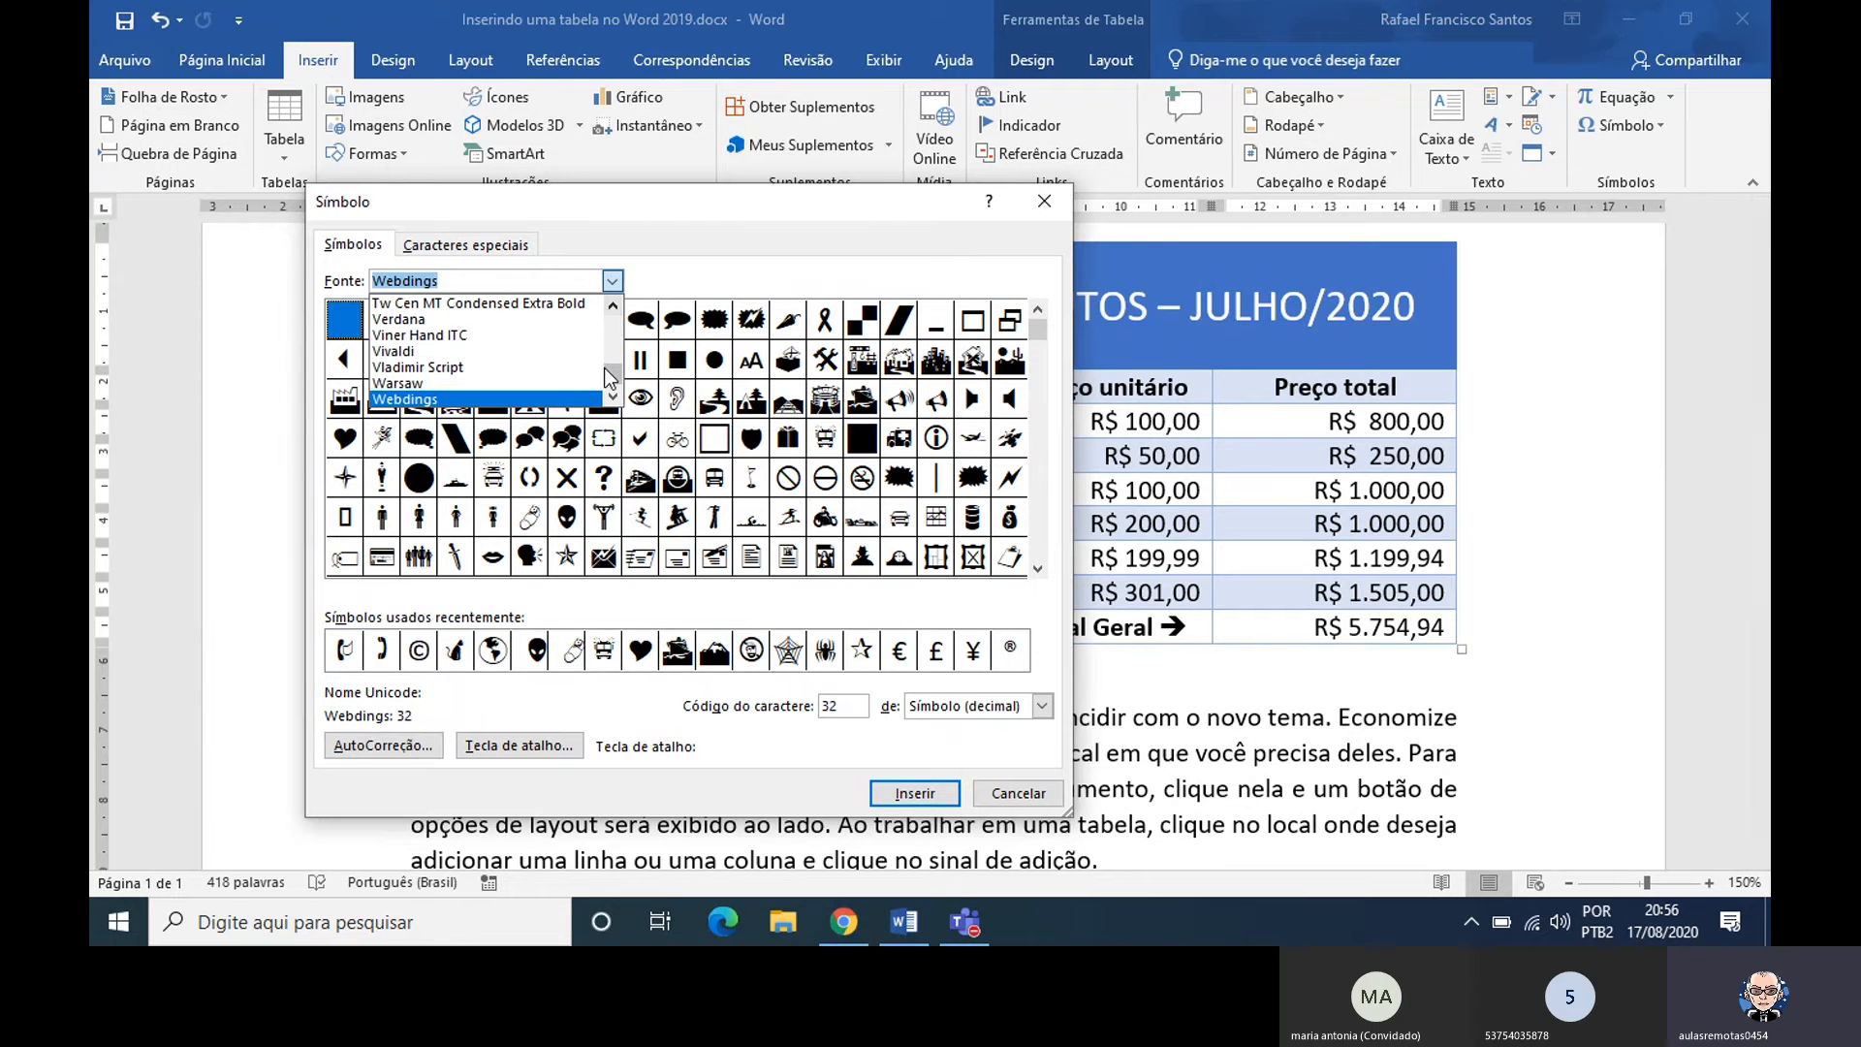
left_click(612, 399)
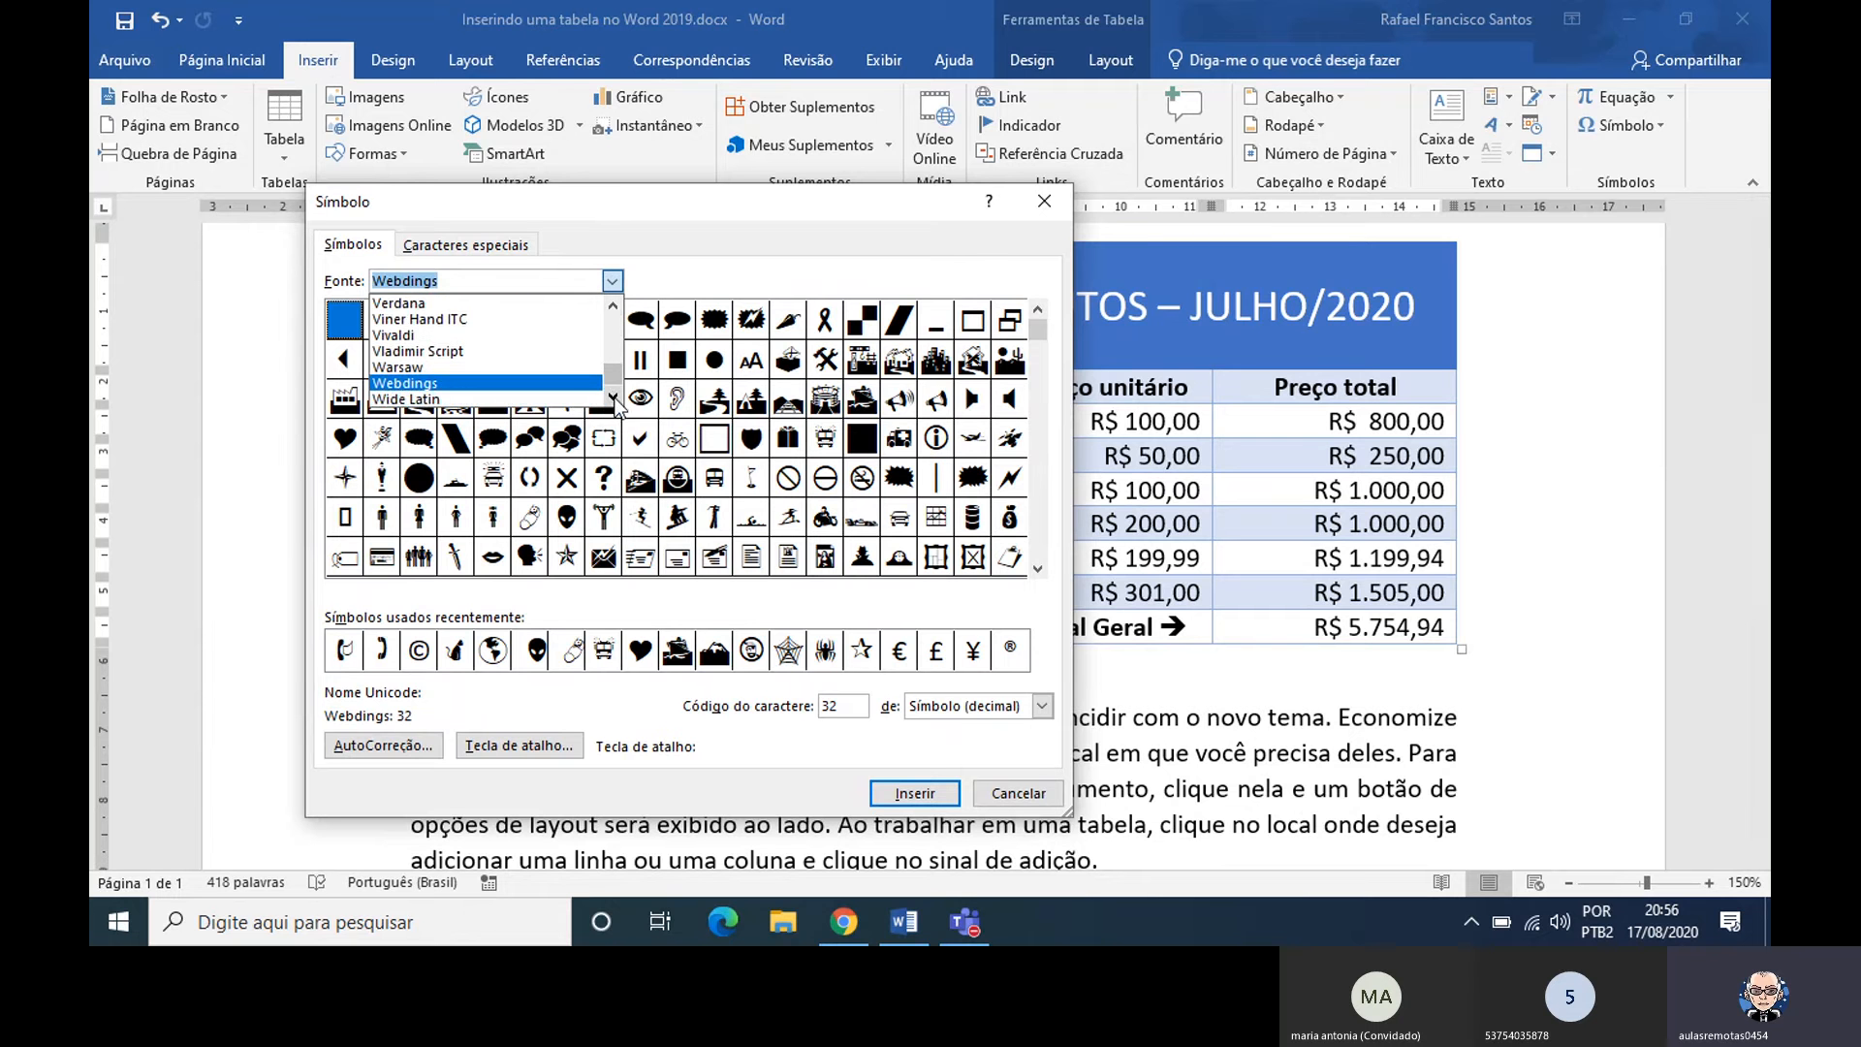
left_click(613, 398)
left_click(612, 399)
left_click(613, 398)
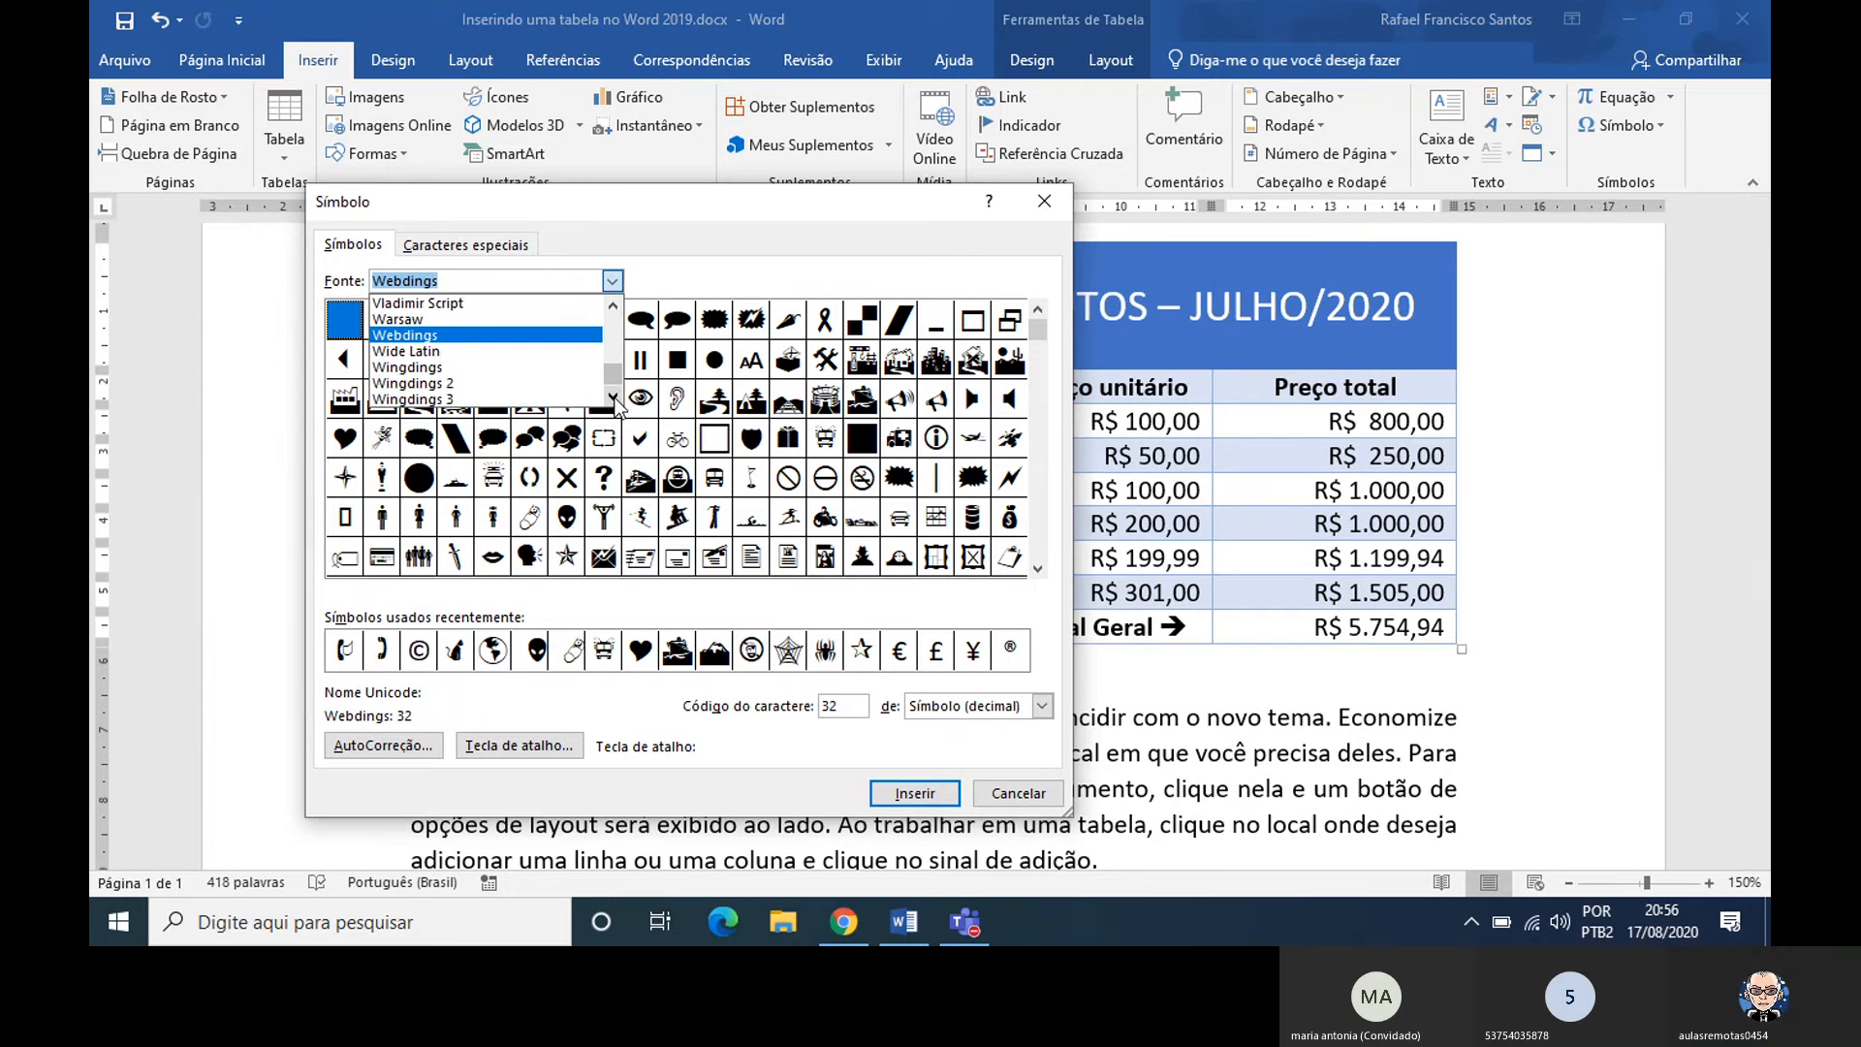
left_click(462, 369)
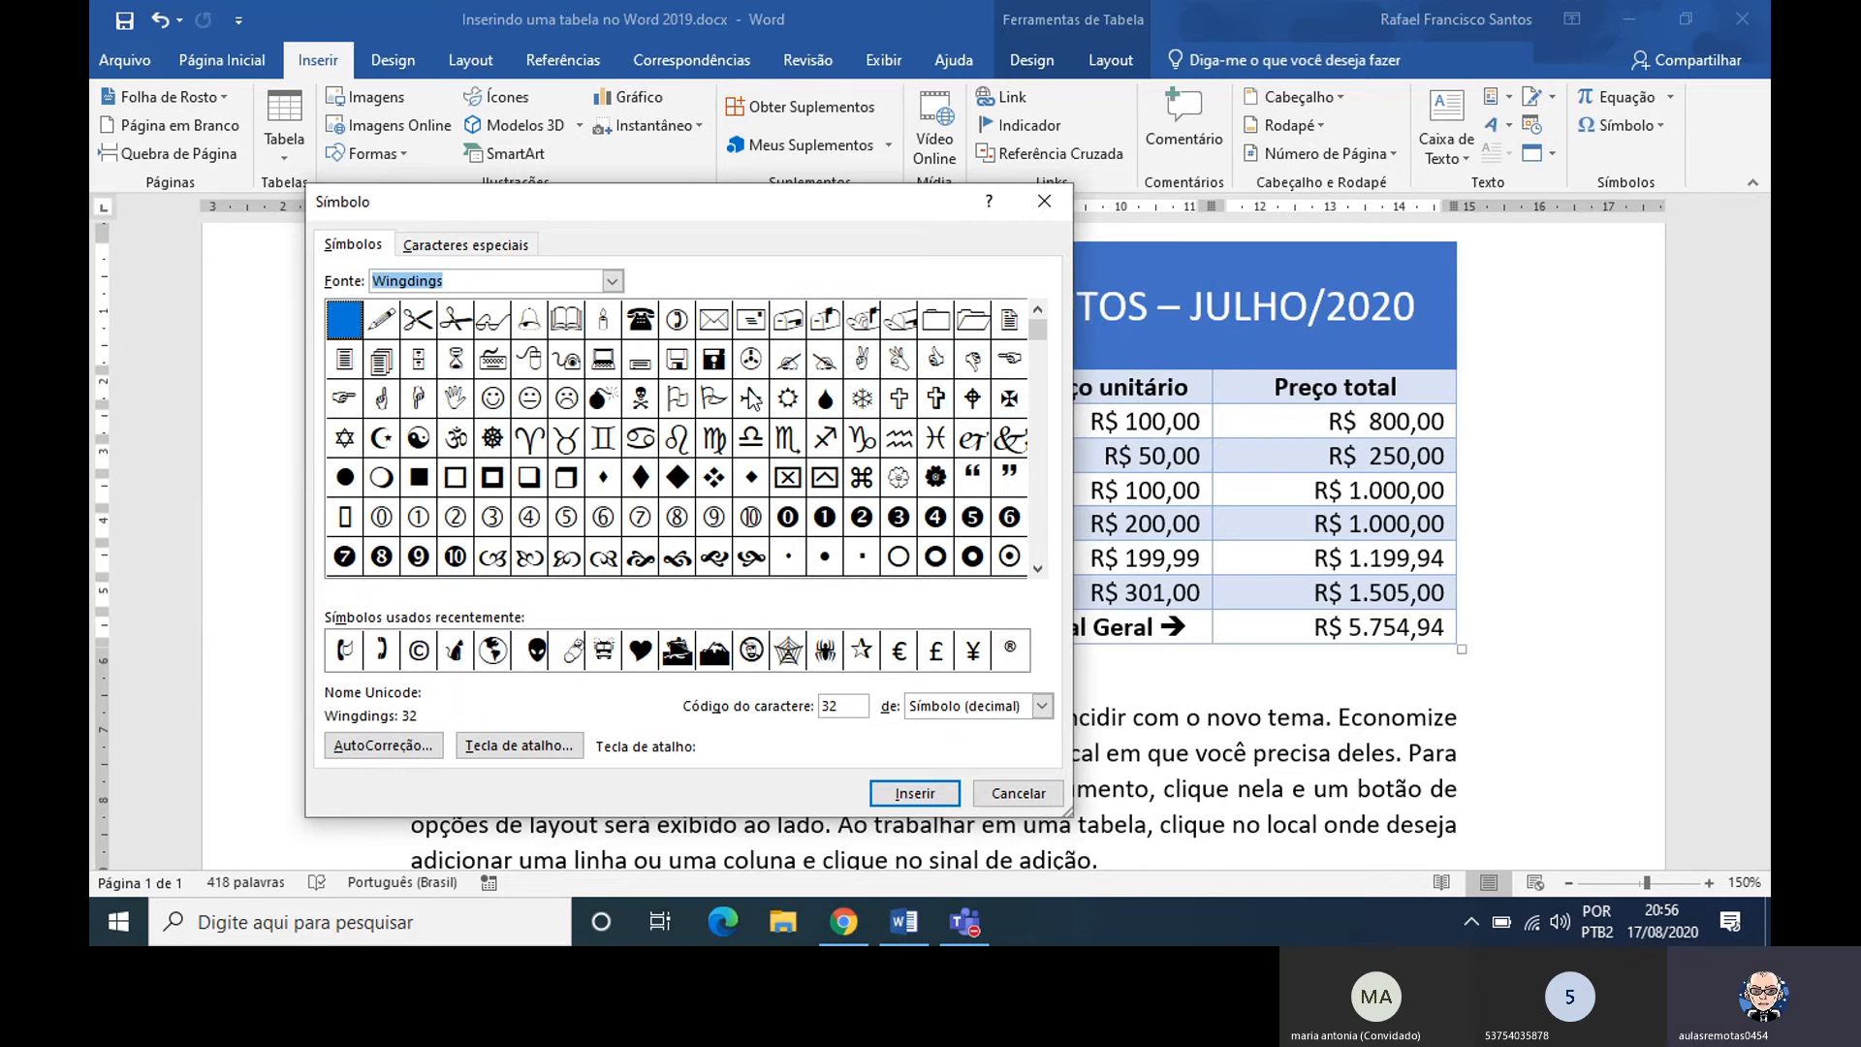
Insert the bold right arrow, Wingdings character 232, into the Total Geral row's Quant. cell, and move the dialog clear of it
left_click(1039, 569)
left_click(1038, 569)
left_click(1038, 569)
left_click(1038, 569)
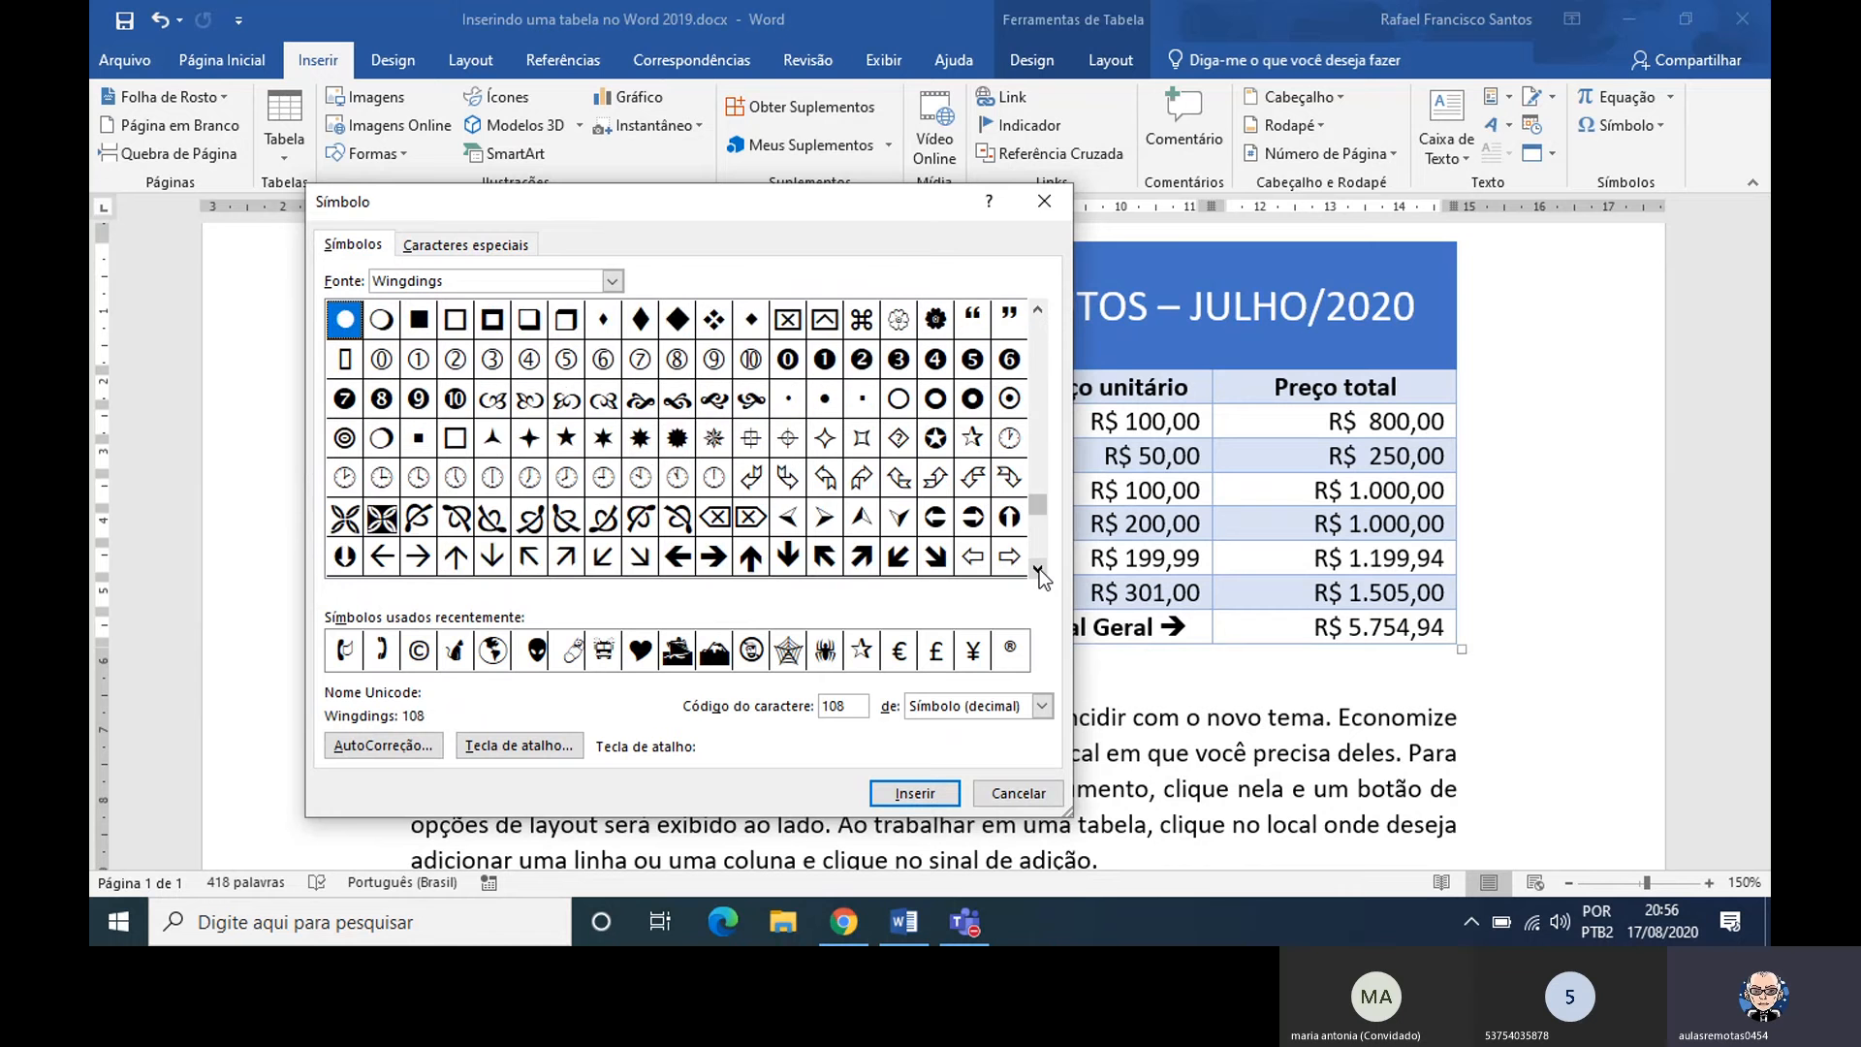
left_click(1038, 569)
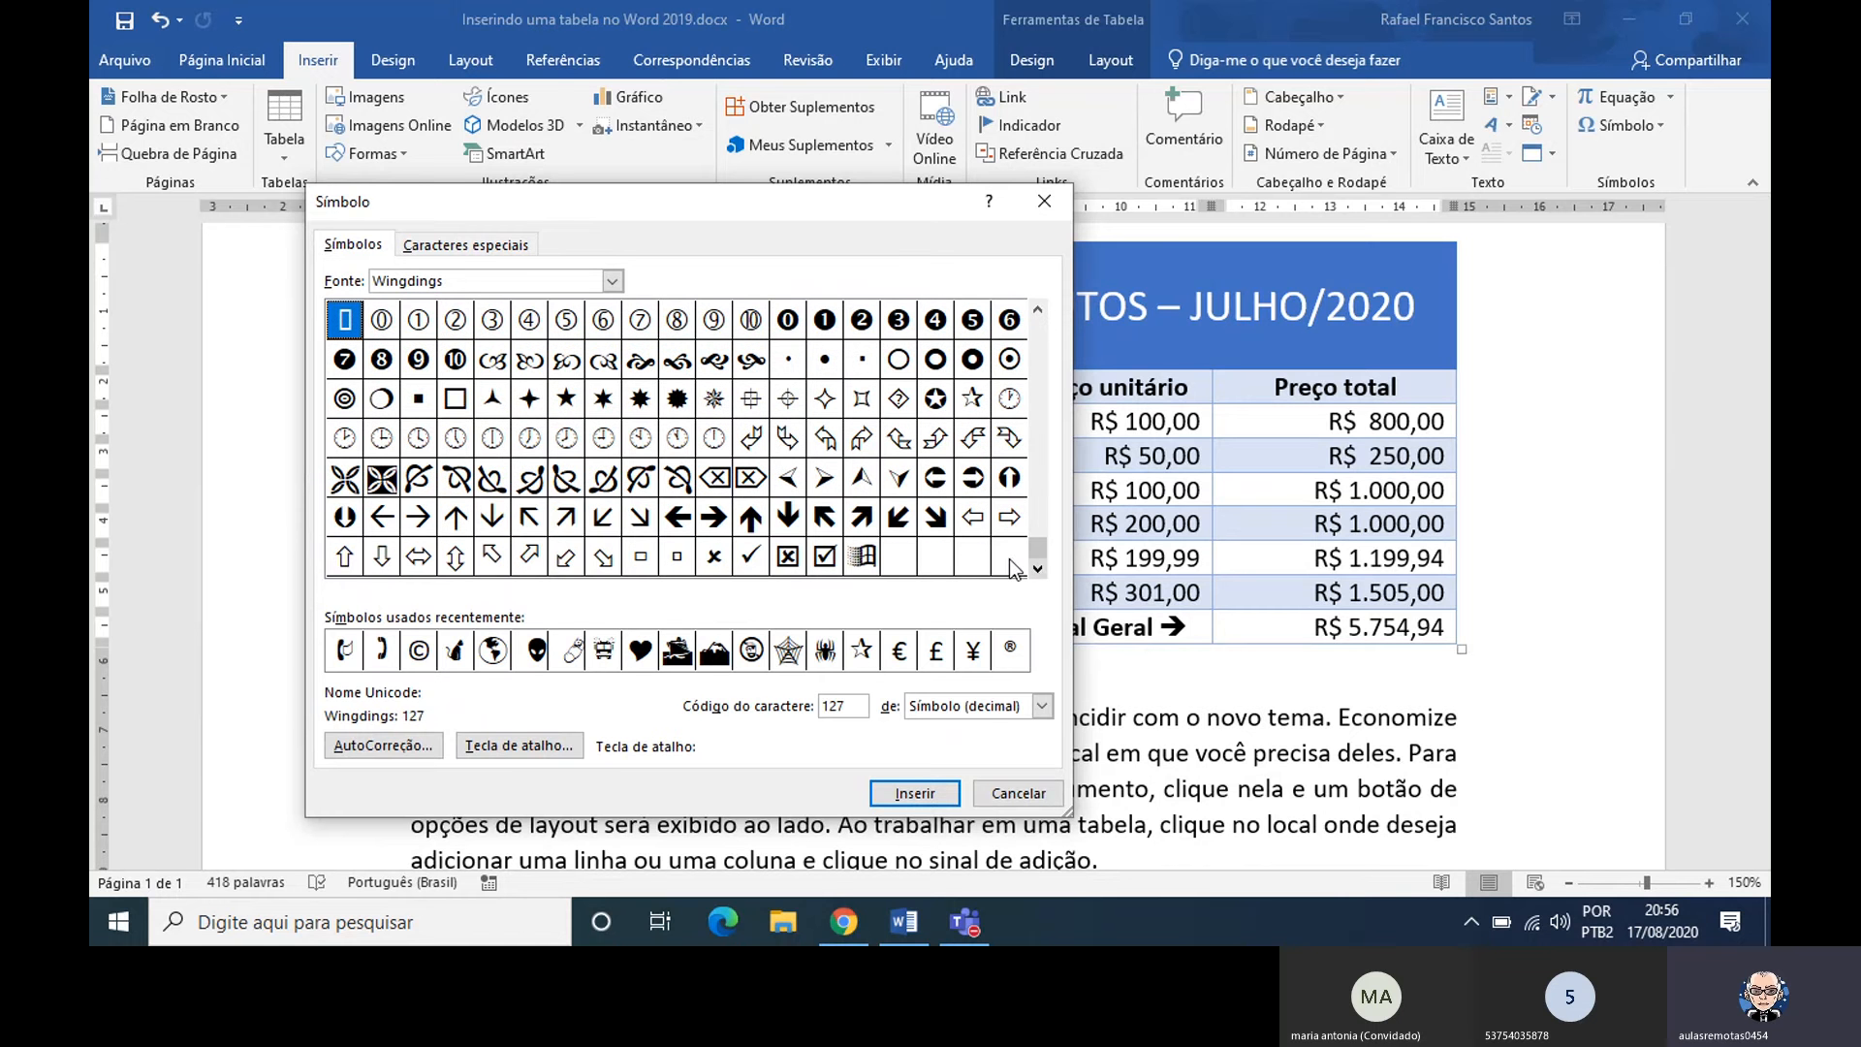
double_click(715, 524)
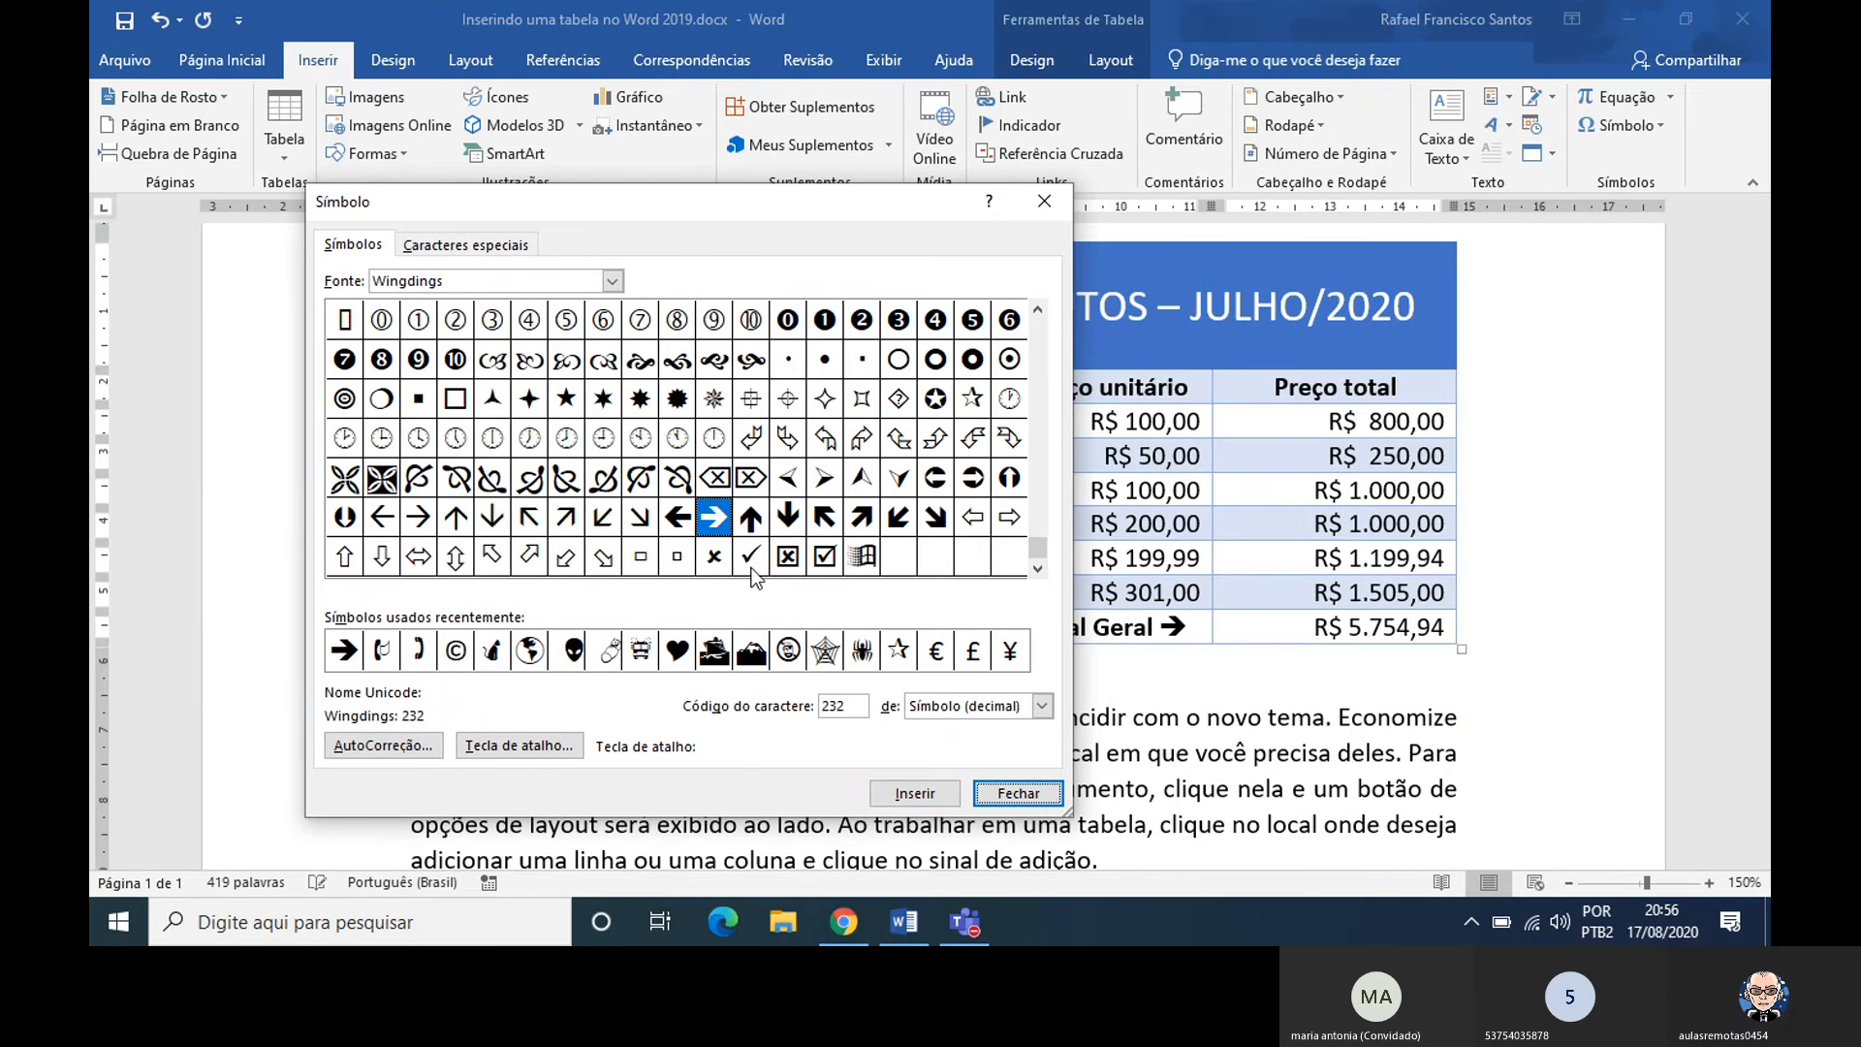
left_click_drag(778, 202, 602, 245)
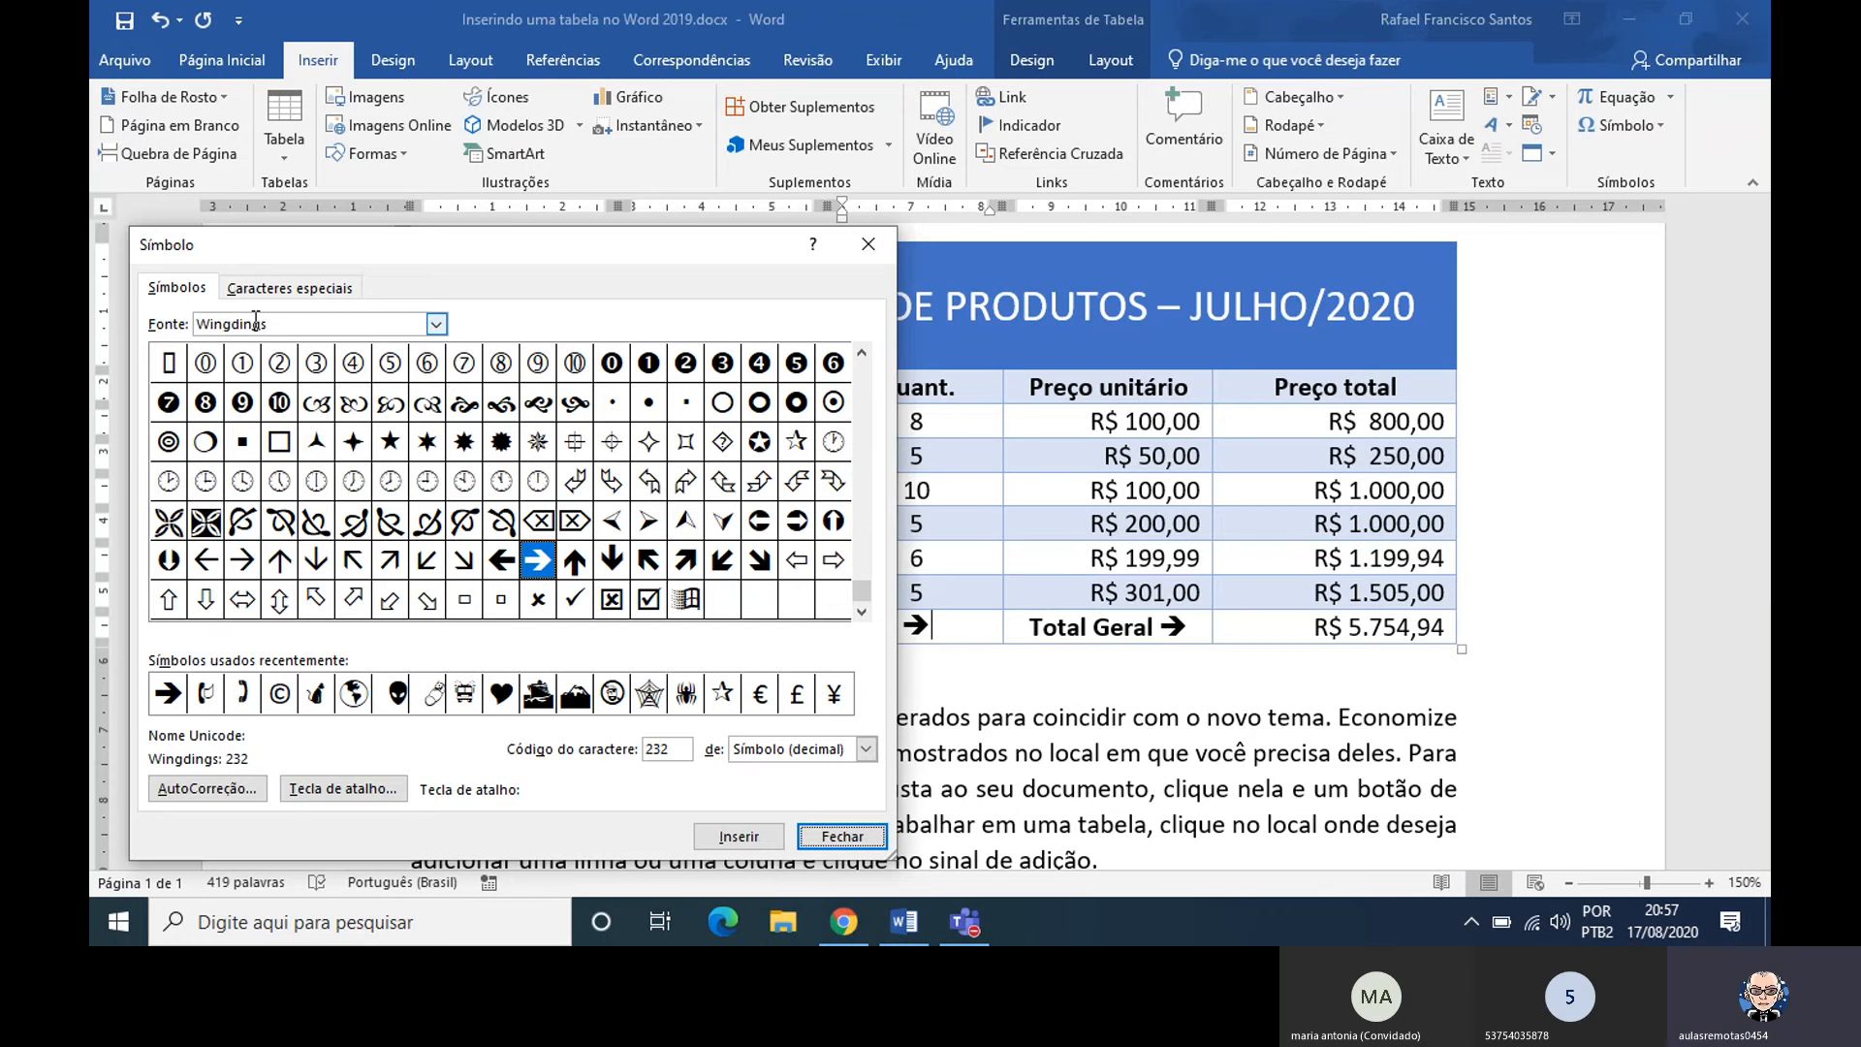
Look through the fonts available for symbols around Webdings, keep Wingdings, and close the symbol dialog
left_click(444, 324)
mouse_move(439, 427)
left_mouse_down()
mouse_move(428, 358)
mouse_move(428, 412)
left_mouse_up()
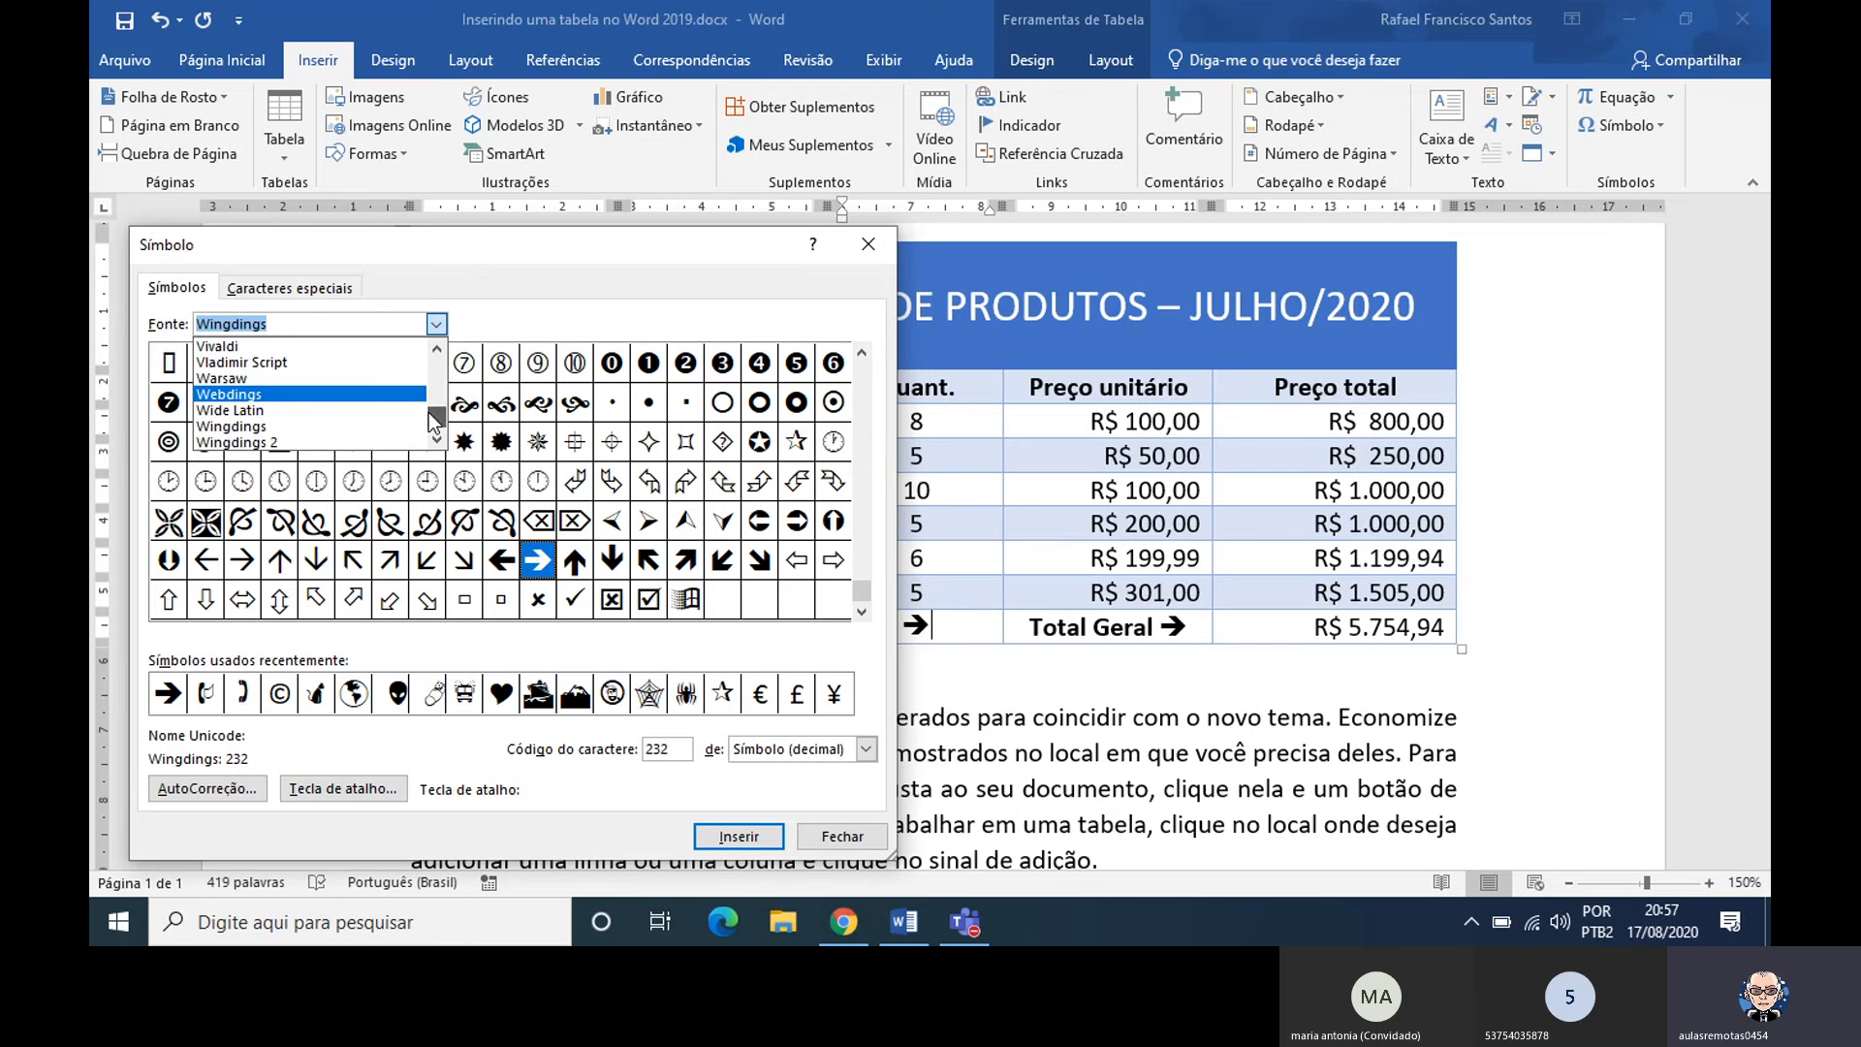
left_click(567, 293)
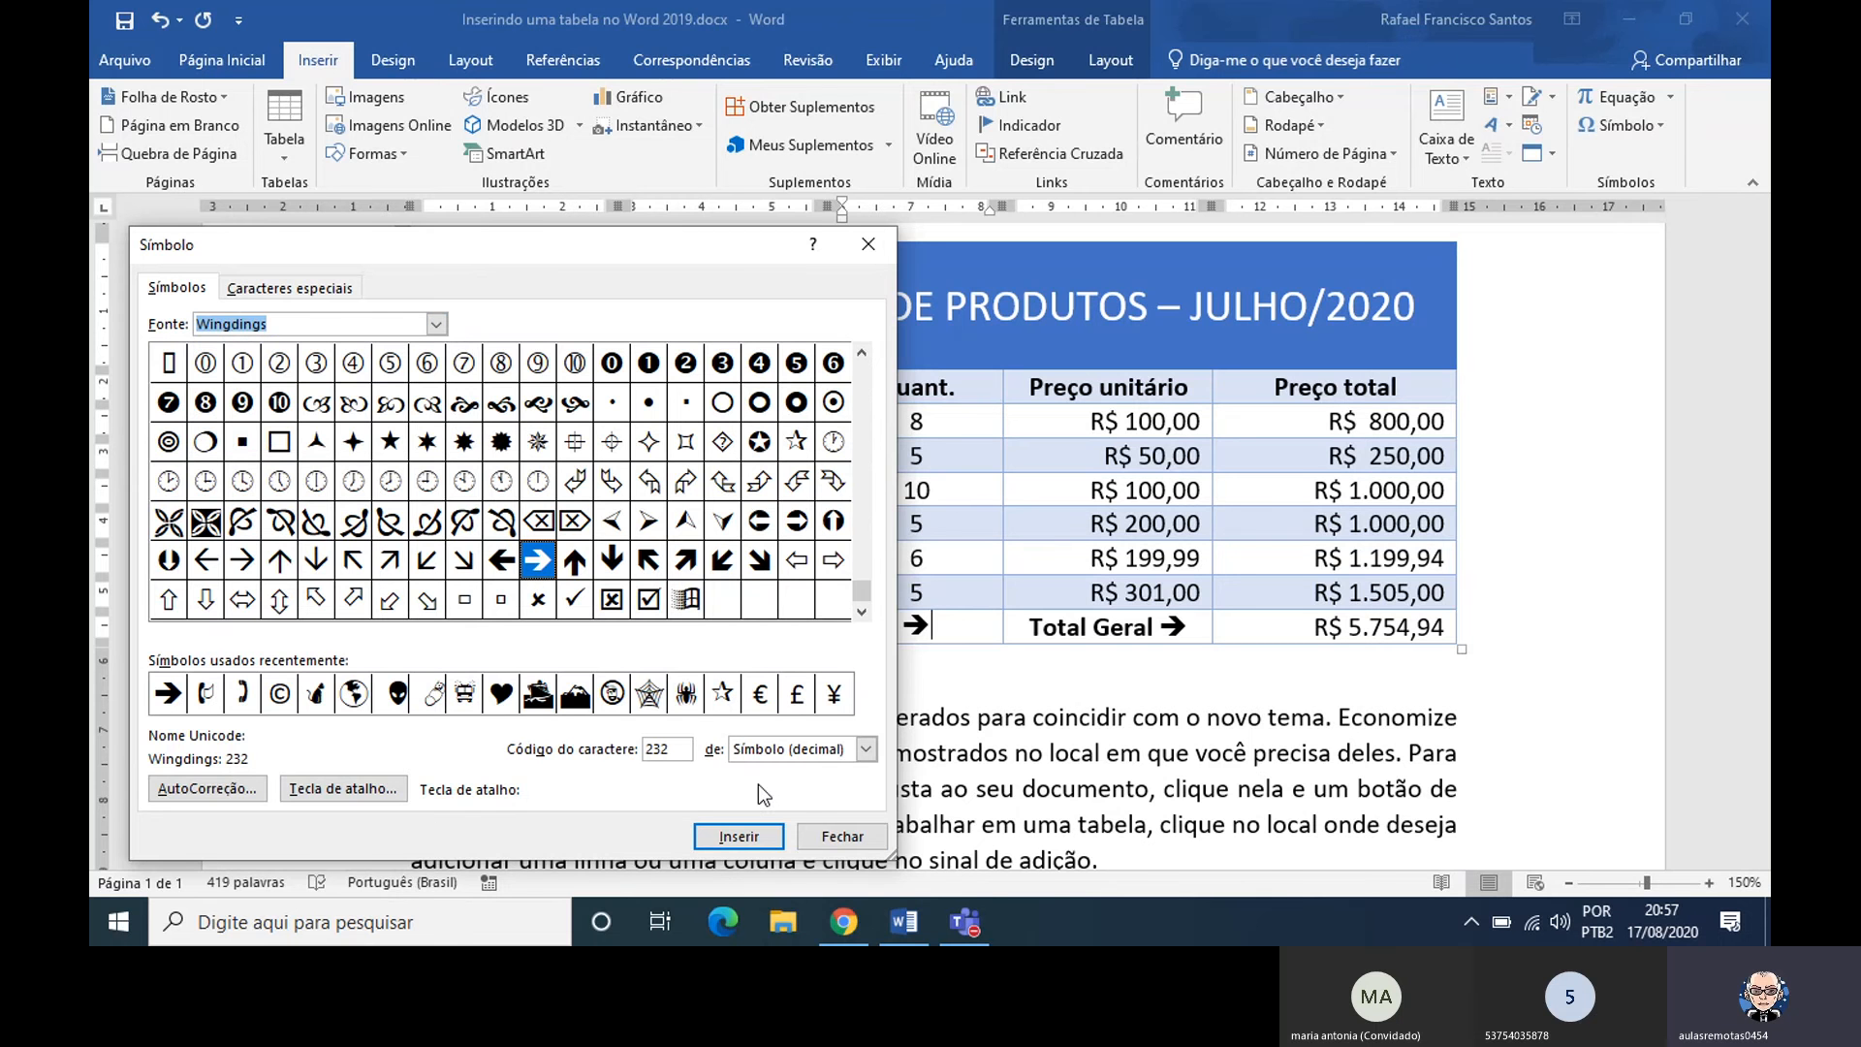
left_click(835, 840)
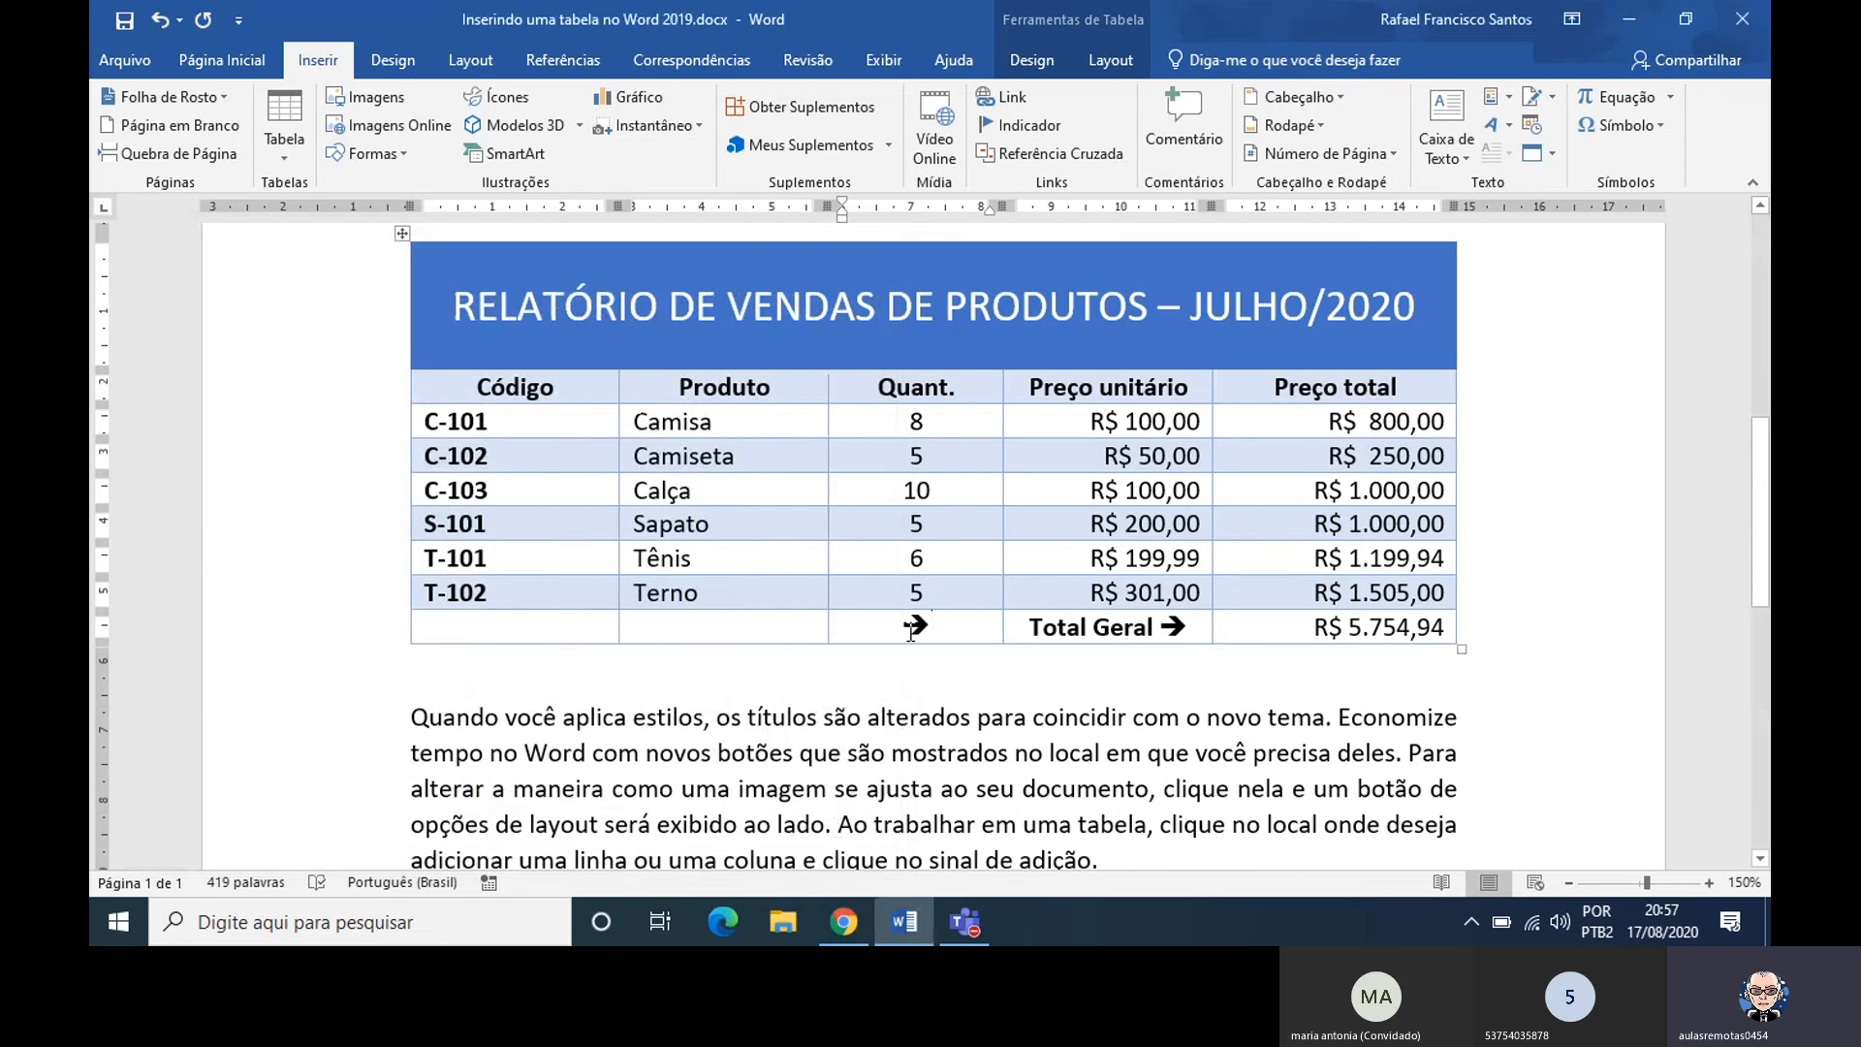
Copy the Quant. arrow in the Total Geral row, enter ==> in that row's Produto cell and undo its automatic conversion to an arrow
left_click_drag(907, 630, 922, 631)
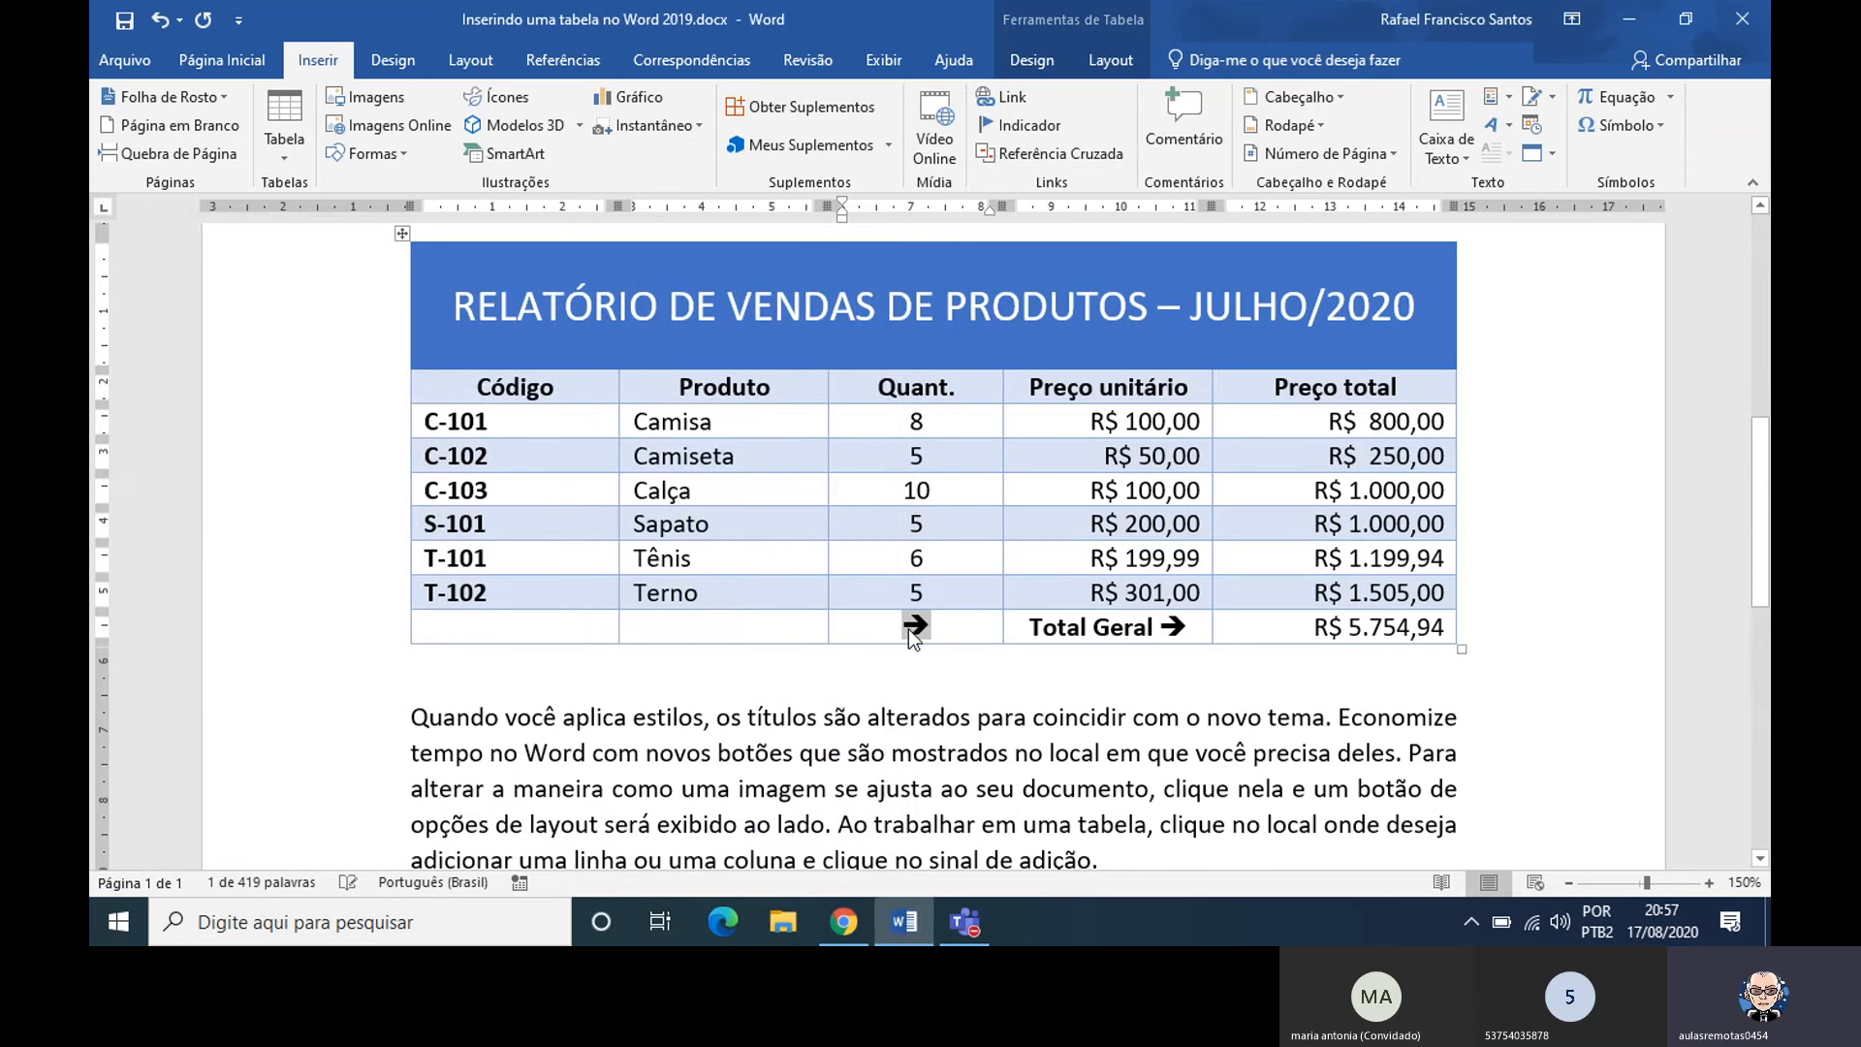
key("ctrl+c")
left_click(780, 631)
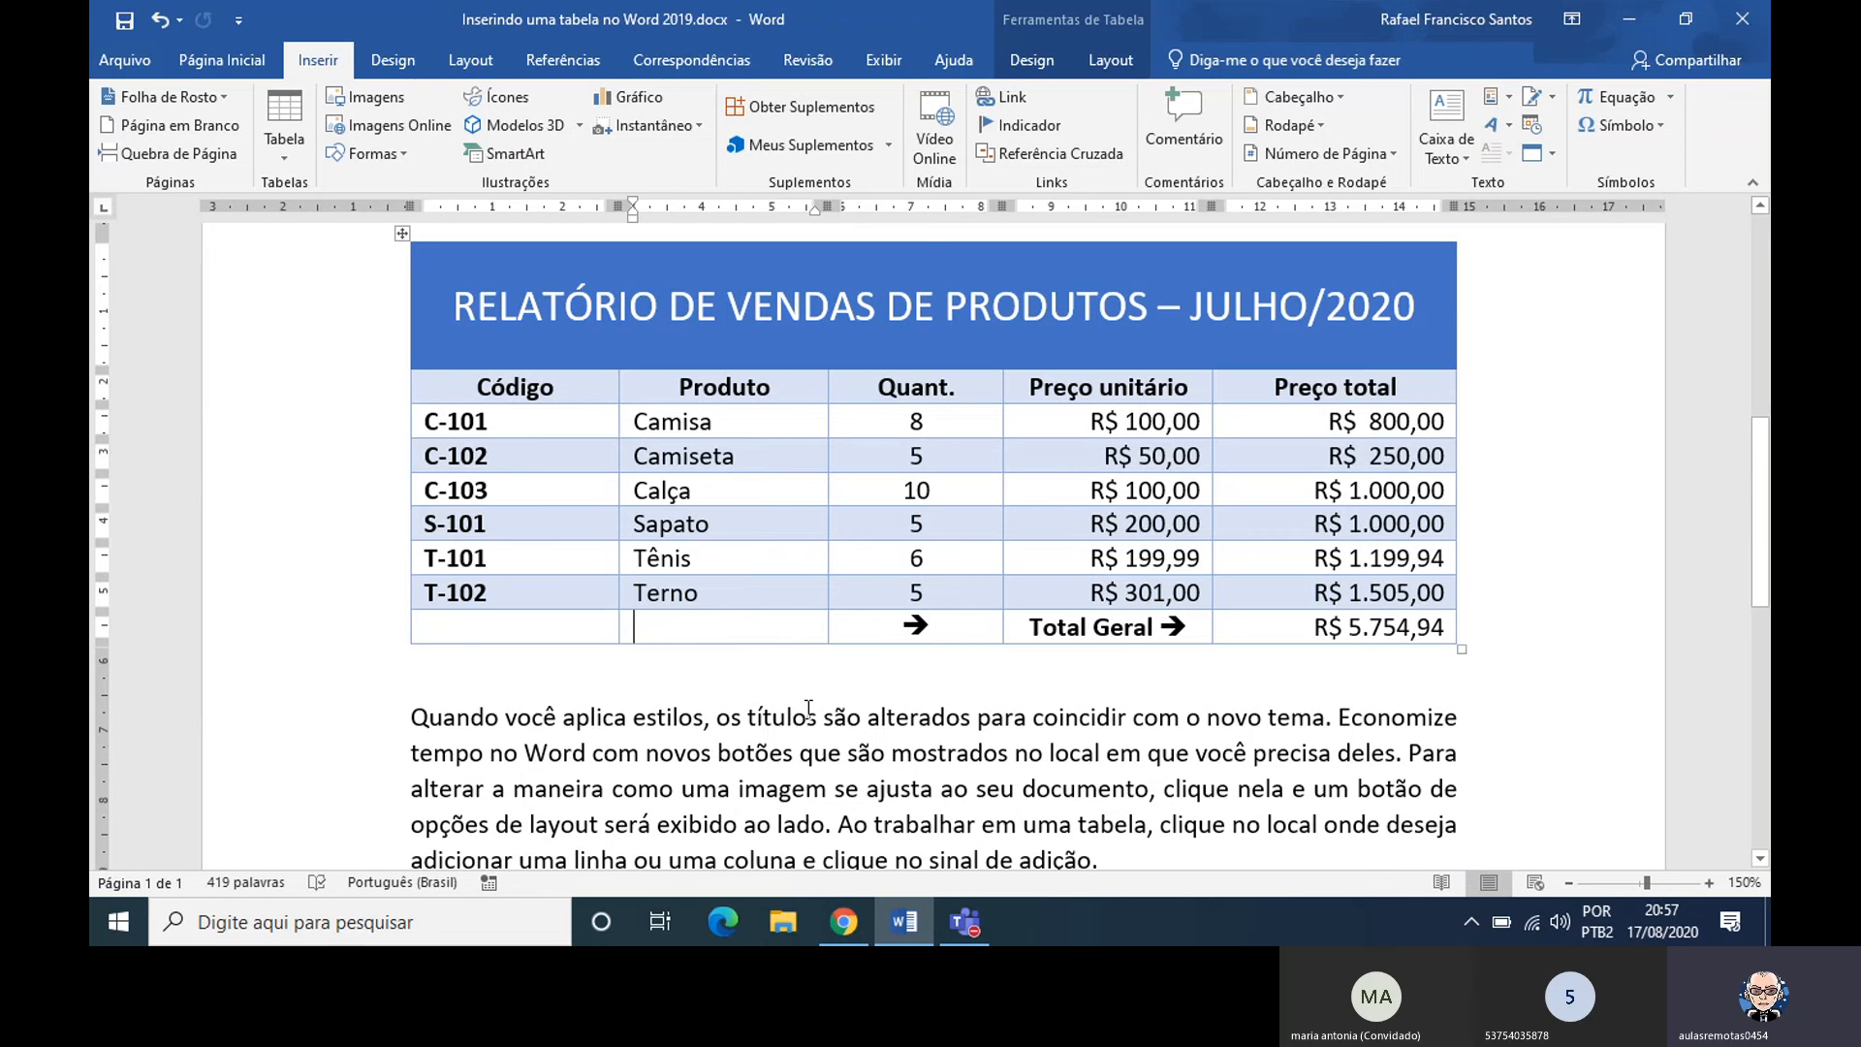
type("==")
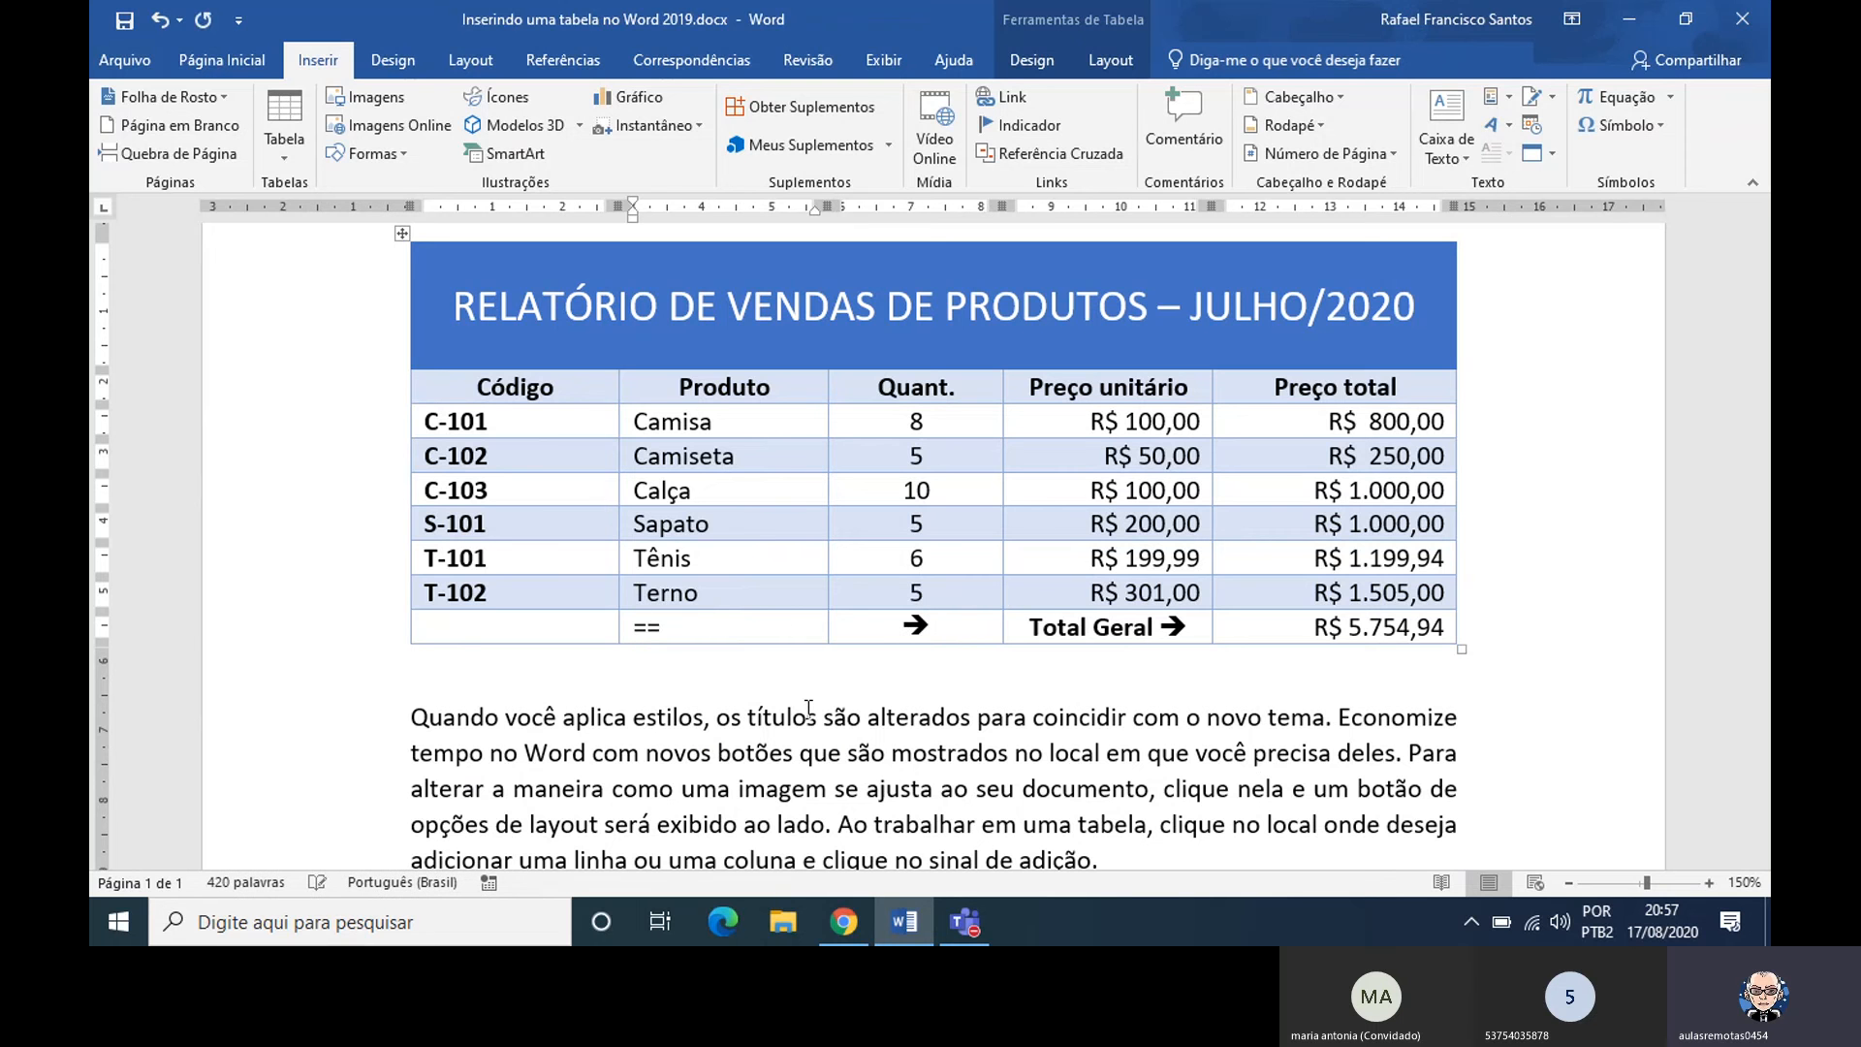
type(">")
key("ctrl+z")
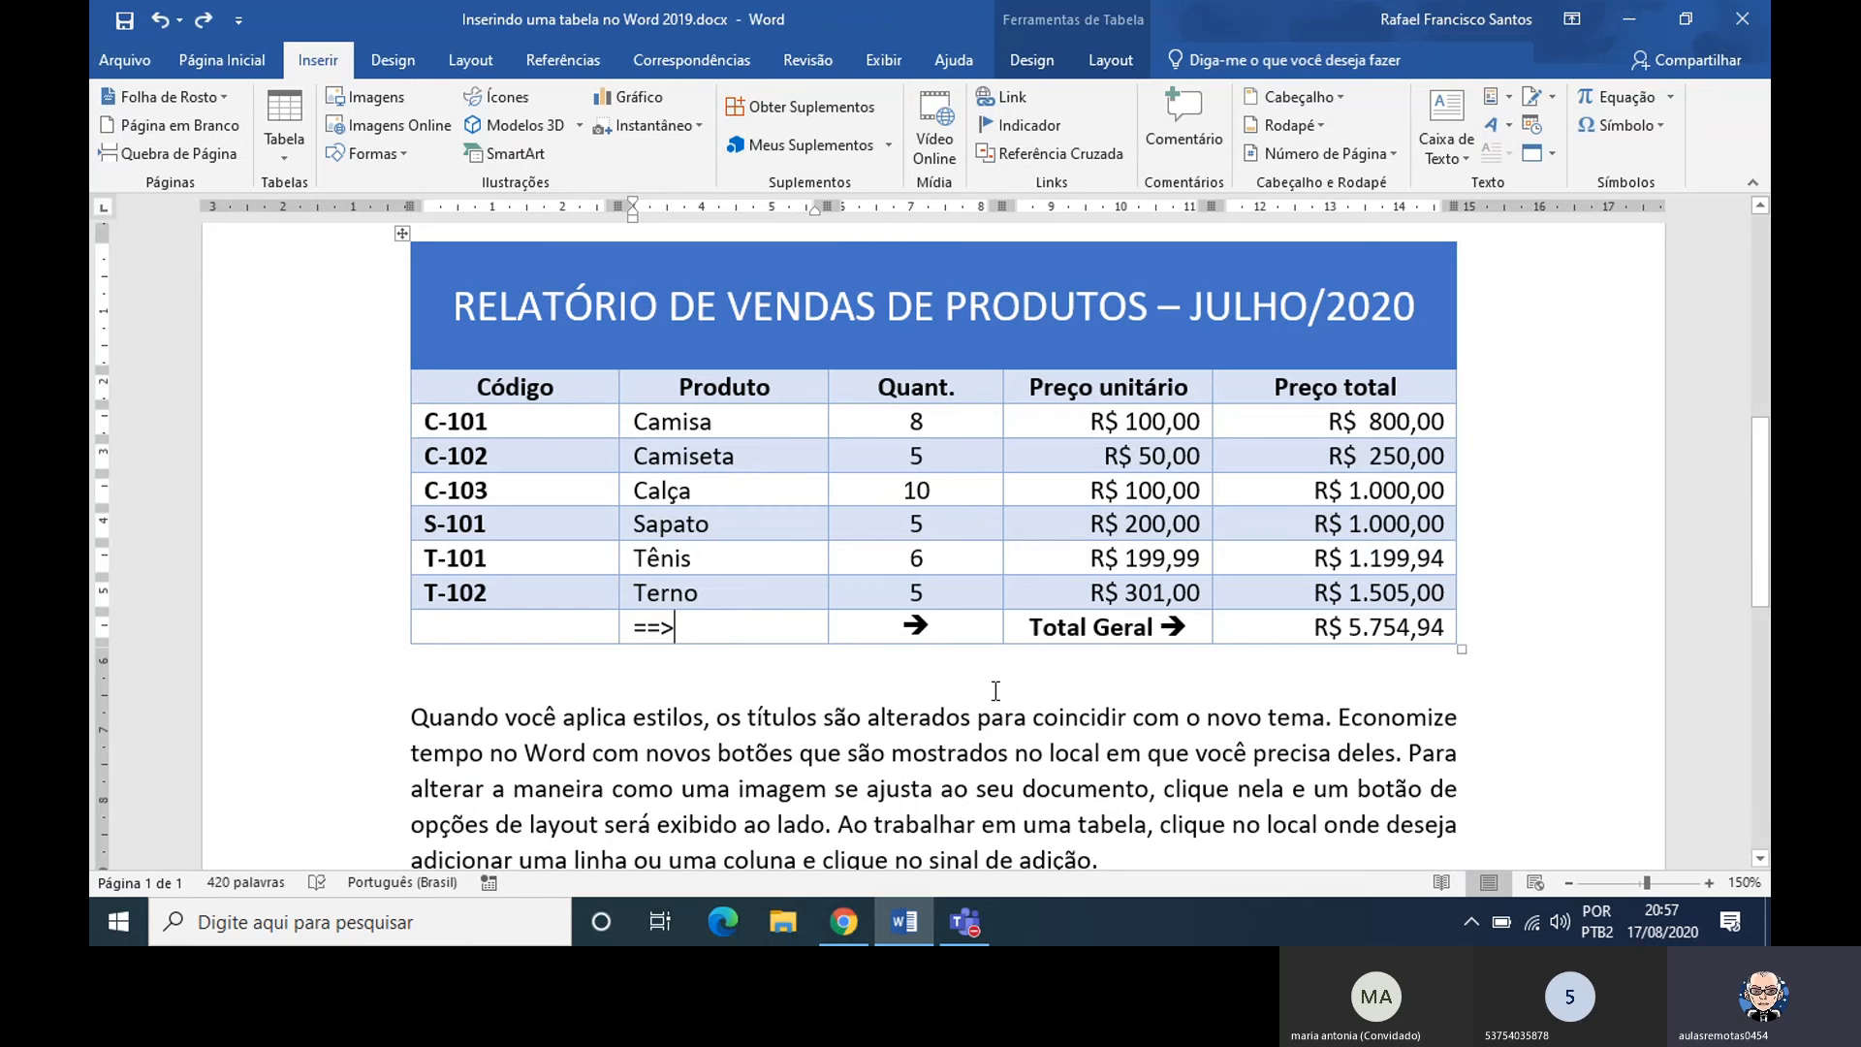
Try deleting the arrow from the Total Geral row's Quant. cell and undo the deletion
left_click(948, 638)
key("BackSpace")
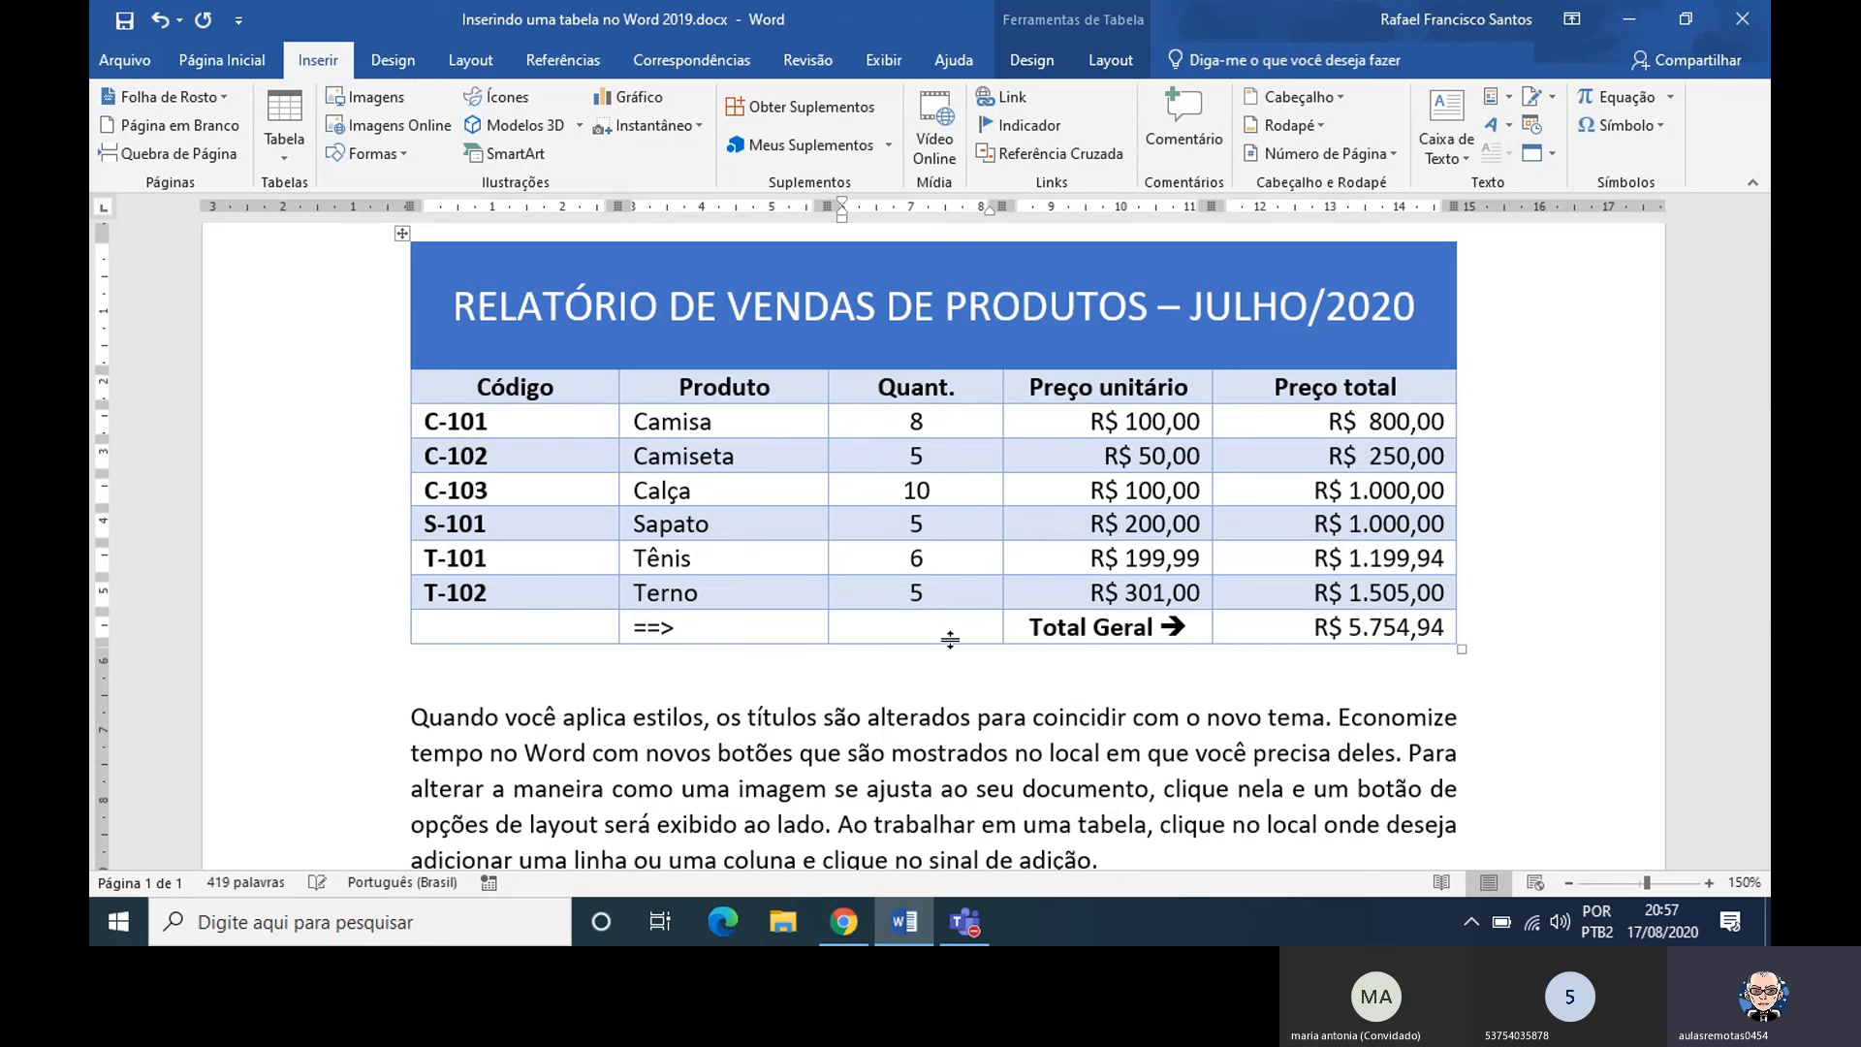
key("ctrl+z")
Clear the ==> text from the Produto cell of the Total Geral row
left_click(740, 618)
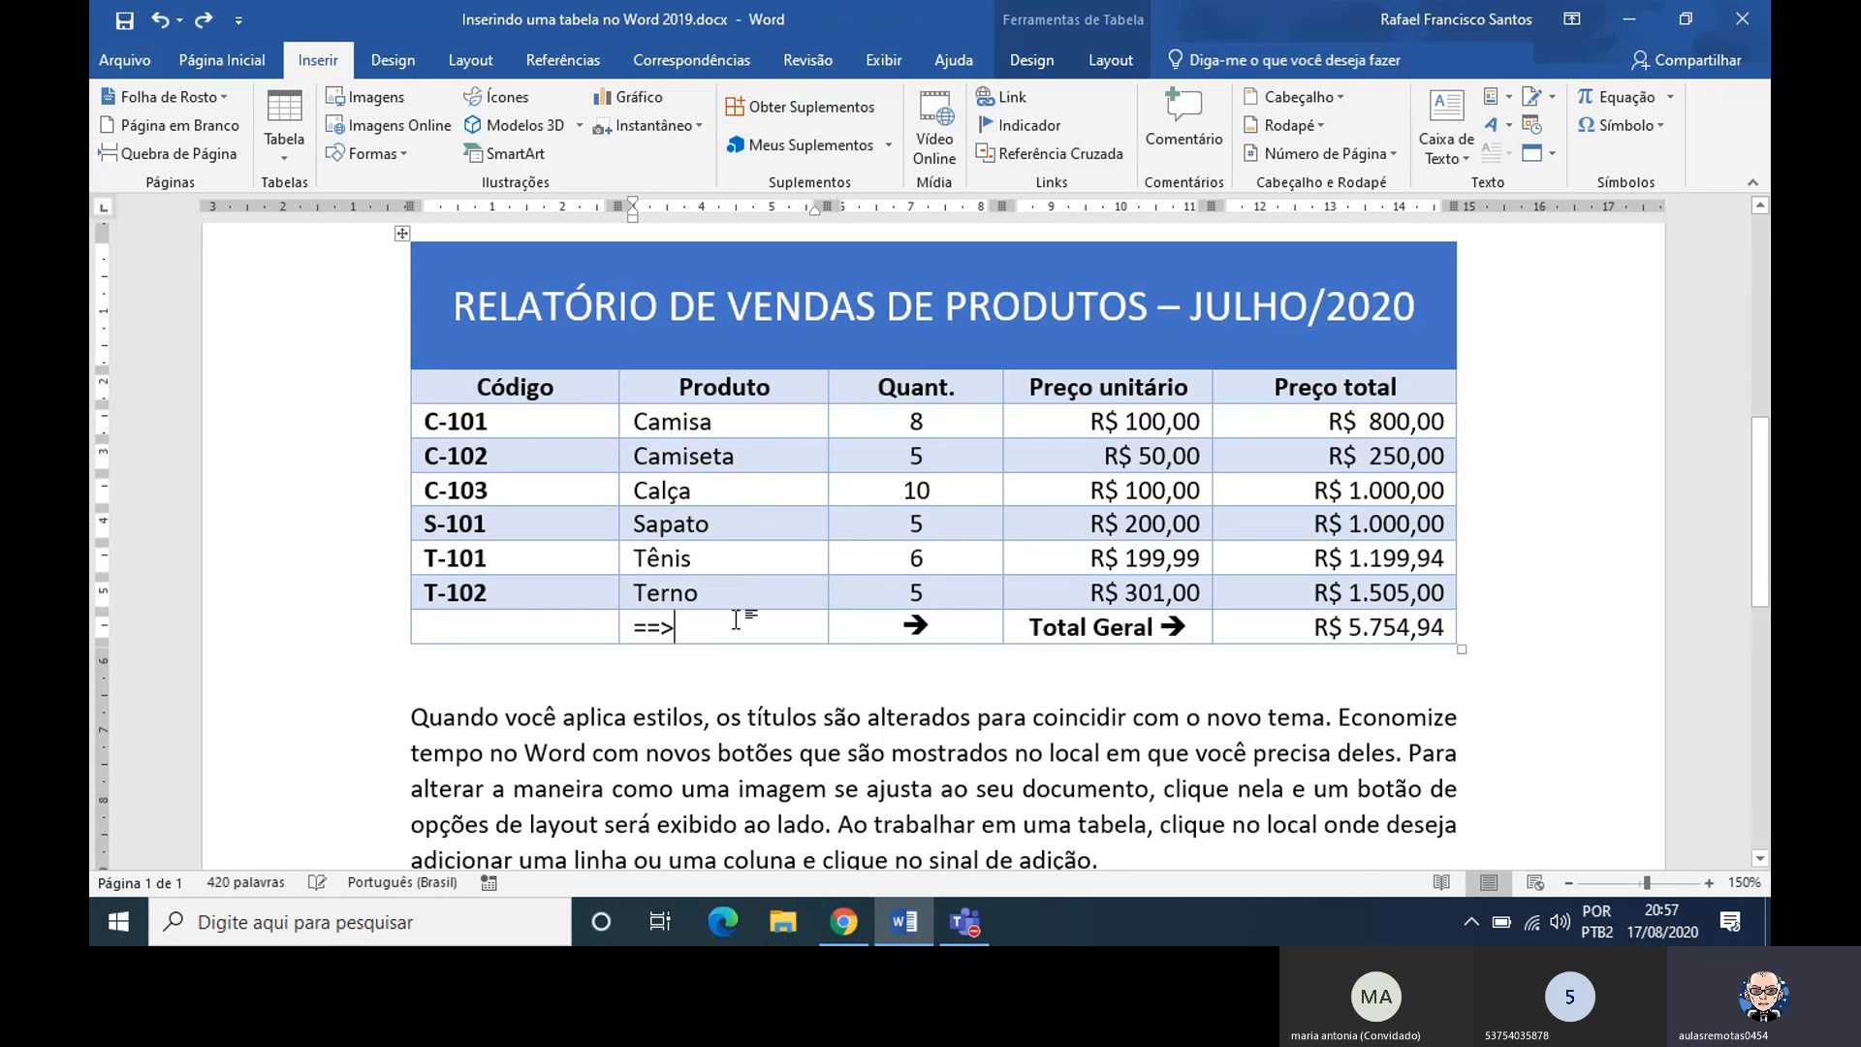
key("BackSpace")
key("BackSpace")
key("BackSpace")
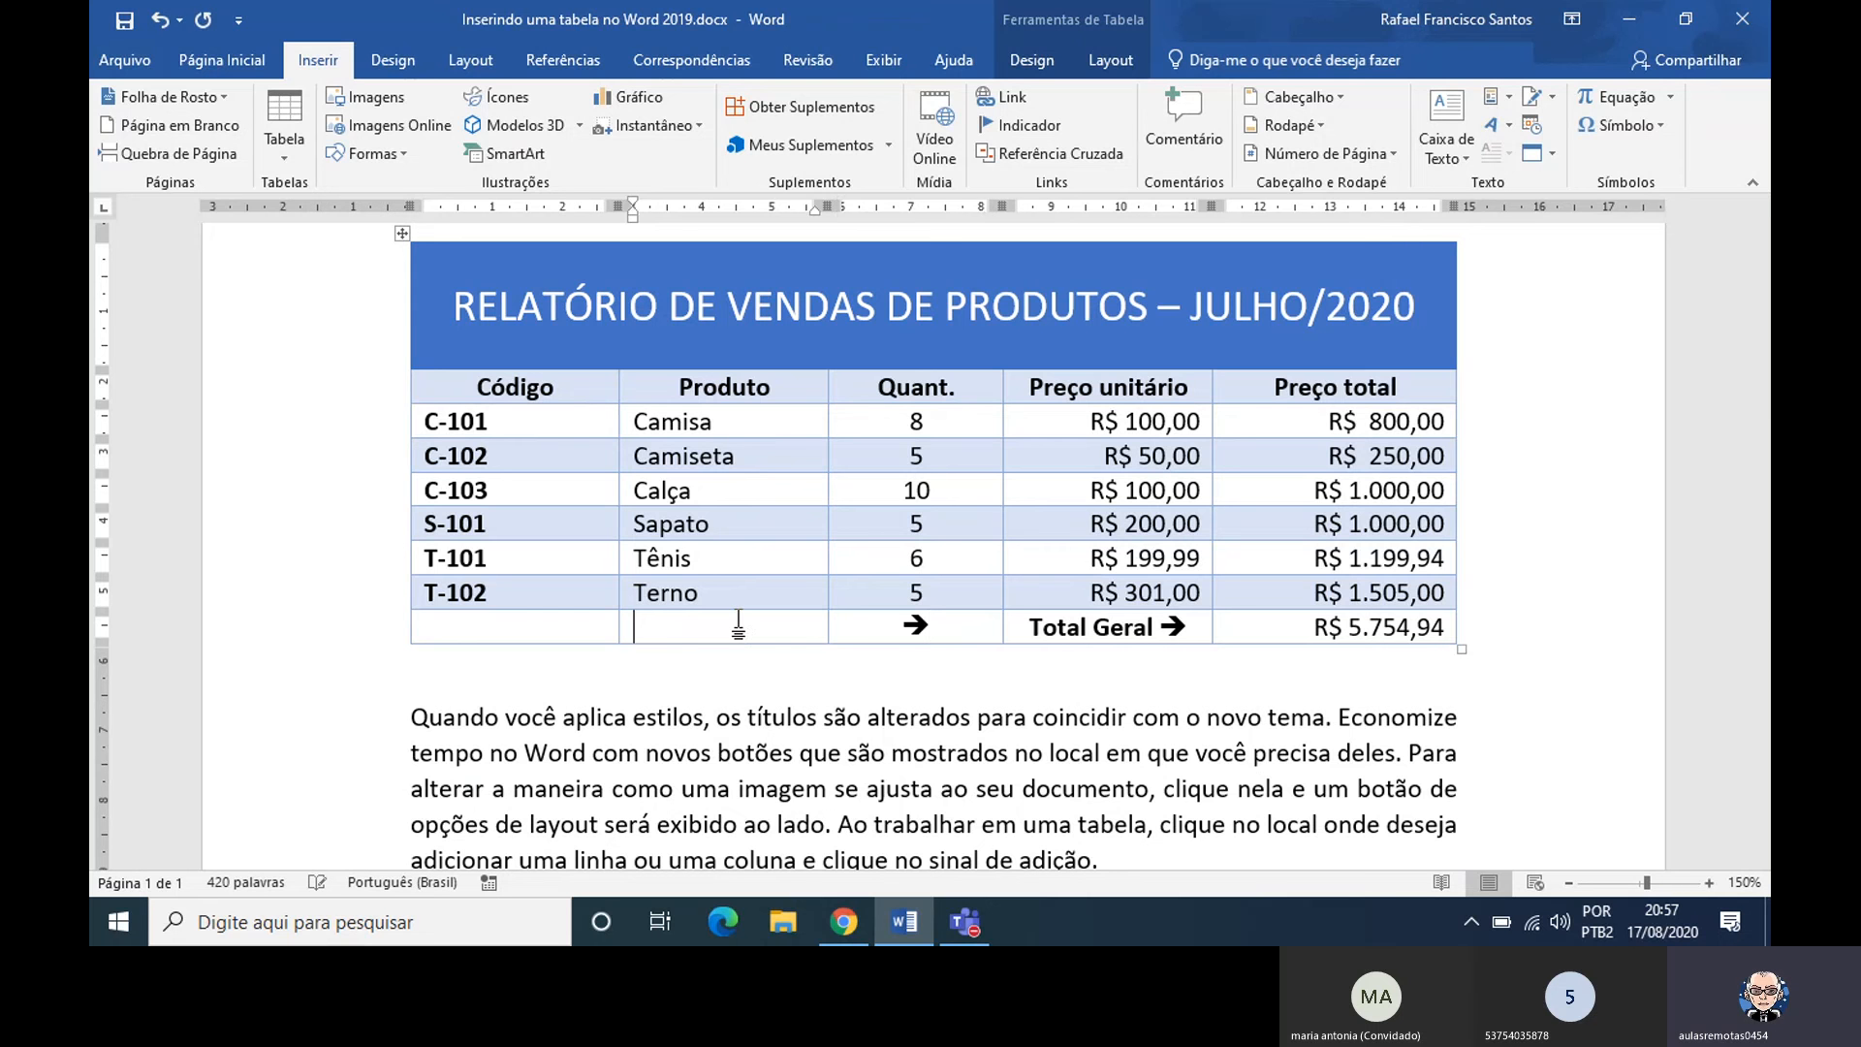
Delete the arrow from the Total Geral row's Quant. cell and toggle bold formatting there
left_click(927, 623)
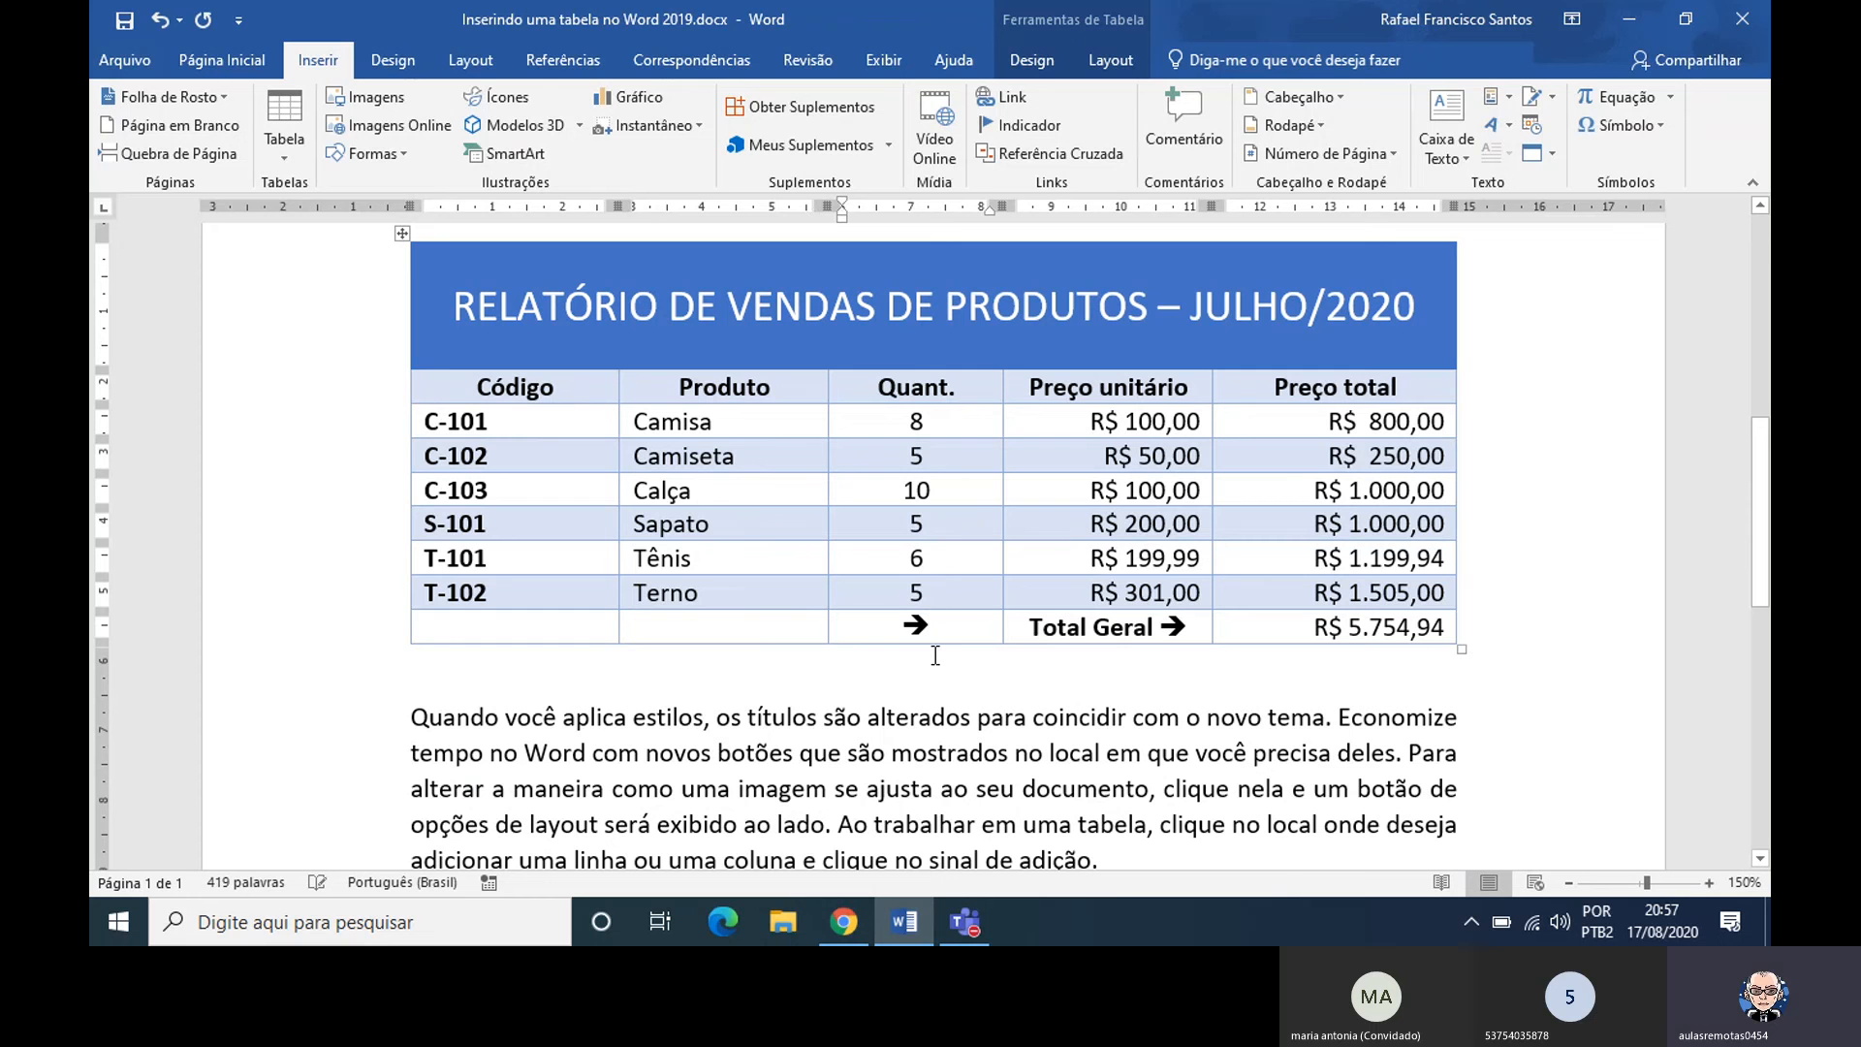
key("BackSpace")
key("ctrl+b")
Switch to the Microsoft Teams meeting and open its additional actions, which include the recording control
left_click(964, 922)
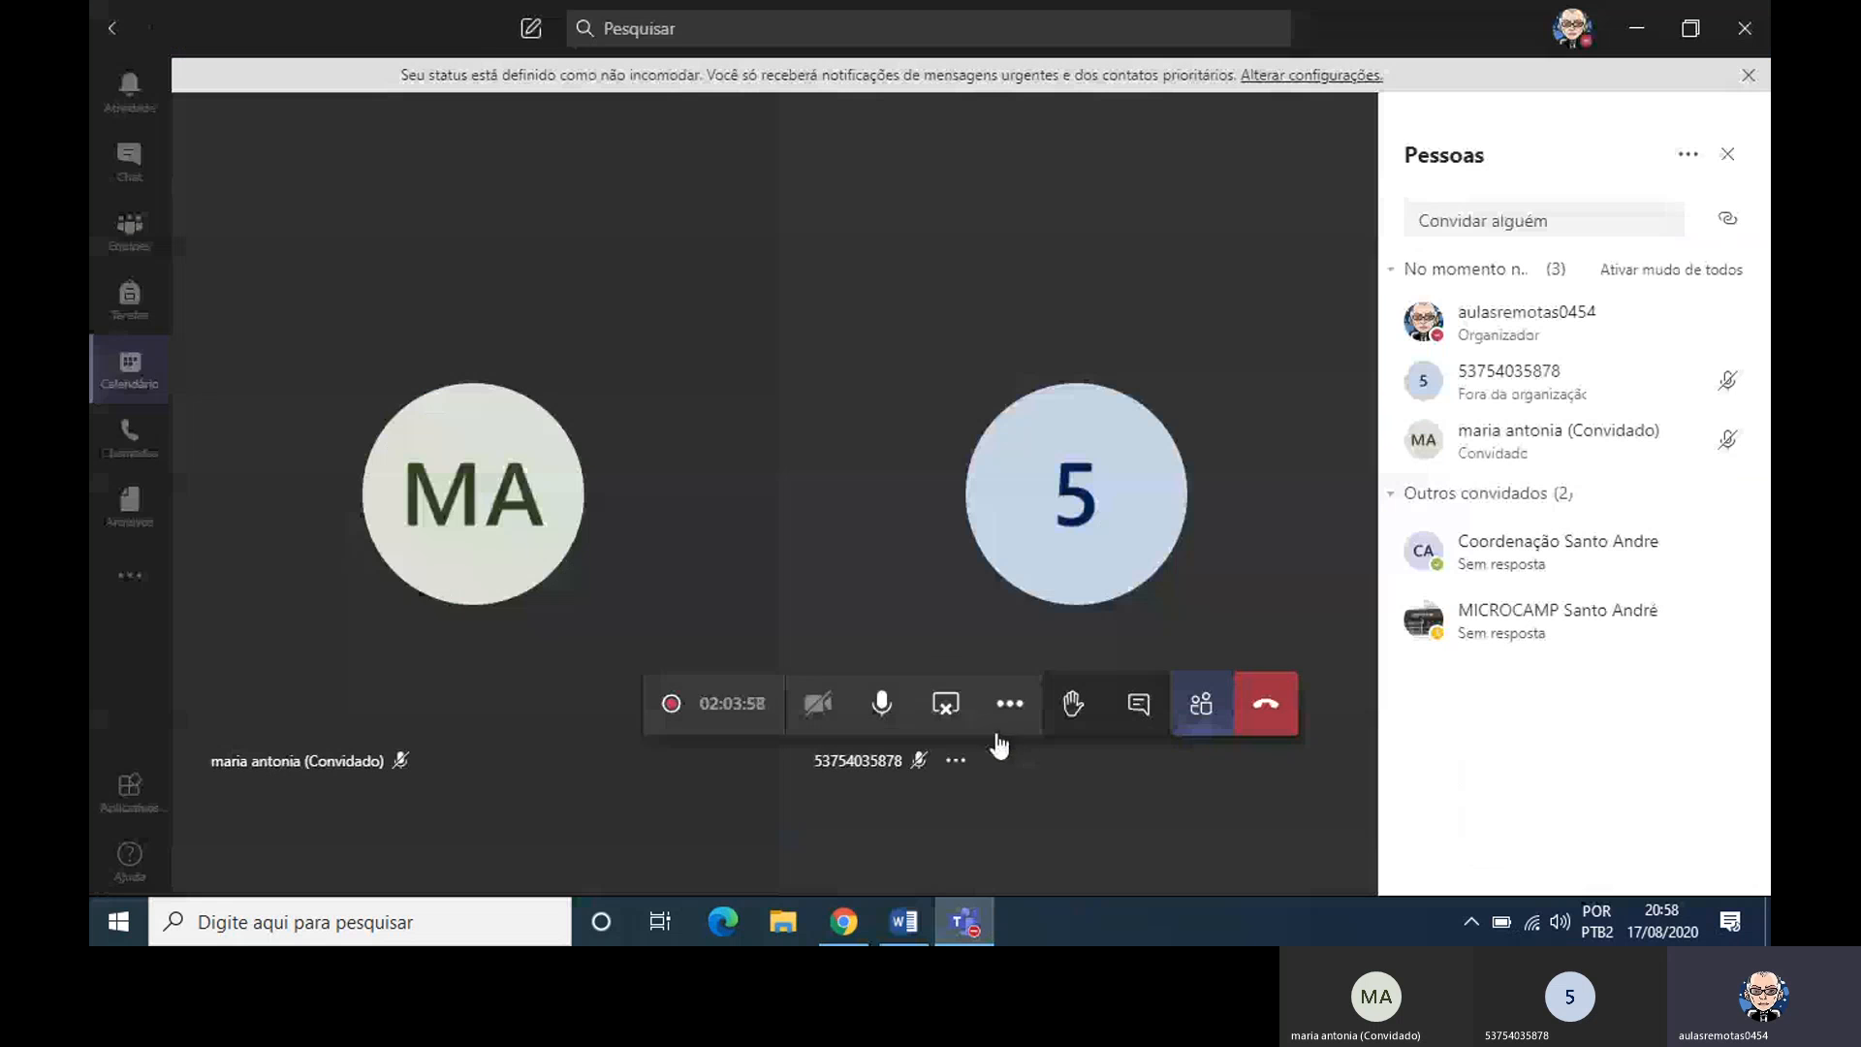
left_click(1010, 705)
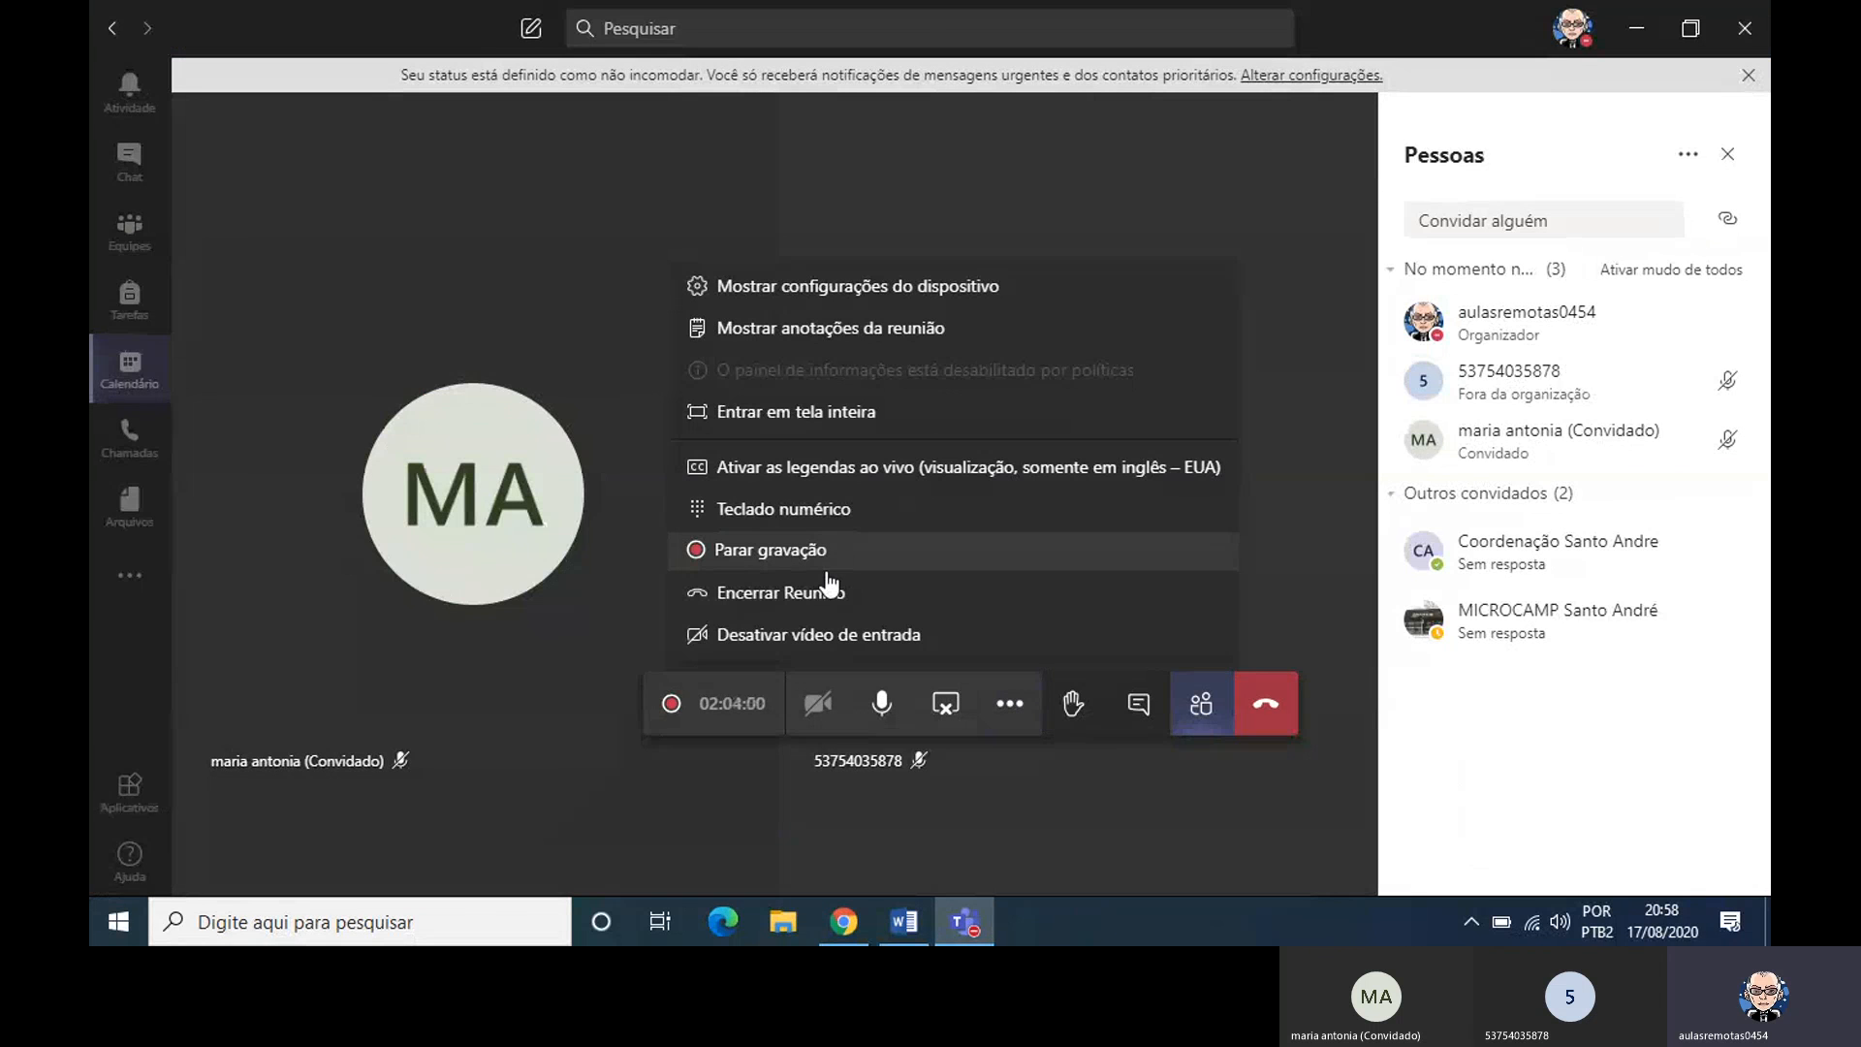